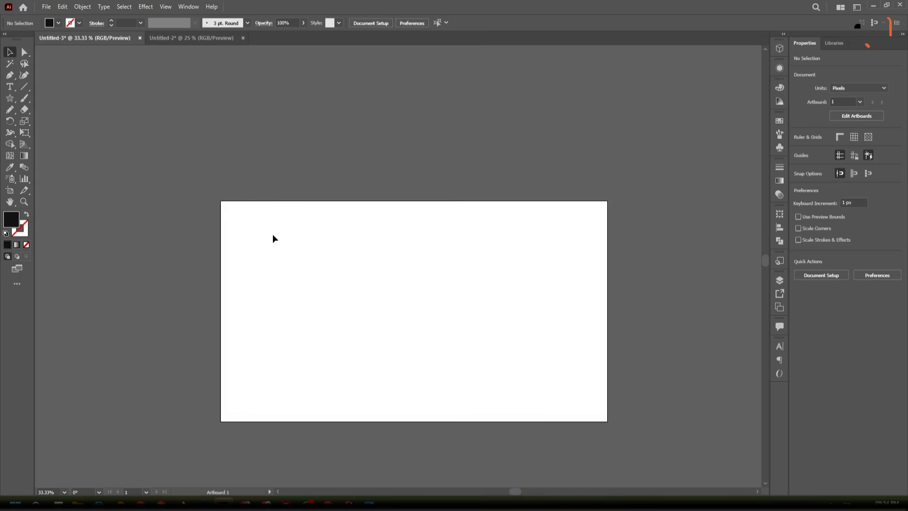
- Create a three-point star on the artboard with Radius 1 of 30 px and Radius 2 of 4 px
scroll(280, 242, down, 2)
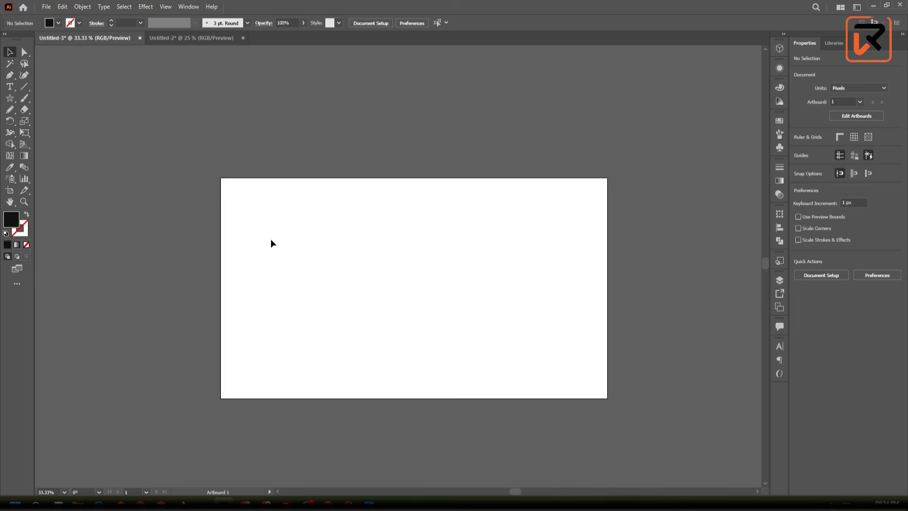
scroll(269, 239, up, 1)
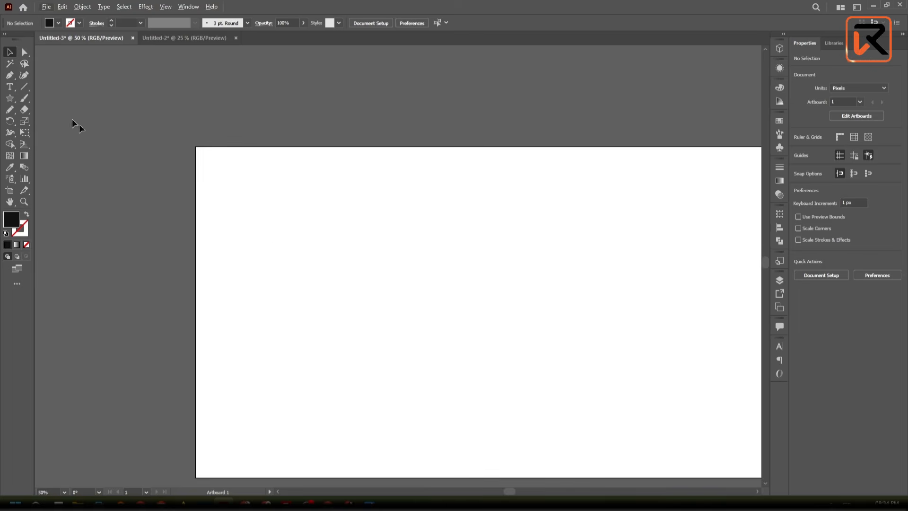
click(15, 106)
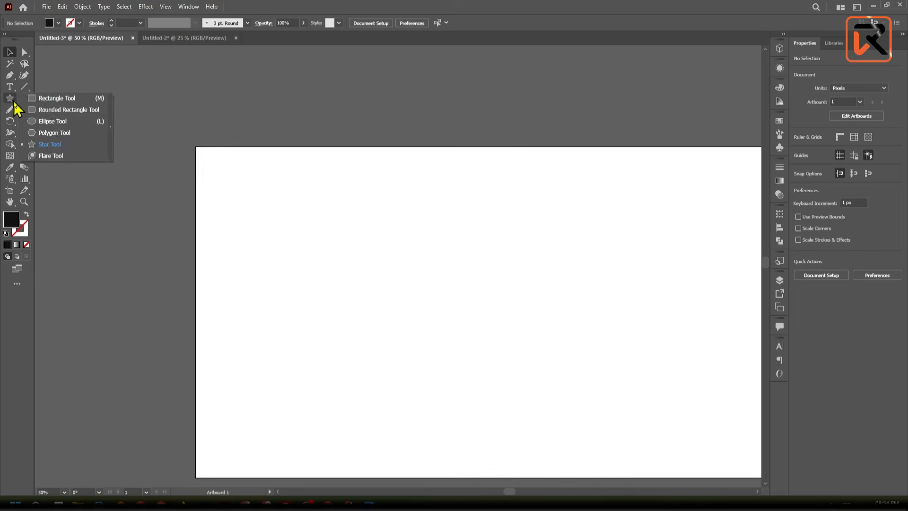
click(54, 143)
click(266, 242)
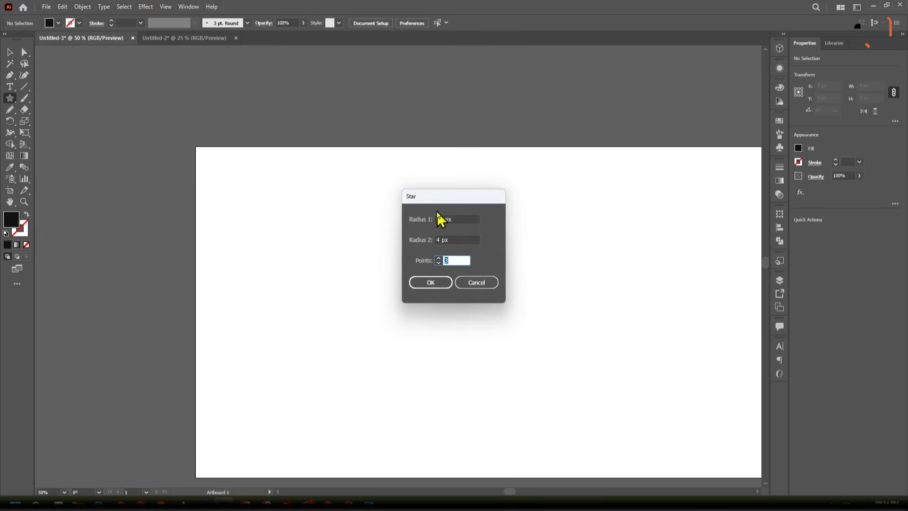
drag(432, 203, 390, 189)
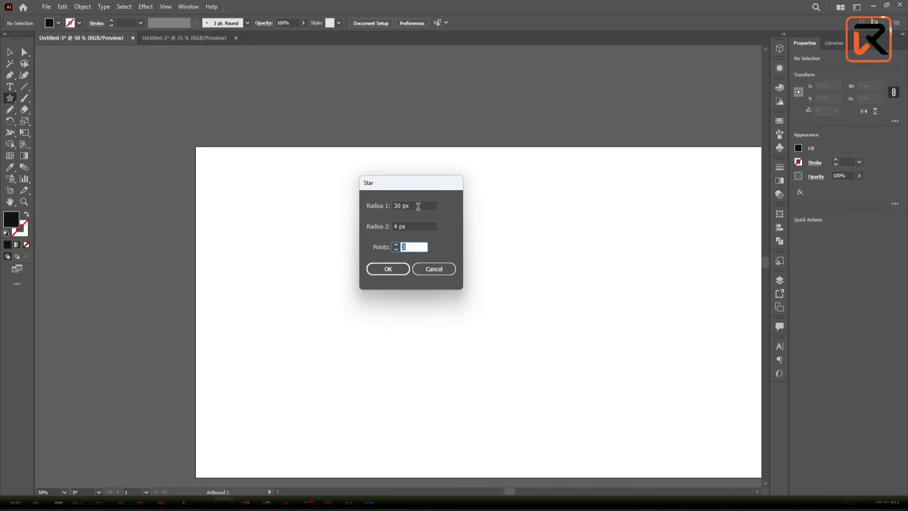
click(397, 269)
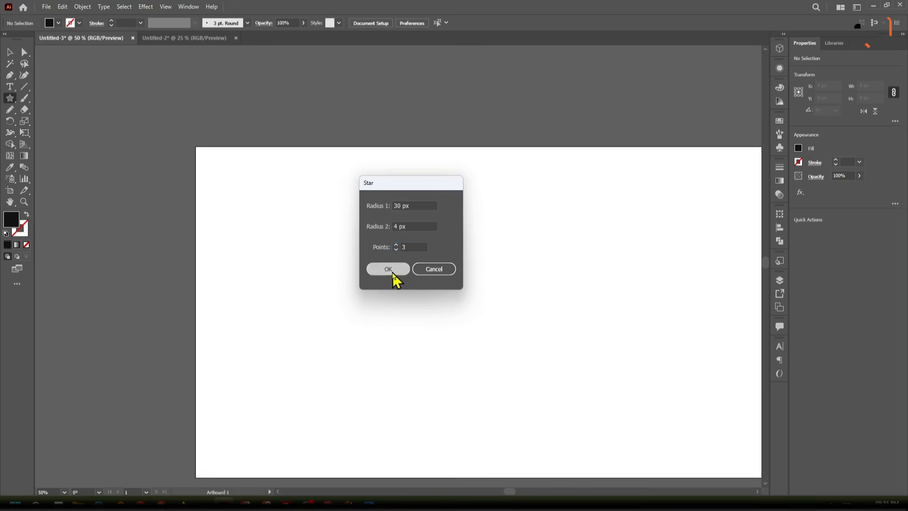
scroll(259, 242, up, 5)
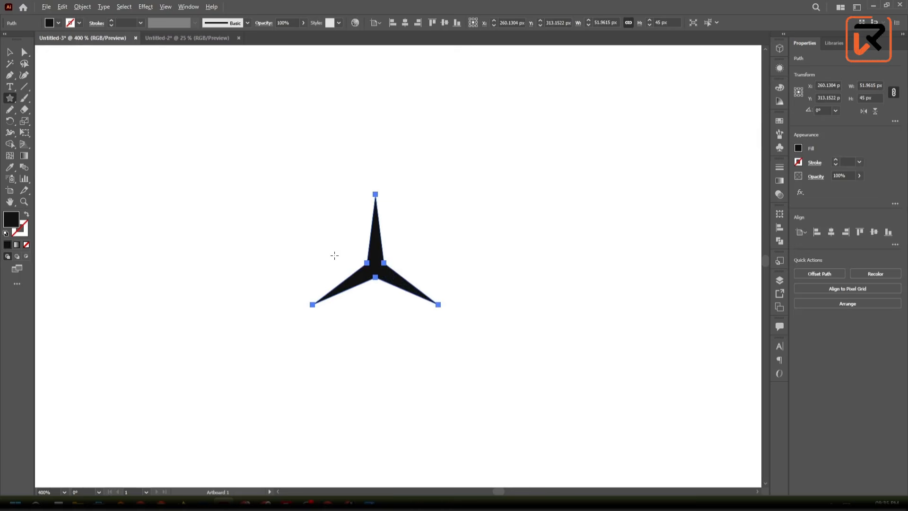
- Move the star off the artboard onto the empty canvas to its left, to about X -256.7 px, Y 290.7 px
scroll(335, 255, down, 4)
click(15, 55)
click(229, 200)
drag(344, 245, 373, 271)
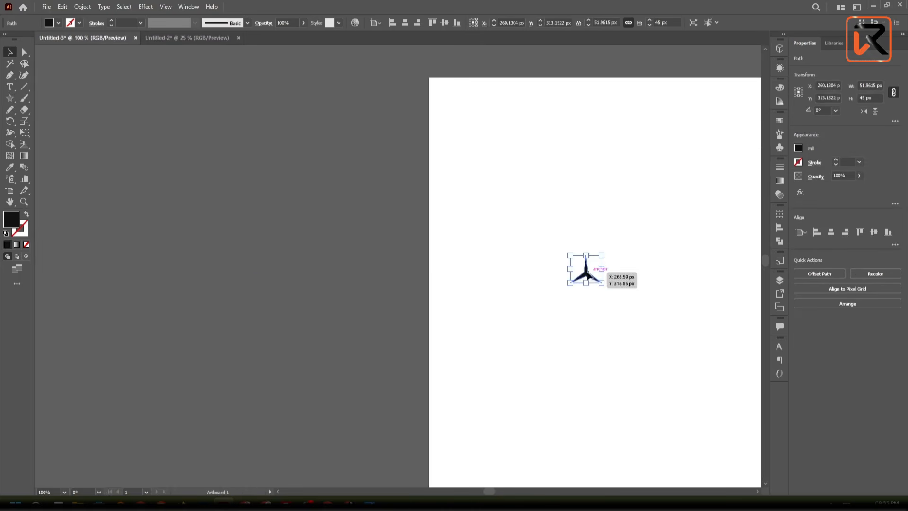
drag(587, 274, 275, 258)
scroll(274, 276, up, 5)
scroll(484, 230, up, 5)
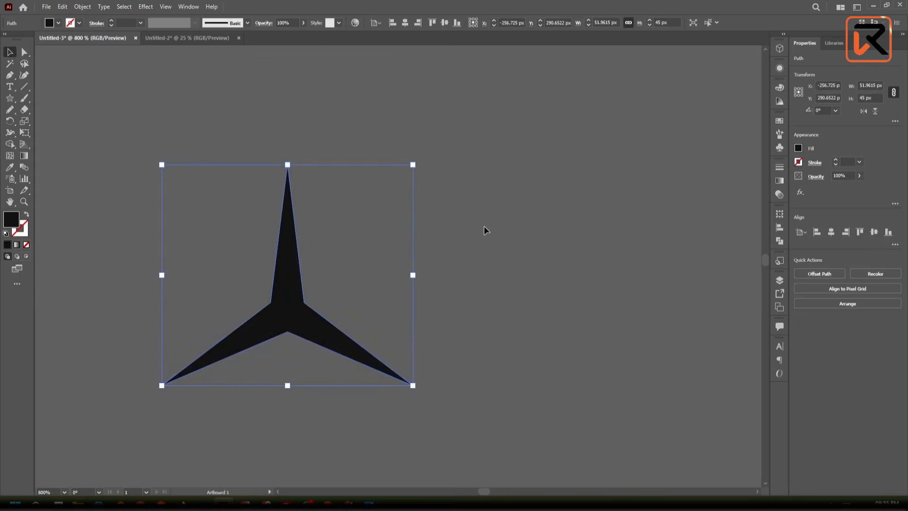
click(484, 231)
scroll(277, 308, up, 2)
scroll(280, 306, down, 3)
click(279, 306)
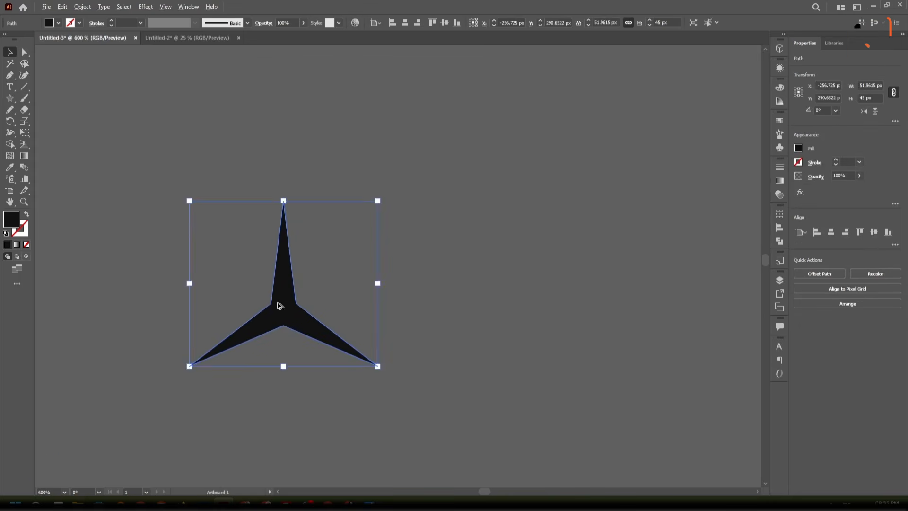
scroll(279, 306, up, 3)
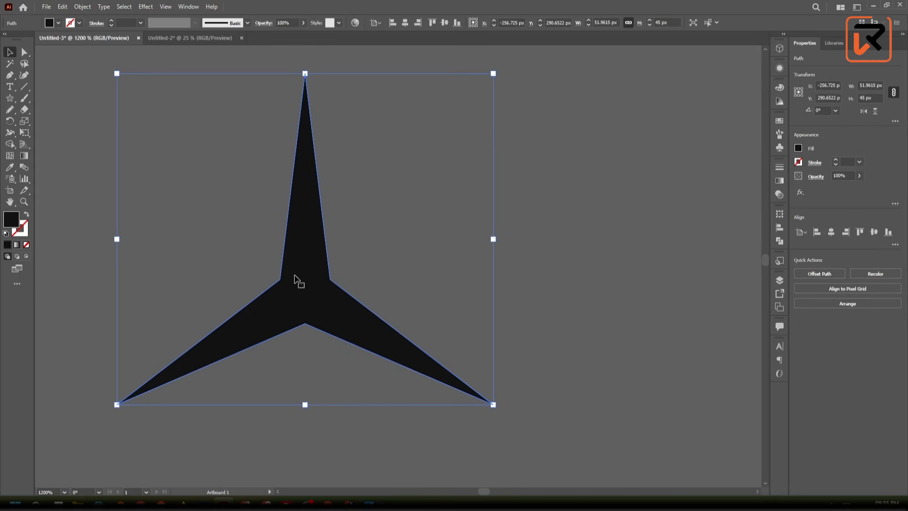
scroll(248, 225, down, 3)
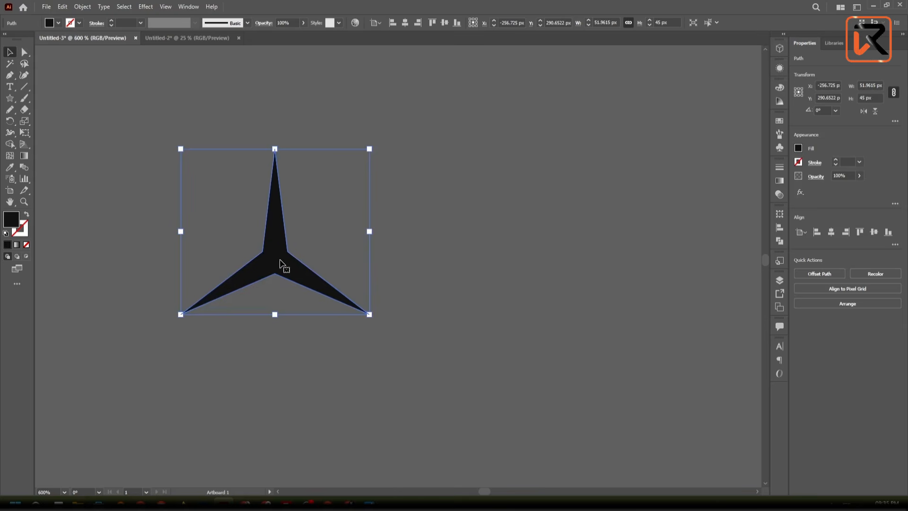
- Round the star's three inner corners to their maximum with the Direct Selection tool so the arms flow together in curves
click(25, 52)
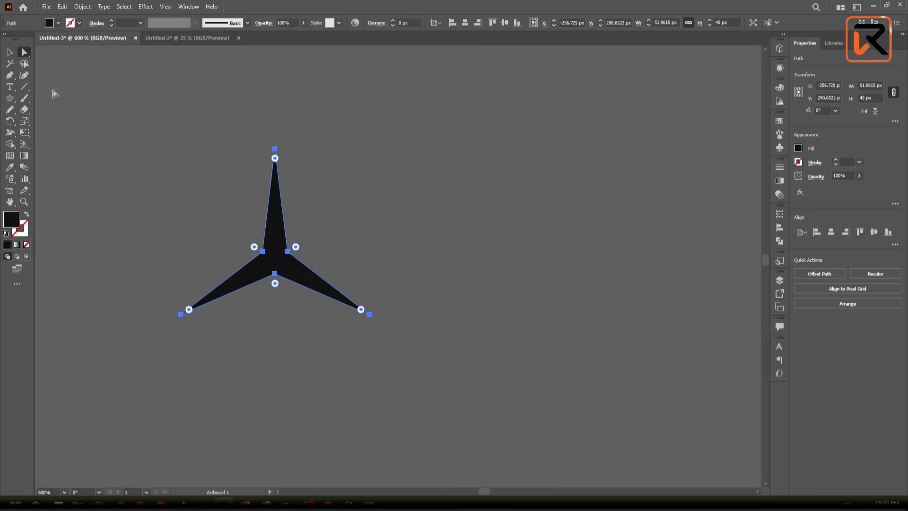
drag(203, 208, 269, 263)
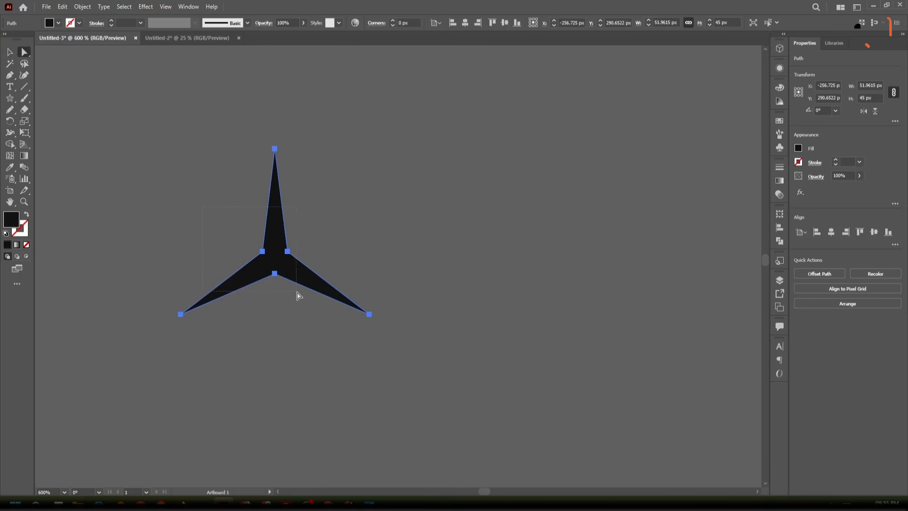
drag(298, 295, 297, 294)
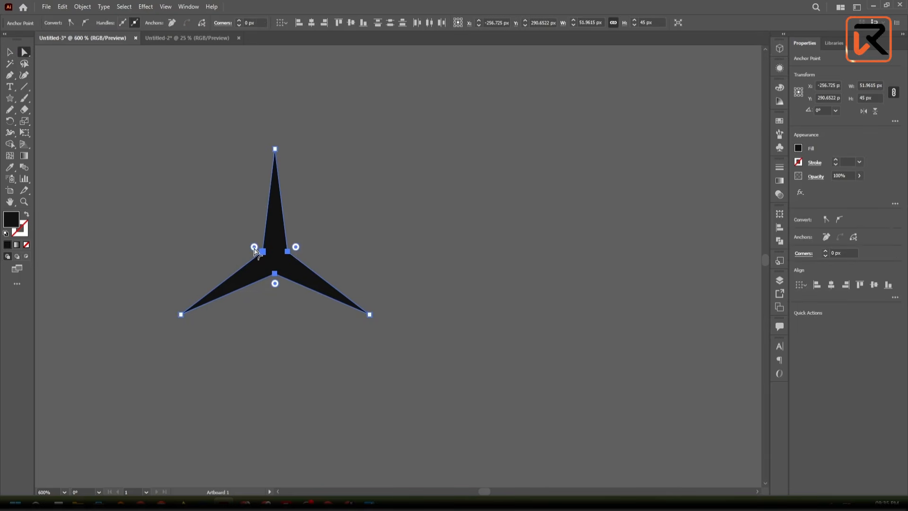
drag(255, 251, 164, 214)
click(9, 52)
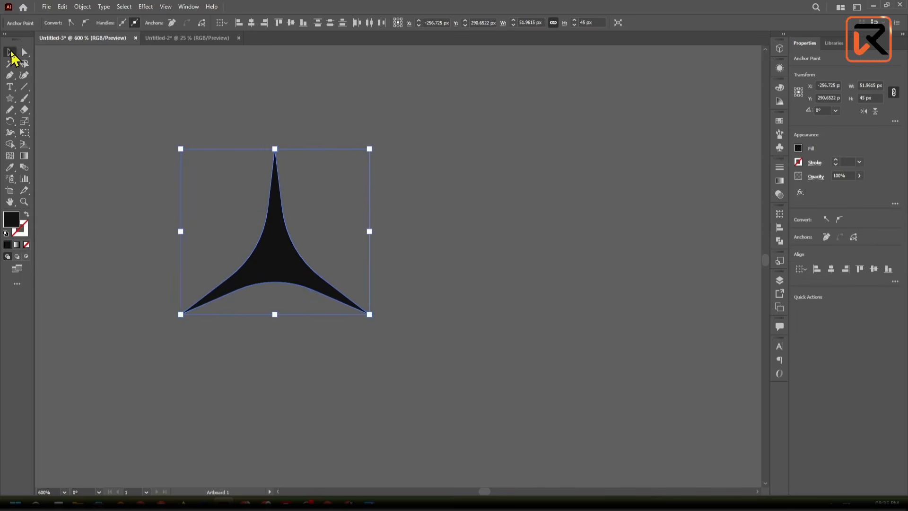
- Duplicate the rounded star to its upper right, and rotate the original so that one arm points left
click(492, 255)
scroll(353, 236, down, 3)
drag(350, 239, 405, 235)
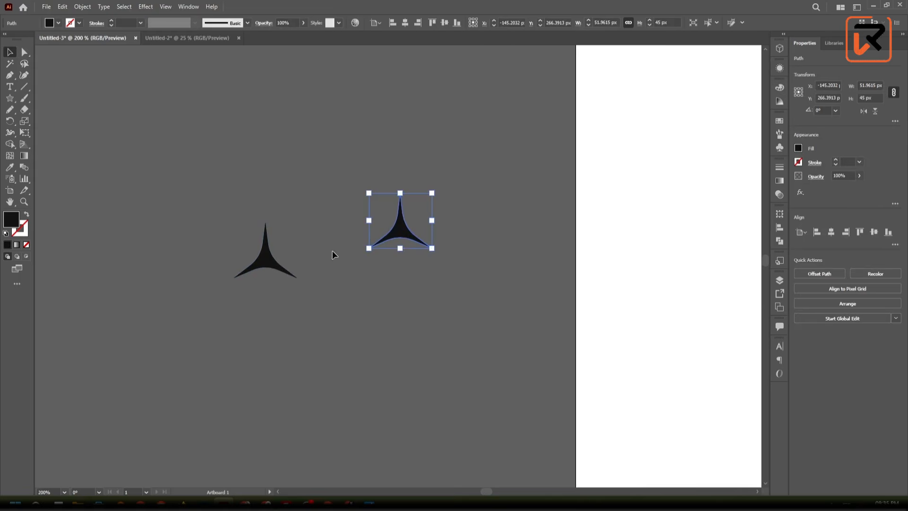
click(278, 267)
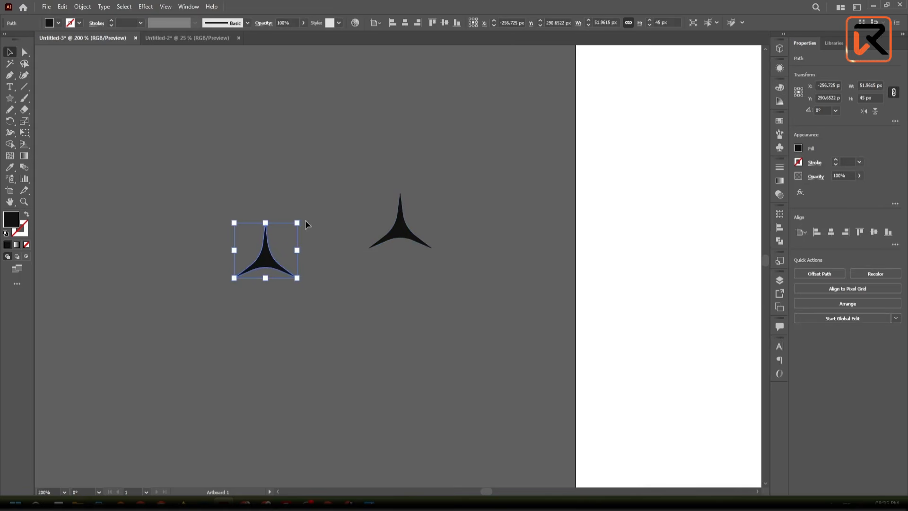
drag(305, 218, 316, 244)
click(289, 116)
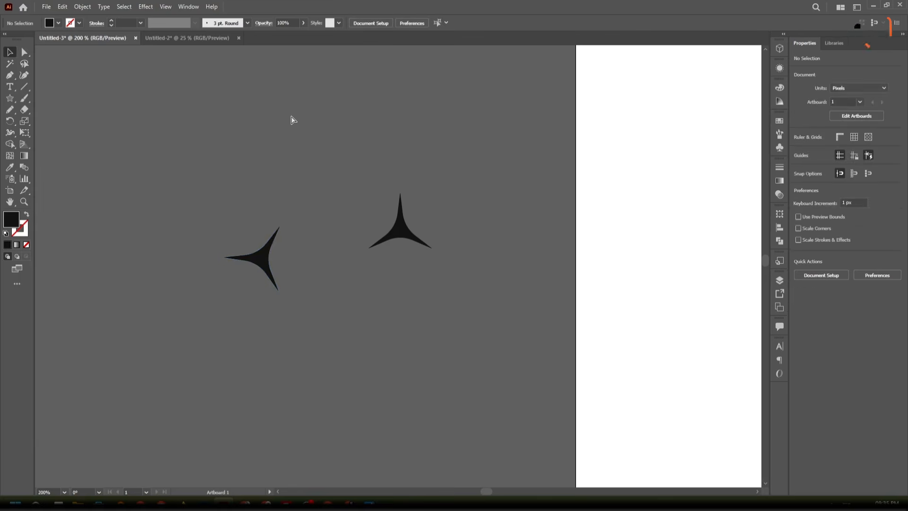
- Show the rulers and place a horizontal guide through the middle of the rotated star
key(ctrl+r)
drag(258, 55, 281, 260)
alt+scroll(261, 259, up, 3)
alt+scroll(261, 258, up, 1)
- Move the rotated star down slightly so the tip of its left arm sits on the guide
click(401, 218)
drag(432, 214, 511, 276)
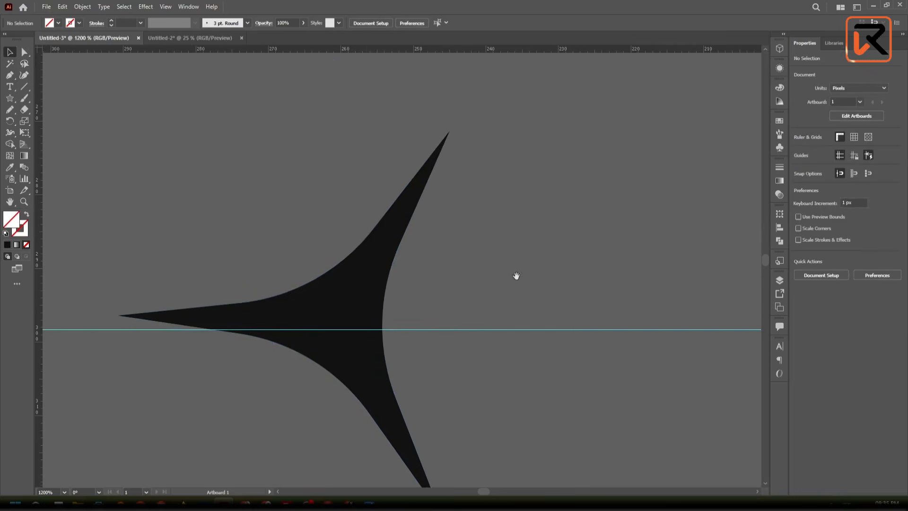
click(353, 278)
drag(350, 279, 351, 294)
click(453, 256)
alt+scroll(452, 256, down, 3)
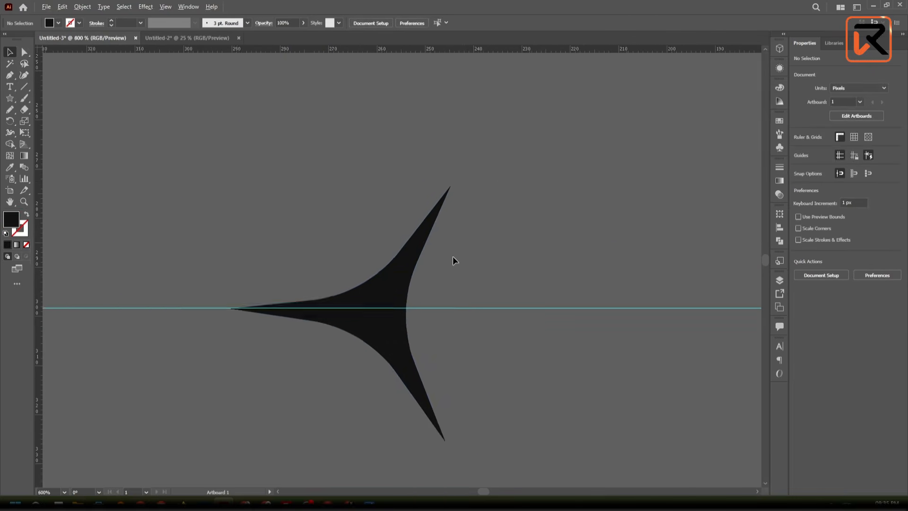
- Try to align the rotated star and the guide to each other by their vertical centres
drag(481, 206, 306, 385)
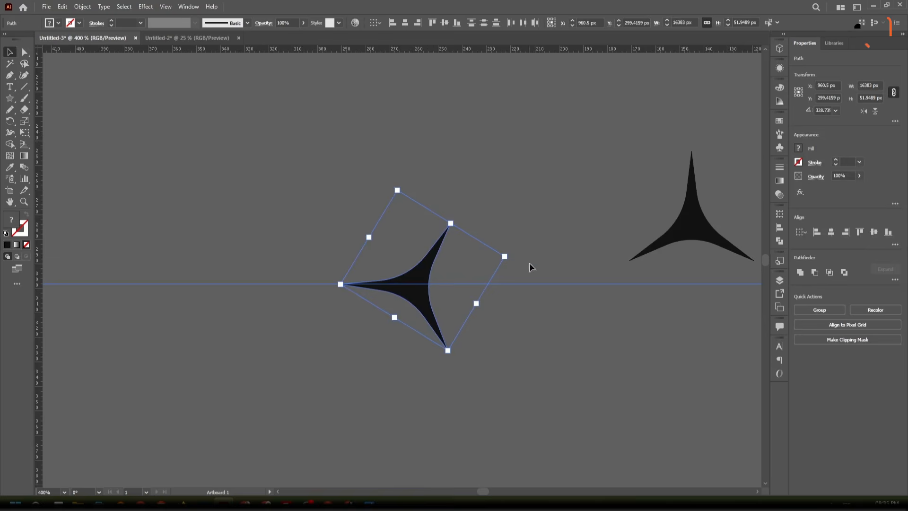
click(445, 23)
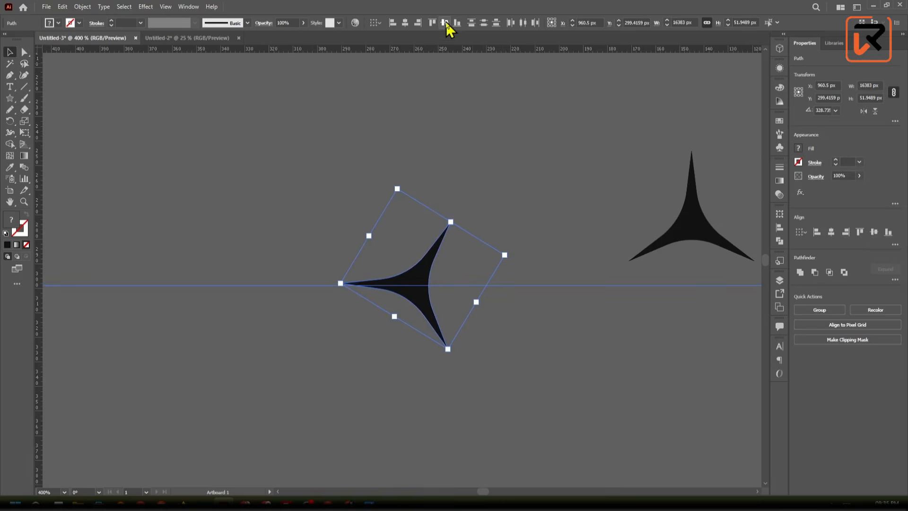
click(499, 233)
- Move the rotated star down to about Y 299.86 px so its left tip meets the guide
scroll(407, 285, up, 4)
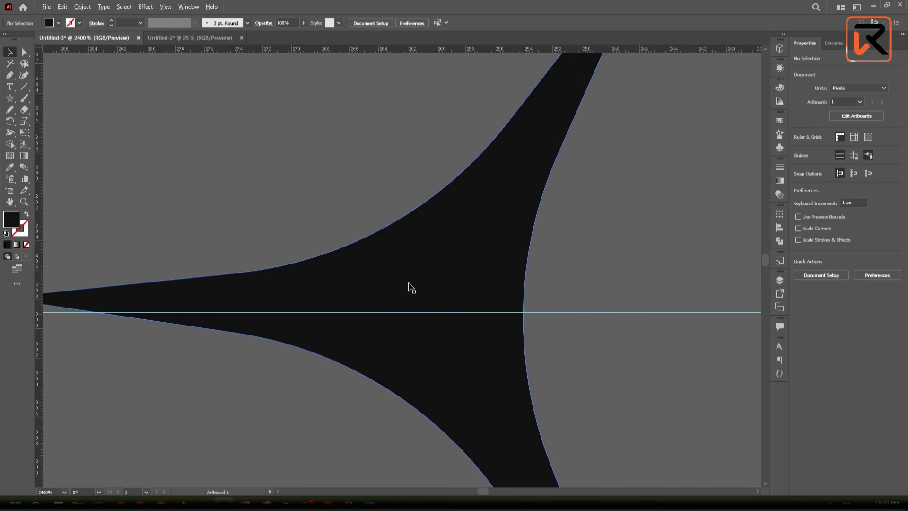
scroll(407, 284, down, 2)
scroll(399, 284, up, 1)
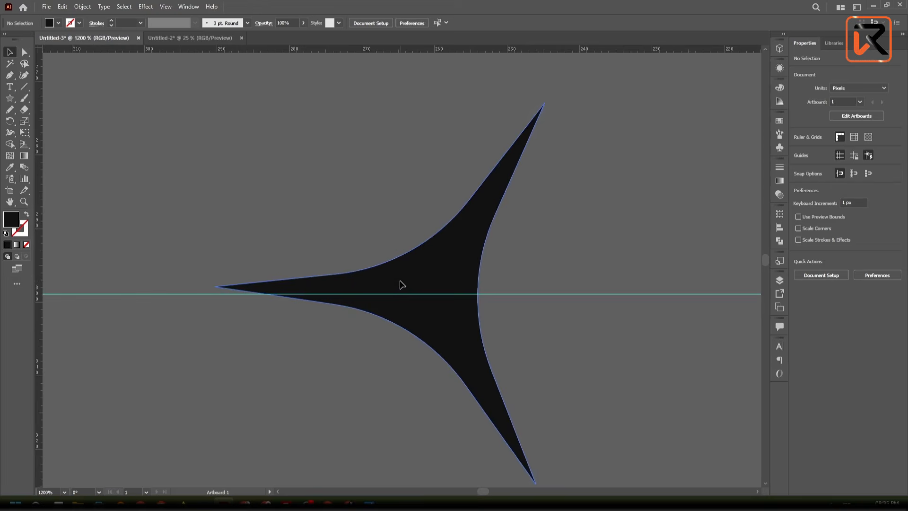
drag(399, 283, 400, 292)
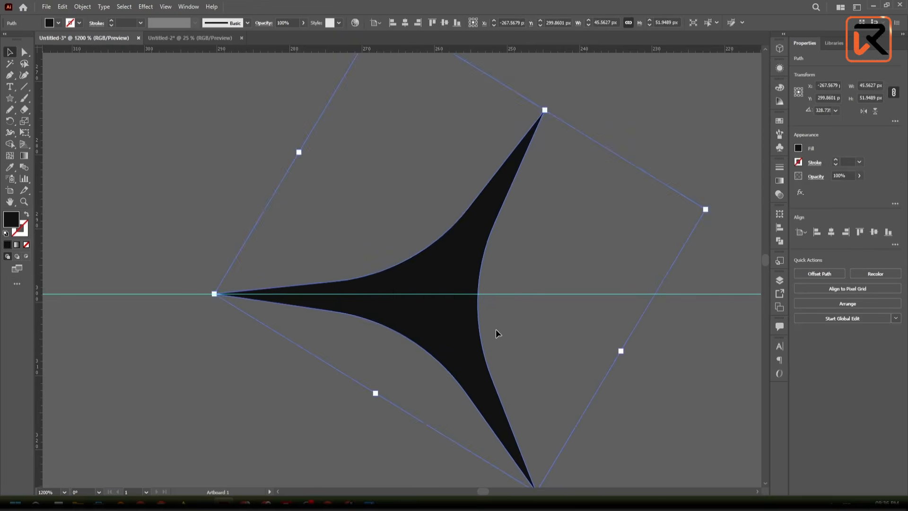
scroll(495, 323, up, 2)
scroll(496, 318, down, 2)
drag(496, 318, 452, 274)
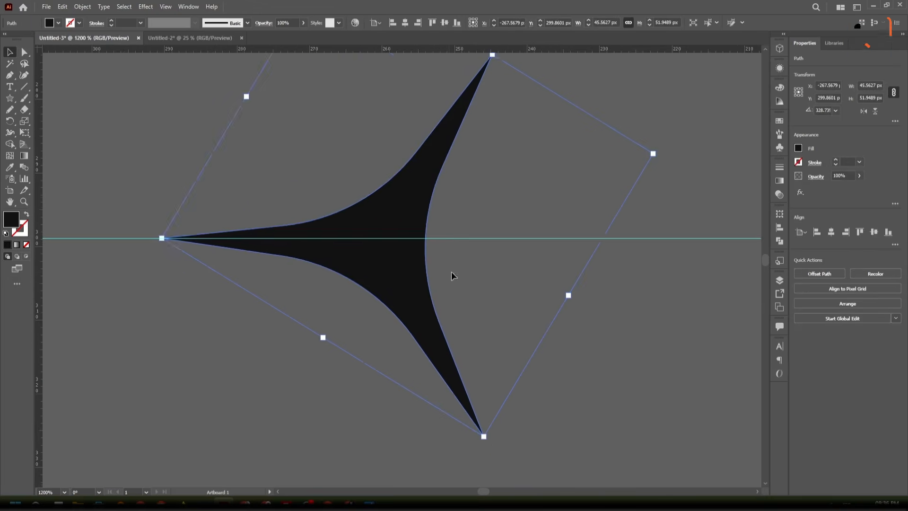
scroll(511, 275, down, 2)
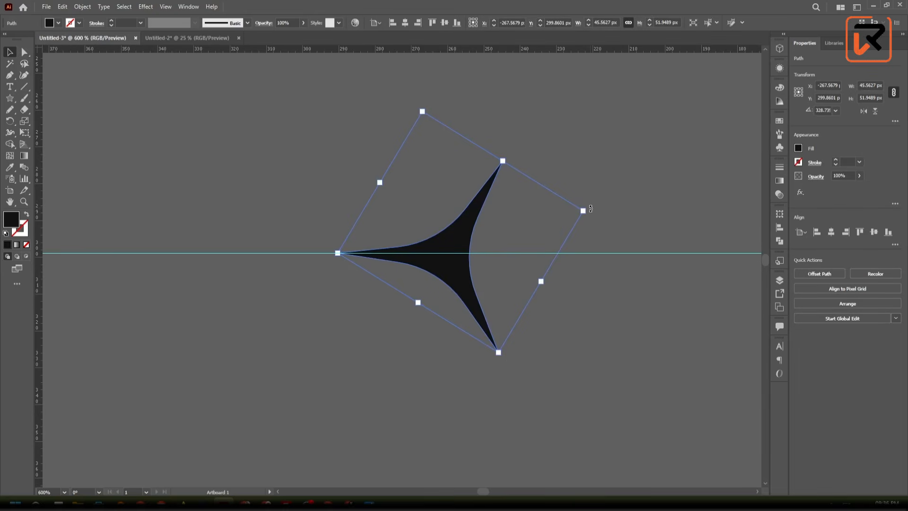
- Rotate the star very slightly and shift it down to about Y 300.15 px so its left tip rests on the guide
drag(590, 209, 591, 208)
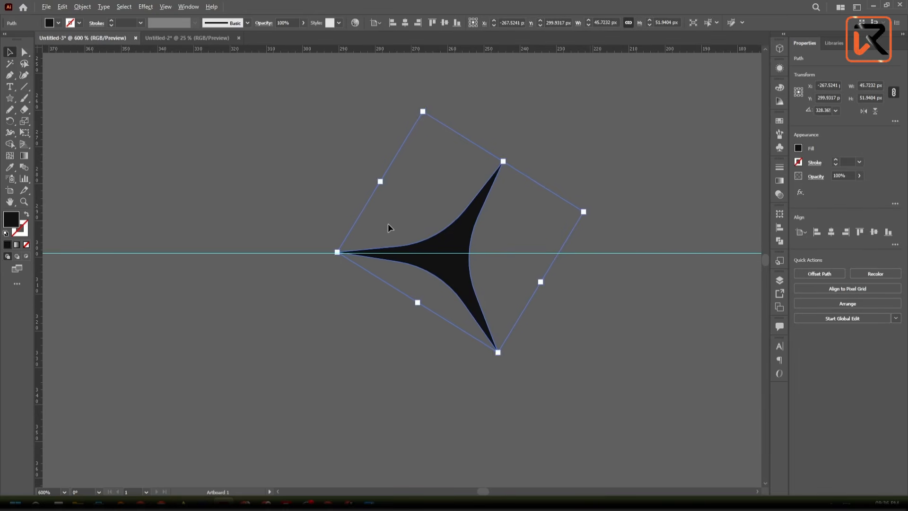
scroll(387, 221, up, 3)
click(305, 283)
scroll(304, 283, up, 3)
drag(340, 358, 339, 362)
click(317, 283)
scroll(317, 282, down, 5)
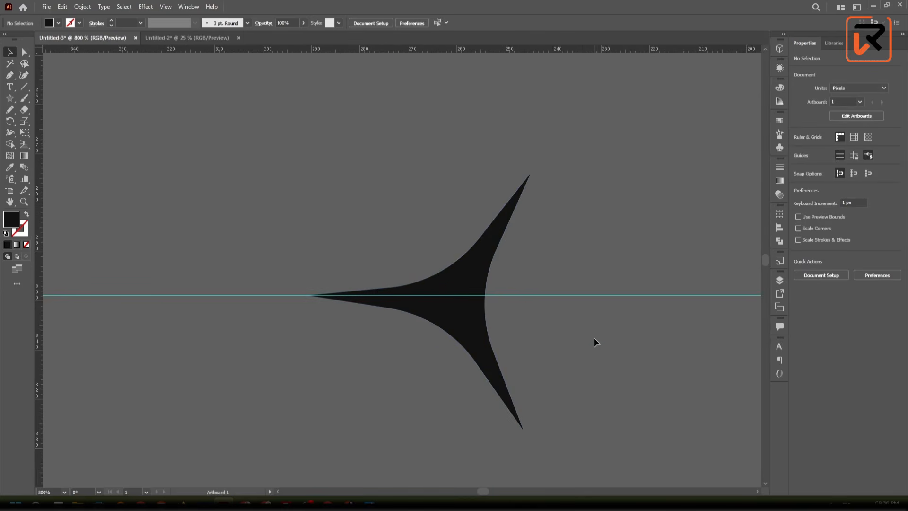
- Fine-tune the star's rotation to about 329.06° and move it up to about Y 299.58 px, with its left tip on the guide
scroll(568, 308, up, 2)
click(454, 307)
scroll(454, 305, down, 1)
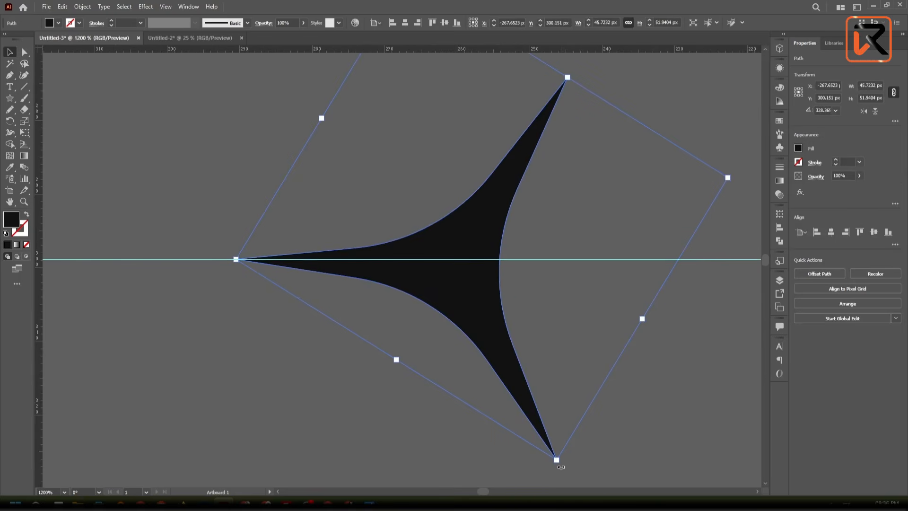
drag(561, 467, 552, 456)
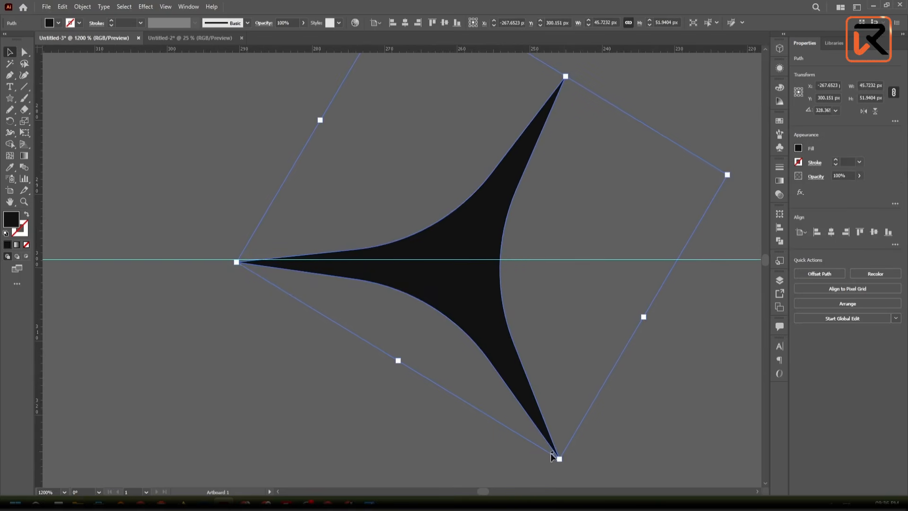
scroll(421, 355, up, 1)
click(416, 300)
drag(415, 284, 415, 272)
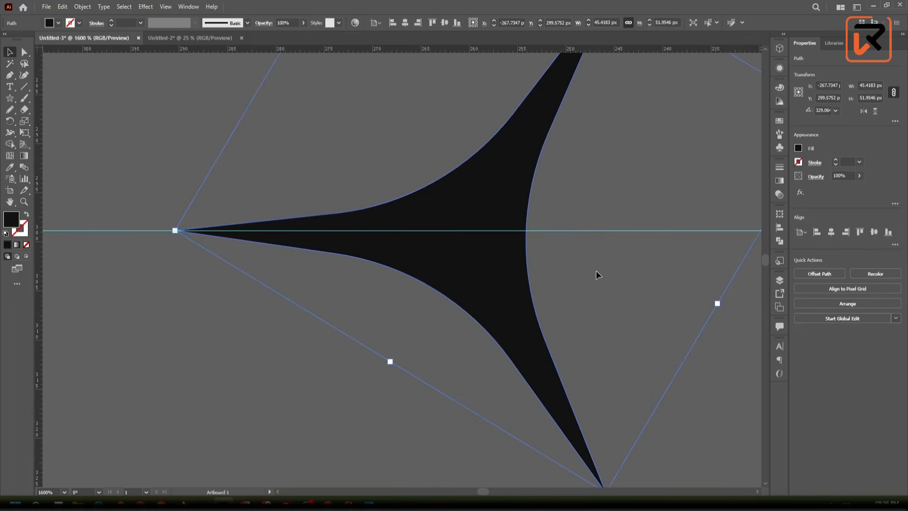
click(562, 253)
scroll(562, 253, down, 3)
- Delete the horizontal guide and the upright duplicate star, keeping only the rotated star
drag(614, 301, 488, 356)
scroll(575, 304, down, 3)
drag(423, 138, 421, 132)
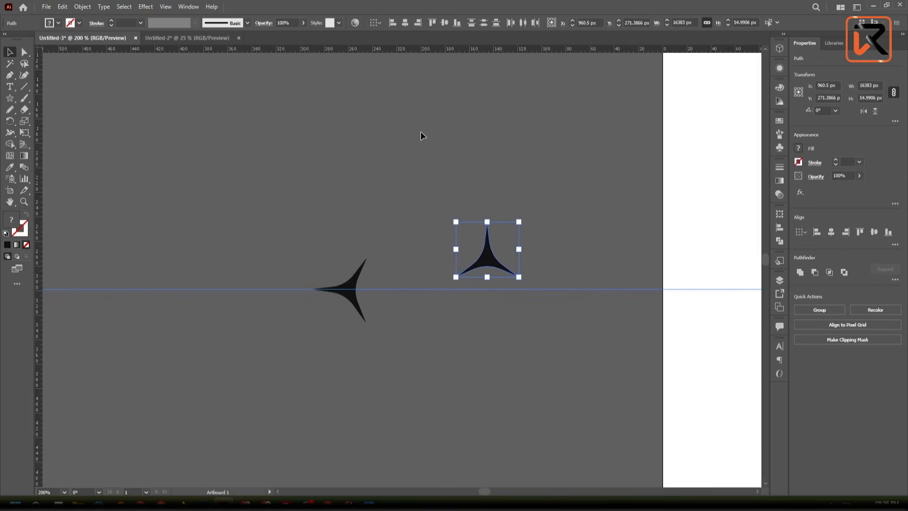
click(522, 360)
key(Delete)
drag(564, 296, 461, 207)
key(Delete)
- Create a copy of the three-pointed star rotated by 360/6 degrees about its left tip
click(345, 293)
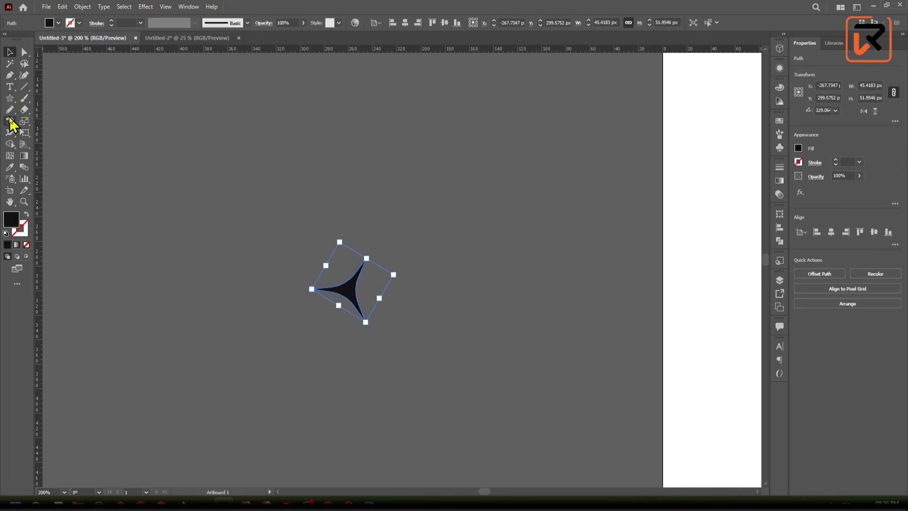
drag(10, 121, 71, 122)
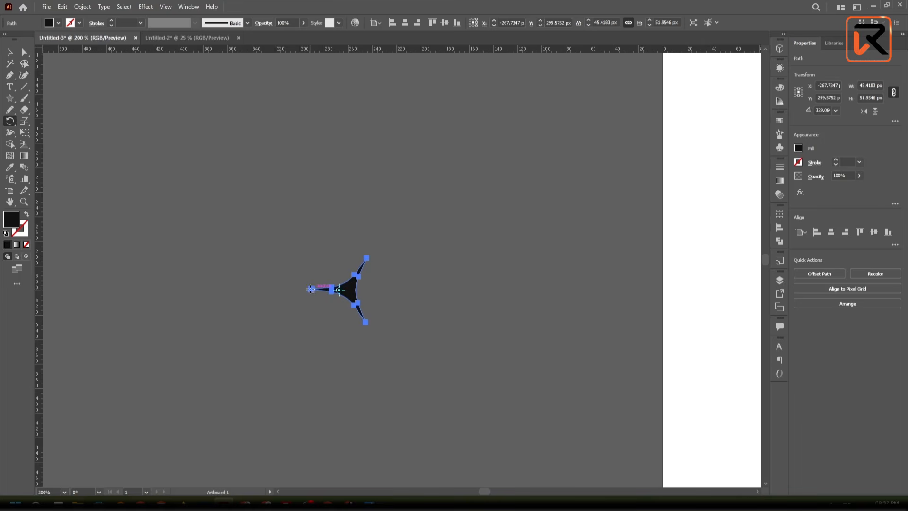
alt+click(310, 289)
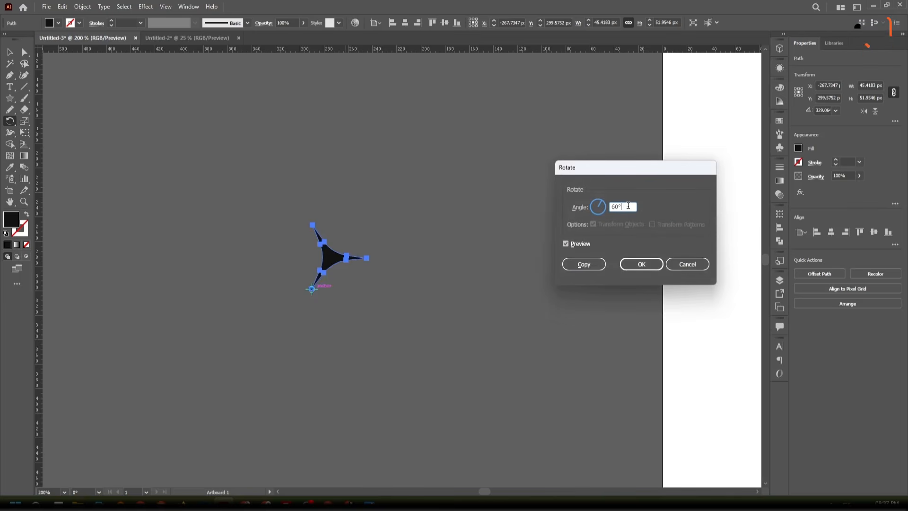
double_click(628, 206)
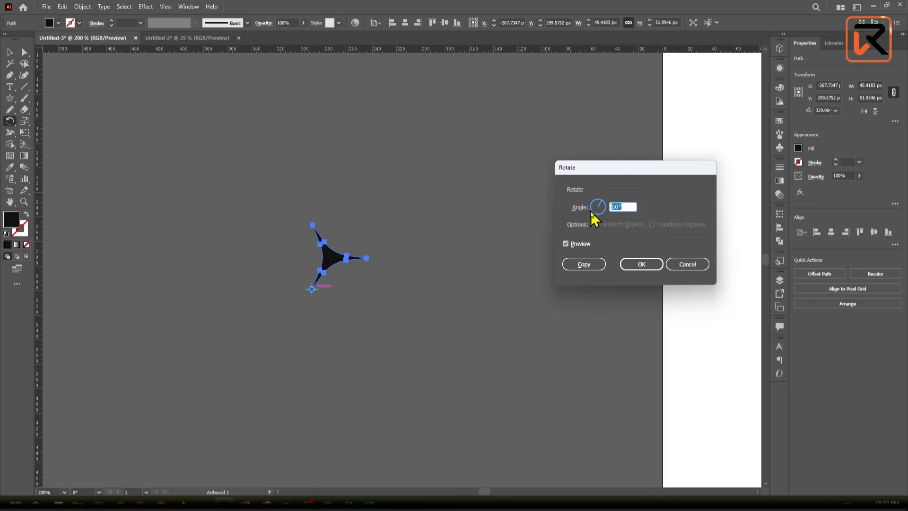
text(360)
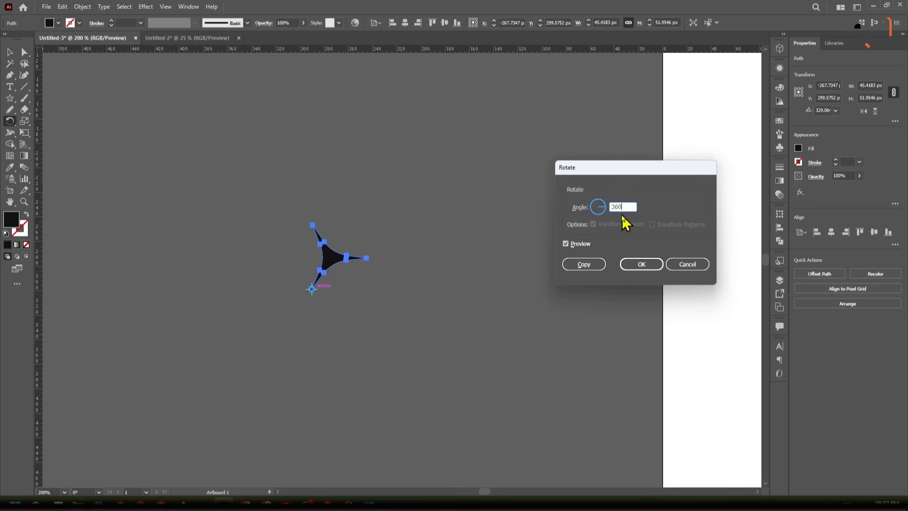
text(/)
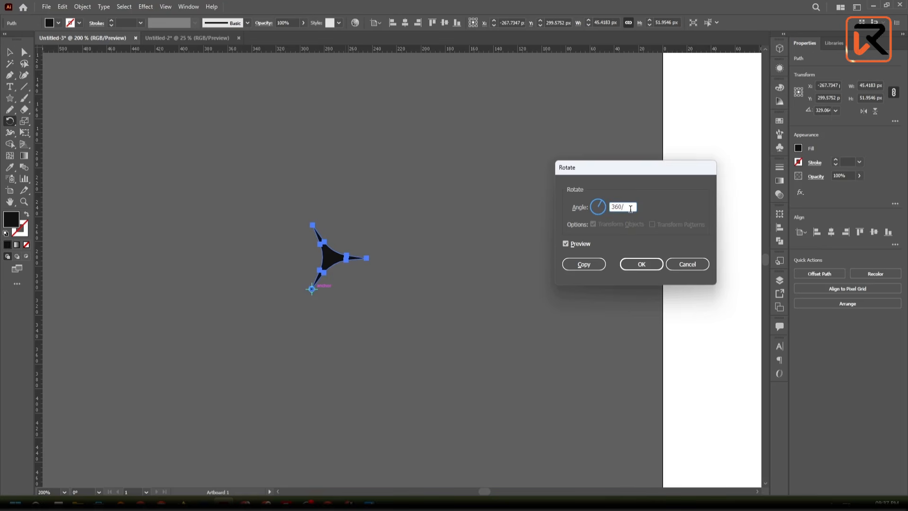
text(6)
click(581, 244)
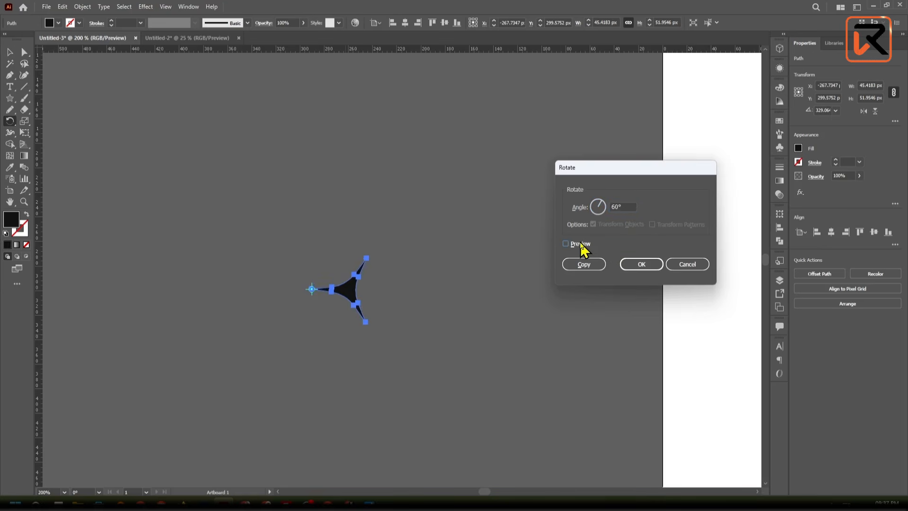
click(584, 263)
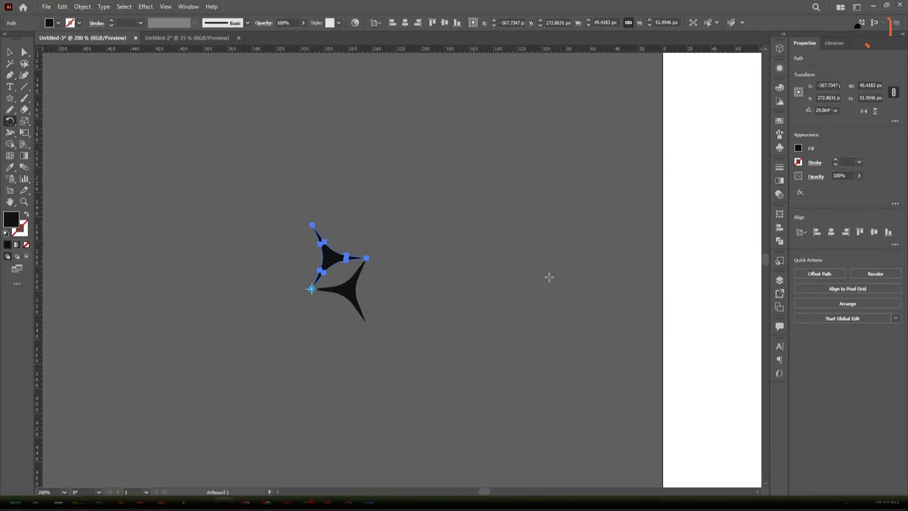
- Repeat the rotated copy until six stars form a complete ring around the shared tip
key(ctrl+d)
key(ctrl+d)
key(ctrl+d)
key(ctrl+d)
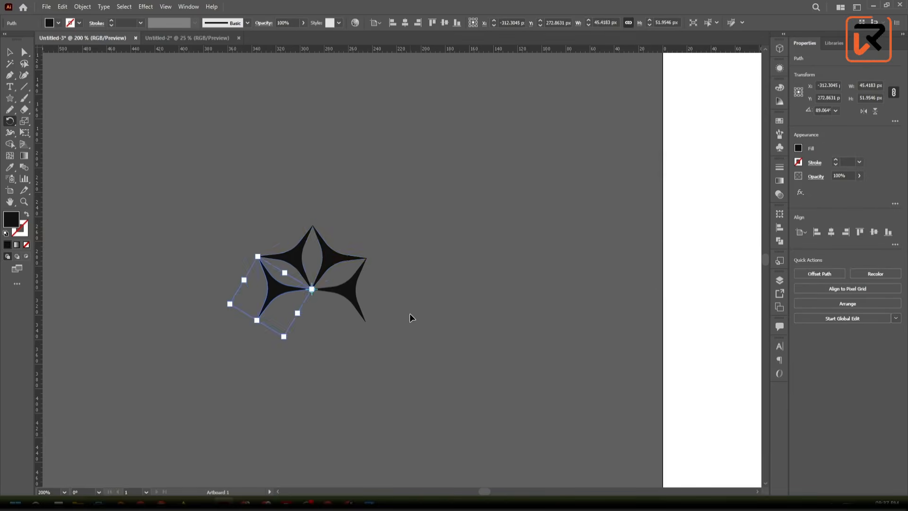
key(v)
key(ctrl+a)
click(528, 298)
scroll(339, 294, up, 3)
drag(466, 350, 528, 309)
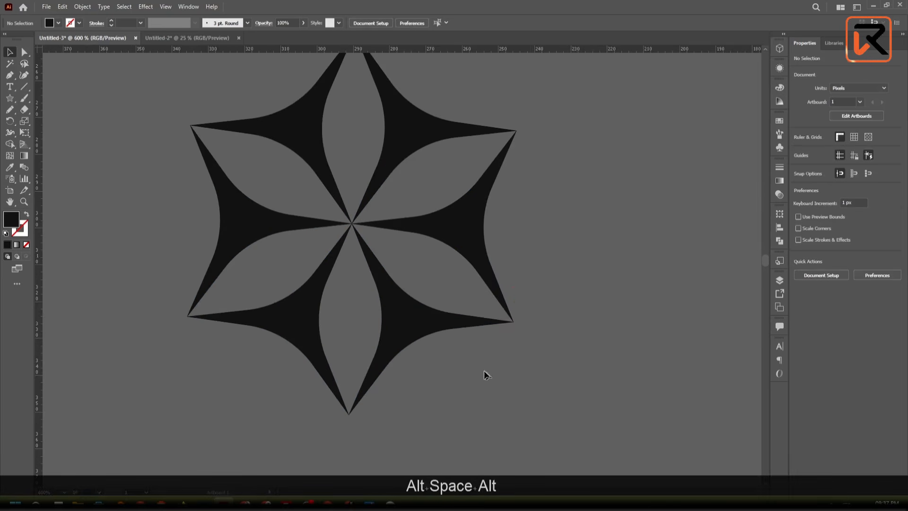
- Select all six stars of the ring and group them into one motif
scroll(484, 371, down, 1)
drag(535, 385, 282, 172)
scroll(277, 121, down, 2)
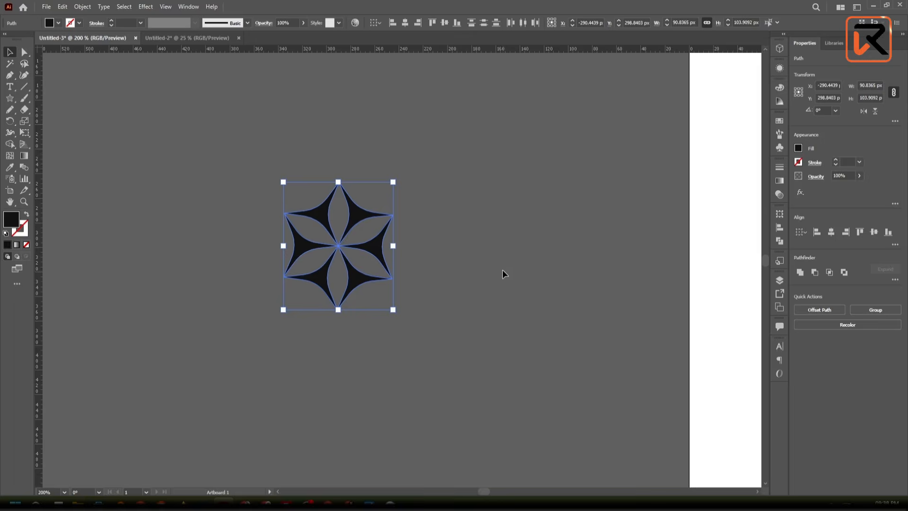
key(ctrl+g)
click(500, 281)
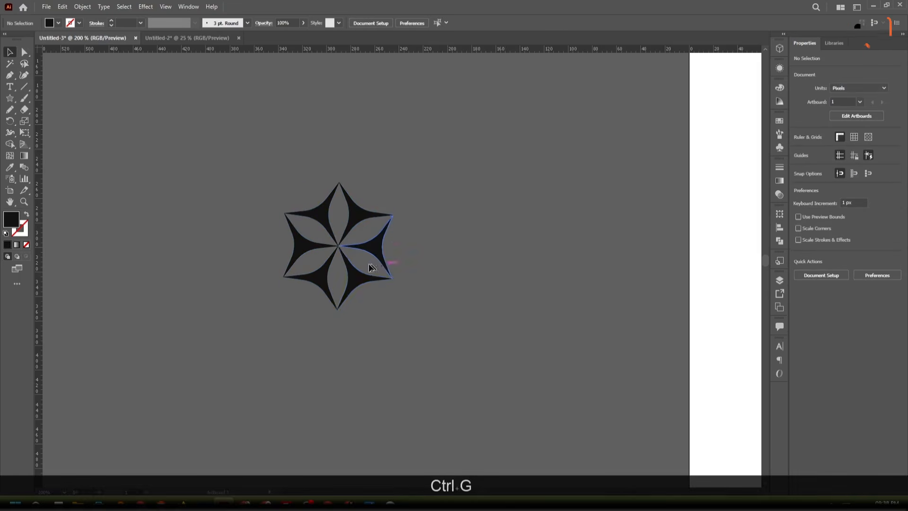
click(349, 279)
click(427, 318)
click(334, 263)
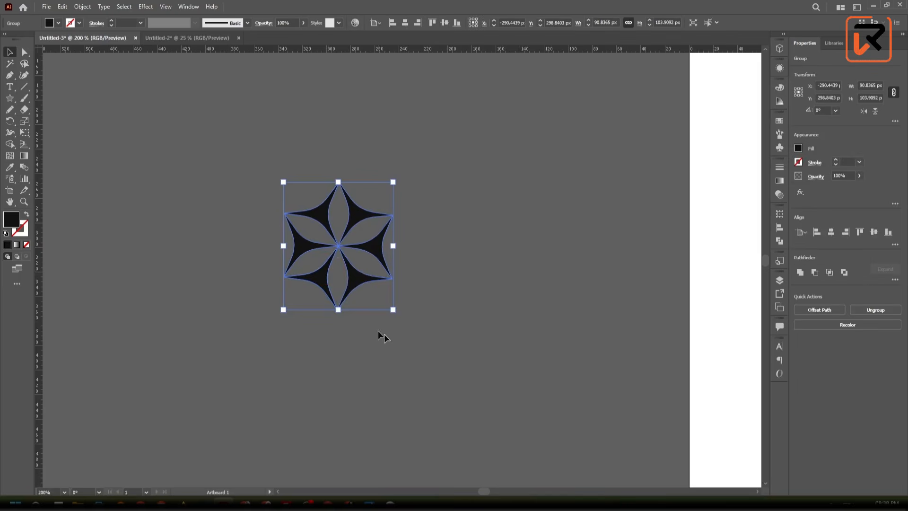
click(361, 303)
click(350, 285)
click(84, 9)
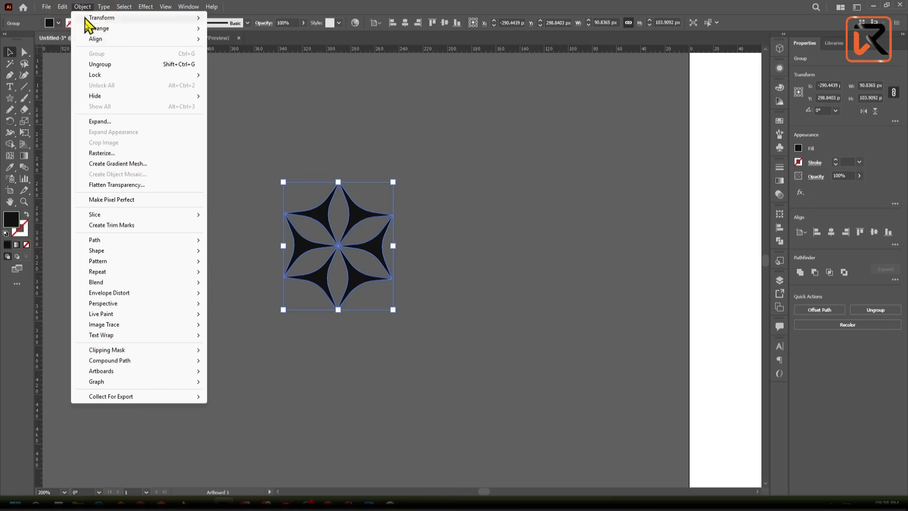
mouse_move(112, 251)
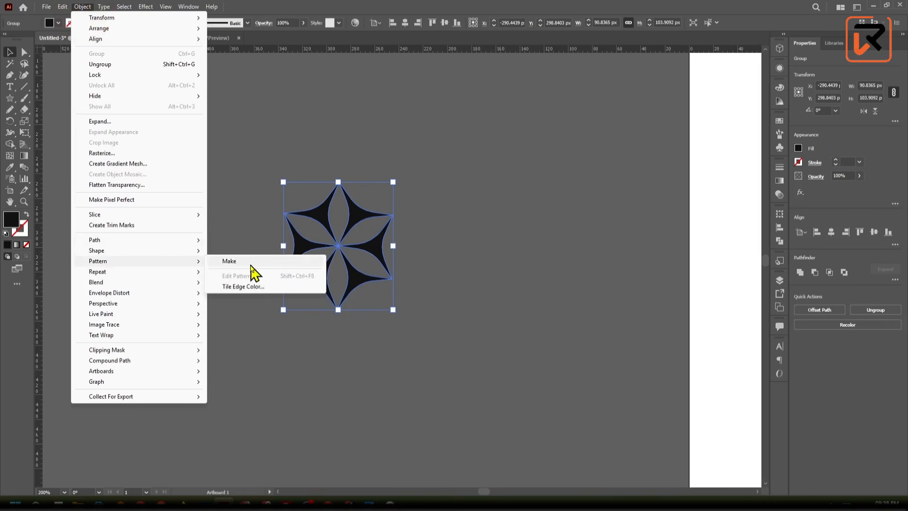
click(250, 263)
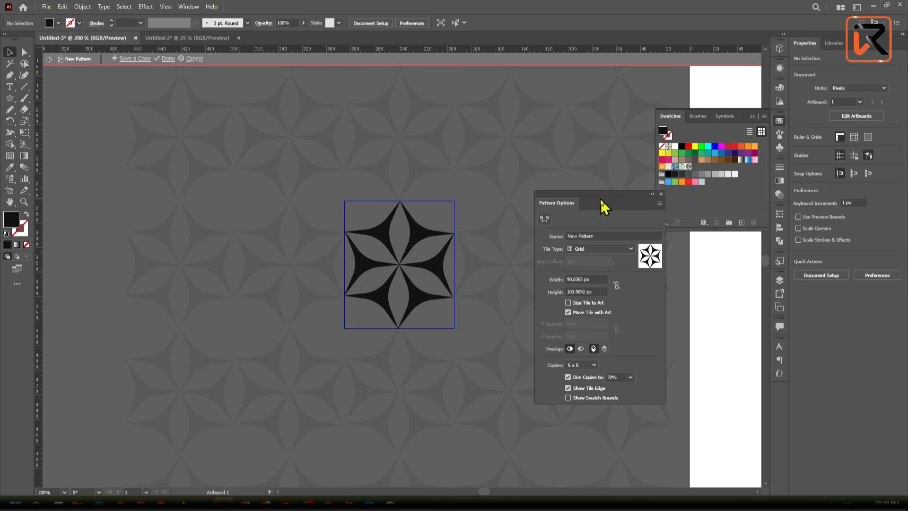
drag(600, 200, 106, 365)
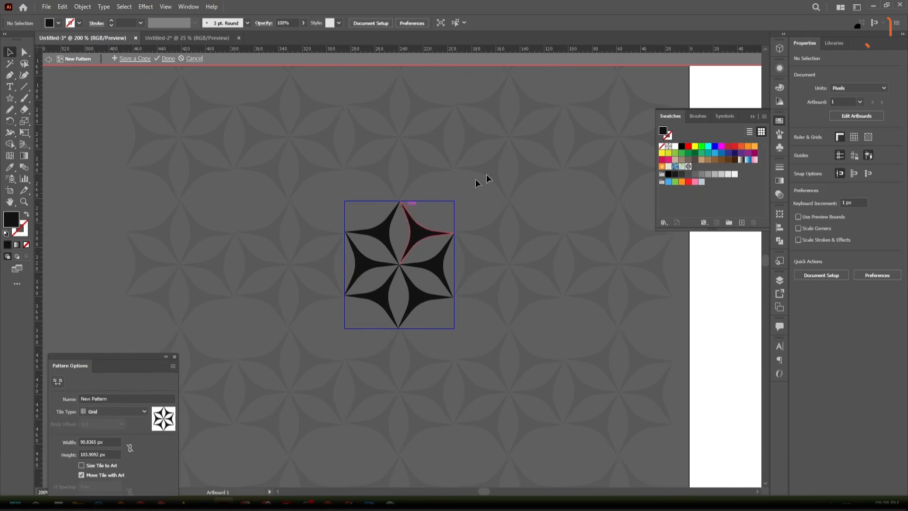
click(197, 61)
scroll(215, 115, down, 4)
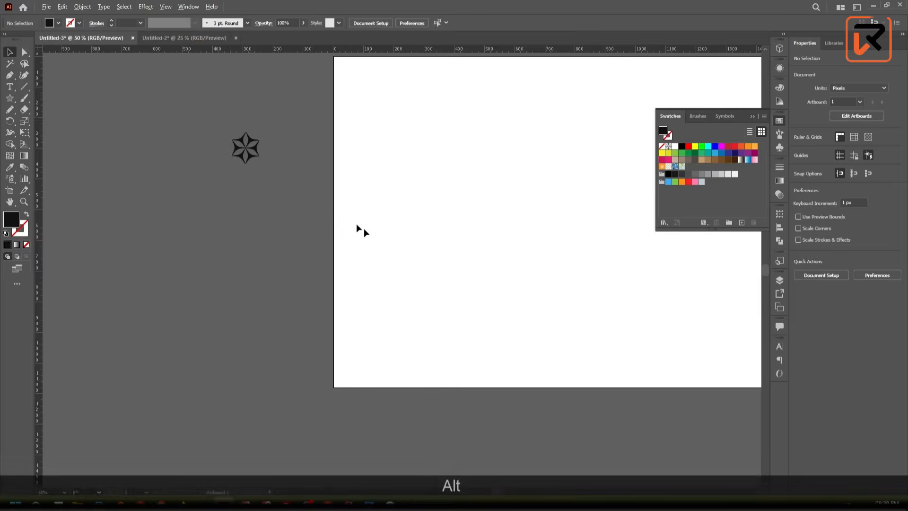
- Move the grouped six-star motif onto the artboard, to about X 746 px, Y 418 px
drag(375, 233, 210, 370)
drag(84, 288, 384, 302)
scroll(411, 312, down, 3)
scroll(413, 312, down, 1)
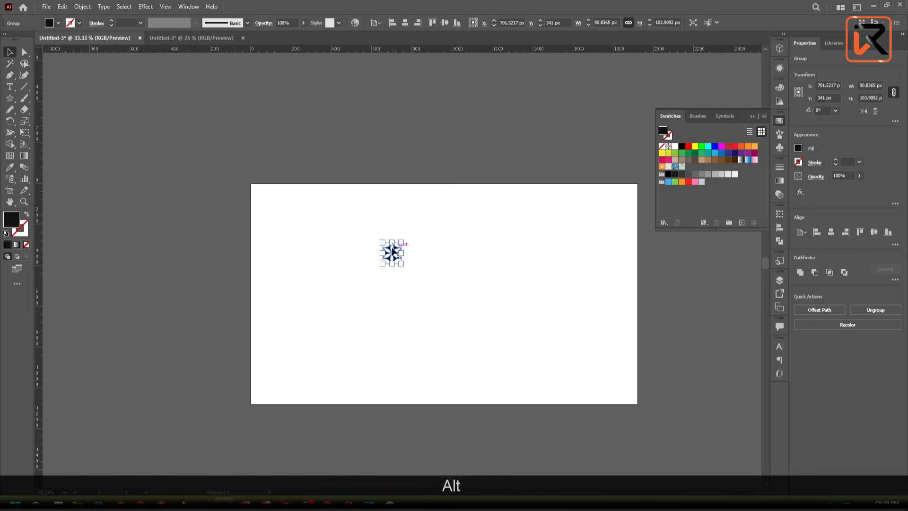
- Make a new pattern from the grouped motif on the artboard
click(84, 8)
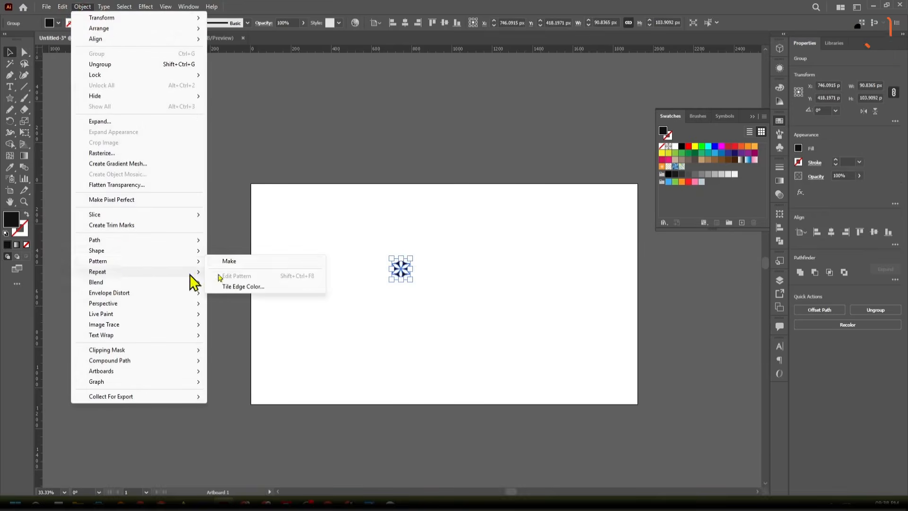
click(264, 261)
scroll(408, 256, up, 3)
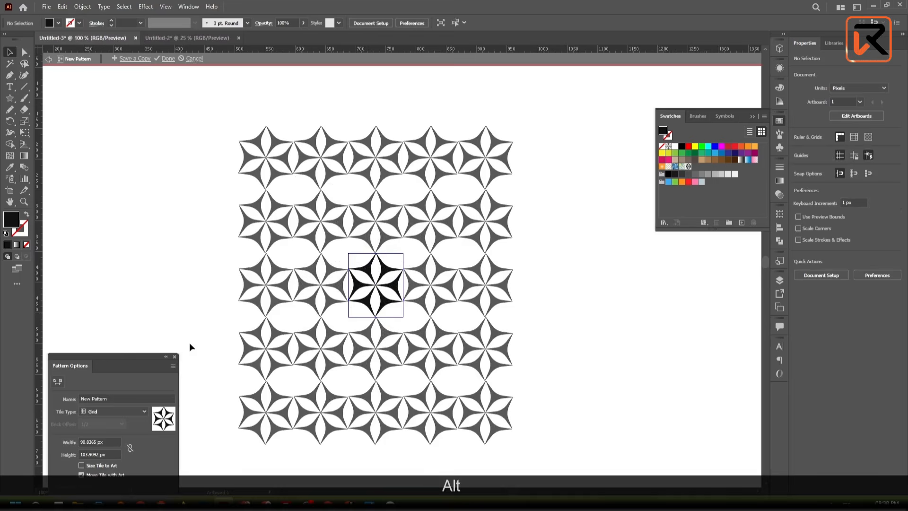
drag(144, 356, 166, 115)
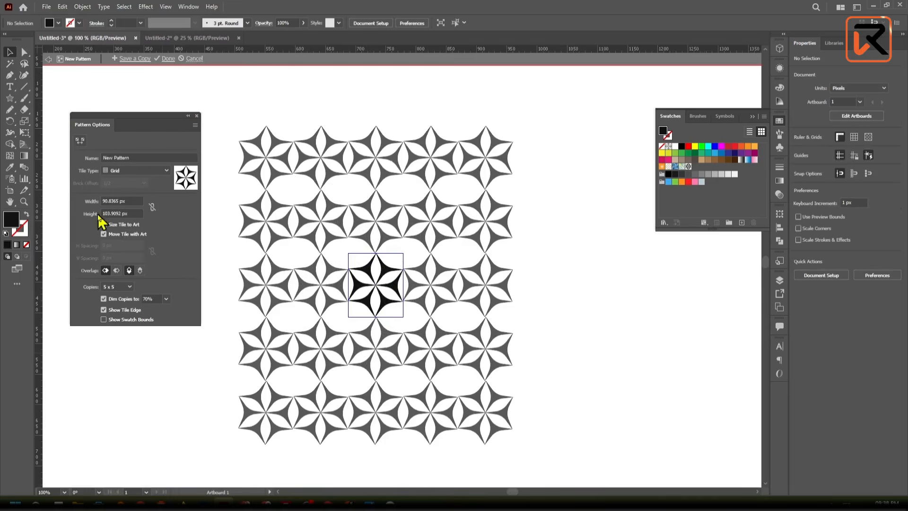
- Set the pattern tile width to 137 px to space the motif columns apart
click(133, 199)
key(Up)
key(Up)
key(Up)
key(Up)
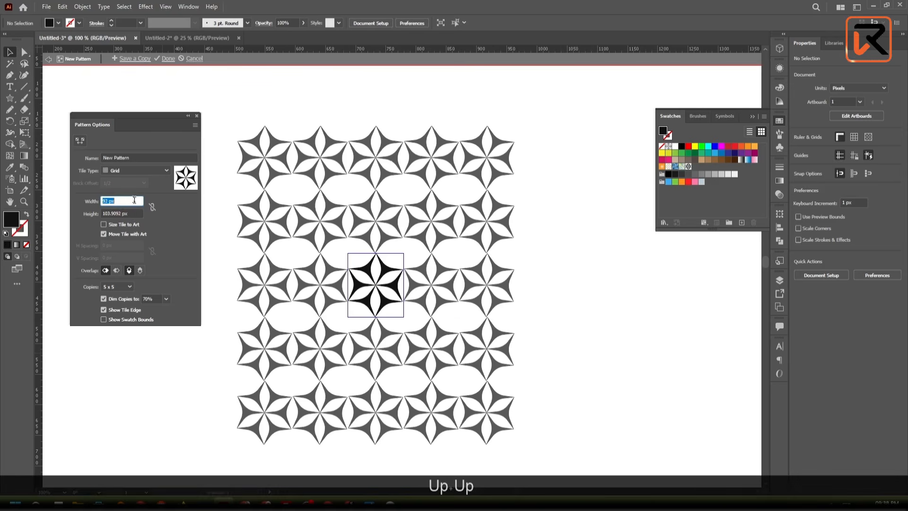
key(Up)
key(Up)
key(Up)
key(Up)
key(Up)
key(Up)
key(Up)
key(Up)
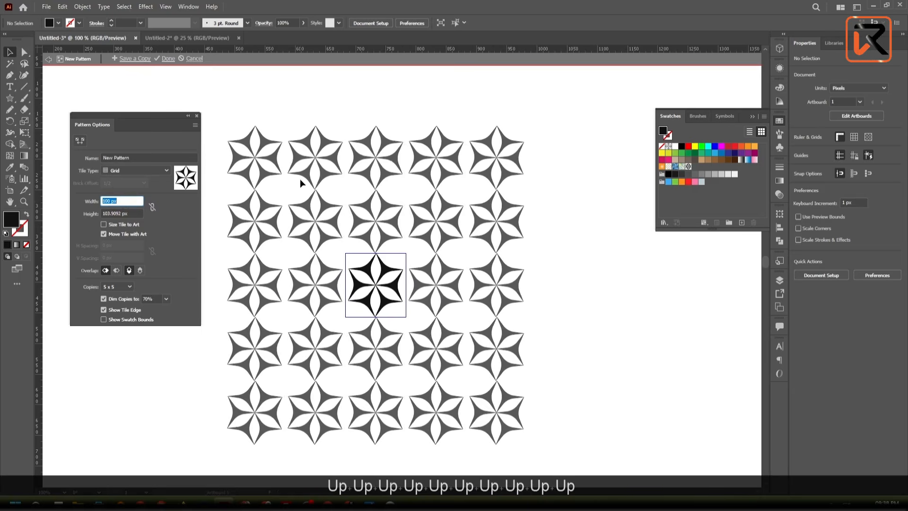
key(Up)
key(Up)
key(Up)
key(Up)
key(Up)
key(Up)
key(Up)
key(Up)
key(Up)
key(Up)
key(Up)
key(Up)
key(Up)
key(Up)
key(Up)
key(Up)
key(Up)
key(Up)
key(Up)
key(Up)
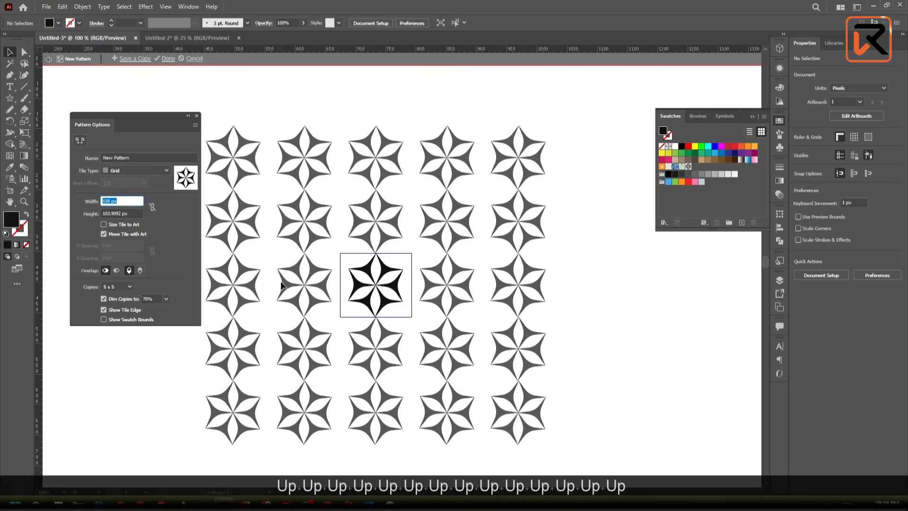
key(Up)
key(Up)
key(Up)
key(Up)
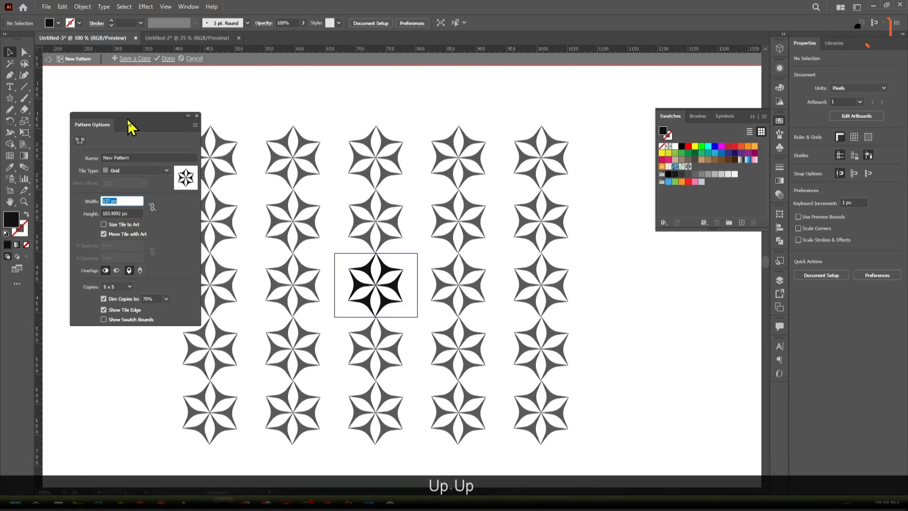
- Set the pattern tile height to 138 px to space the motif rows apart
click(129, 122)
click(127, 213)
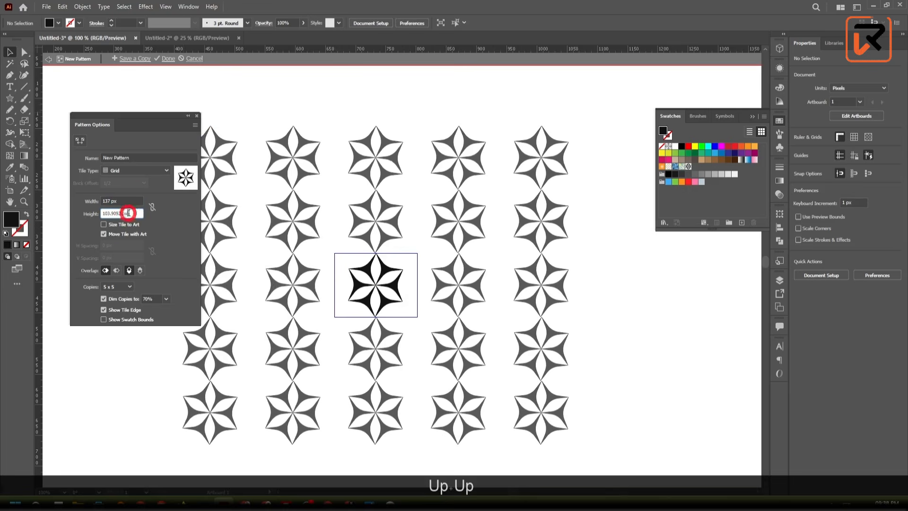
drag(122, 124, 646, 168)
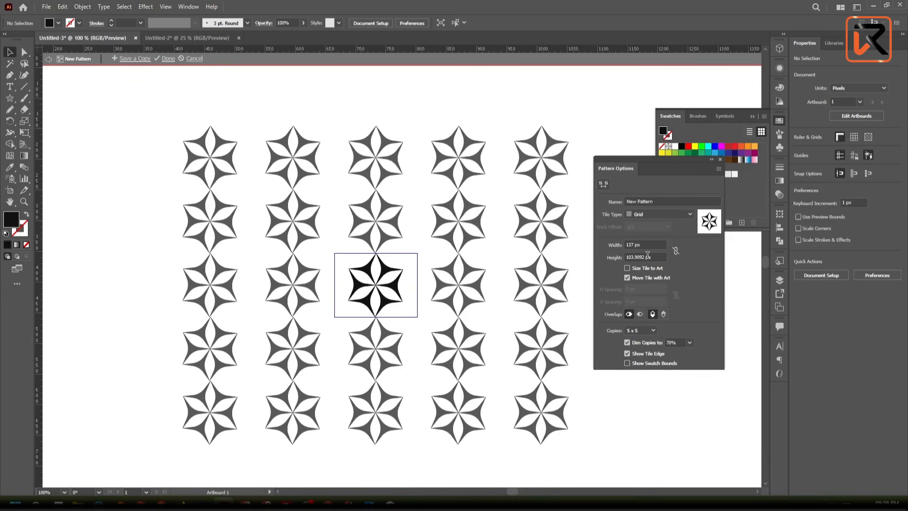
key(Down)
key(Up)
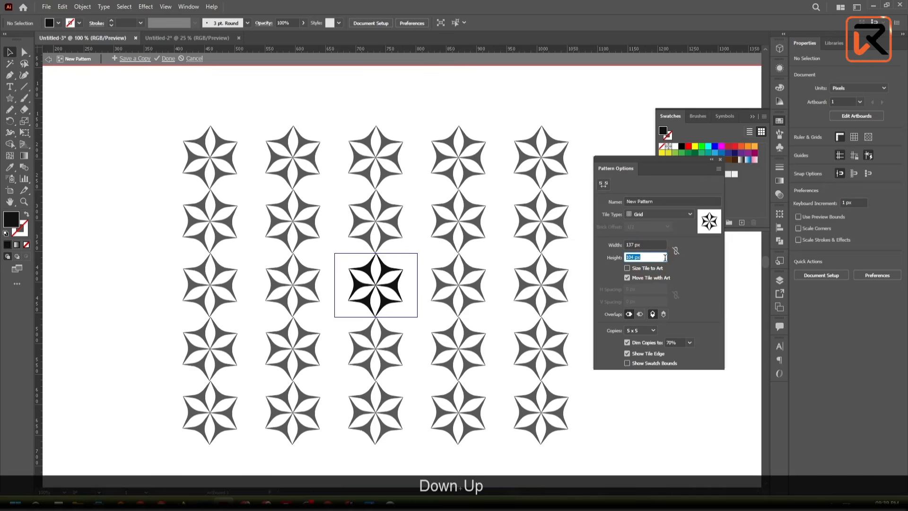
key(Up)
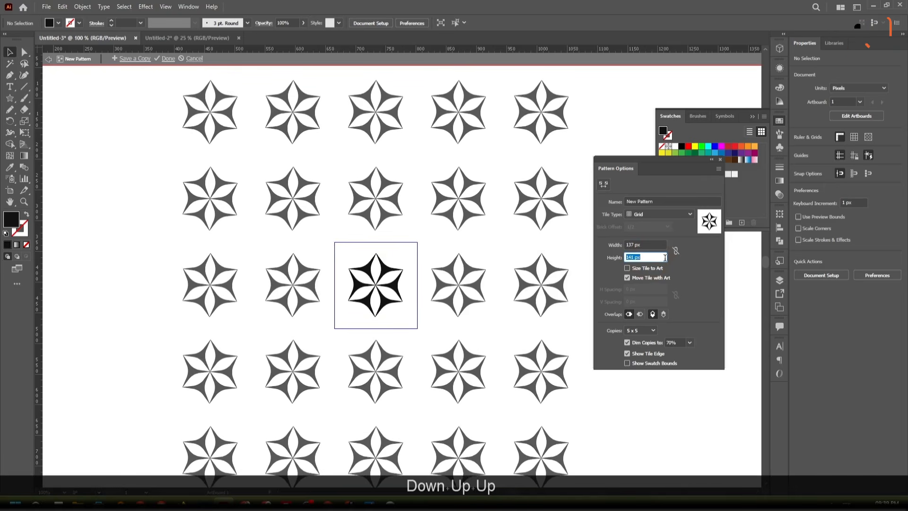
key(Up)
key(Down)
key(Down)
key(Down)
key(Down)
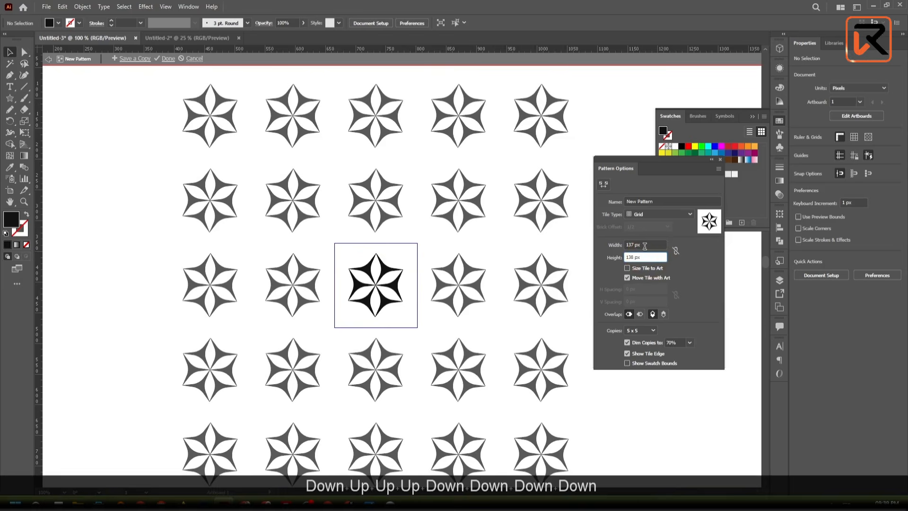
- Finish the pattern so it is stored as a swatch, and select the original motif group on the artboard
click(646, 245)
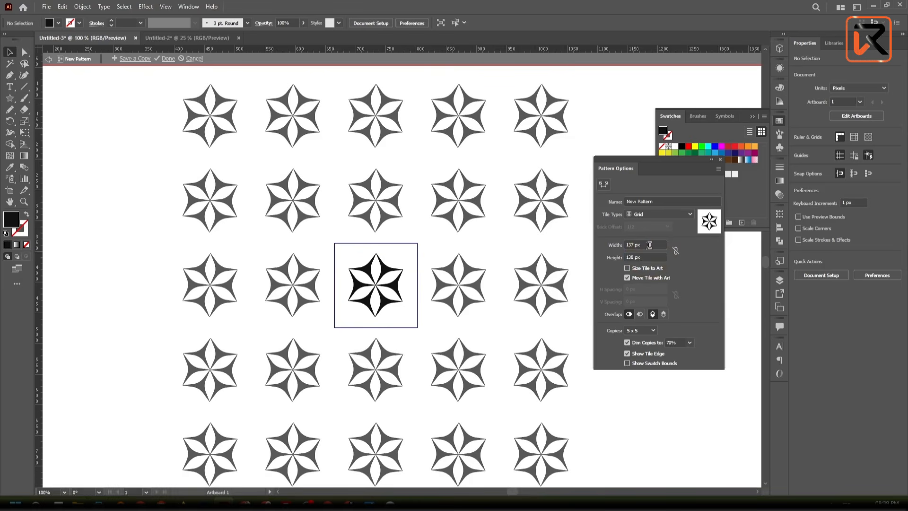
click(712, 160)
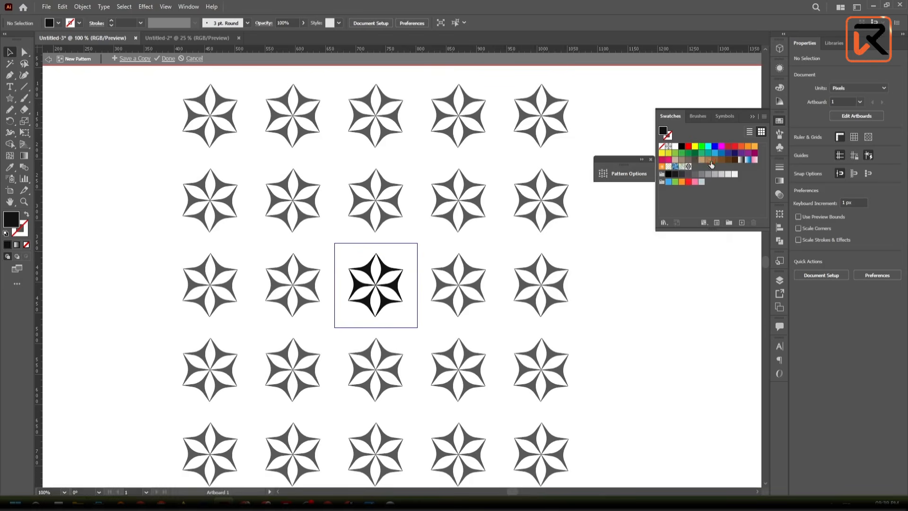
click(168, 59)
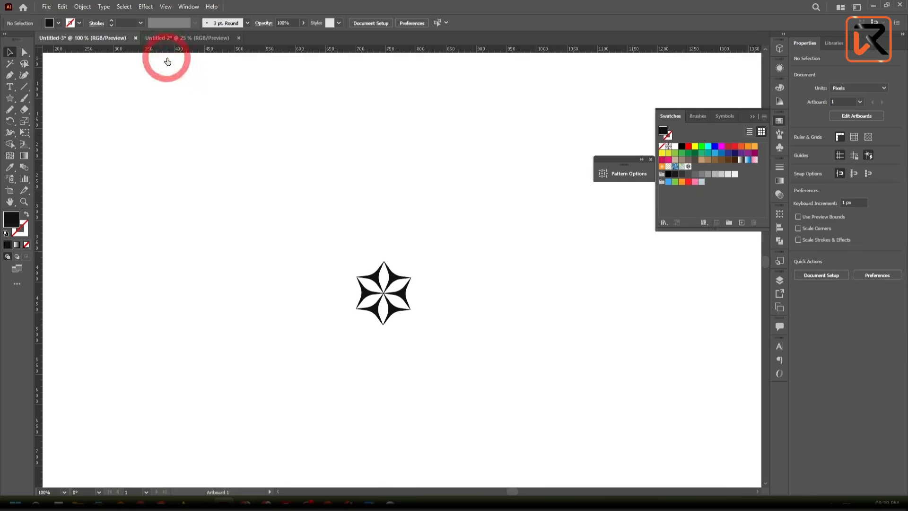
drag(477, 398, 316, 243)
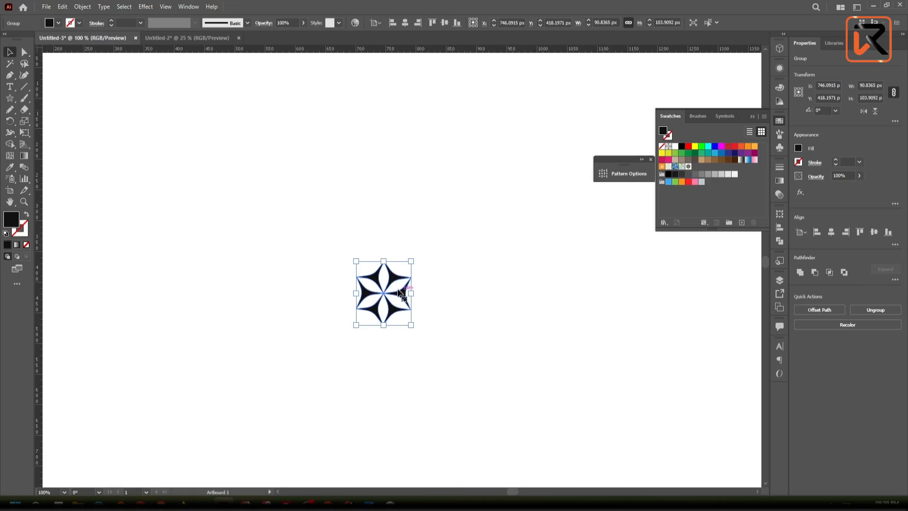
- Delete the original motif and draw a 1920 × 1080 px rectangle covering the whole artboard
key(Delete)
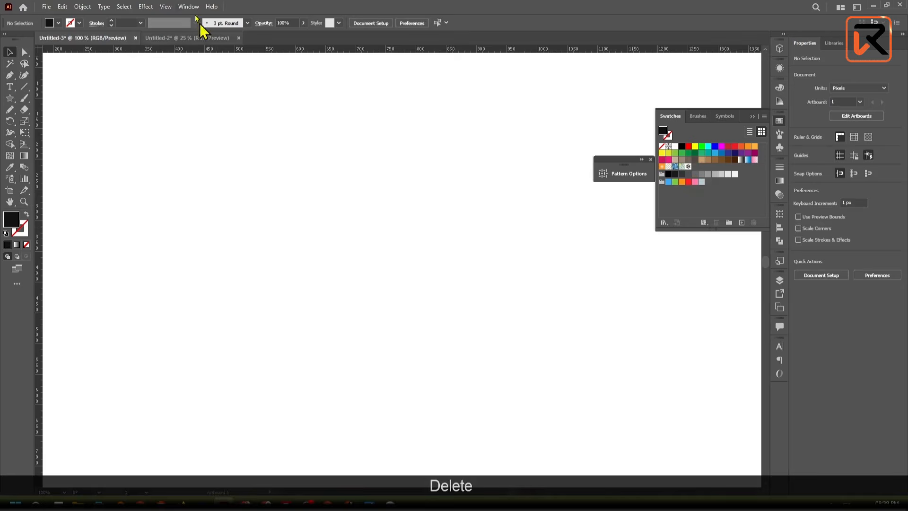
click(318, 170)
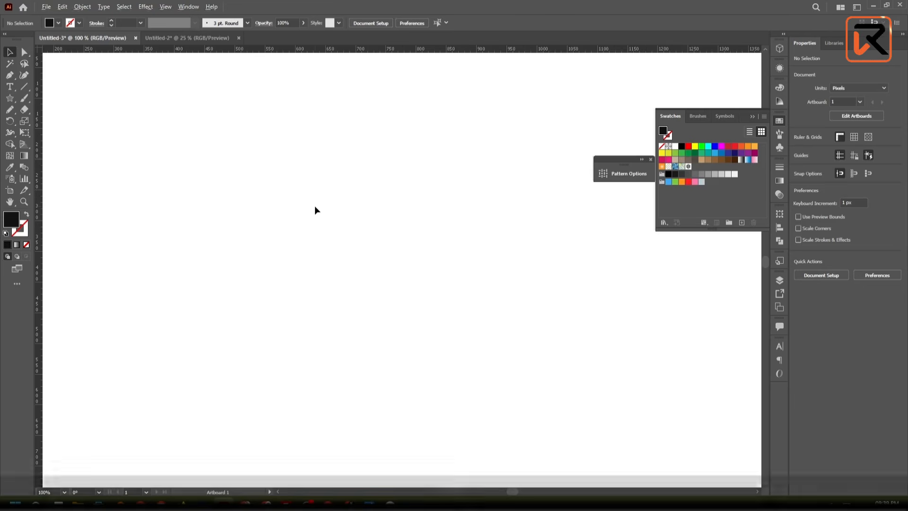
scroll(314, 206, down, 4)
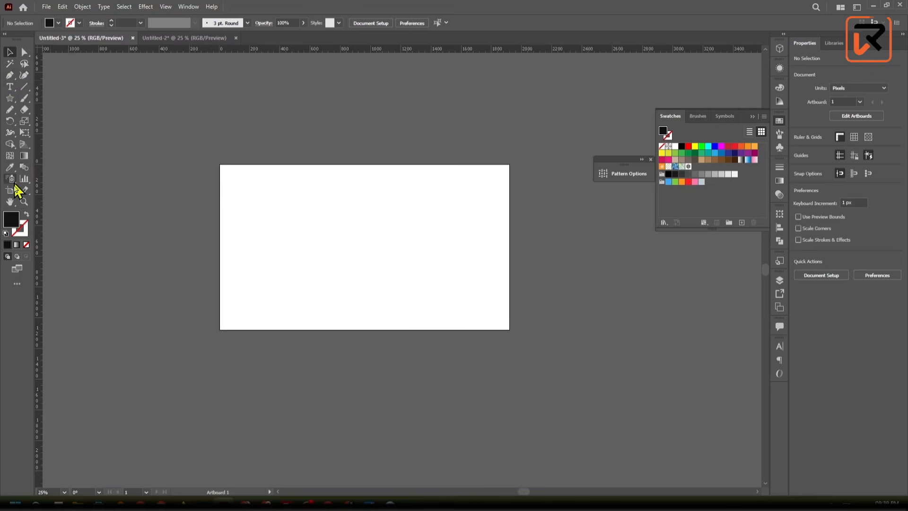
drag(9, 98, 43, 98)
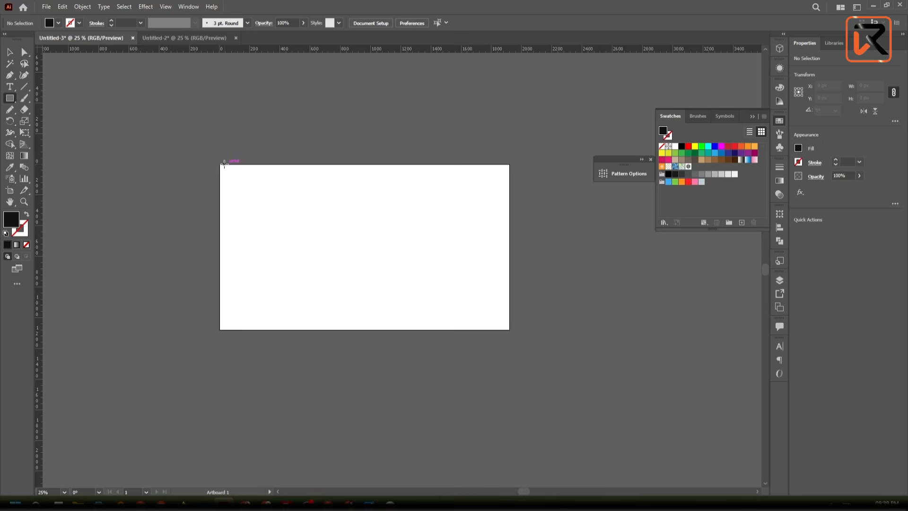
drag(220, 164, 509, 330)
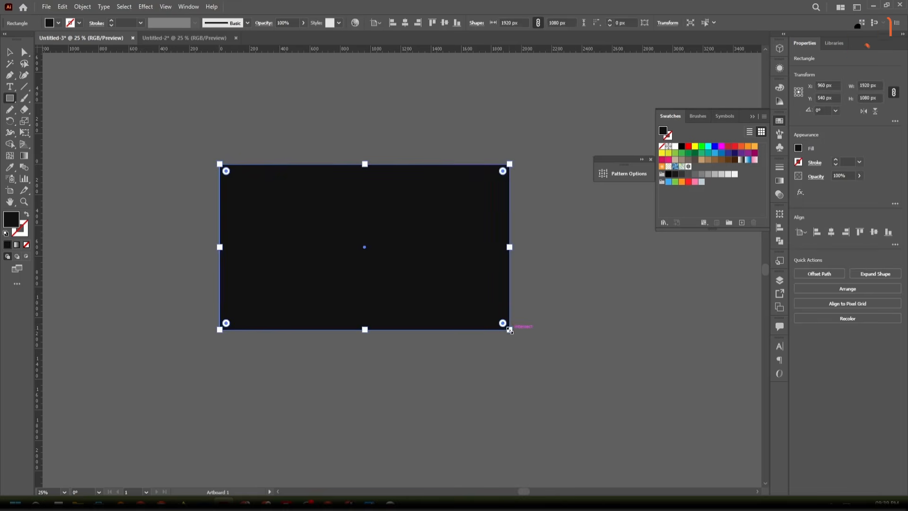
key(alt)
scroll(277, 287, up, 1)
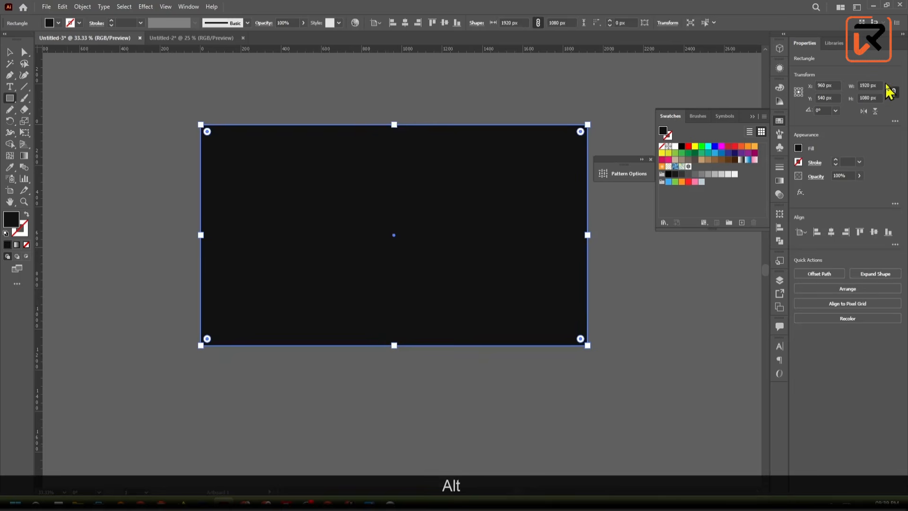
- Fill the artboard-sized rectangle with the New Pattern star swatch
click(9, 52)
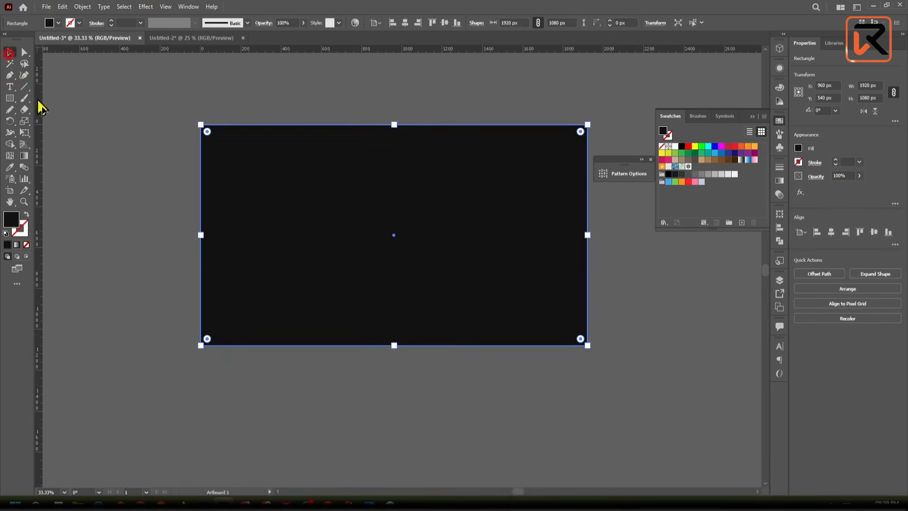
click(107, 257)
click(344, 258)
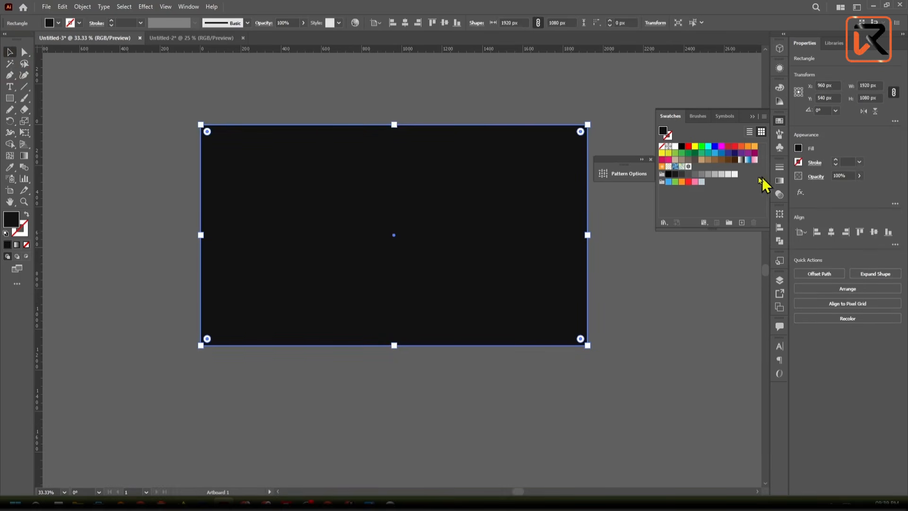
click(689, 168)
click(283, 454)
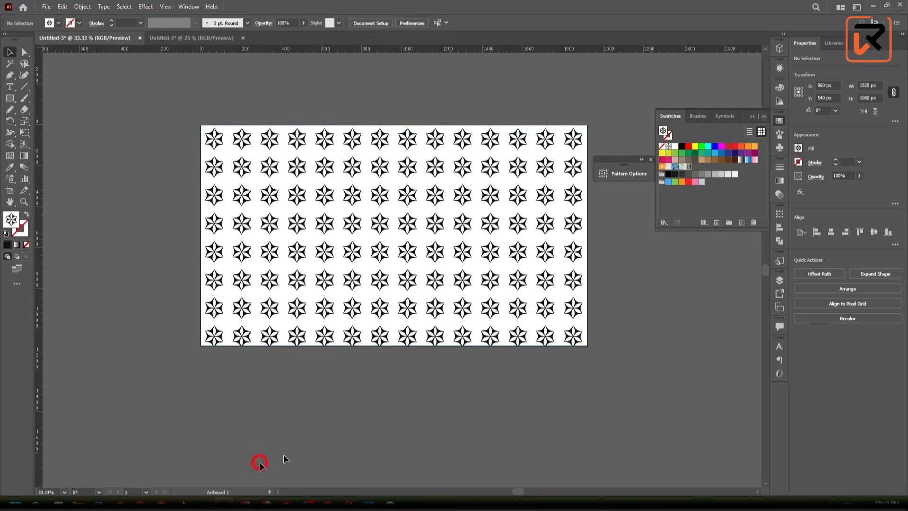
click(431, 259)
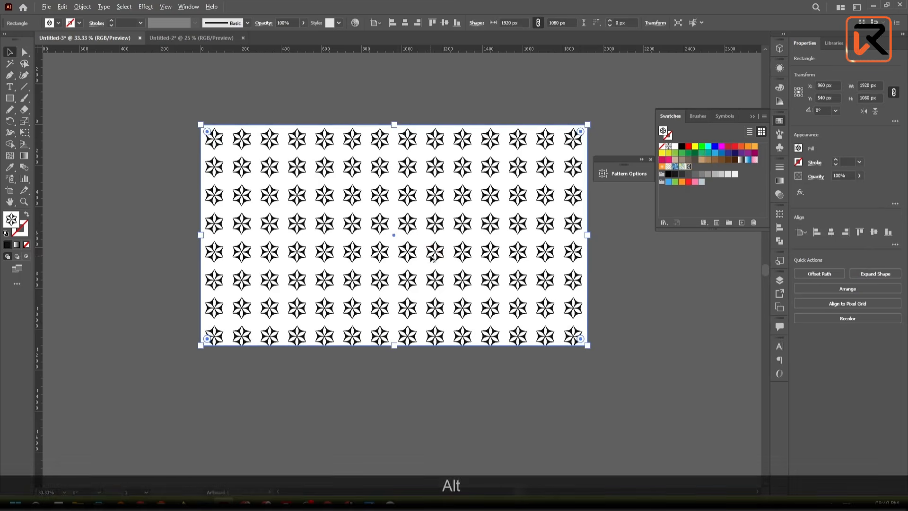
click(180, 112)
scroll(190, 133, down, 3)
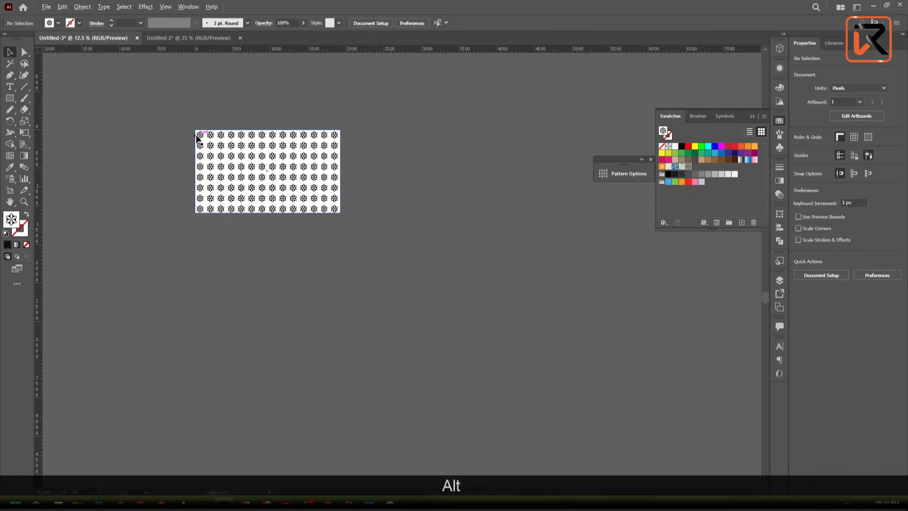
- Undo the pattern fill, the rectangle and the motif deletion, going back to pattern editing mode
scroll(241, 164, up, 3)
key(ctrl+z)
key(ctrl+z)
key(ctrl+z)
key(ctrl+z)
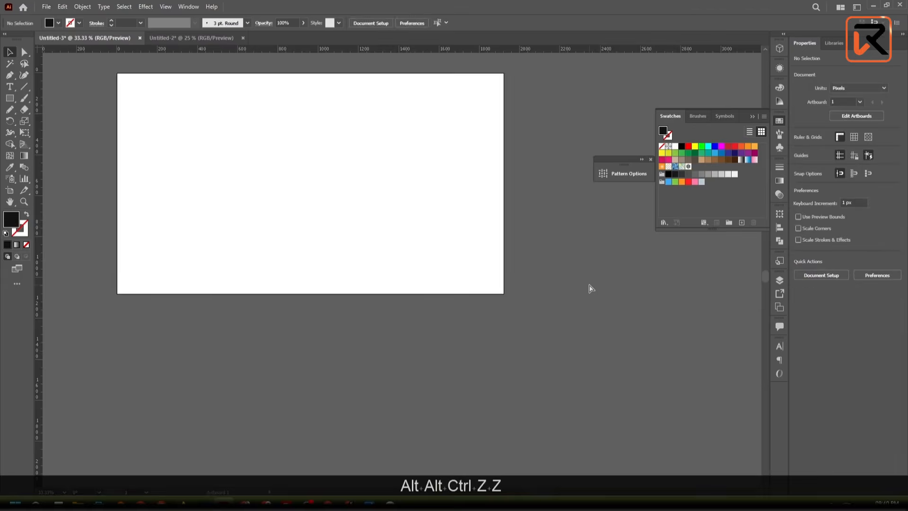
key(space)
drag(431, 222, 478, 286)
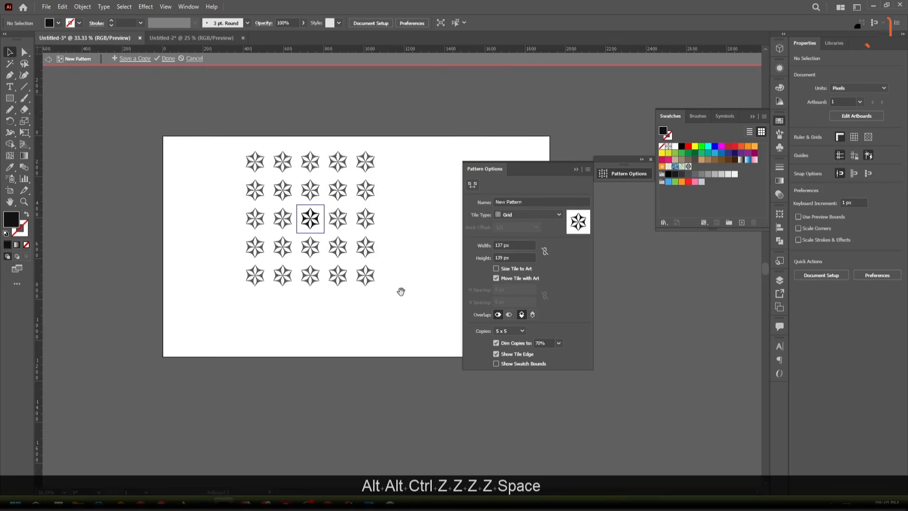
drag(401, 292, 329, 299)
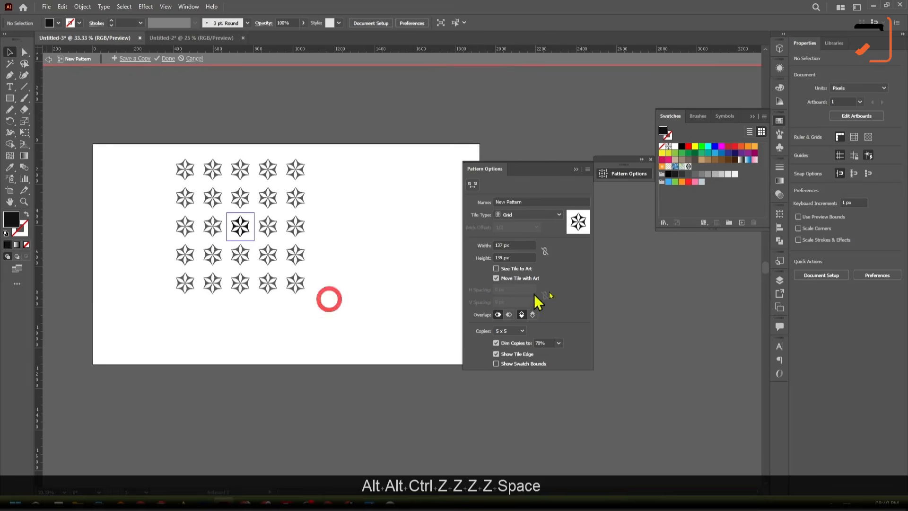
- Reduce the pattern tile width to 101 px to bring the star columns closer together
click(515, 246)
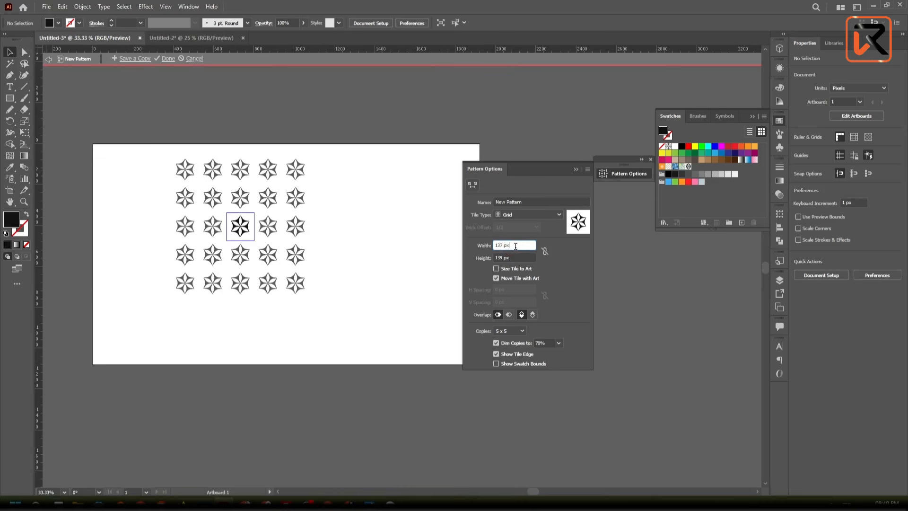
key(Down)
key(Down)
key(Down)
key(Down)
key(Down)
key(Down)
key(Down)
key(Down)
key(Down)
key(Down)
key(Down)
key(Down)
key(Down)
key(Down)
key(Down)
key(Down)
key(Down)
key(Down)
key(Down)
key(Down)
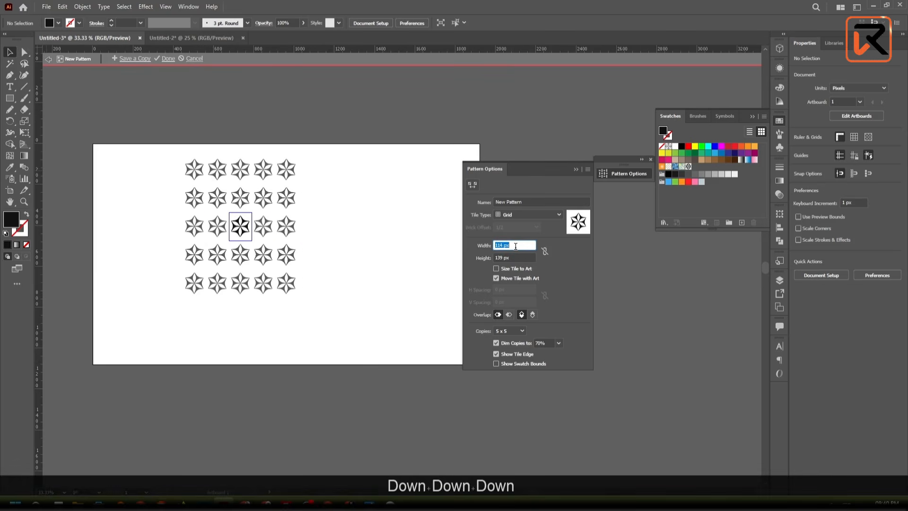
key(Down)
key(Down)
key(Down)
key(Down)
key(Down)
key(Down)
key(Down)
key(Down)
key(Down)
key(Down)
key(Down)
key(Down)
key(Down)
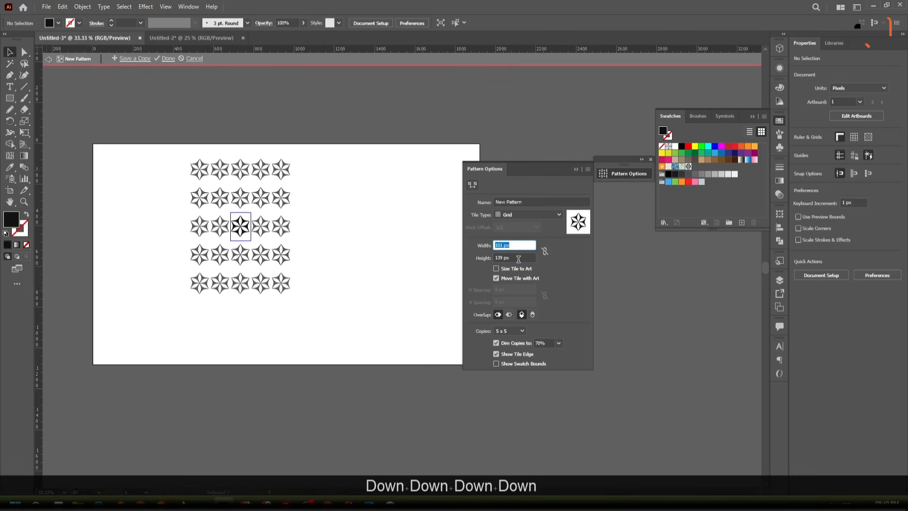
- Reduce the pattern tile height to 104 px so the star rows sit tip to tip
click(518, 257)
key(Down)
key(Down)
key(Down)
key(Down)
key(Down)
key(Down)
key(Down)
key(Down)
key(Down)
key(Down)
key(Down)
key(Down)
key(Down)
key(Down)
key(Down)
key(Down)
key(Down)
key(Down)
key(Down)
key(Down)
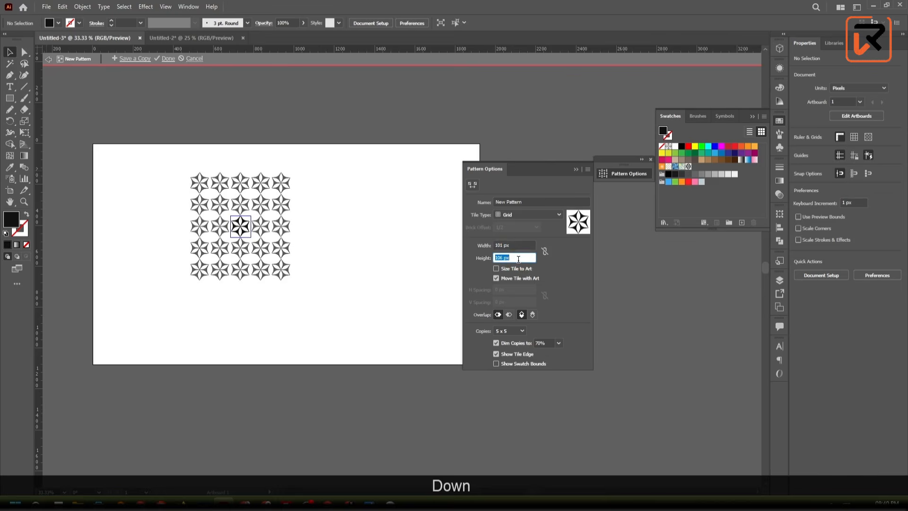
key(Down)
key(Down)
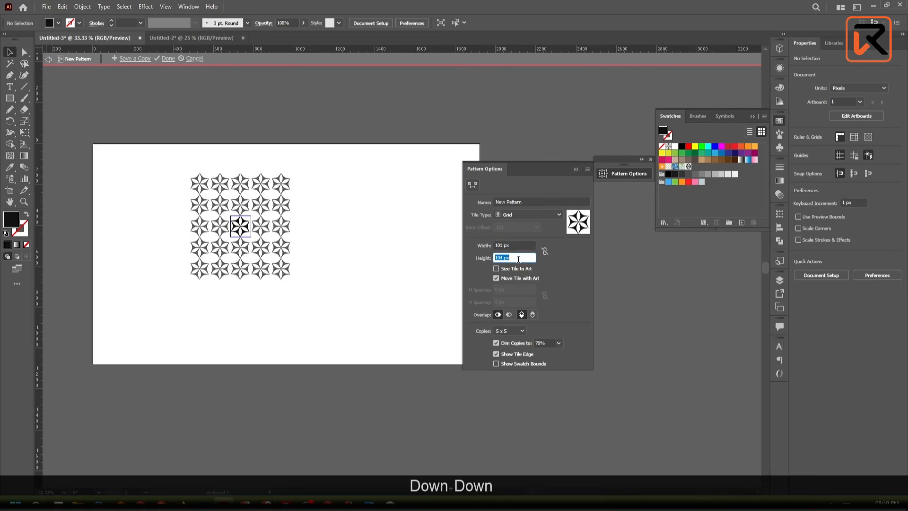
- Finish editing the pattern and delete the original motif from the artboard
click(577, 168)
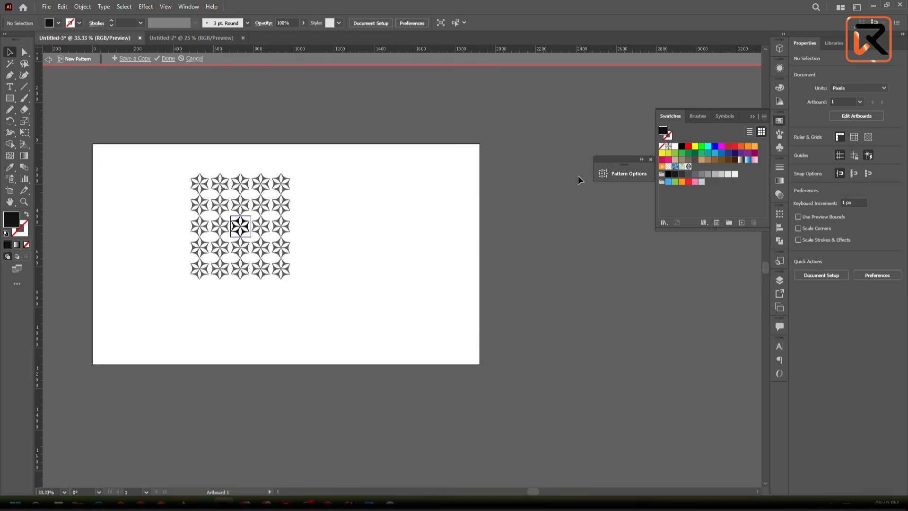
click(166, 60)
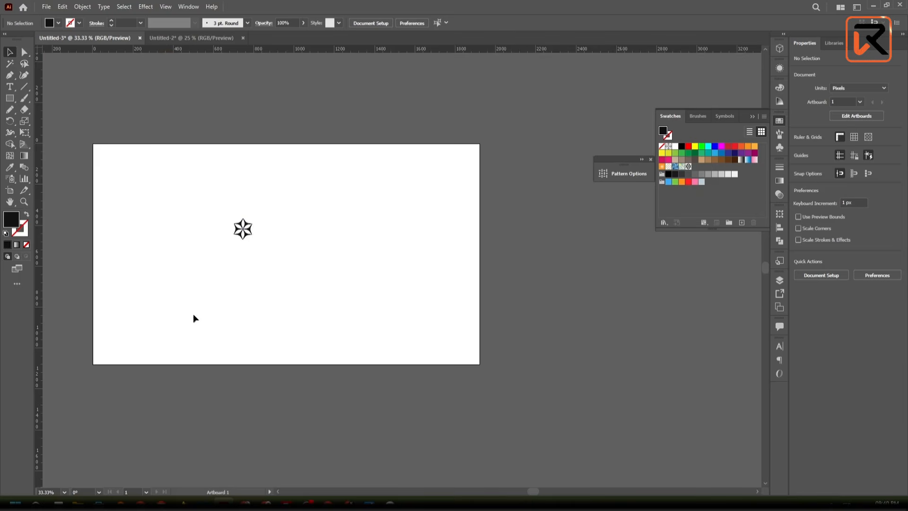
drag(325, 321, 225, 216)
key(Delete)
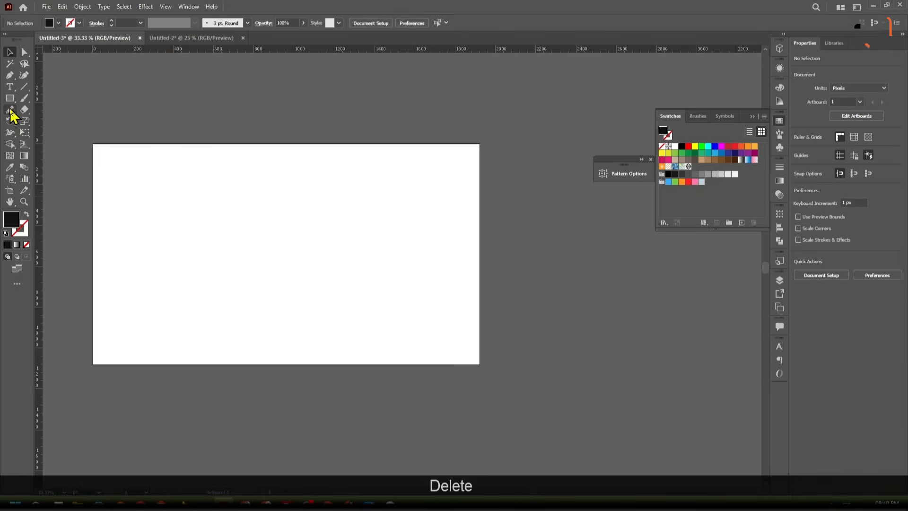
- Create a 1920 × 1080 px rectangle and center it horizontally and vertically on the artboard
click(10, 98)
click(367, 310)
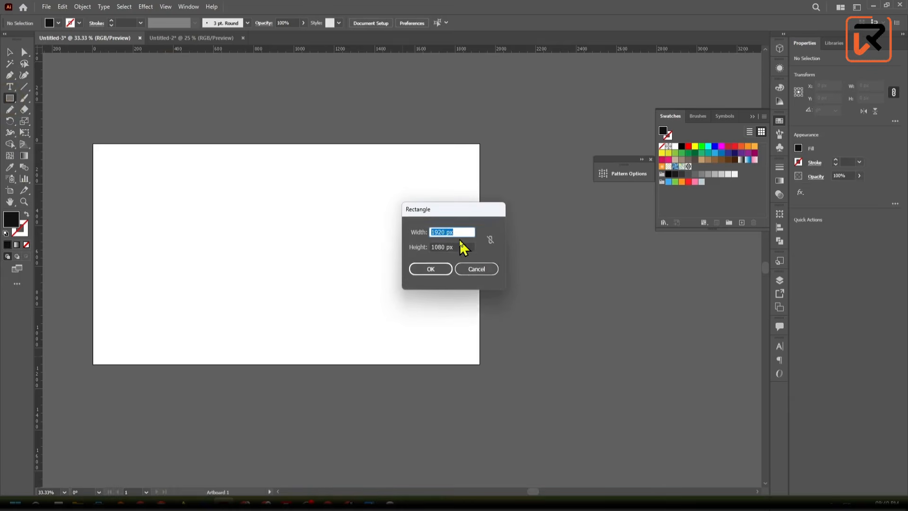
click(447, 270)
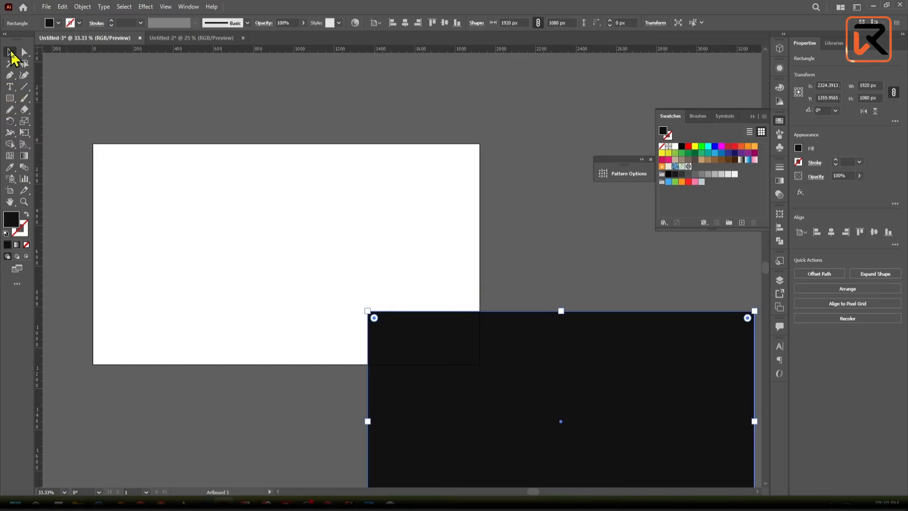
click(663, 133)
click(405, 22)
click(445, 23)
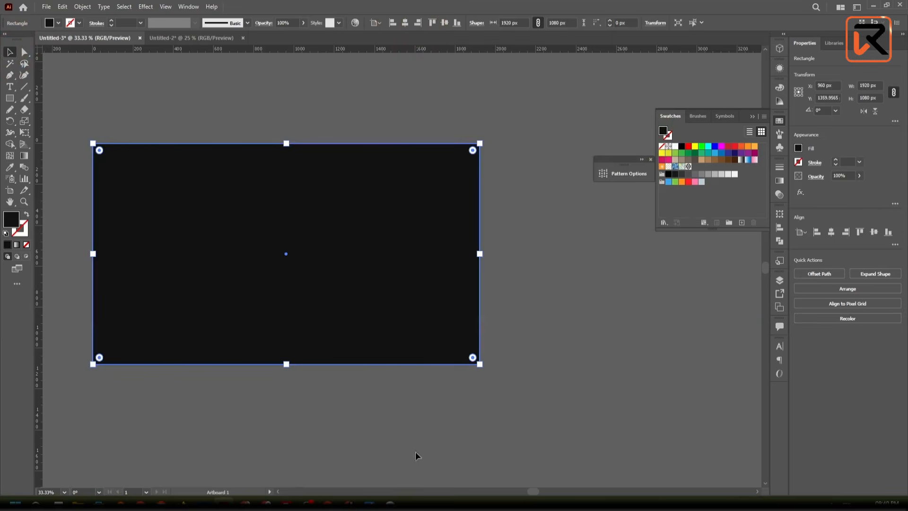
- Fill the centered rectangle with the revised New Pattern star swatch
click(603, 382)
click(426, 294)
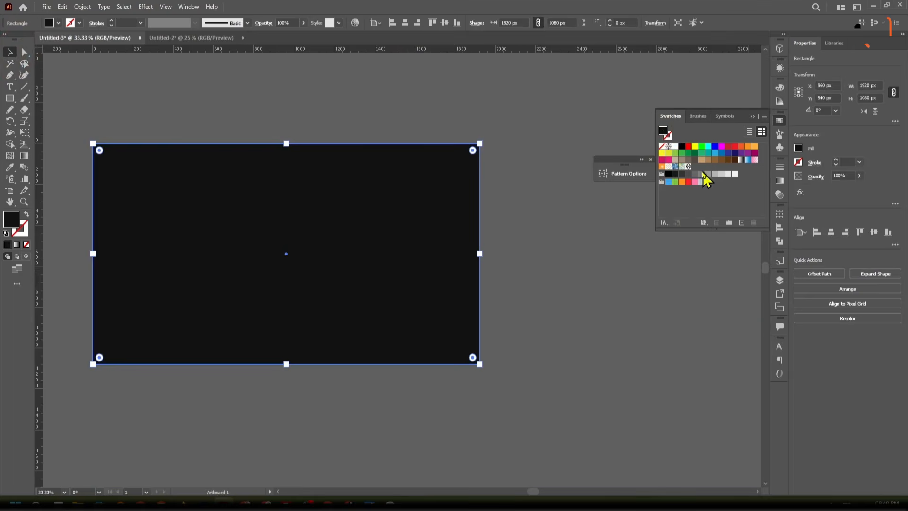
click(687, 167)
click(591, 306)
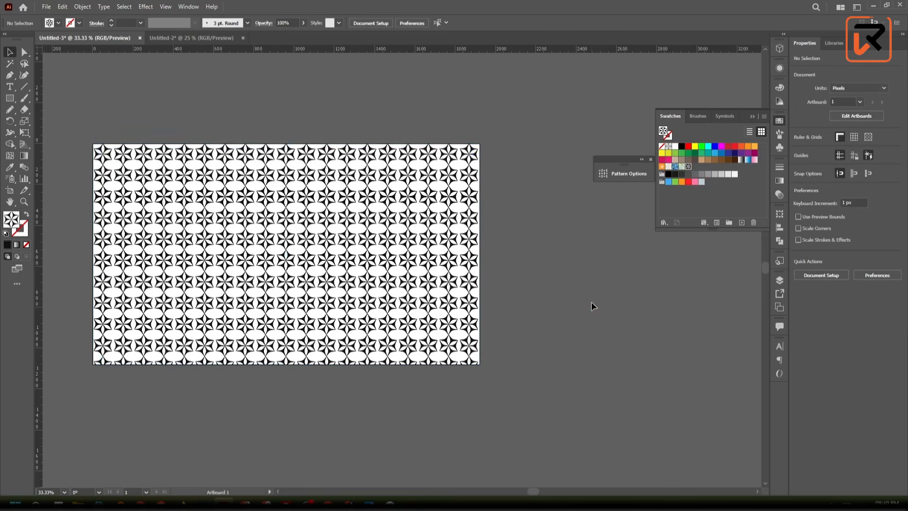
- Examine the filled pattern up close, checking the gaps between neighbouring star tips across rows and columns
scroll(218, 249, up, 2)
scroll(218, 249, down, 2)
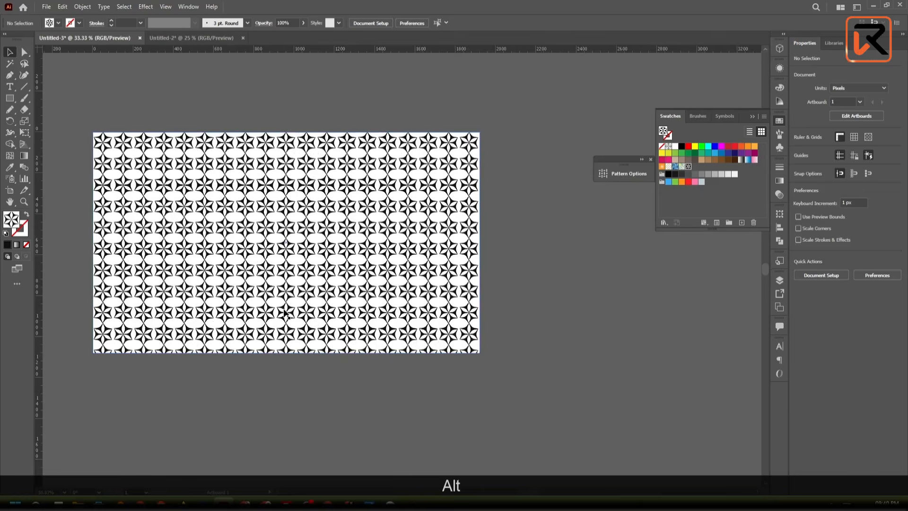
drag(218, 249, 362, 264)
scroll(258, 163, up, 3)
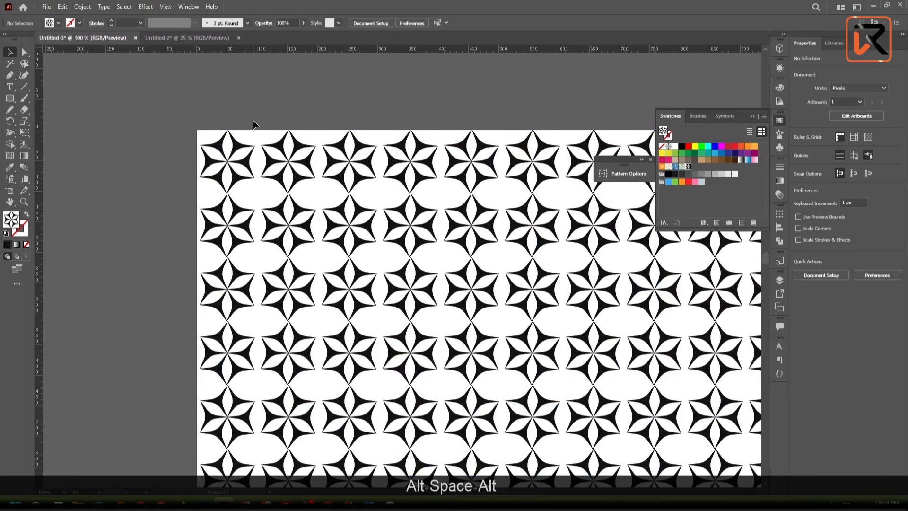
scroll(253, 121, down, 1)
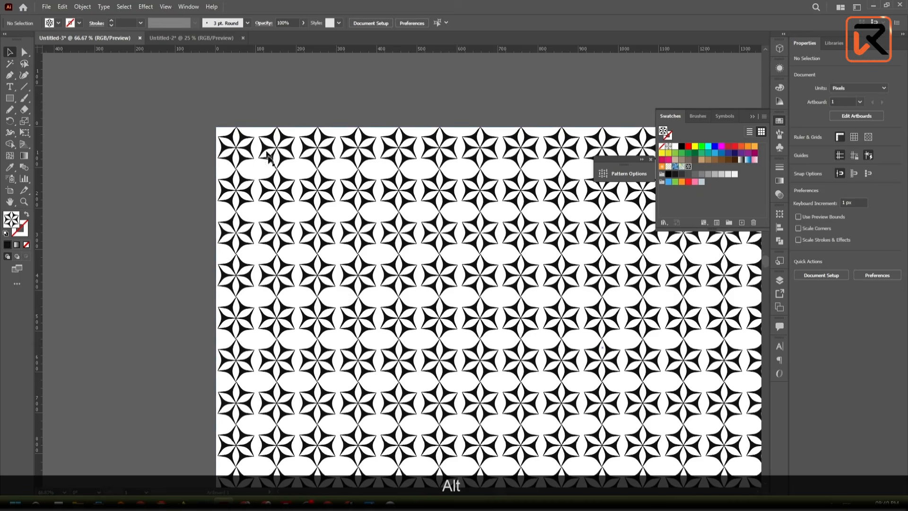
scroll(287, 217, up, 1)
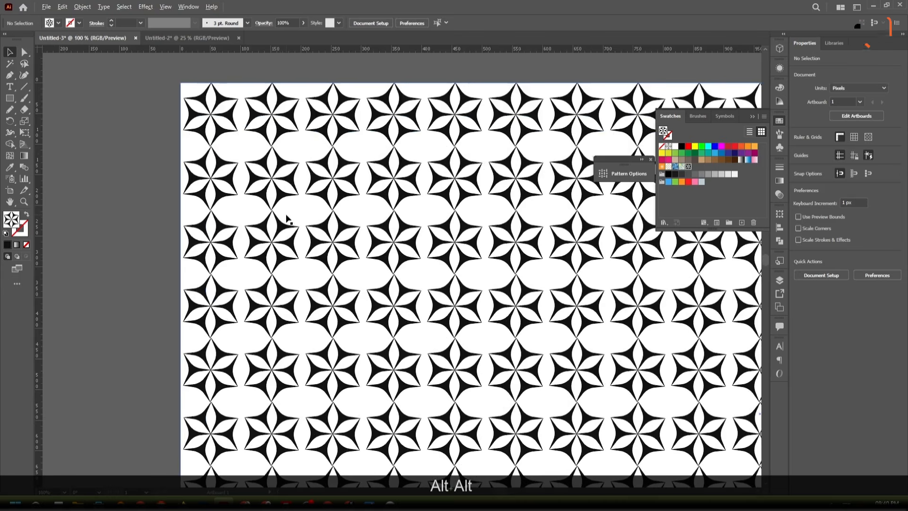
scroll(250, 183, up, 5)
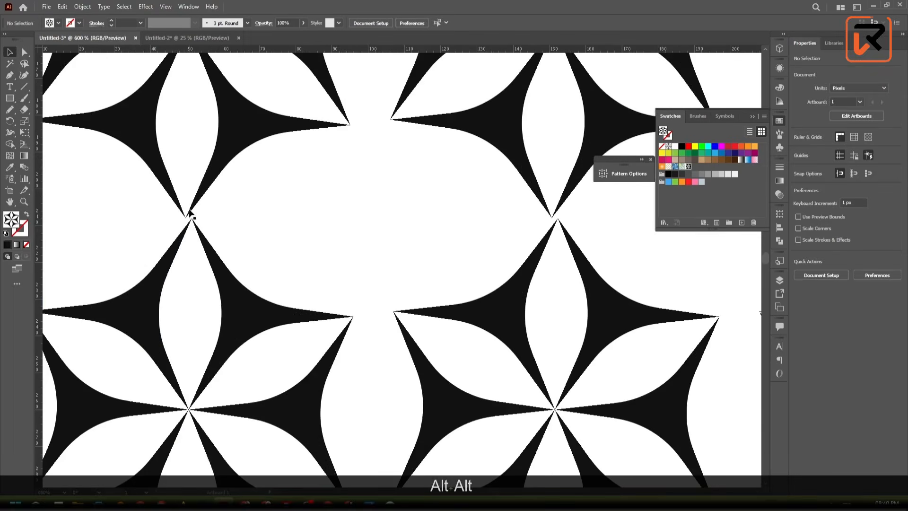
scroll(276, 179, down, 2)
scroll(291, 180, up, 2)
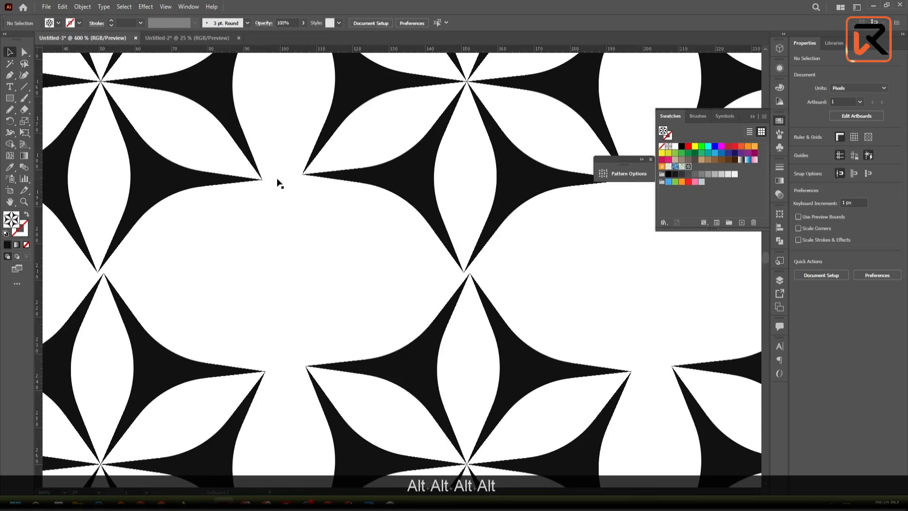
scroll(277, 179, down, 2)
drag(279, 180, 289, 258)
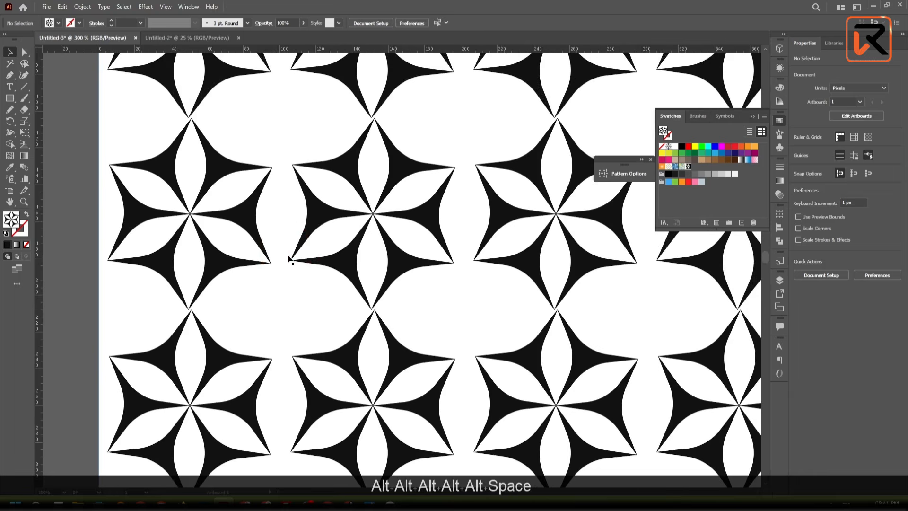
scroll(288, 258, down, 1)
scroll(290, 258, down, 1)
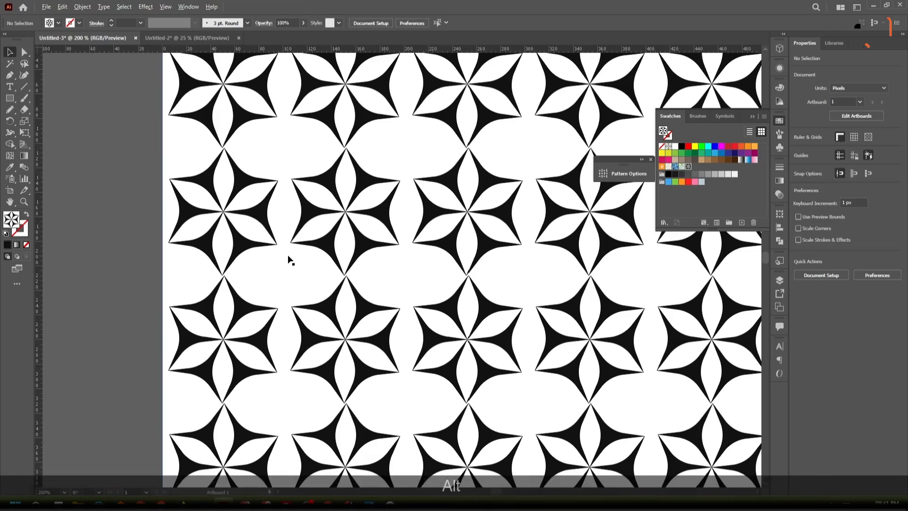
scroll(284, 239, up, 2)
scroll(289, 248, down, 1)
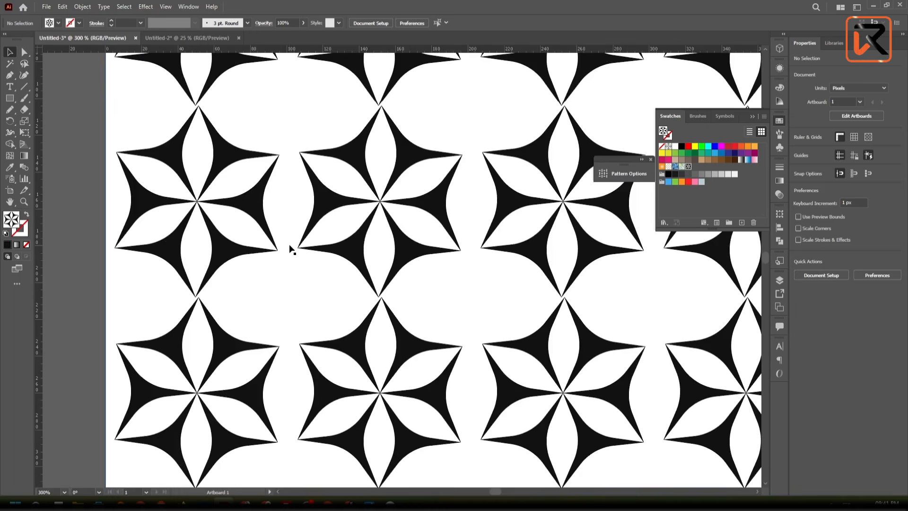
- Undo the pattern fill, the centered rectangle and the motif deletion, going back into editing the New Pattern swatch
key(ctrl+z)
key(ctrl+z)
key(ctrl+z)
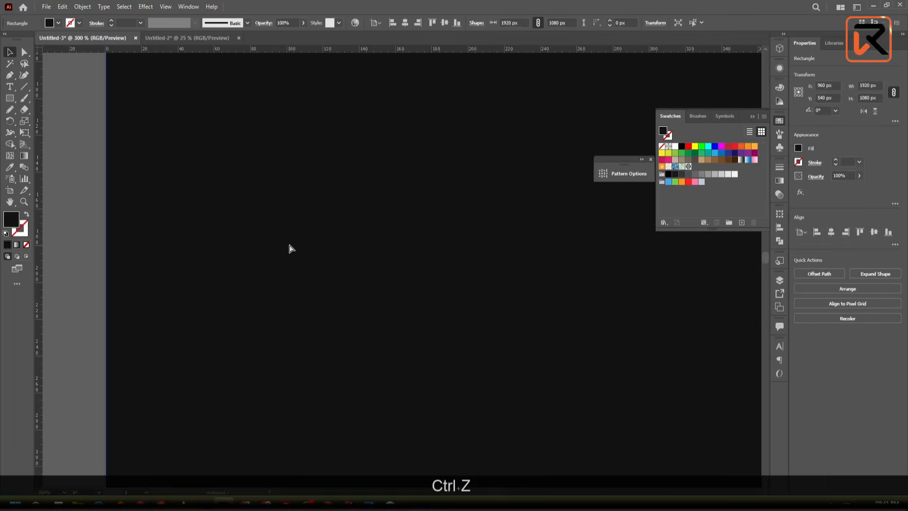
key(ctrl+z)
key(ctrl+z)
key(ctrl+z)
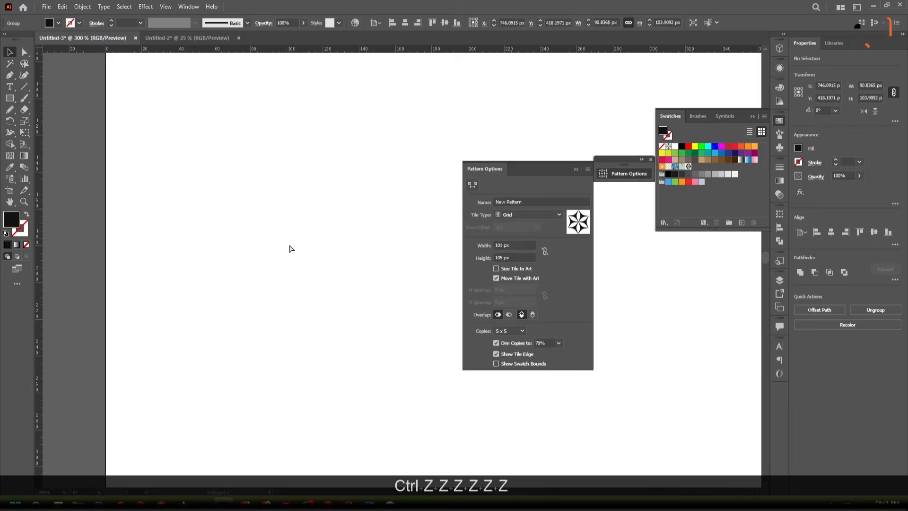
- Try a tile height of 103 px for the pattern, then restore it to 105 px
scroll(277, 279, down, 4)
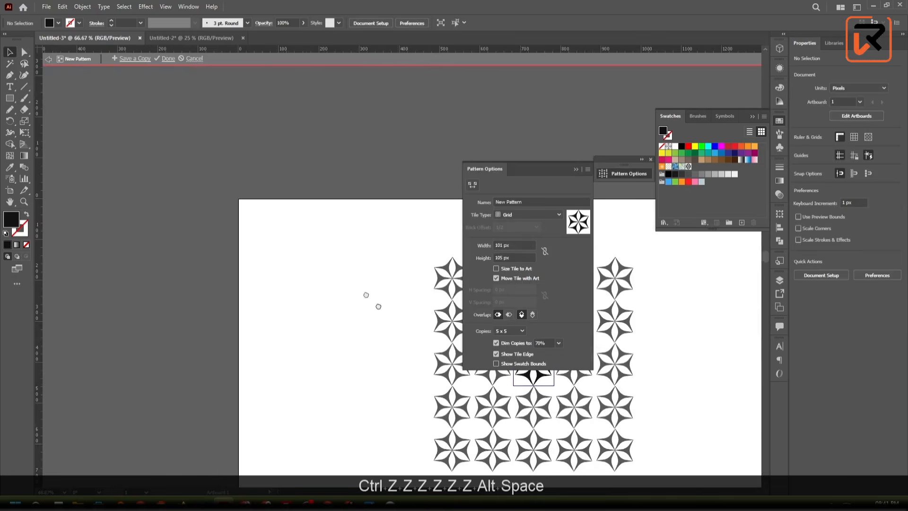
drag(398, 314, 208, 202)
scroll(330, 265, up, 1)
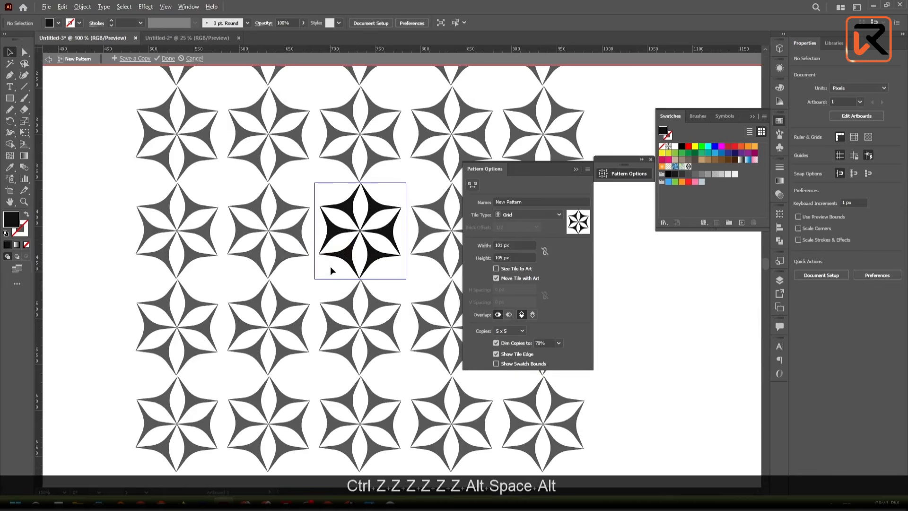
click(508, 259)
key(Down)
key(Down)
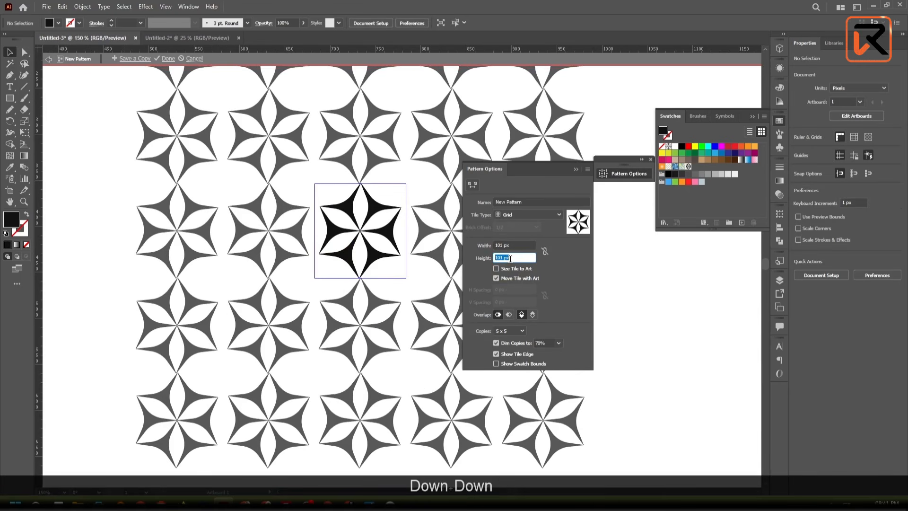
key(Up)
key(Up)
- Reduce the pattern tile width to 90 px so the star tips of neighbouring columns meet
click(515, 244)
key(Down)
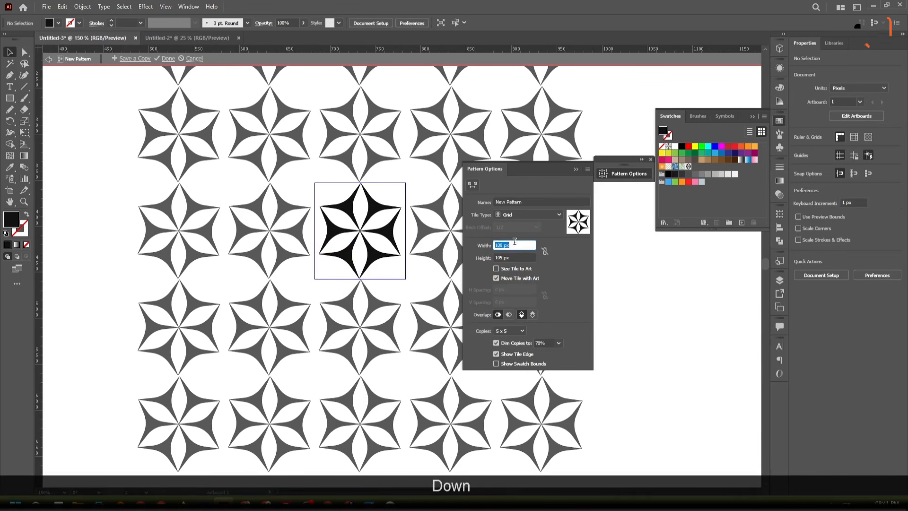
key(Down)
key(Down)
key(Down)
key(Down)
key(Down)
key(Down)
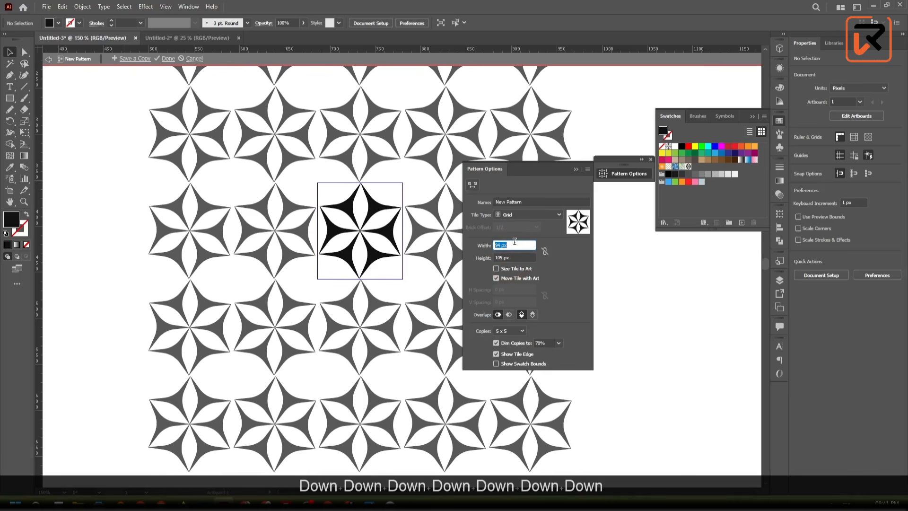
key(Down)
key(Down)
key(Down)
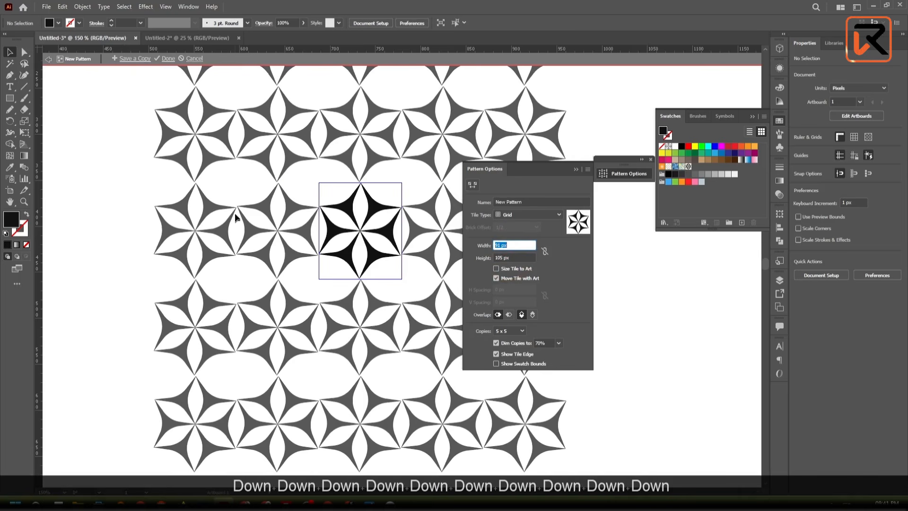
key(Down)
- Collapse the Pattern Options, exit pattern editing and delete the original star motif from the artboard
click(576, 170)
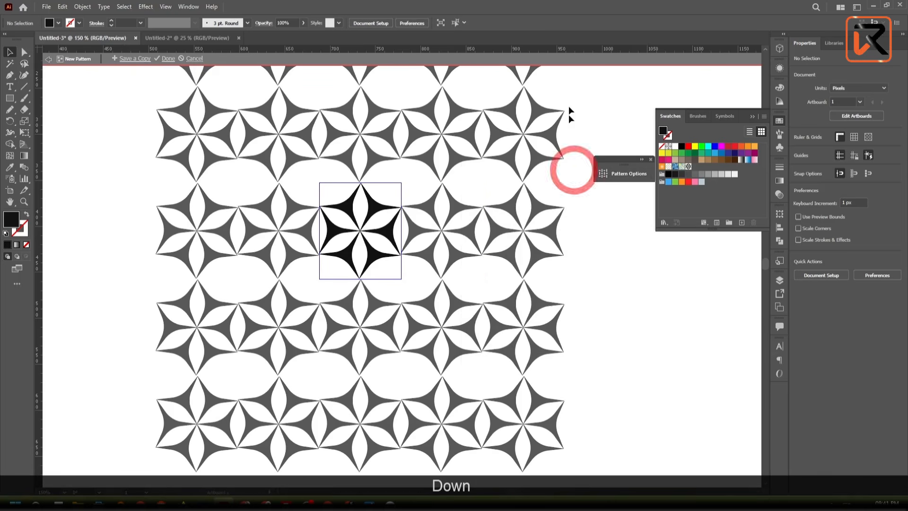
double_click(568, 71)
drag(451, 150, 177, 445)
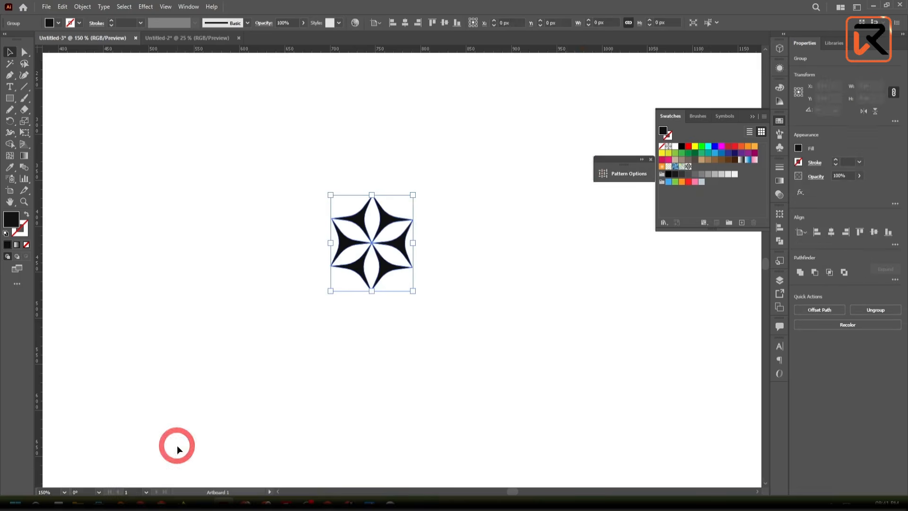
key(Delete)
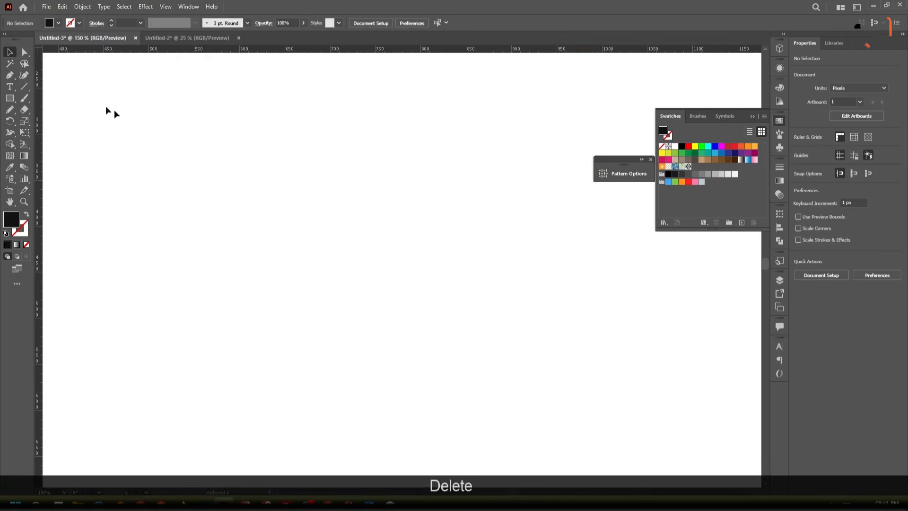
- Create a 1920 × 1080 px rectangle and center it horizontally and vertically on the artboard
click(10, 97)
click(320, 239)
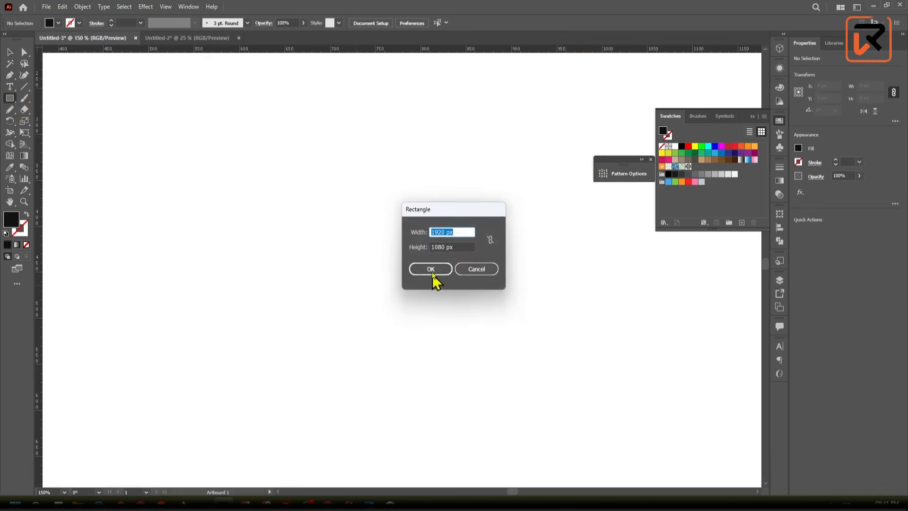
click(431, 270)
click(10, 54)
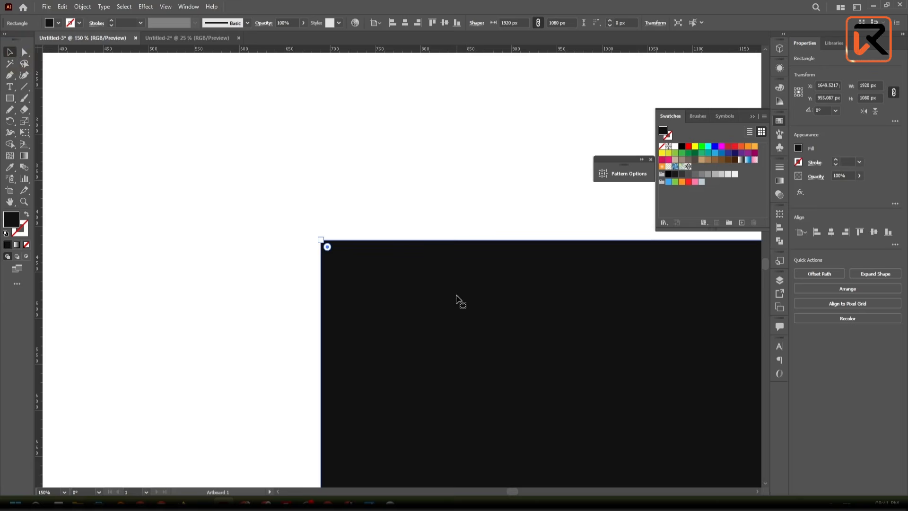
click(405, 24)
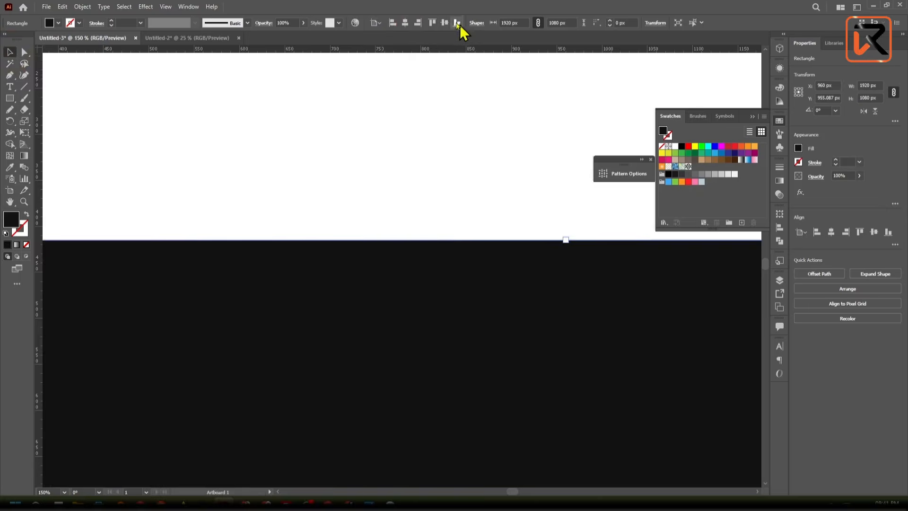
click(444, 22)
- Fill the centered rectangle with the updated New Pattern star swatch and deselect it
scroll(505, 214, down, 4)
drag(548, 266, 381, 270)
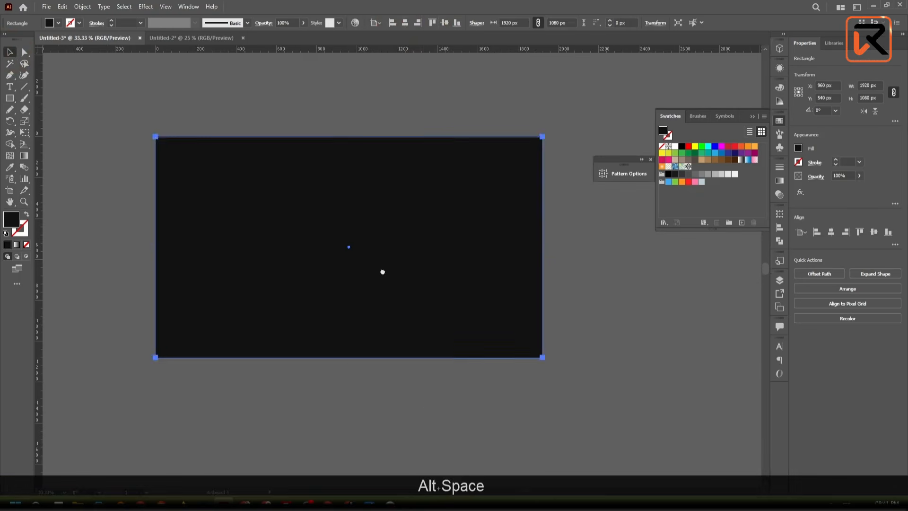
click(410, 457)
click(357, 311)
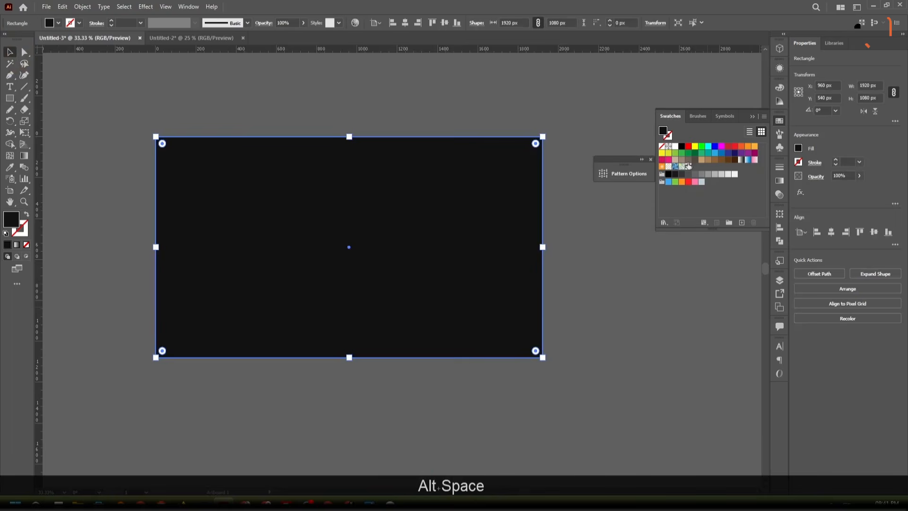
click(688, 170)
click(552, 371)
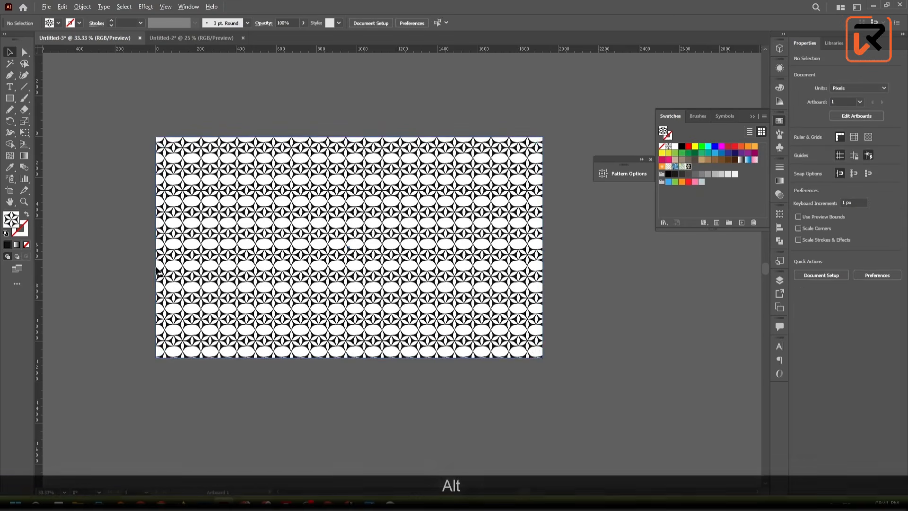
- Examine how the stars join across columns and rows in the filled rectangle, close up and as a whole
scroll(124, 224, up, 2)
scroll(124, 223, up, 1)
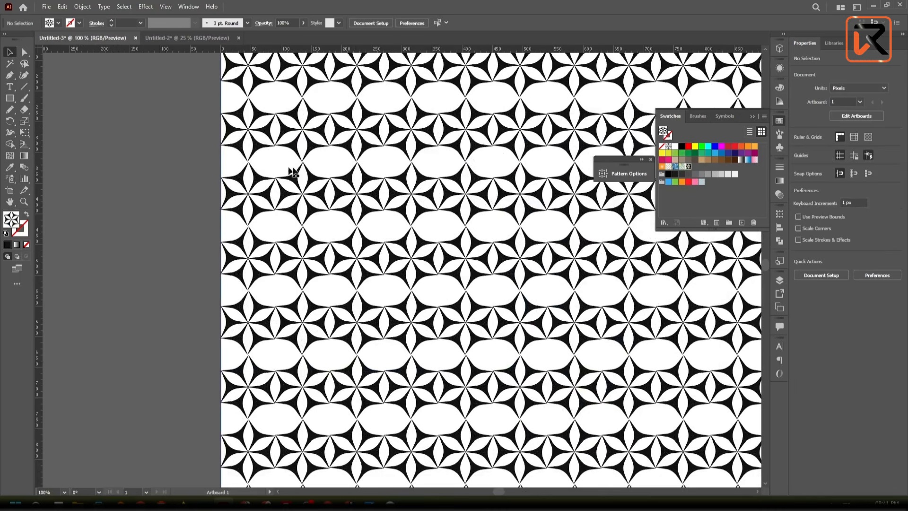
scroll(318, 208, down, 2)
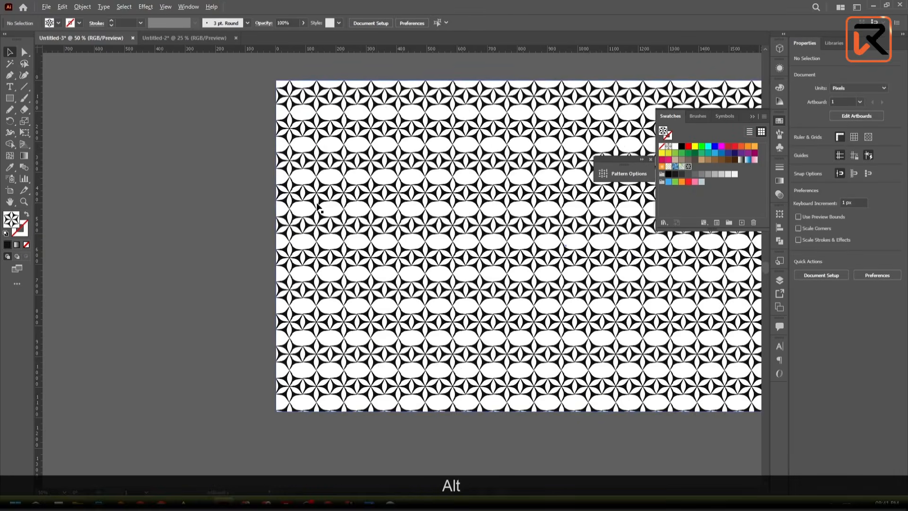
drag(366, 364, 243, 298)
scroll(243, 372, down, 1)
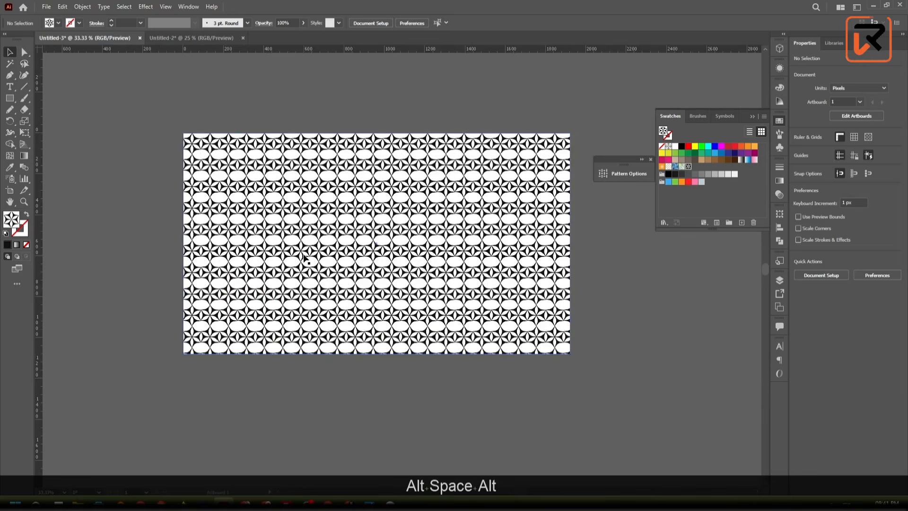
- Duplicate the pattern-filled rectangle and place the copy to the left of the original, leaving a gap between them
drag(306, 271, 352, 231)
scroll(352, 230, down, 5)
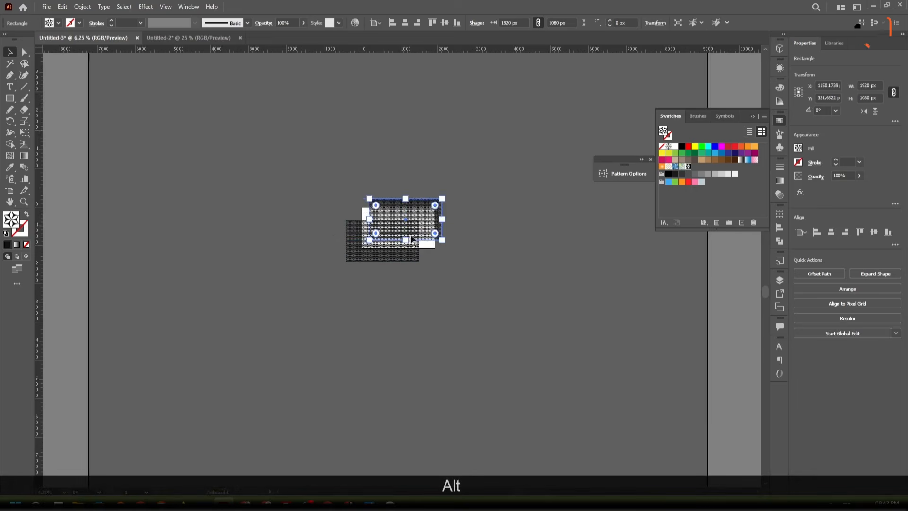
drag(411, 239, 292, 253)
scroll(344, 248, up, 4)
click(449, 301)
- Place another copy of the pattern-filled rectangle directly below the middle one, flush with its lower edge
drag(208, 242, 526, 389)
scroll(431, 305, down, 4)
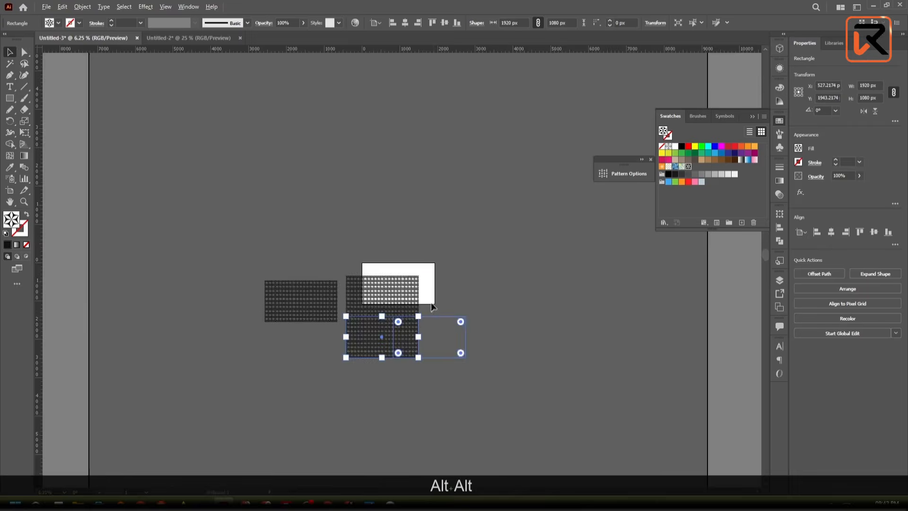
scroll(430, 302, up, 9)
scroll(460, 314, down, 2)
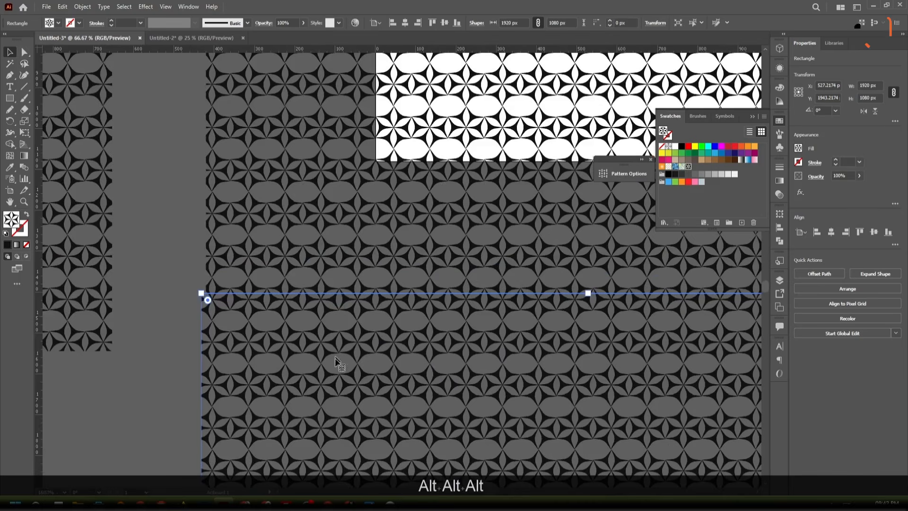
drag(331, 372, 307, 256)
click(92, 357)
scroll(175, 304, down, 4)
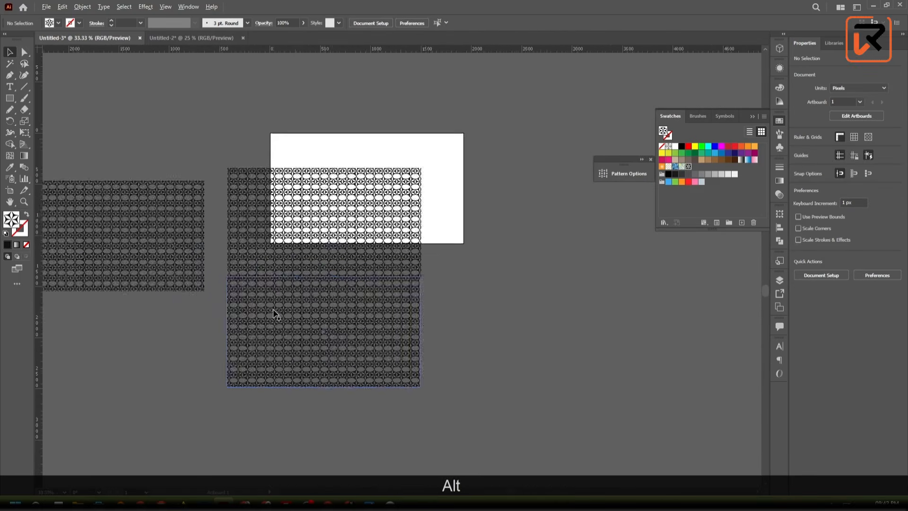
- Move the lower copy away to the right of the artboard, at about X 3637 px, Y 1753 px
scroll(273, 315, down, 3)
drag(308, 338, 505, 301)
click(83, 6)
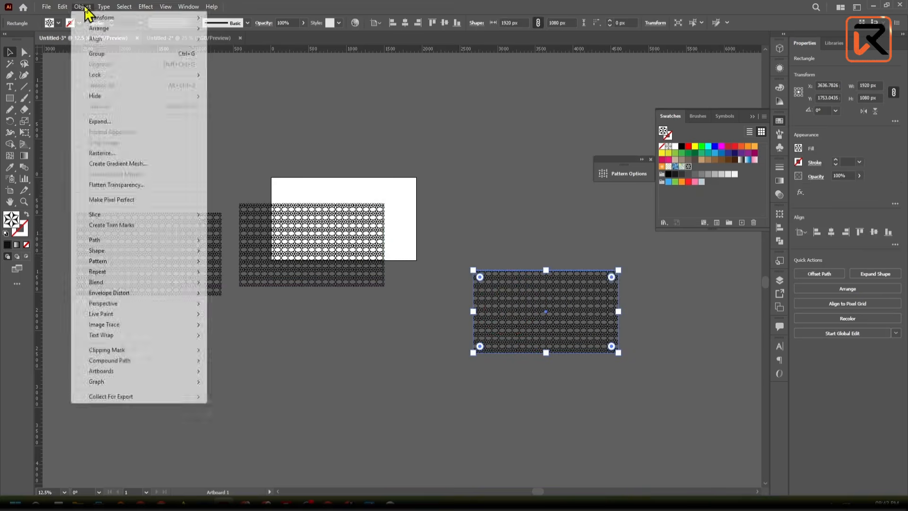
click(348, 127)
click(347, 124)
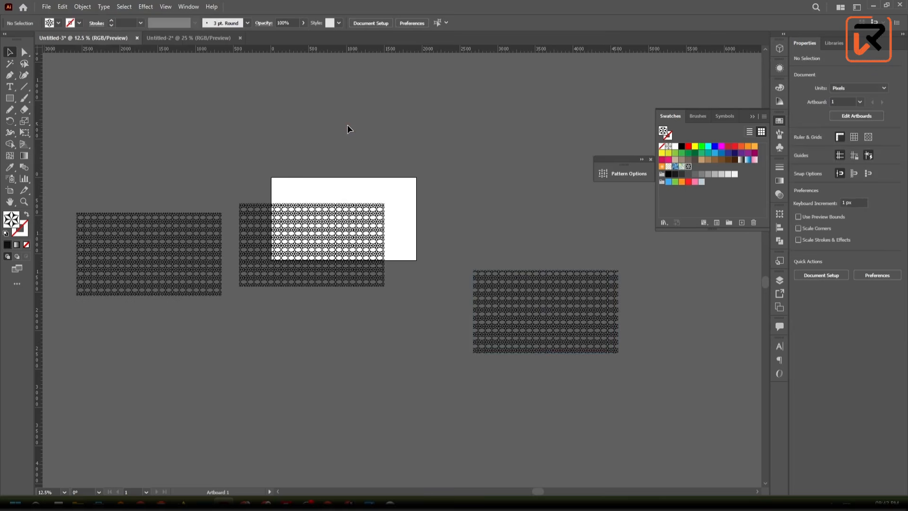
- Place the two outer copies flush against both sides of the middle rectangle as one continuous row and check the seams
click(301, 258)
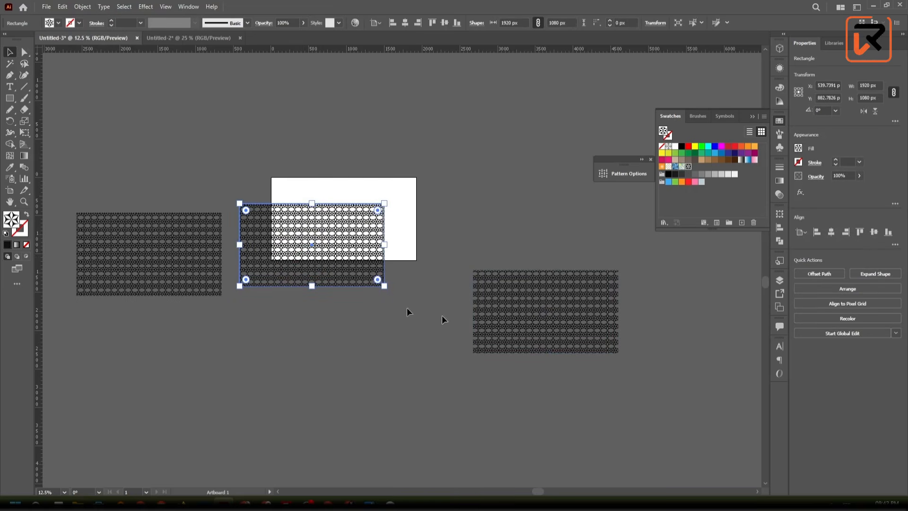
drag(539, 291, 451, 224)
drag(157, 253, 170, 244)
click(232, 401)
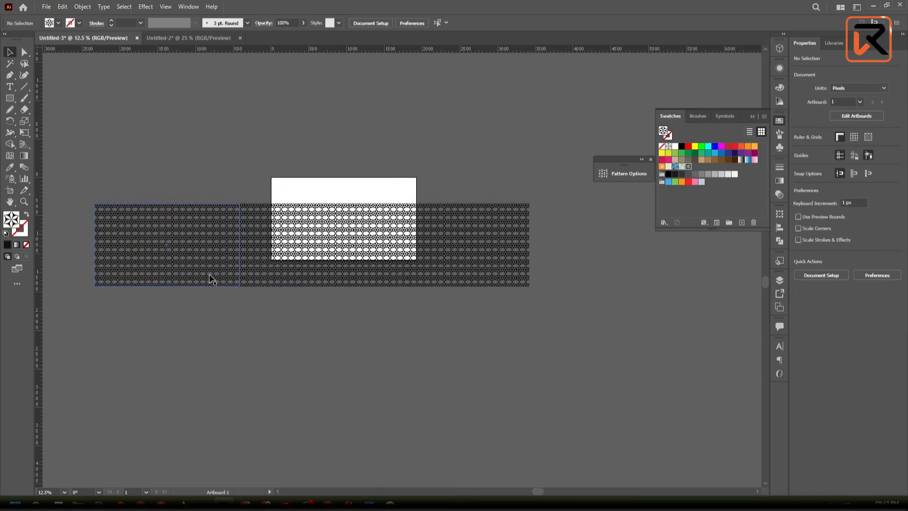
scroll(310, 413, up, 5)
scroll(312, 413, up, 2)
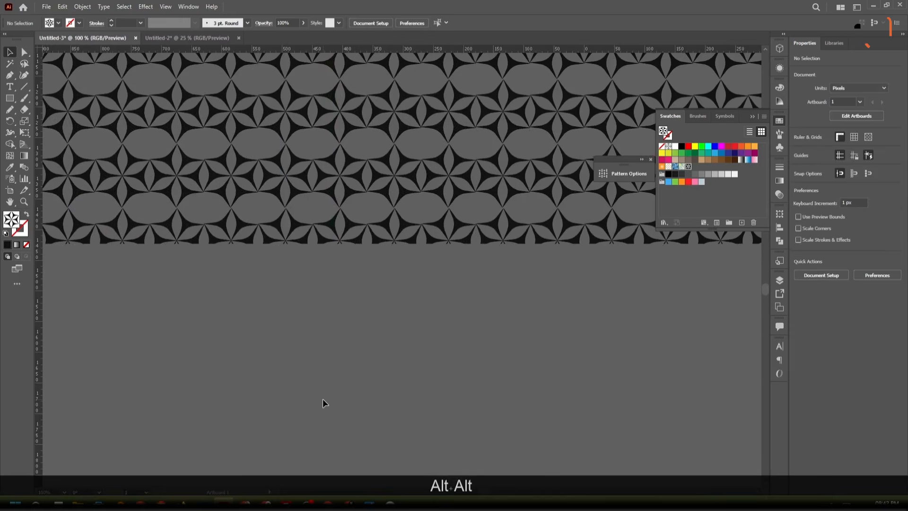
scroll(322, 402, down, 5)
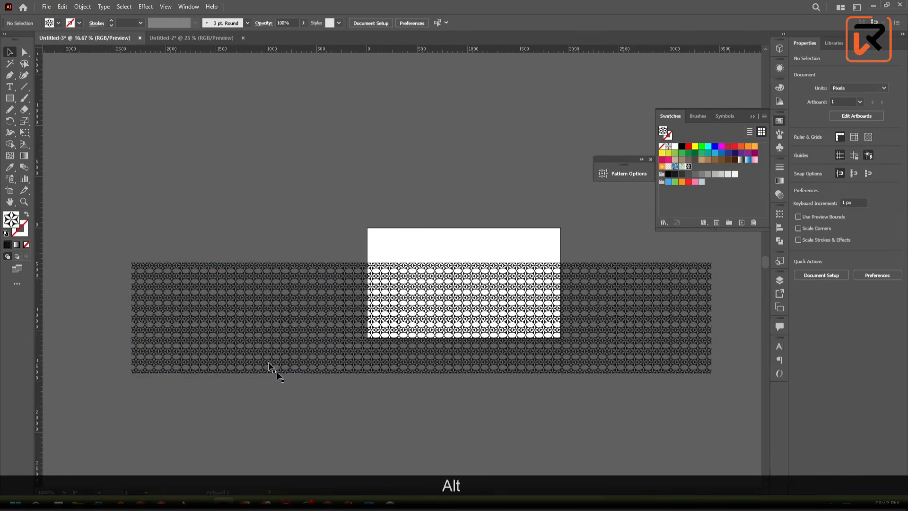
- Move the leftmost copy out of the row, up and left to about X -1568 px, Y -563 px
drag(269, 364, 258, 175)
click(219, 170)
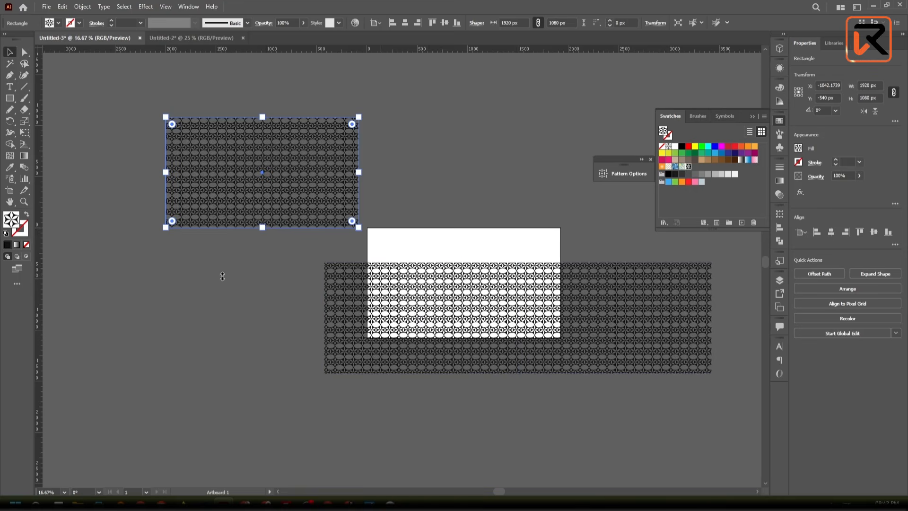
drag(231, 192, 177, 186)
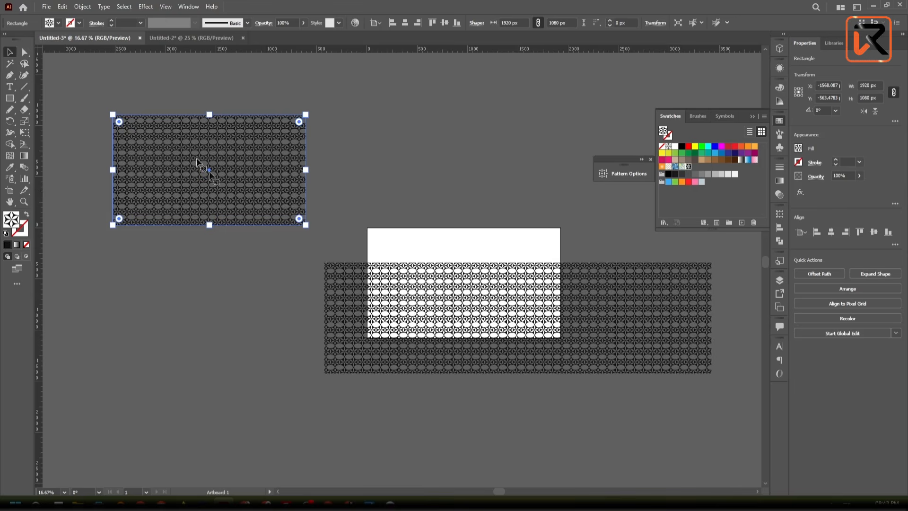
- Delete the middle pattern rectangle and the detached upper-left copy, keeping only the rightmost one
click(387, 299)
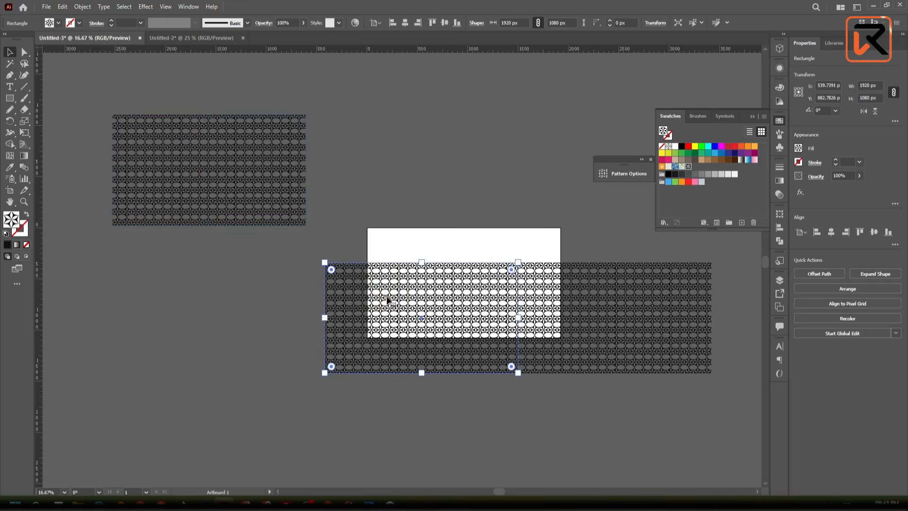
key(Delete)
click(237, 197)
key(Delete)
- Move the remaining pattern rectangle off the artboard to its left, at about X -1480 px, Y 117 px
click(619, 322)
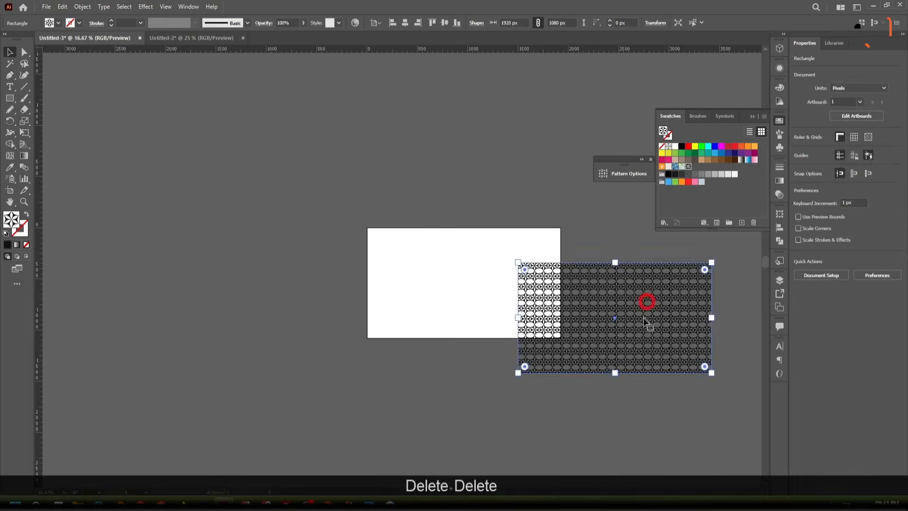
drag(619, 322, 361, 345)
alt+scroll(168, 230, up, 2)
alt+scroll(169, 230, up, 2)
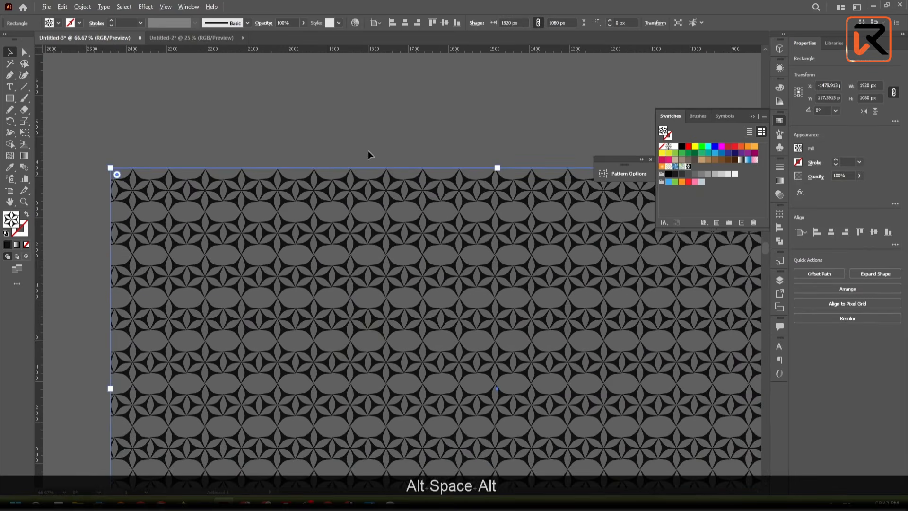
- Lower the pattern rectangle's top edge to the centres of the first star row, making it about 1025.4 px high
alt+scroll(368, 151, down, 1)
drag(370, 139, 285, 146)
click(279, 127)
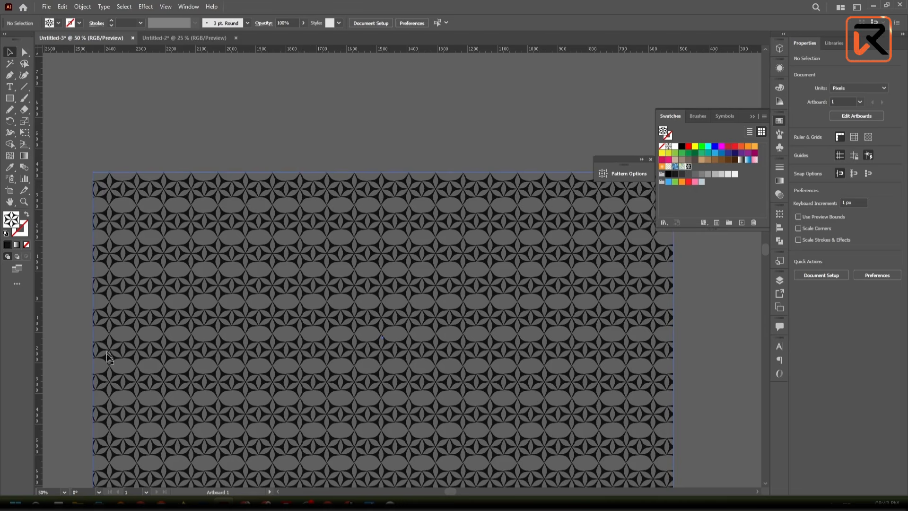
scroll(111, 408, down, 3)
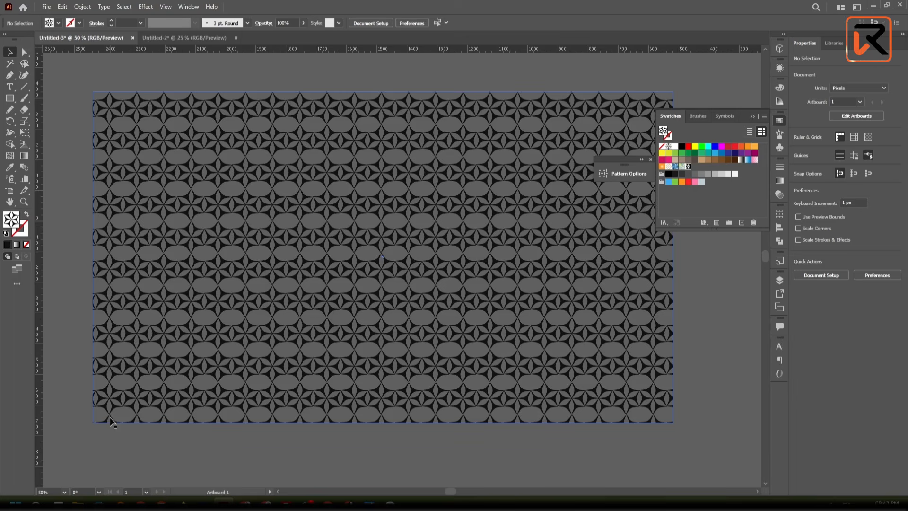
scroll(111, 421, up, 2)
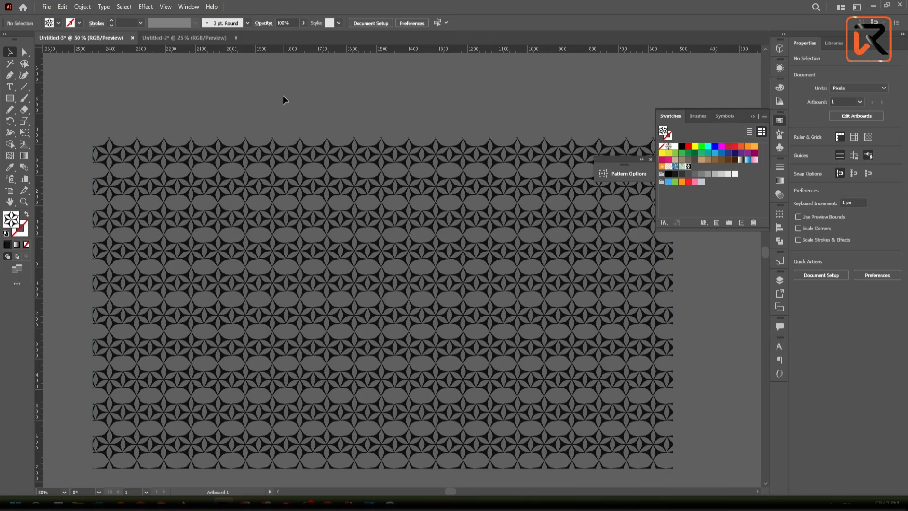
click(288, 158)
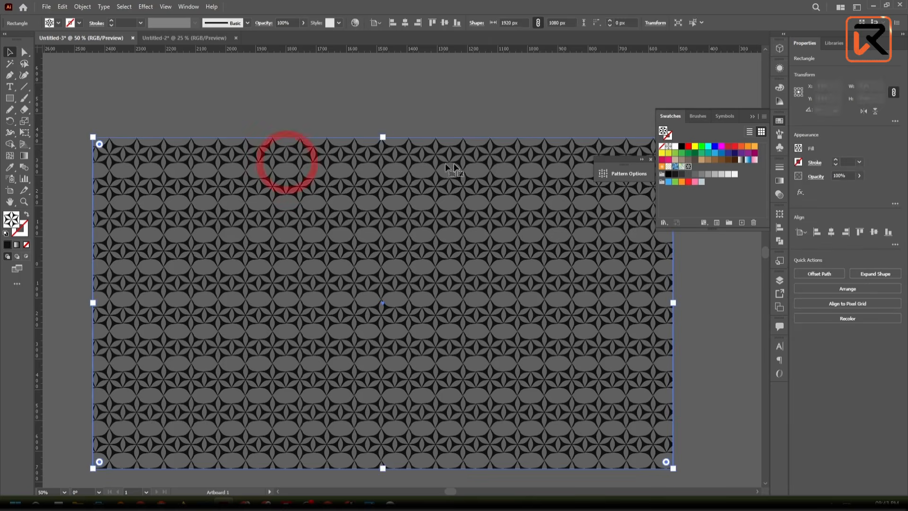
scroll(382, 137, up, 5)
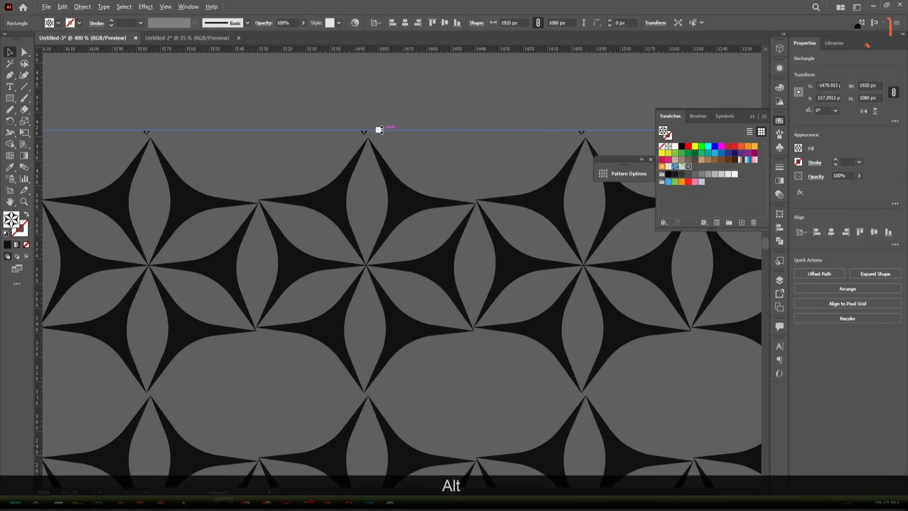
drag(382, 129, 370, 263)
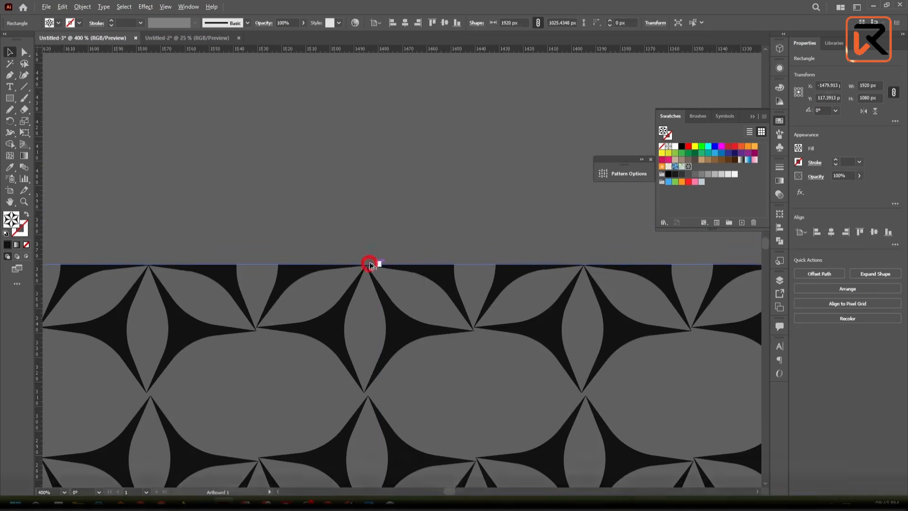
- Fine-tune the top edge to sit exactly on the star centre points, at a height of about 1024.9 px
scroll(374, 264, up, 7)
scroll(435, 326, up, 2)
drag(451, 329, 564, 215)
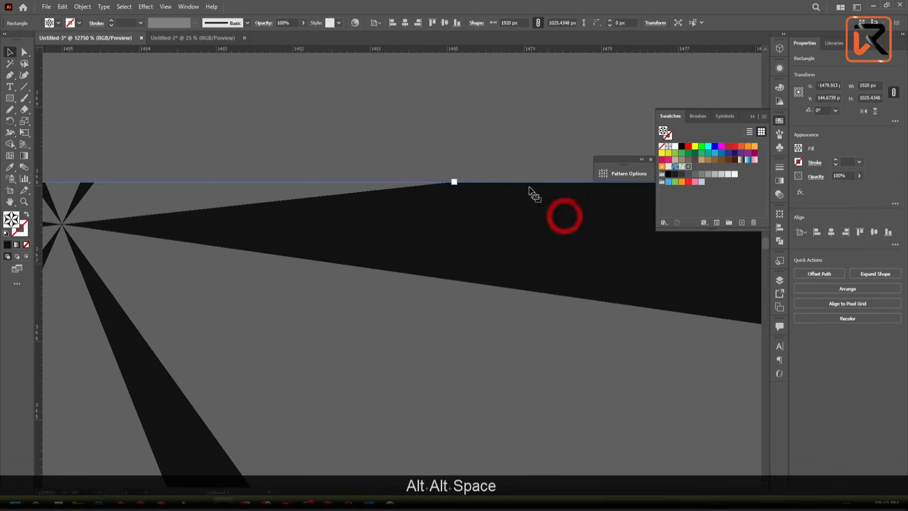
scroll(500, 203, down, 1)
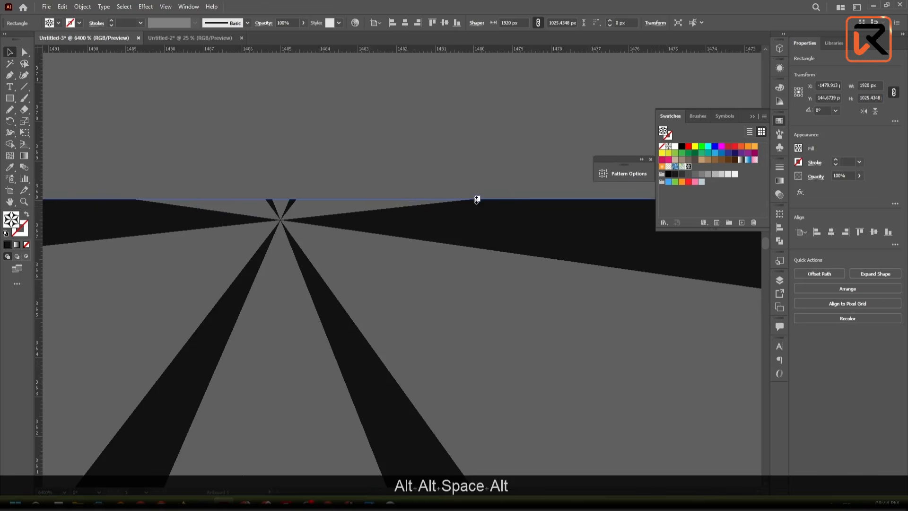
drag(477, 199, 468, 221)
scroll(347, 165, down, 15)
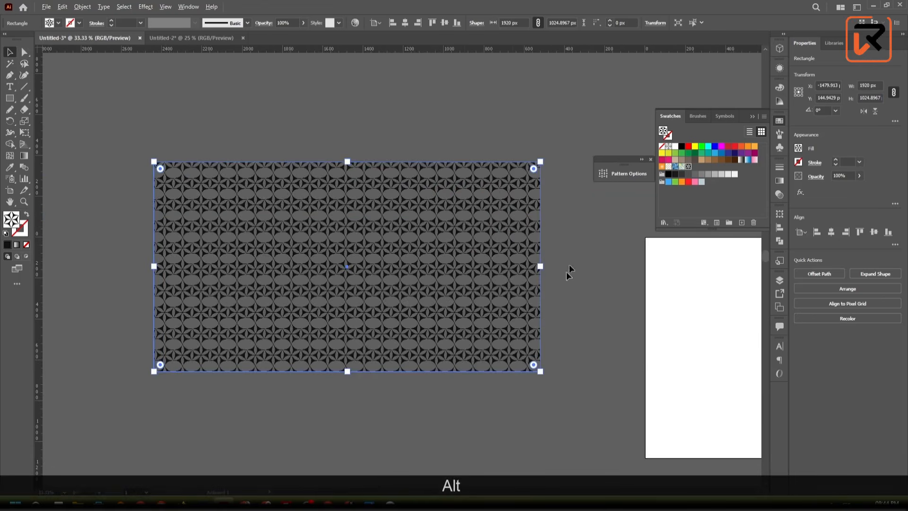
- Bring the rectangle's right edge in to the outer star tips, reducing the width to about 1900.3 px
scroll(569, 272, up, 10)
drag(395, 192, 581, 342)
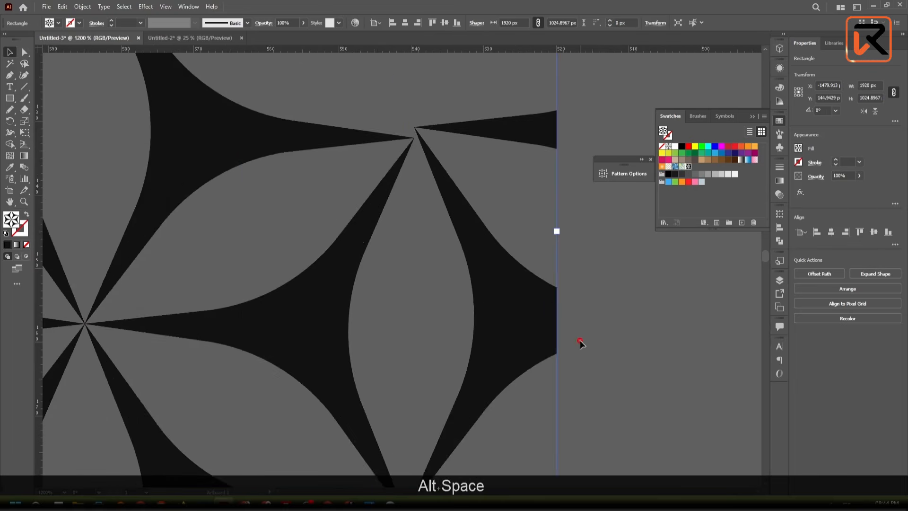
scroll(567, 295, down, 4)
drag(567, 297, 533, 309)
scroll(535, 225, up, 5)
drag(533, 241, 511, 239)
scroll(511, 240, down, 8)
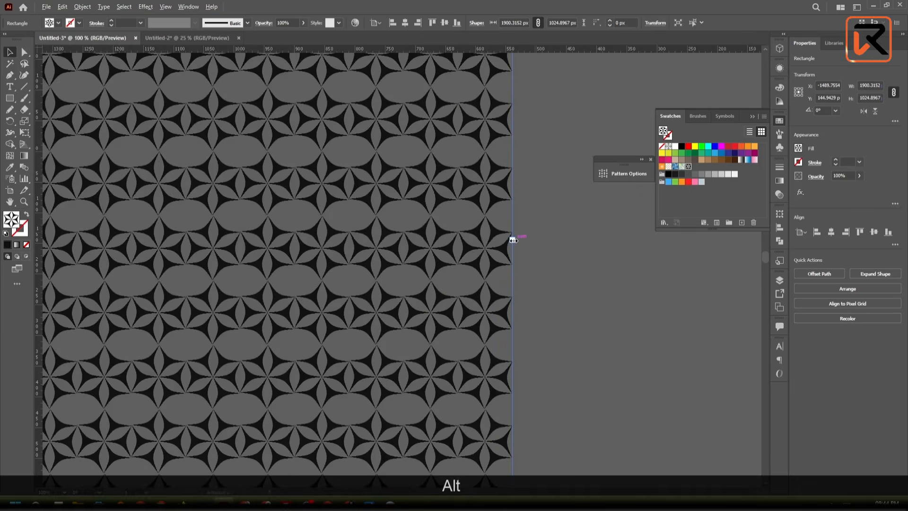
- Raise the rectangle's bottom edge to the lowest tips of the last full star row, at a height of about 996.9 px
scroll(511, 182, down, 3)
scroll(421, 318, up, 8)
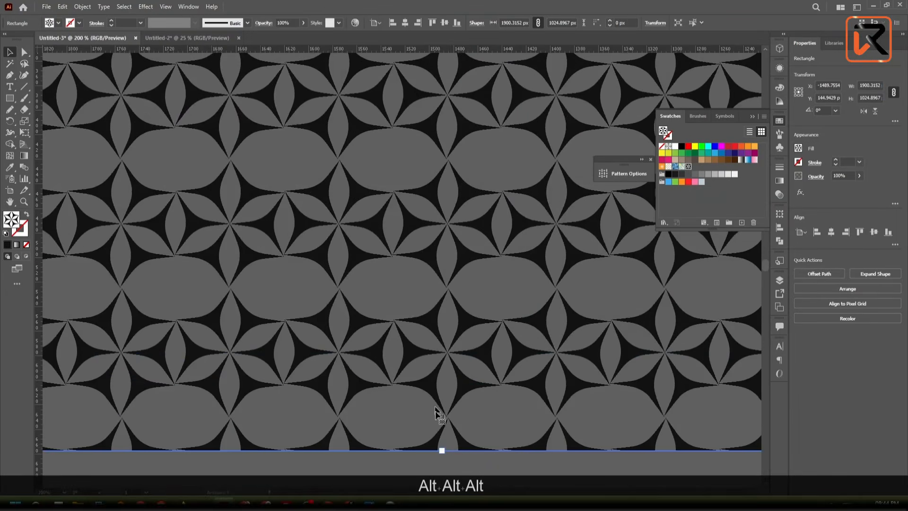
drag(449, 447, 471, 369)
scroll(470, 366, up, 5)
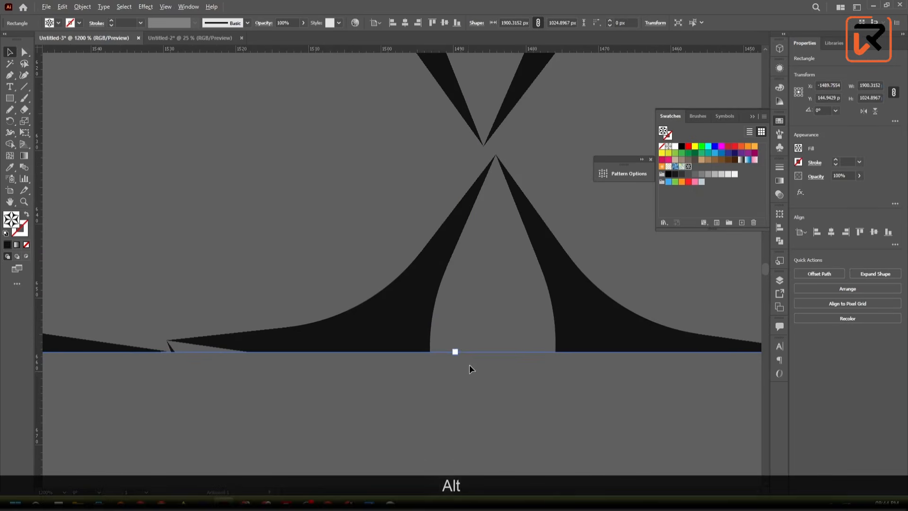
drag(456, 351, 486, 146)
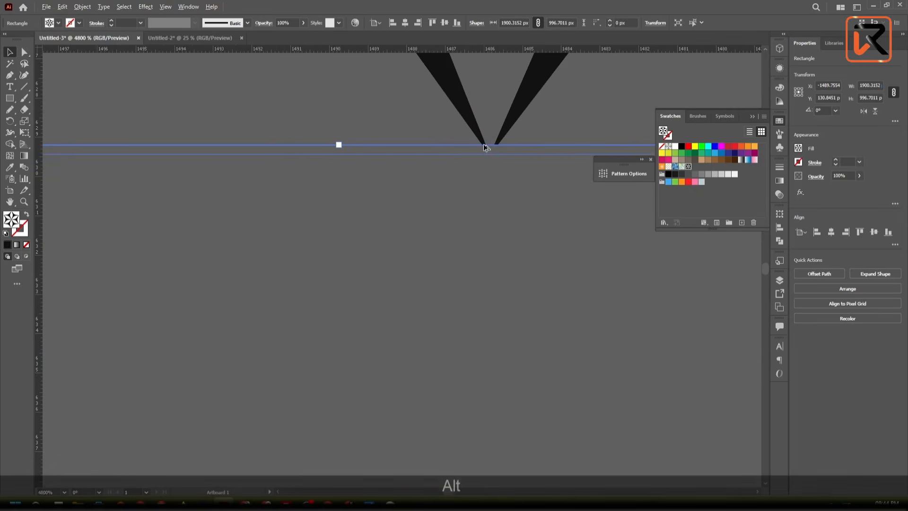
scroll(486, 146, up, 5)
drag(338, 145, 338, 154)
scroll(337, 156, down, 15)
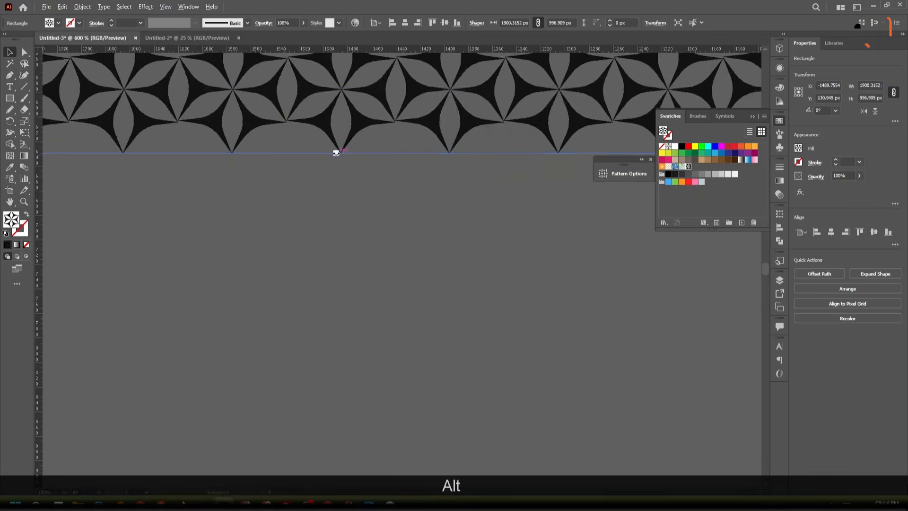
- Examine the trimmed rectangle's top, bottom and side edges to compare where each one cuts through the stars
scroll(326, 142, up, 3)
scroll(318, 131, up, 4)
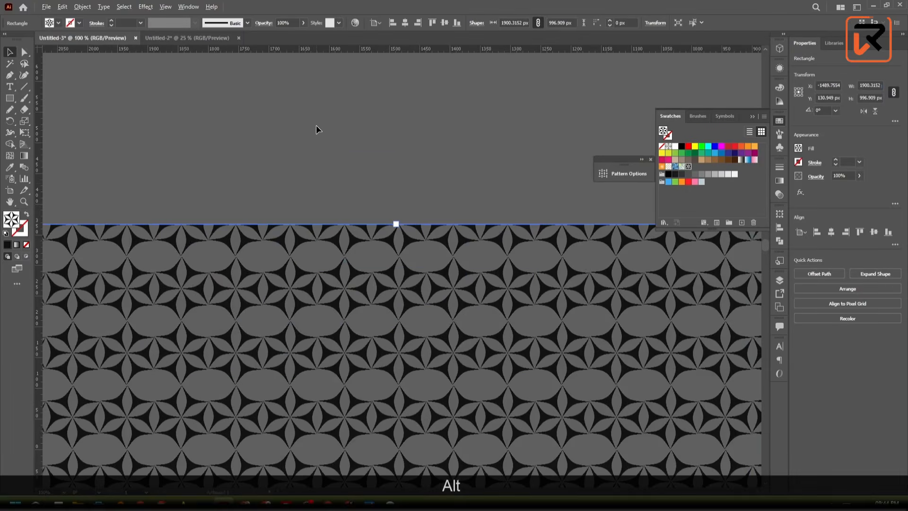
scroll(310, 226, down, 5)
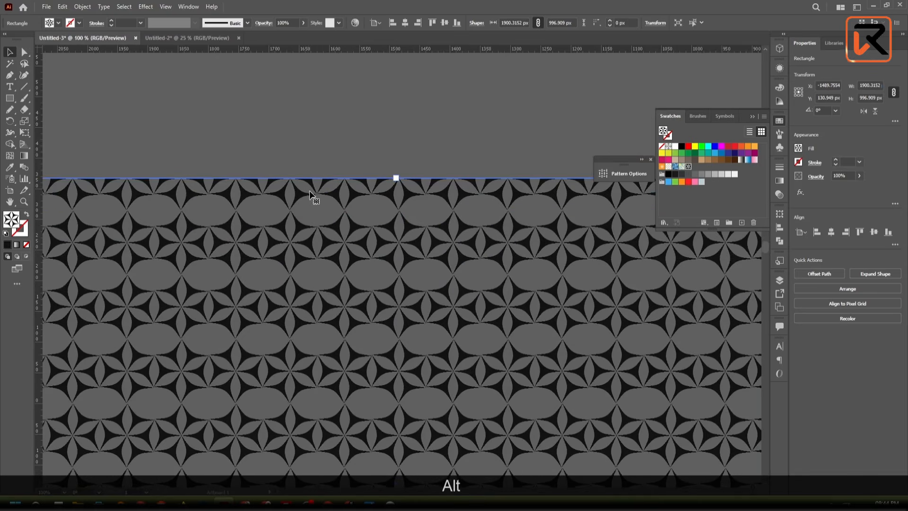
scroll(301, 137, down, 2)
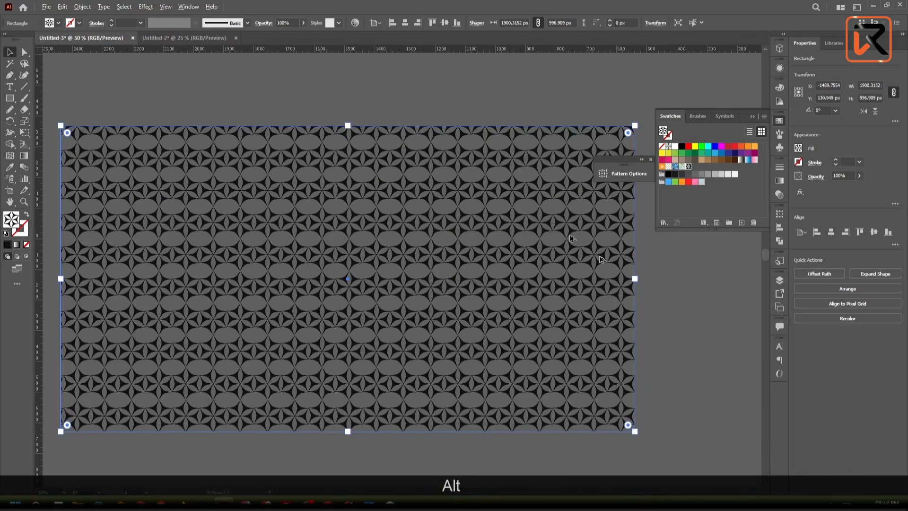
scroll(628, 219, up, 1)
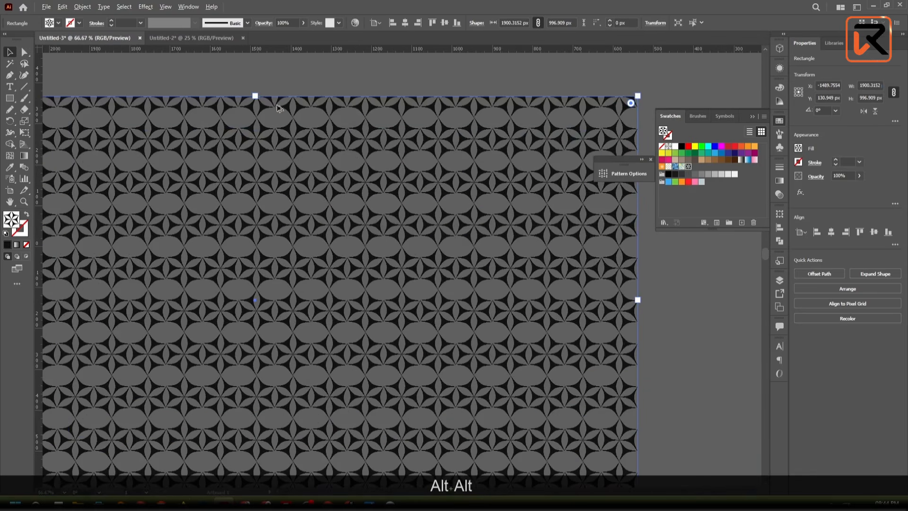
scroll(278, 107, up, 1)
scroll(209, 99, up, 3)
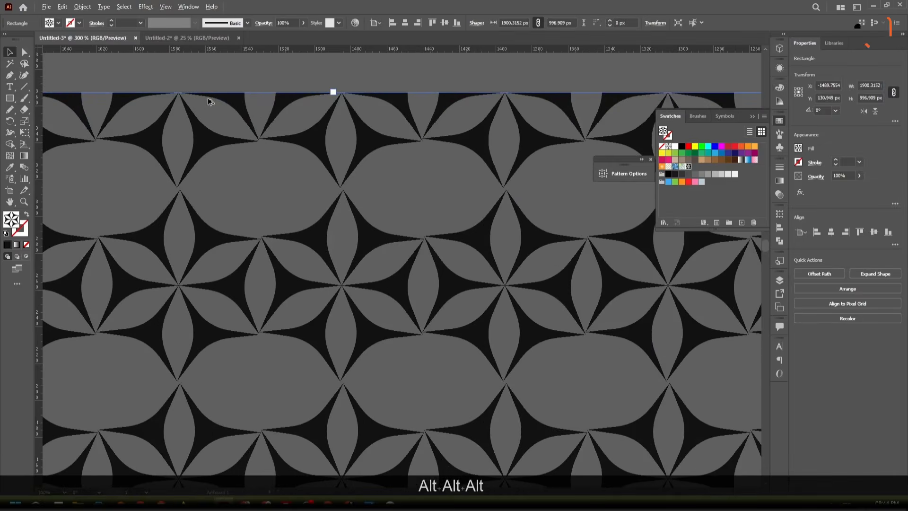
scroll(209, 99, down, 4)
scroll(276, 329, down, 8)
drag(259, 421, 375, 371)
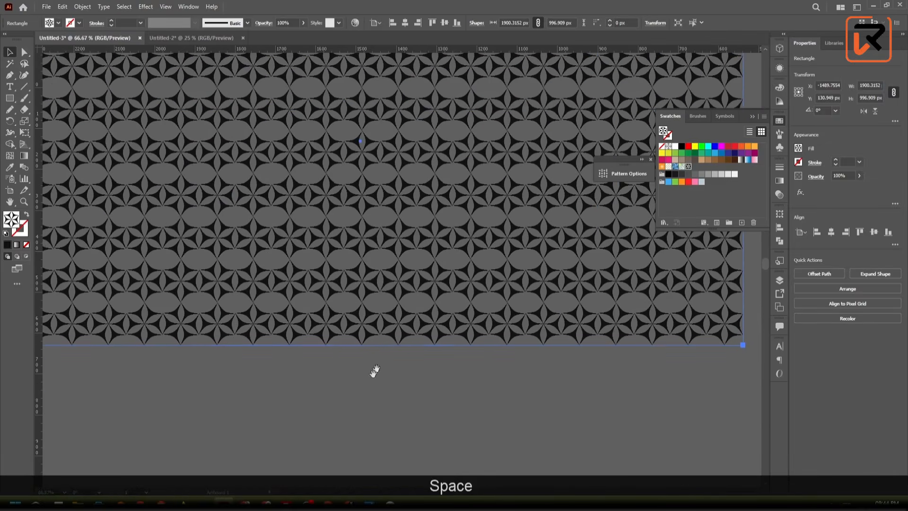
click(303, 398)
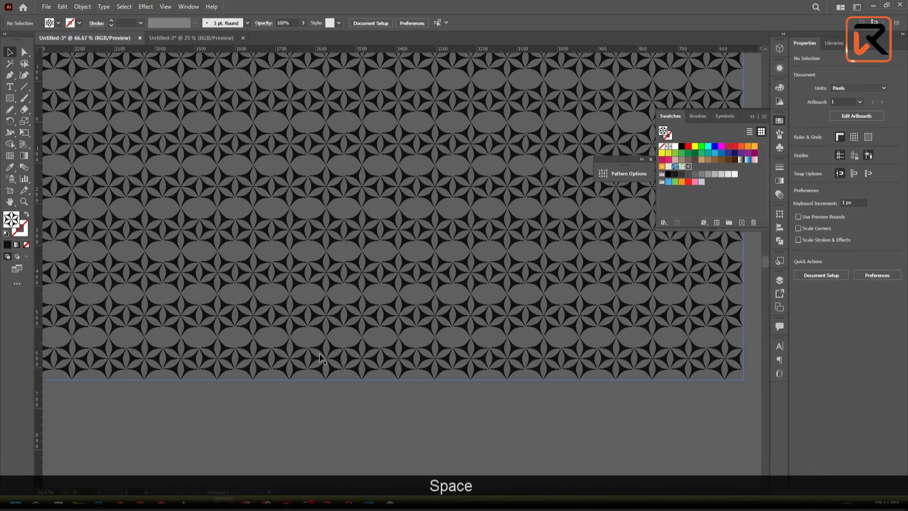
scroll(327, 388, down, 1)
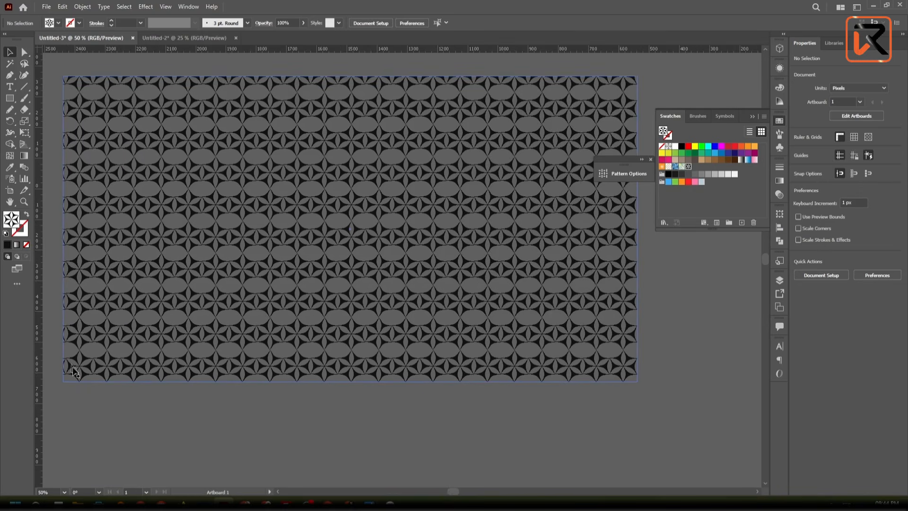
drag(659, 325, 618, 365)
- Extend the rectangle's right edge outward to a width of about 1918 px and check how it cuts the pattern
click(586, 280)
scroll(593, 261, up, 4)
scroll(532, 331, down, 3)
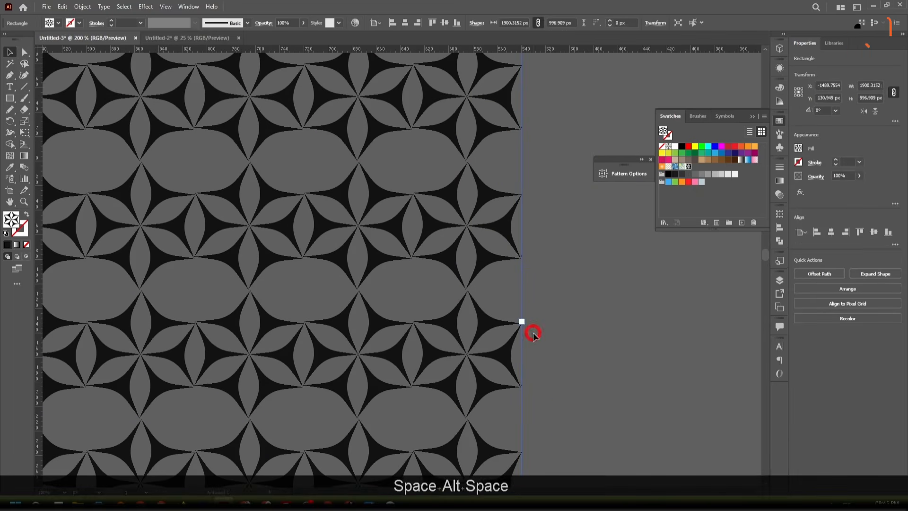
scroll(522, 329, up, 3)
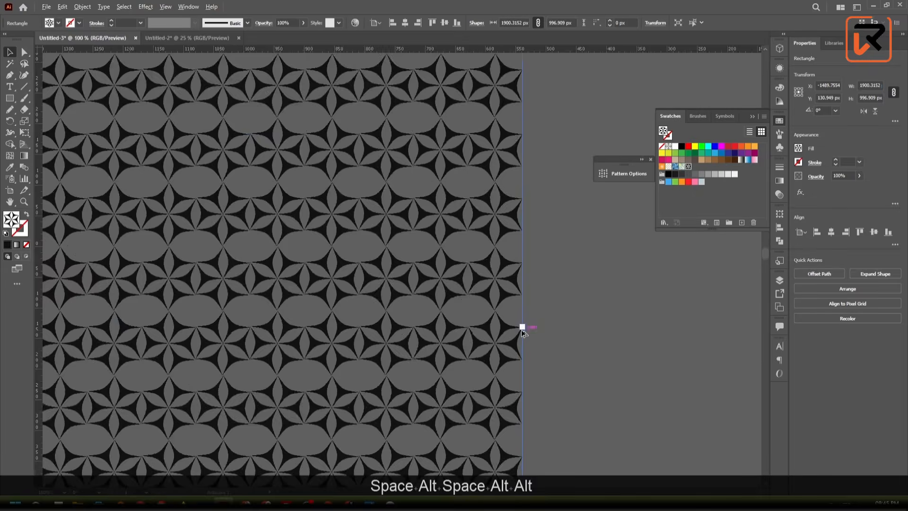
drag(522, 325, 537, 324)
scroll(538, 324, down, 2)
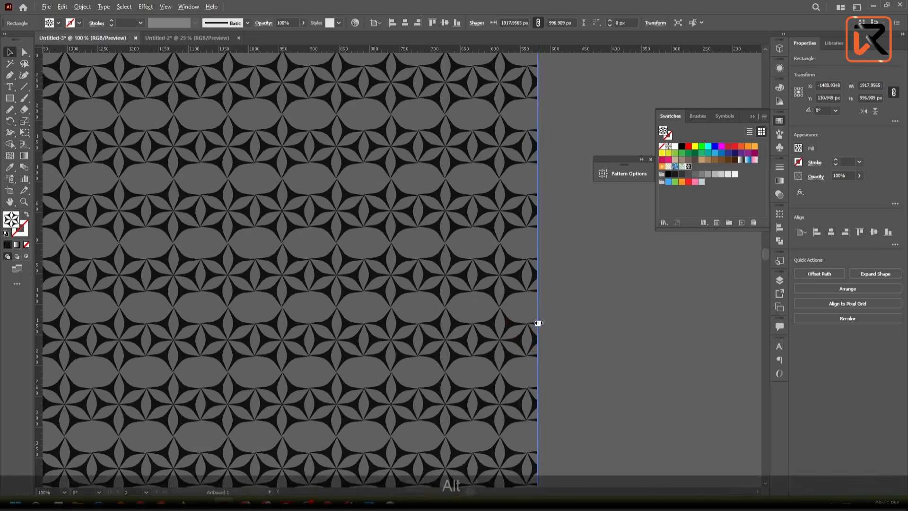
click(577, 125)
scroll(564, 121, up, 3)
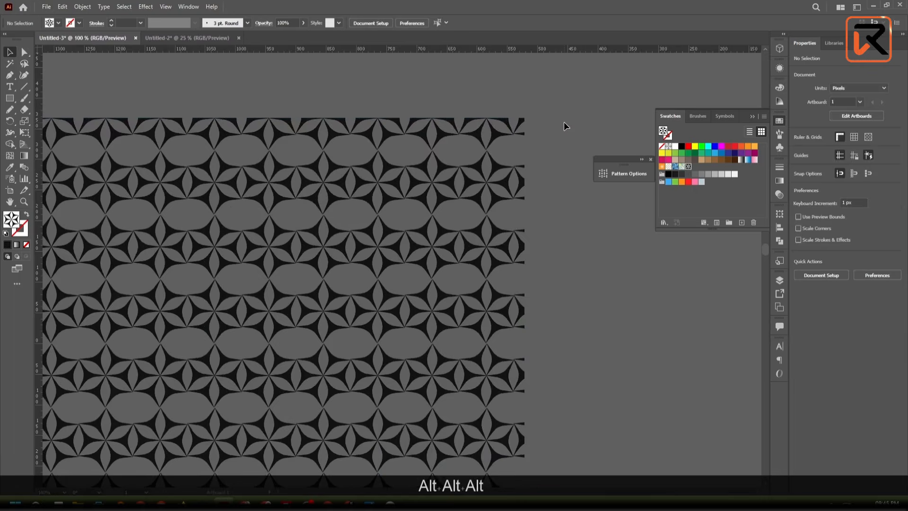
click(501, 368)
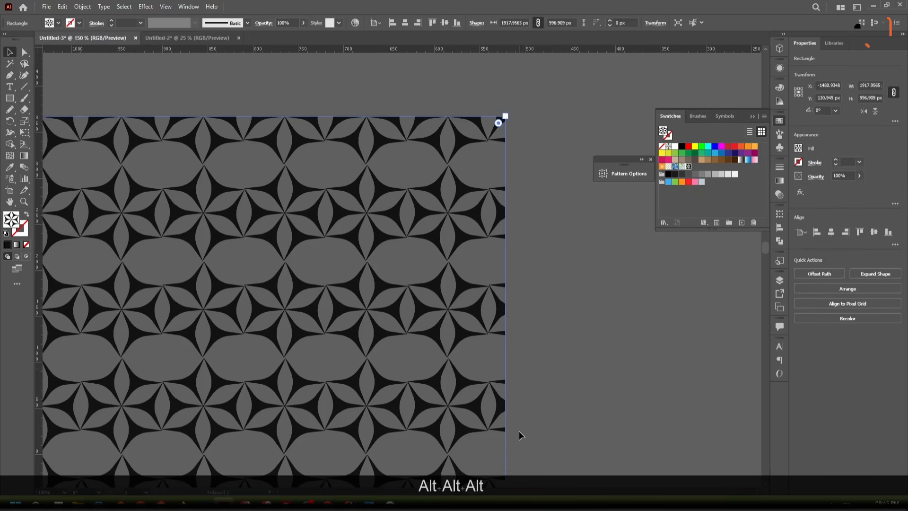
scroll(519, 430, down, 2)
scroll(518, 430, down, 2)
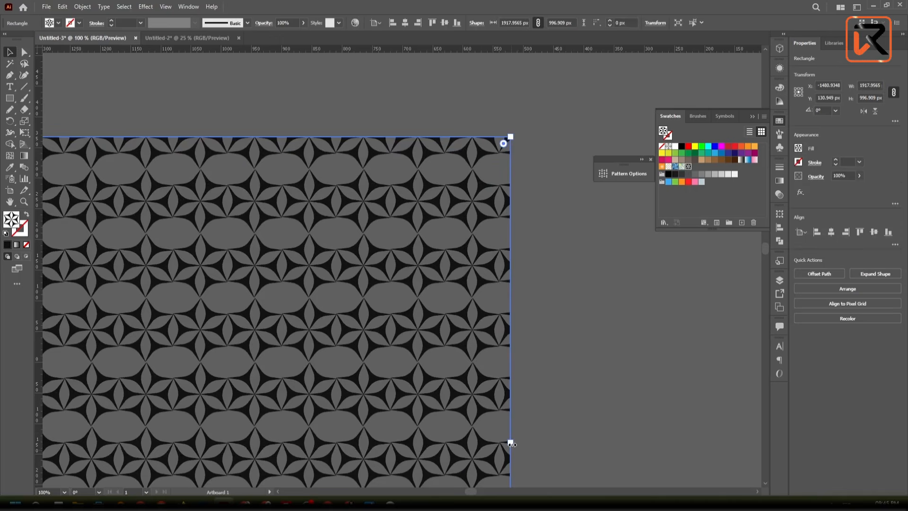
- Pull the right edge back in to the star tips, making the rectangle about 1900.2 px wide
drag(511, 444, 501, 444)
scroll(515, 145, up, 4)
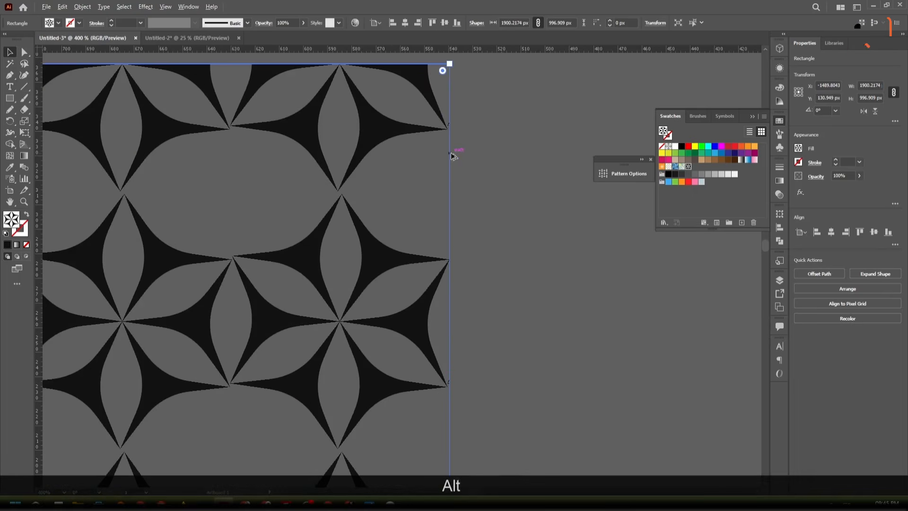
scroll(451, 155, down, 10)
scroll(350, 242, up, 6)
scroll(466, 198, down, 3)
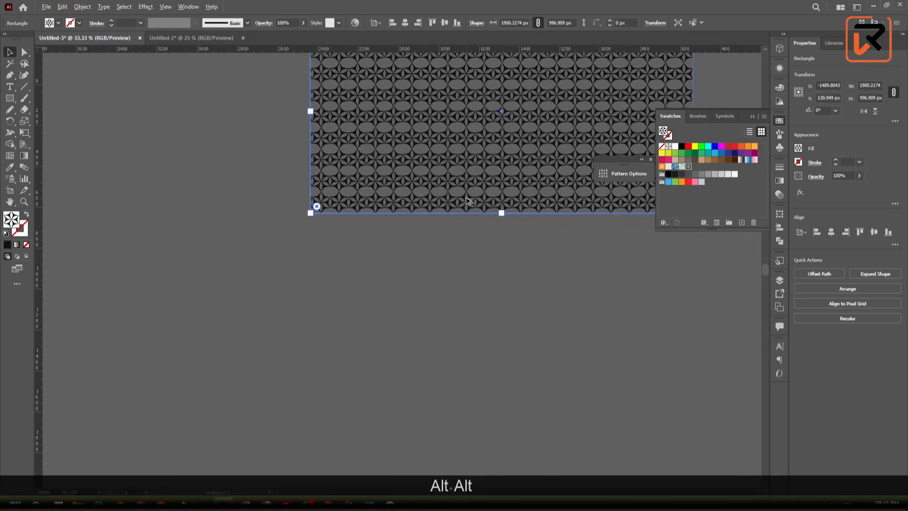
- Raise the bottom edge to the lower side tips of the last star row, at a height of about 971.1 px
drag(466, 201, 418, 317)
scroll(467, 329, up, 3)
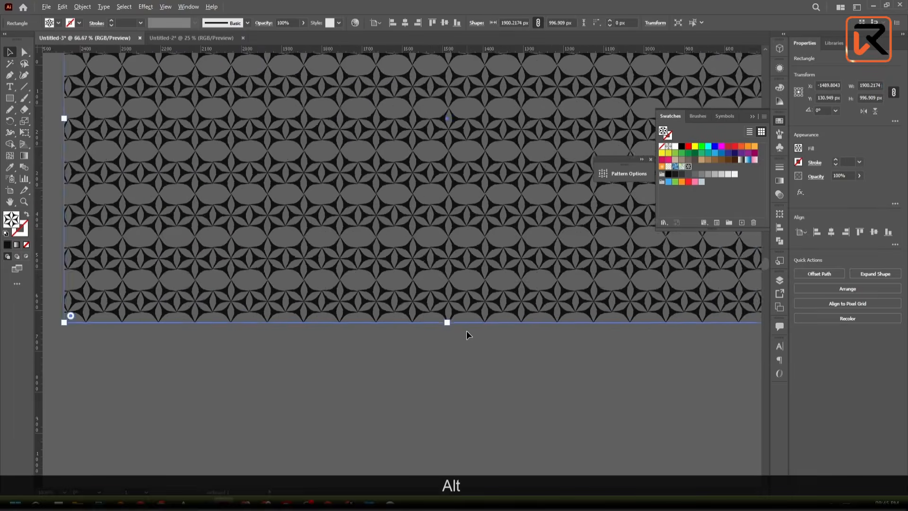
scroll(444, 325, down, 2)
scroll(438, 320, up, 3)
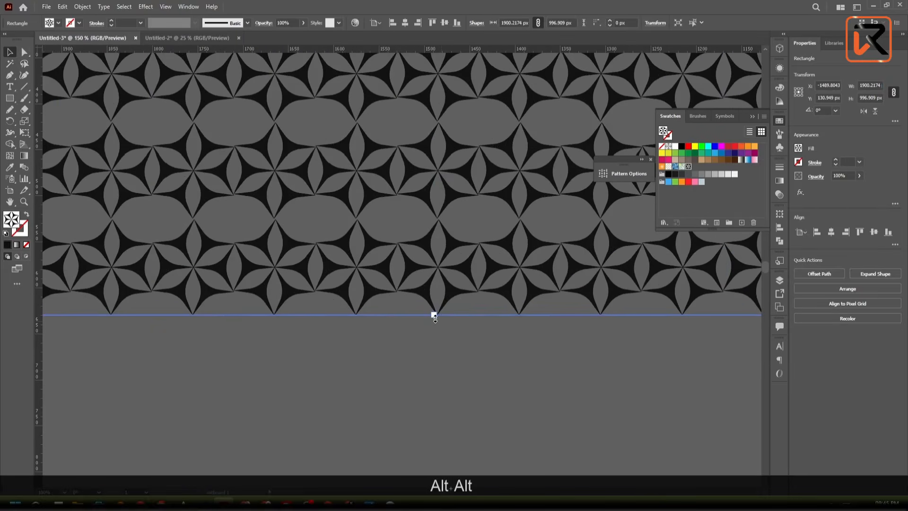
drag(434, 315, 439, 294)
scroll(448, 305, up, 5)
scroll(439, 294, down, 7)
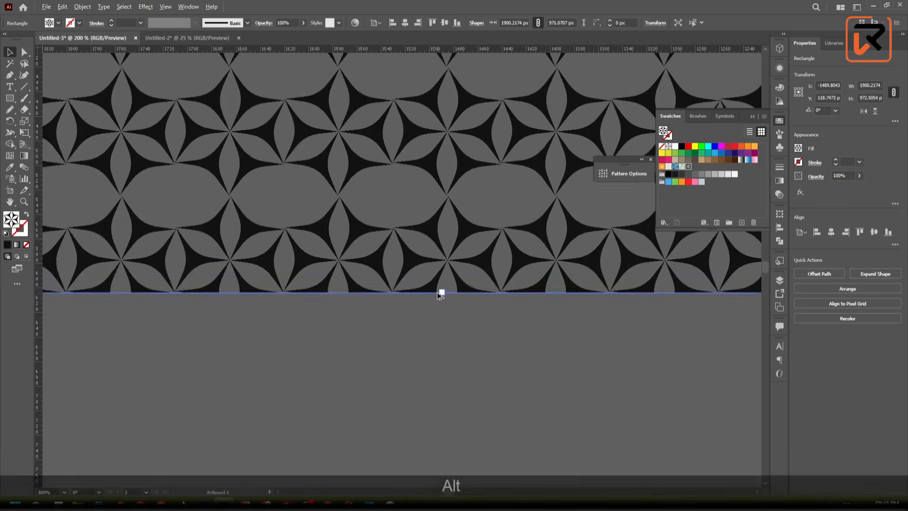
- Pull the rectangle's left edge in to the star tips, making the rectangle about 1890.8 px wide
drag(263, 275, 510, 358)
scroll(300, 140, up, 4)
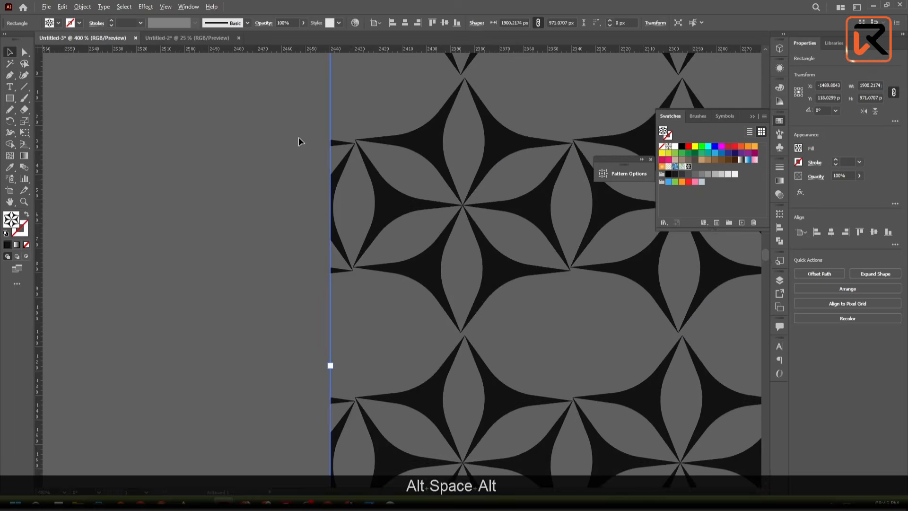
scroll(317, 220, down, 4)
scroll(337, 119, up, 2)
scroll(337, 119, down, 1)
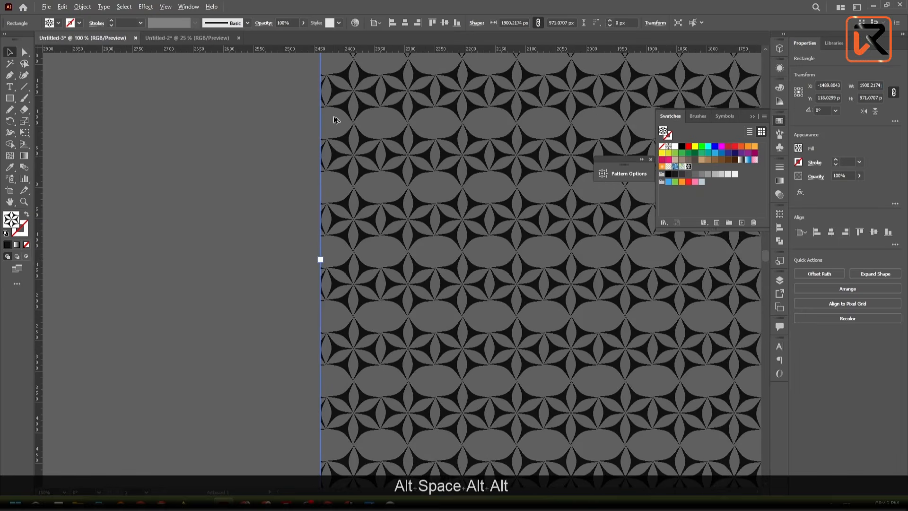
scroll(325, 138, up, 4)
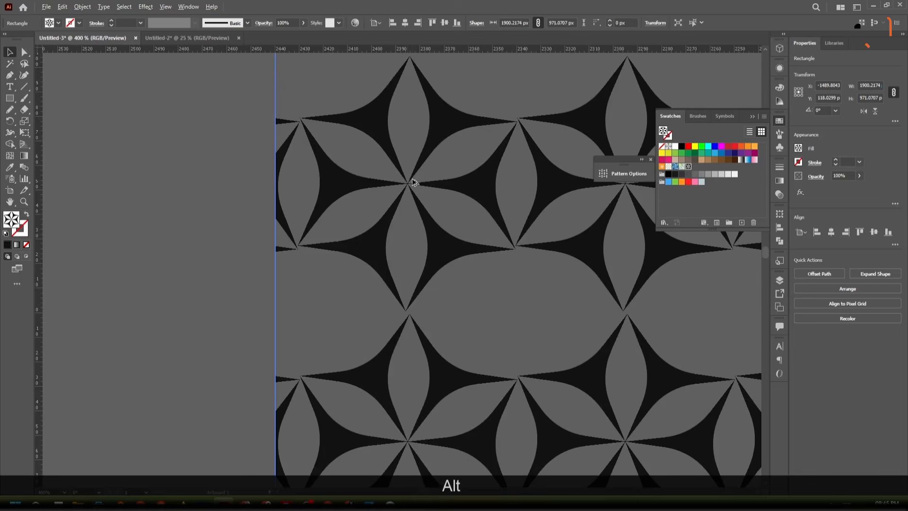
scroll(413, 182, up, 3)
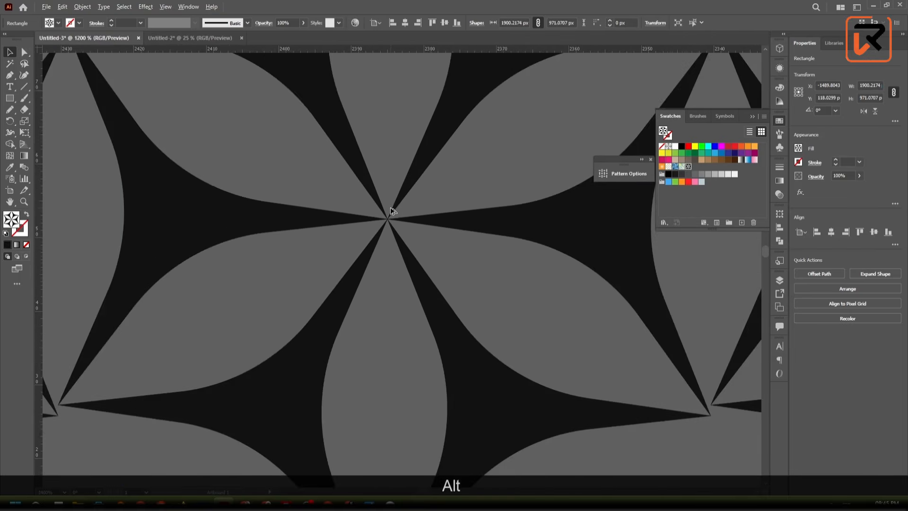
scroll(391, 211, down, 5)
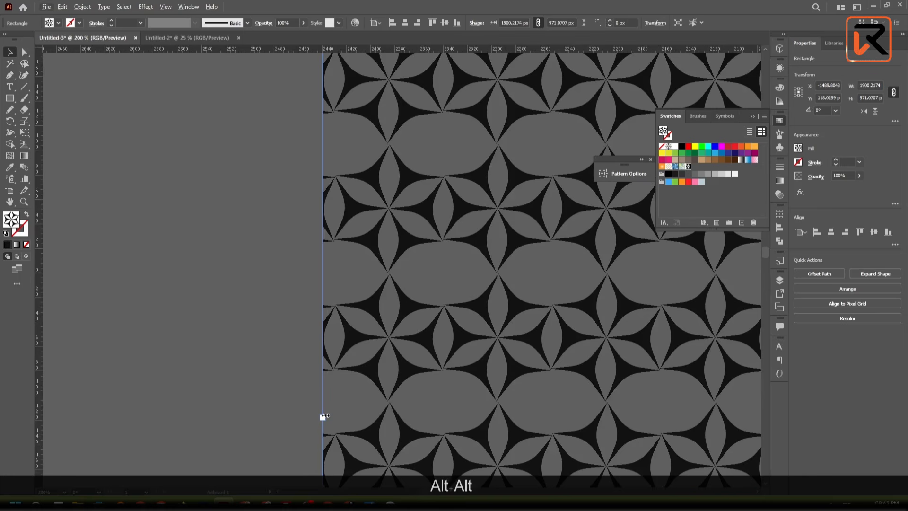
drag(324, 416, 334, 407)
scroll(328, 251, up, 6)
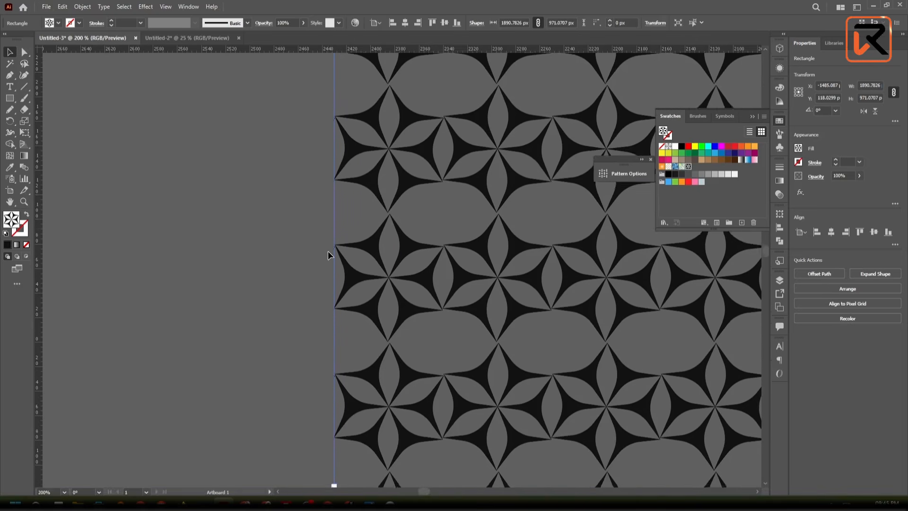
scroll(345, 113, down, 7)
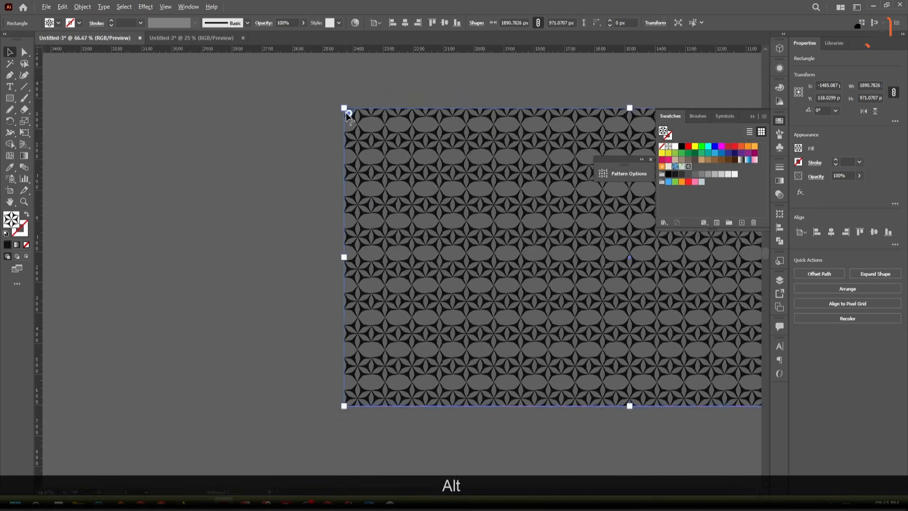
- Expand the rectangle's pattern fill into plain artwork and deselect it
click(526, 278)
drag(526, 278, 489, 391)
click(387, 313)
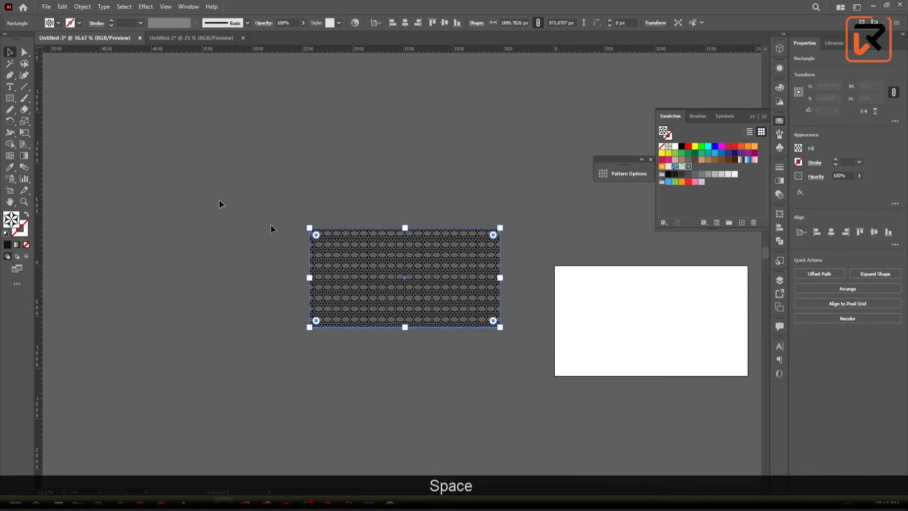
click(82, 7)
click(101, 121)
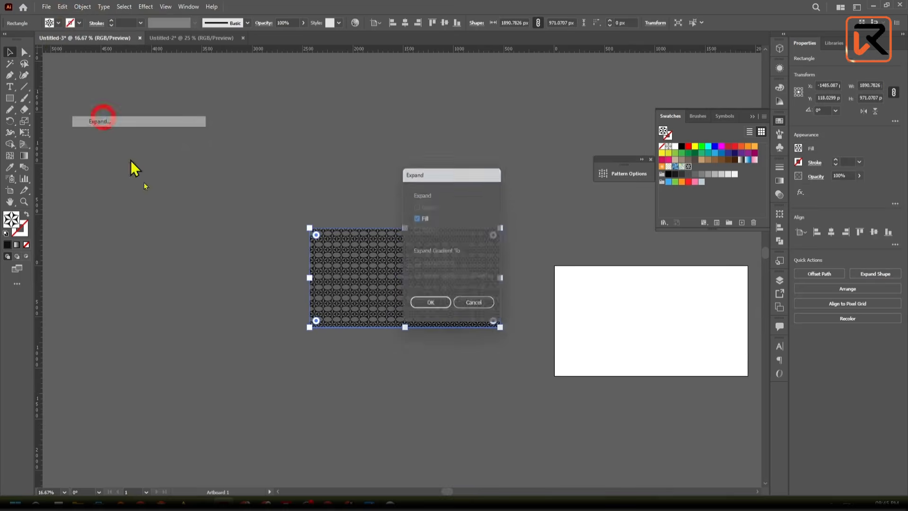
click(444, 308)
click(395, 407)
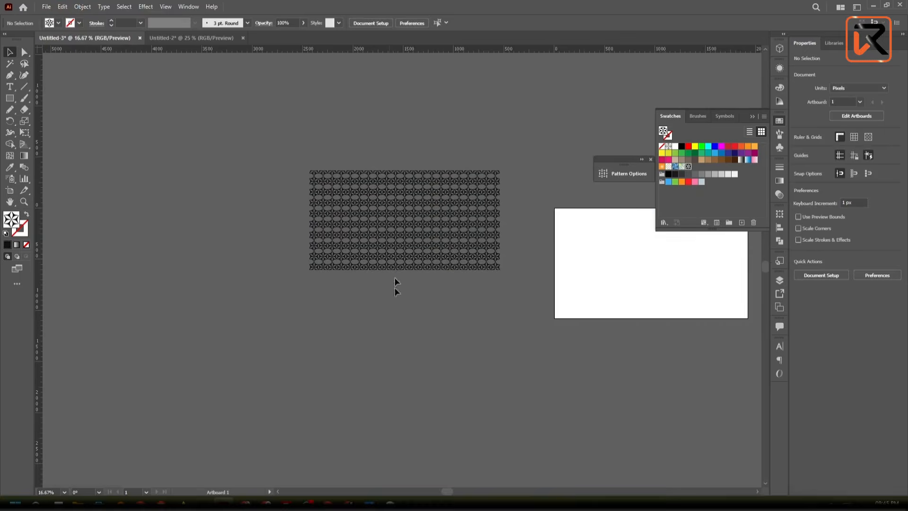
- Move the expanded pattern block to about X -1809.5 px, Y 877 px and check its edges
scroll(390, 248, up, 2)
drag(387, 222, 380, 267)
scroll(380, 266, down, 1)
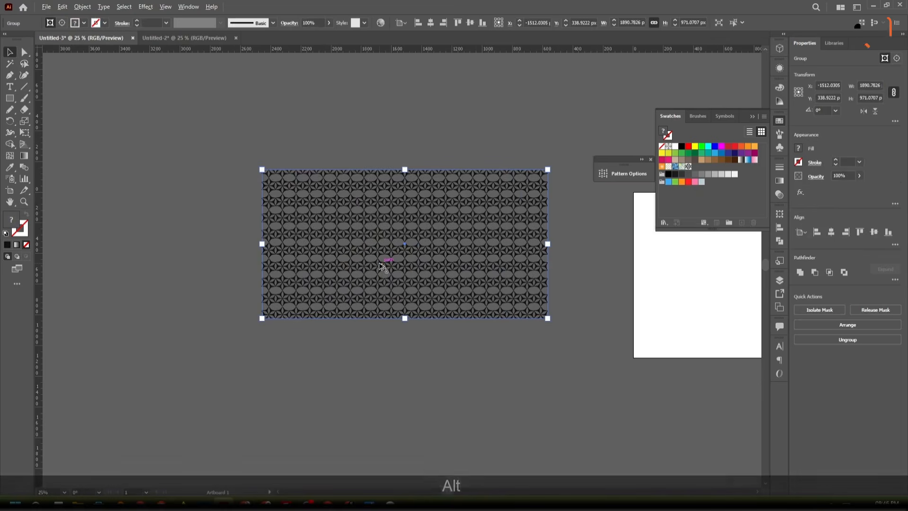
drag(372, 321, 350, 252)
drag(338, 189, 274, 264)
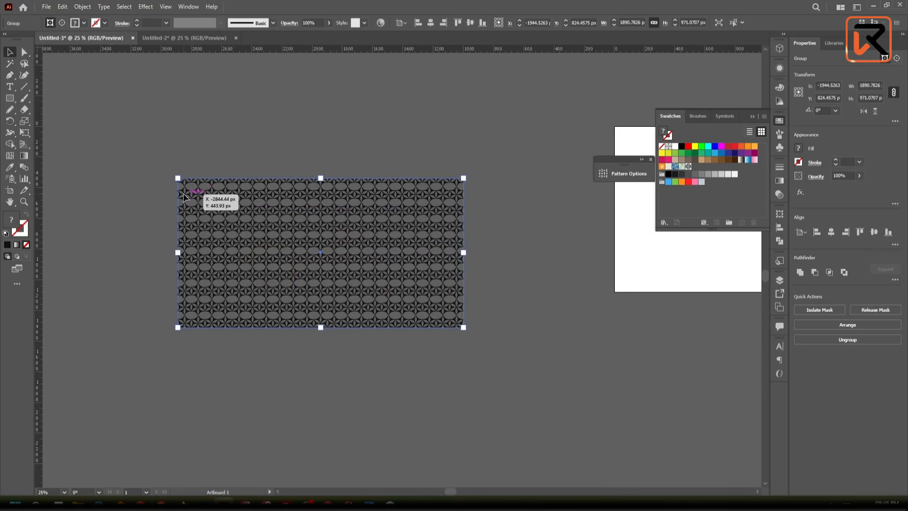
mouse_move(184, 197)
mouse_down()
mouse_move(215, 205)
mouse_move(200, 203)
mouse_up()
scroll(199, 203, up, 3)
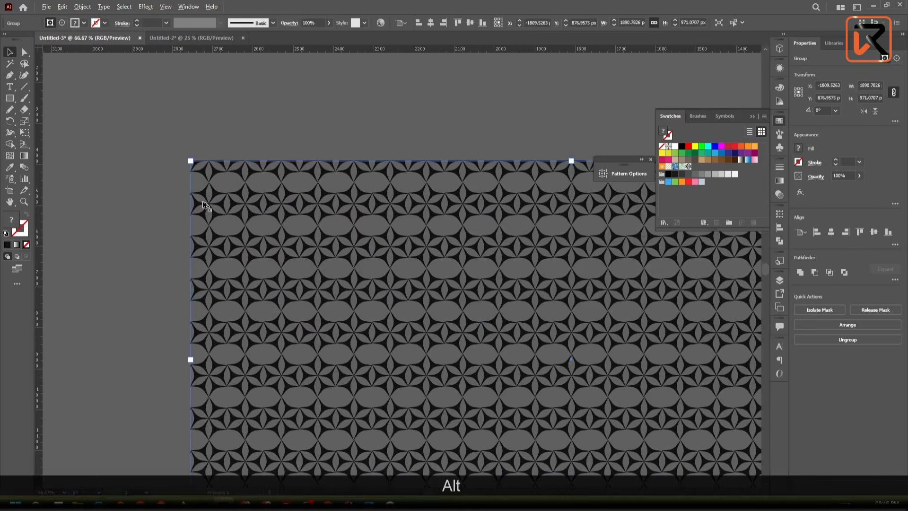
scroll(204, 205, down, 3)
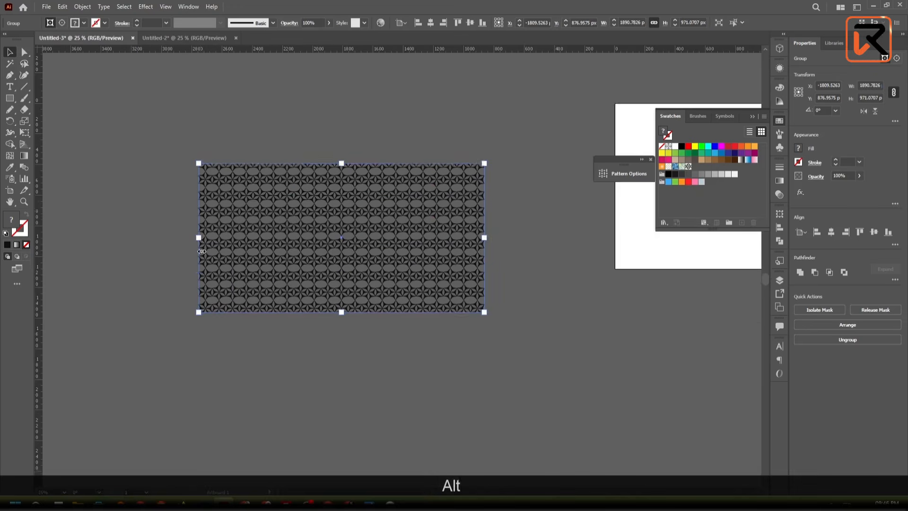
scroll(202, 248, up, 3)
scroll(204, 243, down, 2)
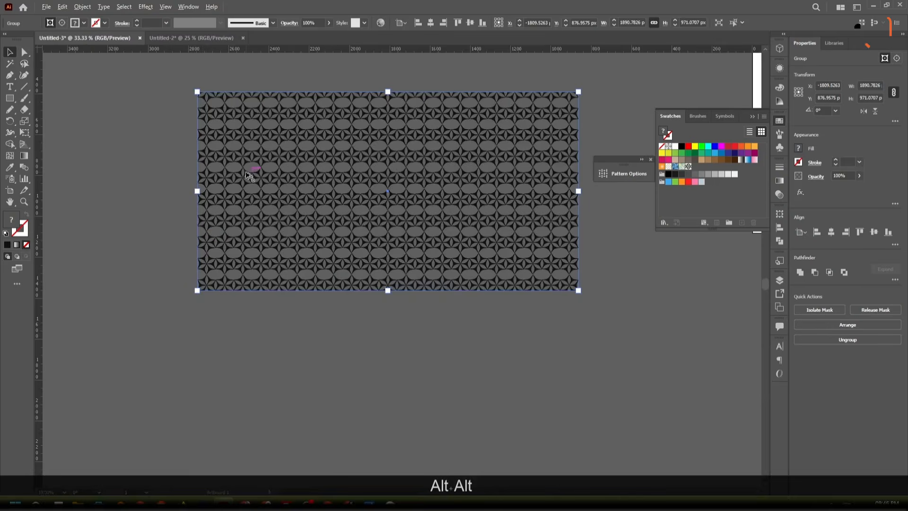
- Duplicate the pattern block directly below, shifted right so the cut stars meet, at about X -1764.9 px, Y 1848.1 px
drag(249, 175, 265, 345)
drag(288, 305, 265, 325)
scroll(160, 296, up, 5)
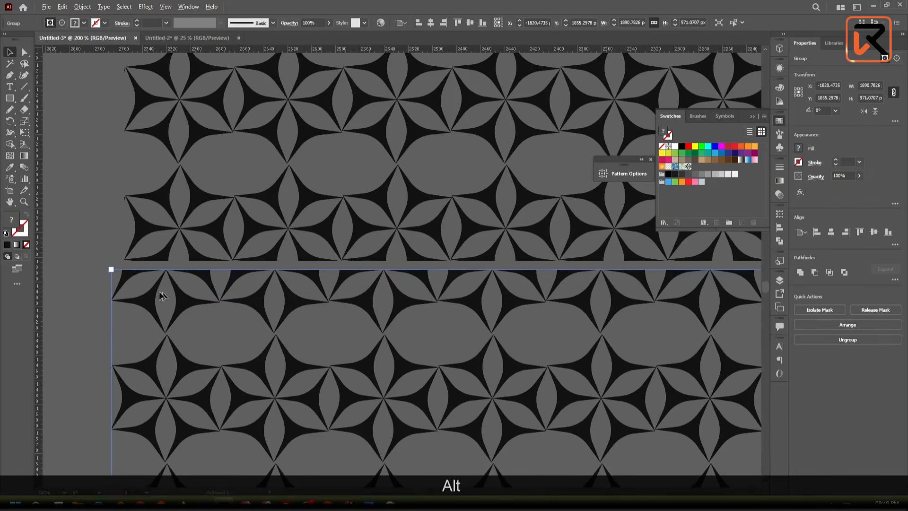
drag(159, 292, 189, 289)
scroll(254, 272, up, 5)
scroll(189, 289, down, 10)
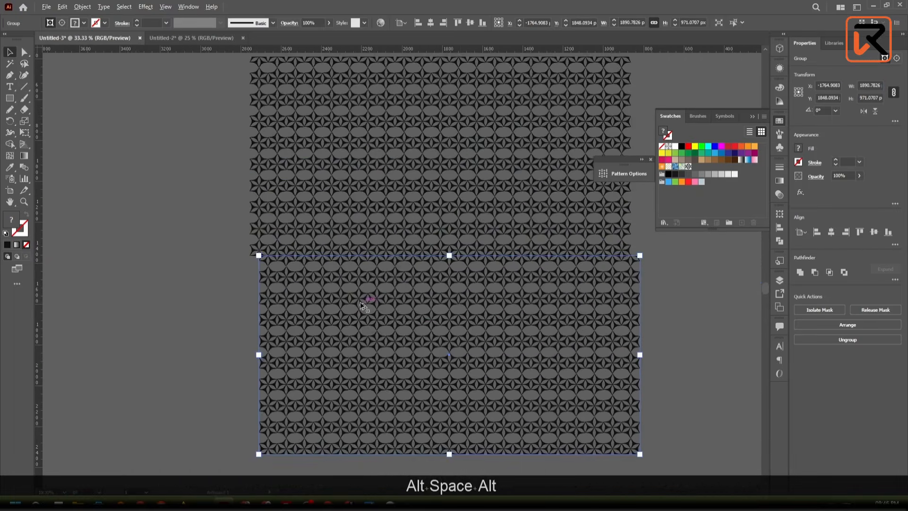
- Examine the seam between the two stacked pattern blocks and how their side edges are offset
drag(598, 362, 480, 339)
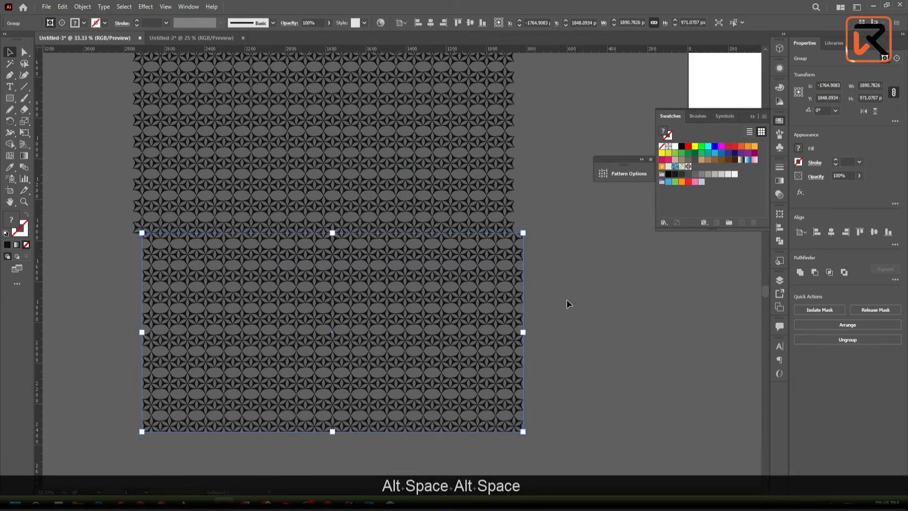
click(567, 301)
scroll(541, 239, up, 4)
scroll(475, 222, down, 6)
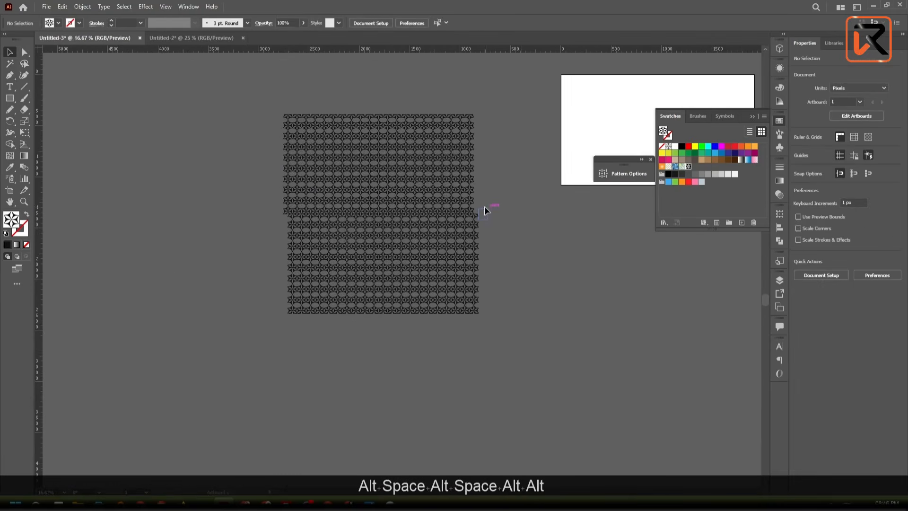
drag(482, 209, 367, 395)
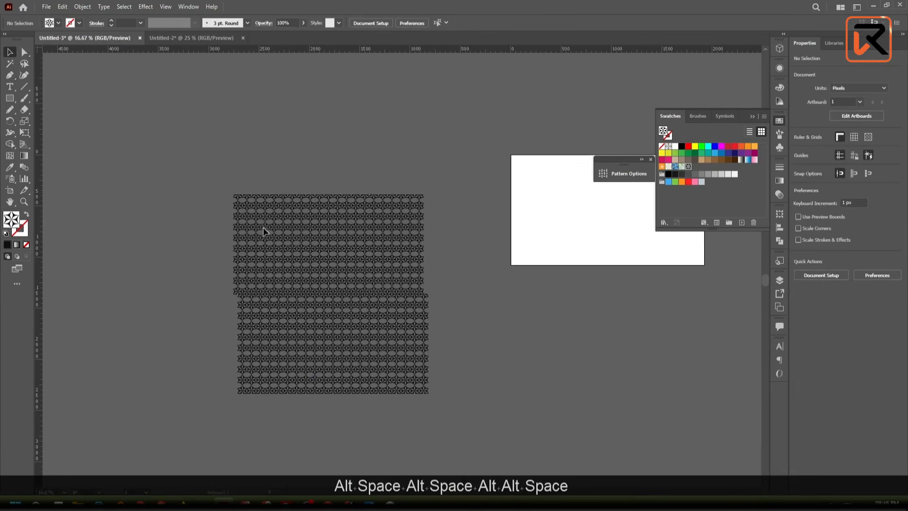
click(260, 239)
scroll(237, 268, up, 4)
scroll(236, 274, down, 4)
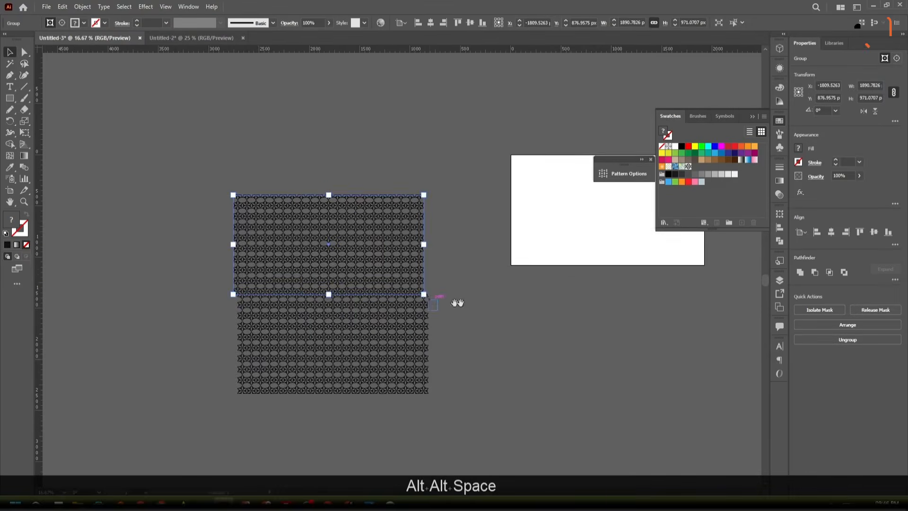
drag(457, 303, 361, 294)
click(361, 369)
scroll(294, 274, up, 2)
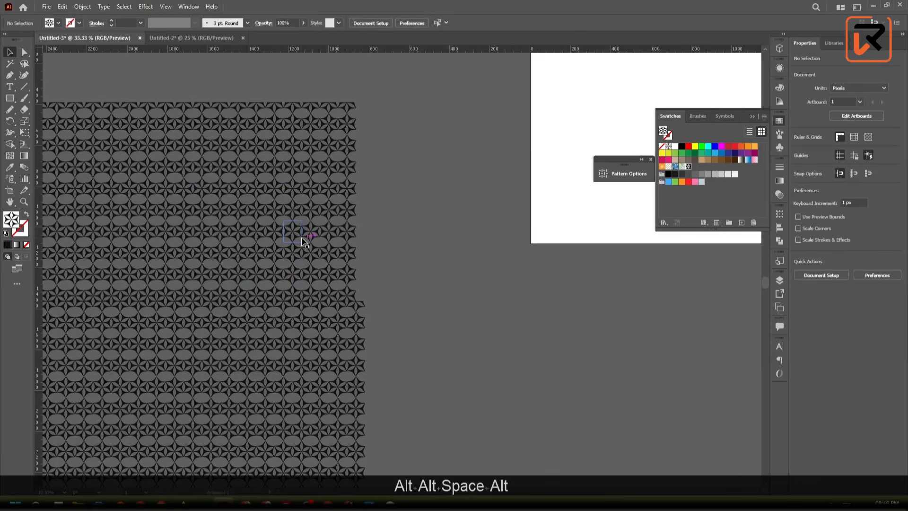
scroll(301, 240, up, 1)
scroll(301, 239, up, 2)
scroll(300, 237, down, 1)
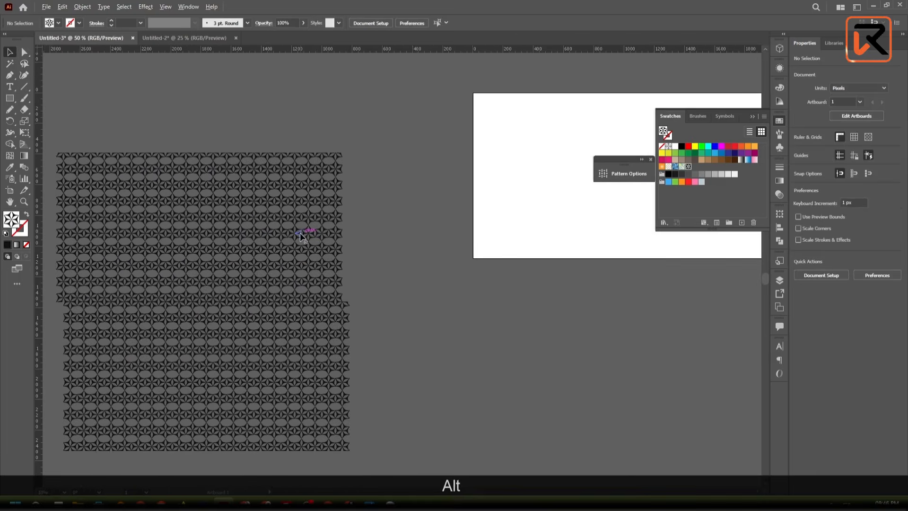
drag(301, 233, 467, 196)
scroll(319, 253, up, 3)
scroll(318, 248, down, 2)
scroll(283, 257, down, 2)
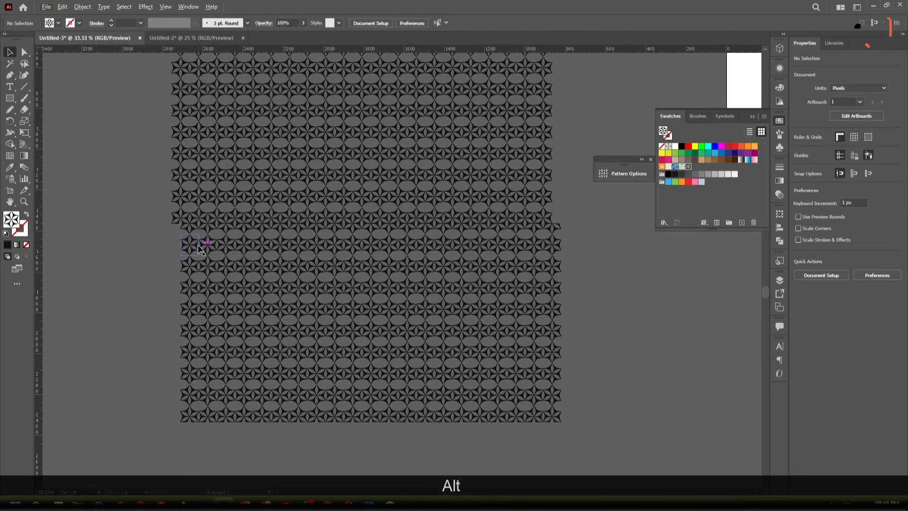
scroll(199, 247, up, 4)
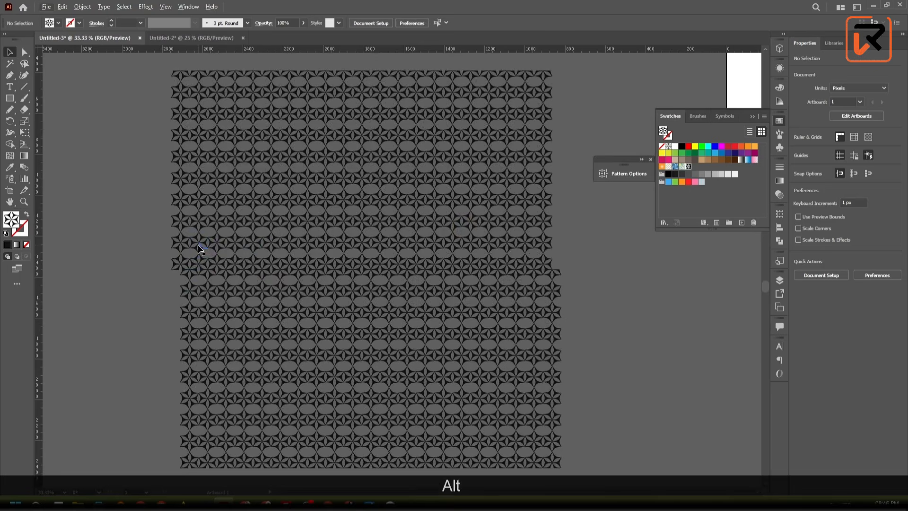
scroll(199, 247, down, 1)
- Duplicate the lower block against its right edge, aligning the star tips at about X 125 px, Y 1849.6 px
key(alt)
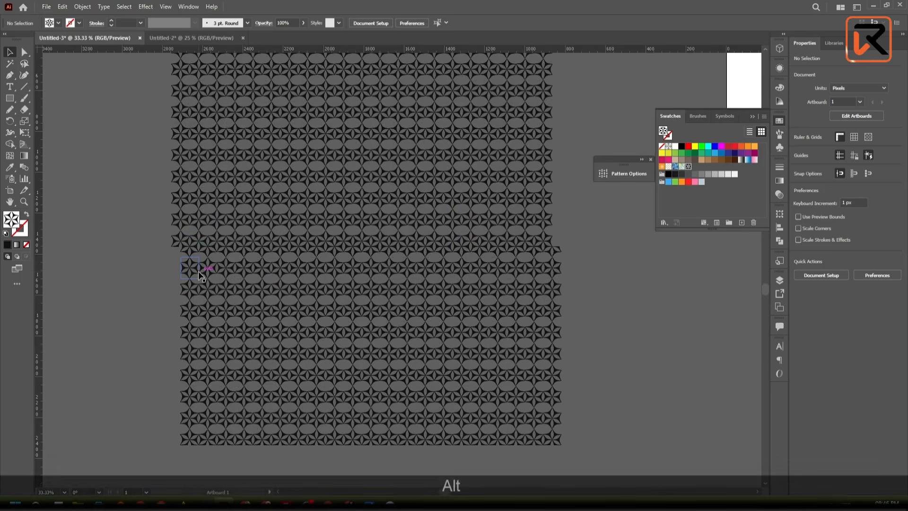
drag(199, 273, 561, 289)
scroll(612, 277, up, 4)
drag(532, 175, 383, 158)
scroll(368, 159, up, 5)
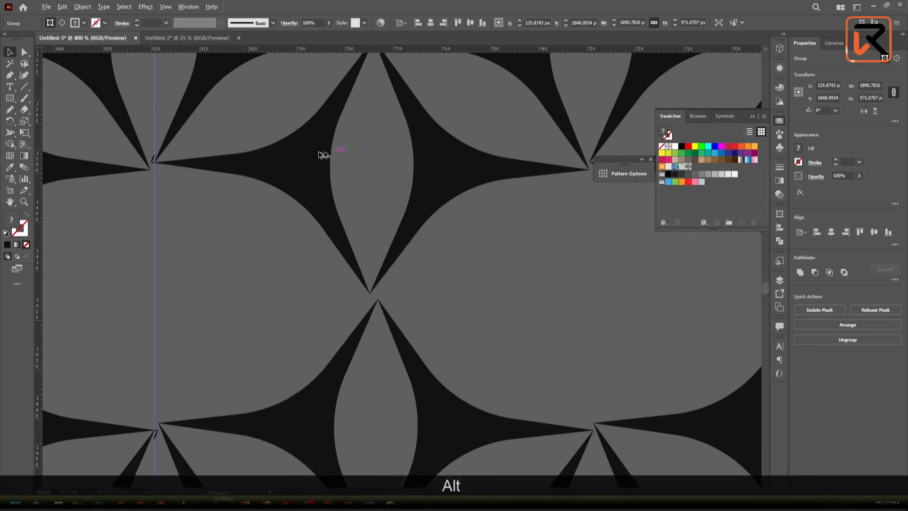
drag(241, 153, 368, 282)
scroll(325, 193, up, 2)
mouse_move(335, 202)
mouse_down()
mouse_move(331, 223)
mouse_move(326, 215)
mouse_up()
click(273, 191)
scroll(274, 191, down, 10)
scroll(274, 190, down, 4)
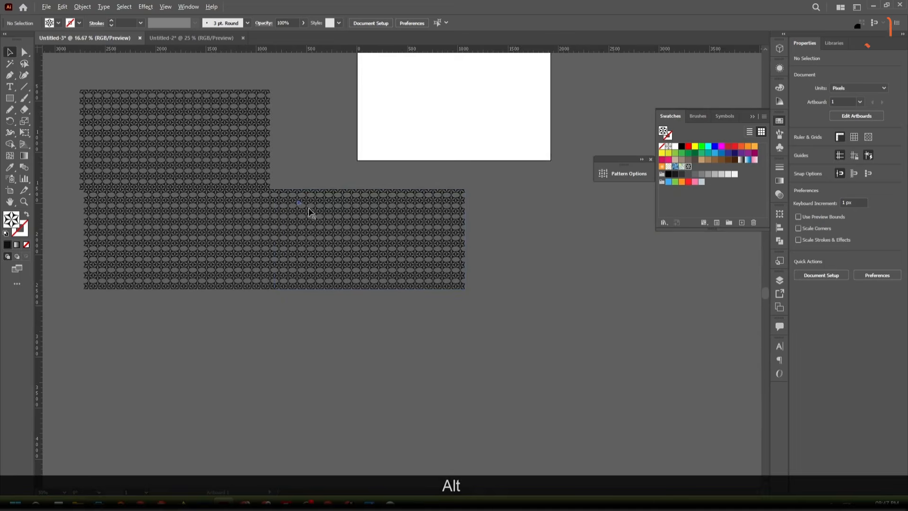
drag(414, 257, 544, 334)
scroll(509, 323, down, 2)
key(ctrl+z)
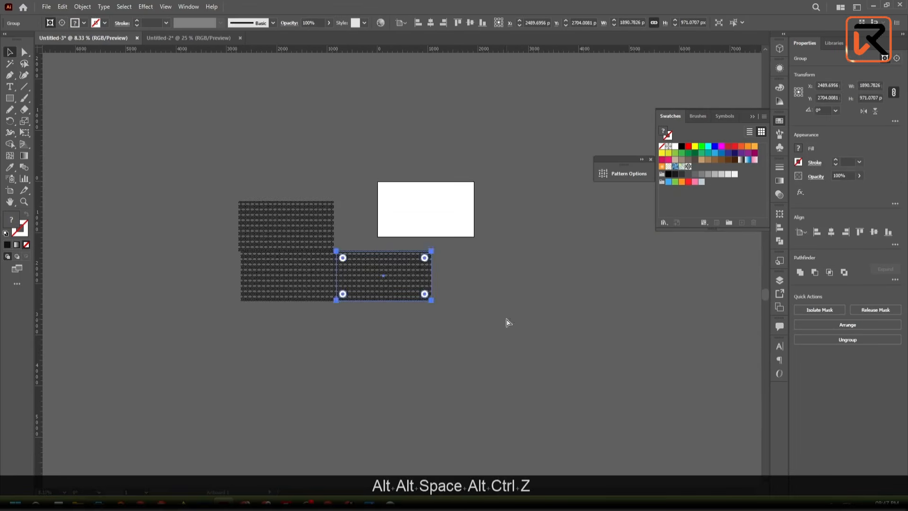
- Place a separate copy of the pattern block right of the joined blocks, at about X 3575.6 px, Y 1461.4 px
drag(385, 279, 588, 290)
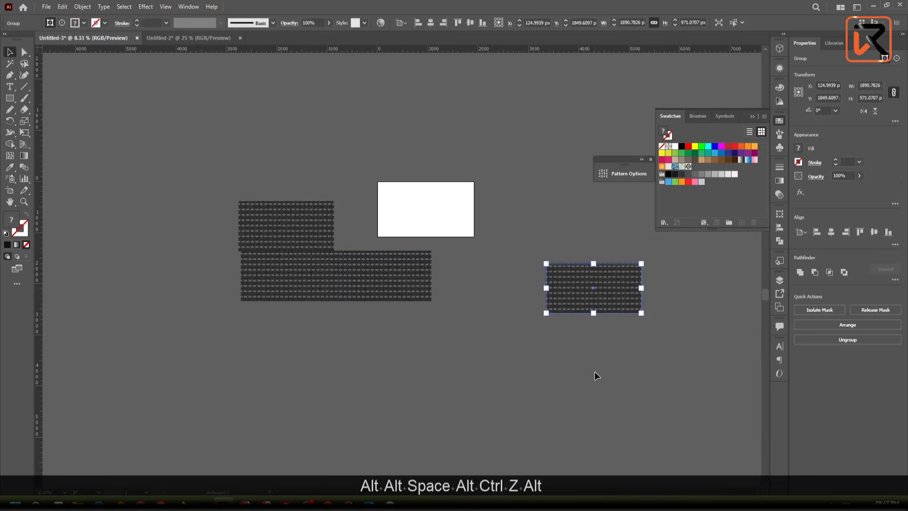
click(594, 371)
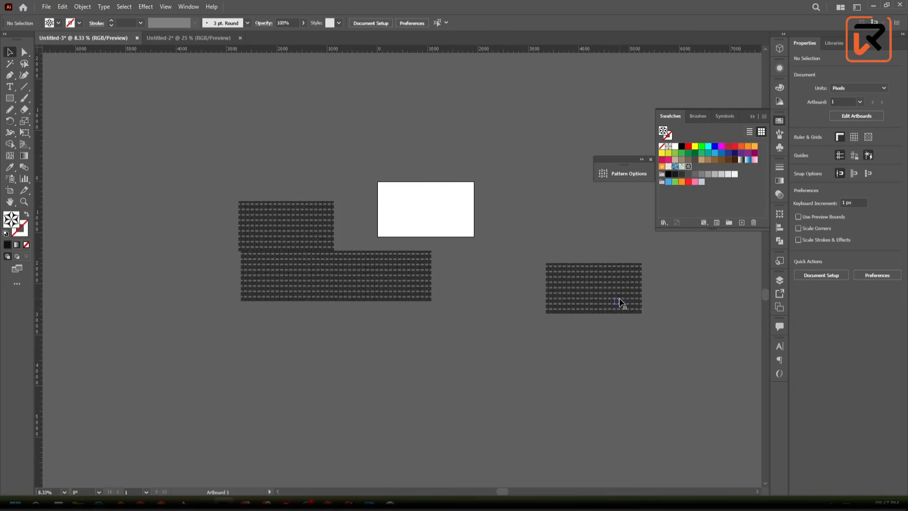
drag(621, 303, 584, 271)
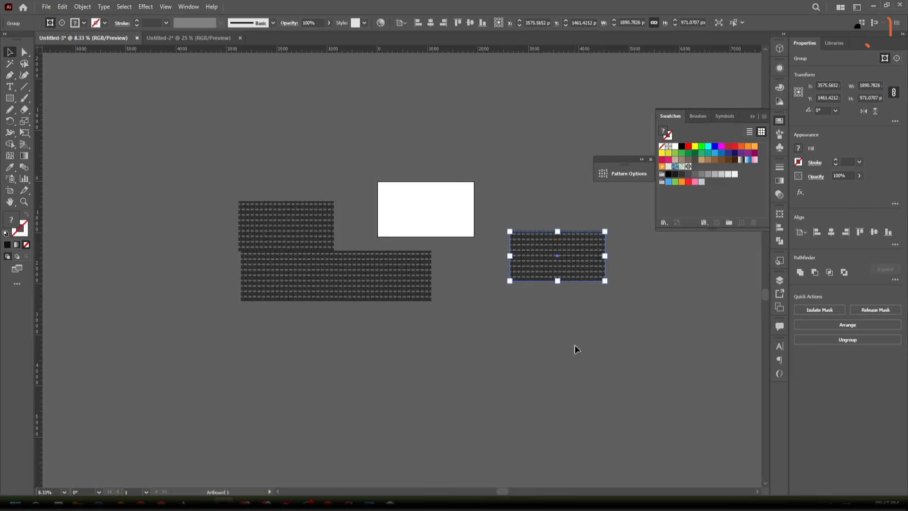
click(607, 378)
drag(208, 149, 208, 149)
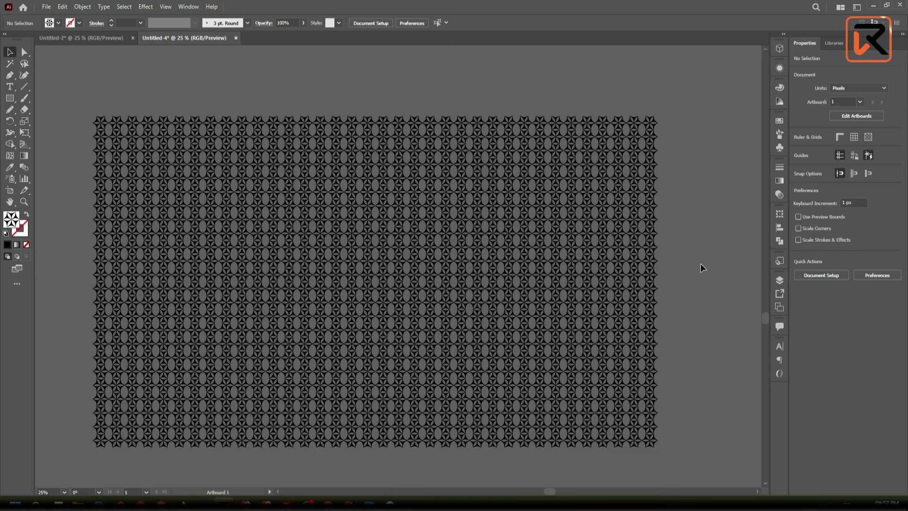
scroll(700, 263, up, 2)
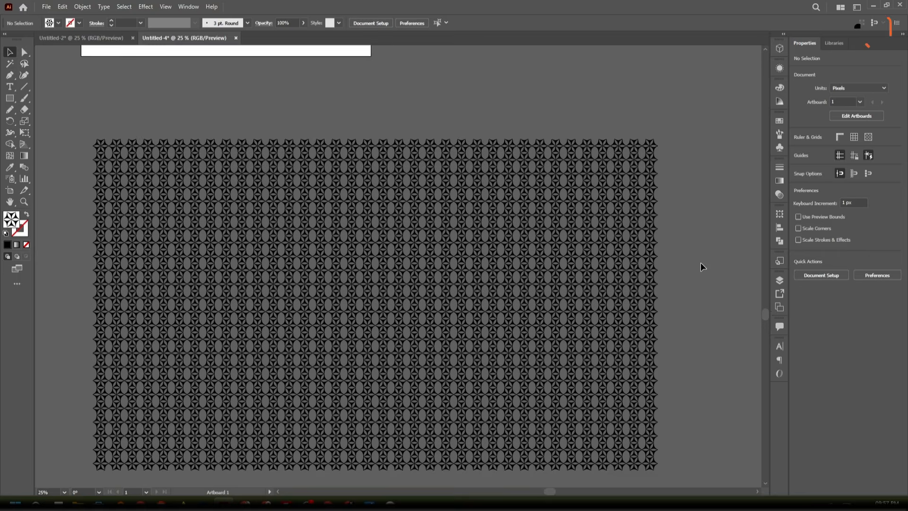
scroll(691, 293, down, 3)
drag(714, 445, 82, 161)
scroll(83, 161, down, 2)
click(203, 142)
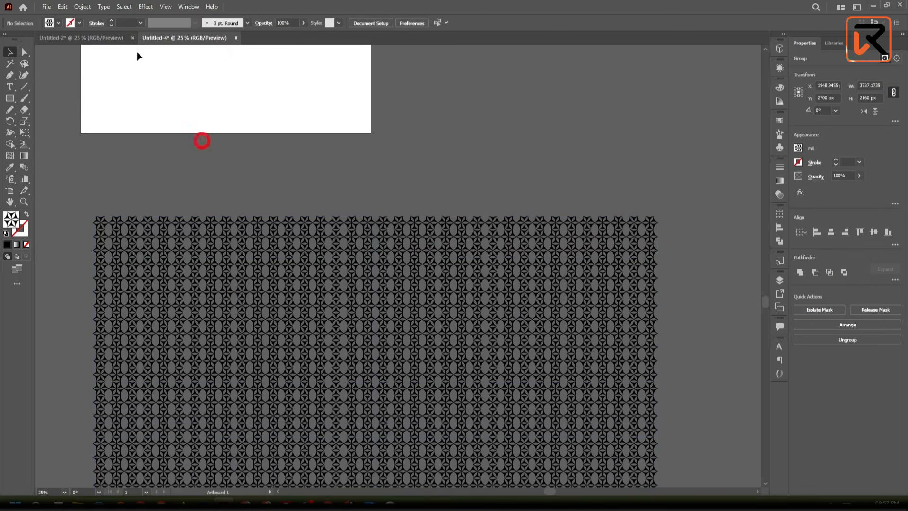
- Switch to the Untitled-2 document and look over the Christmas motifs scattered beside its artboard
click(103, 39)
scroll(298, 217, down, 3)
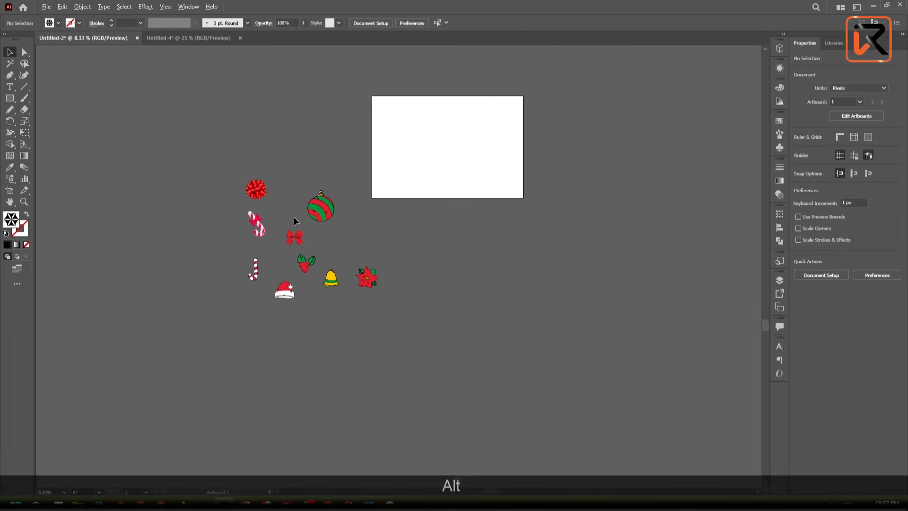
scroll(296, 209, up, 2)
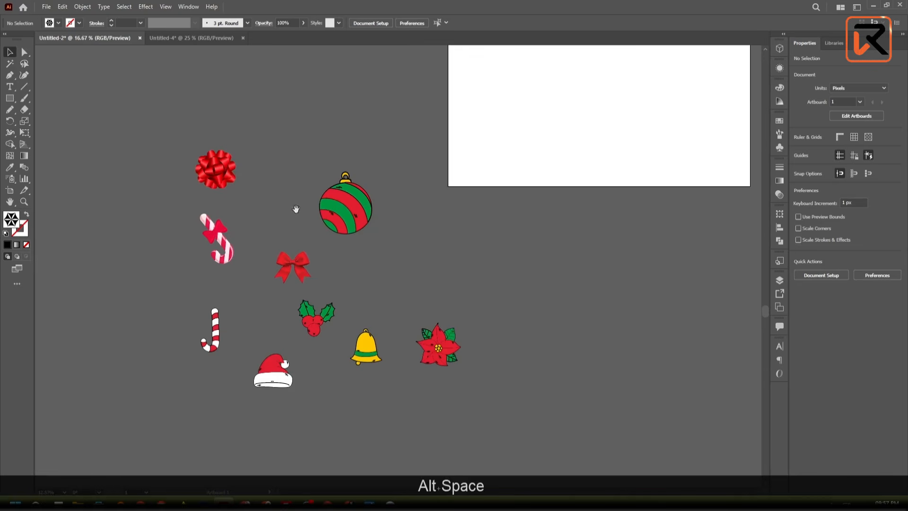
drag(296, 209, 300, 213)
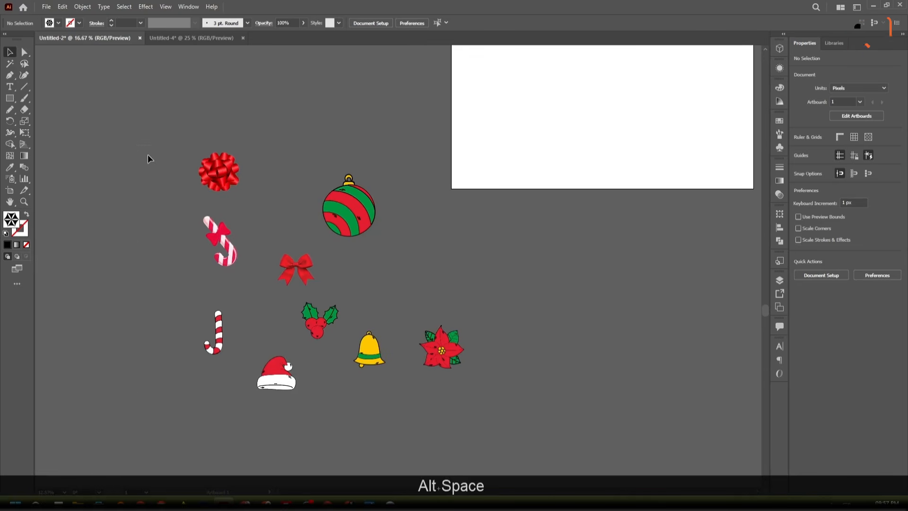
drag(148, 155, 547, 430)
click(399, 237)
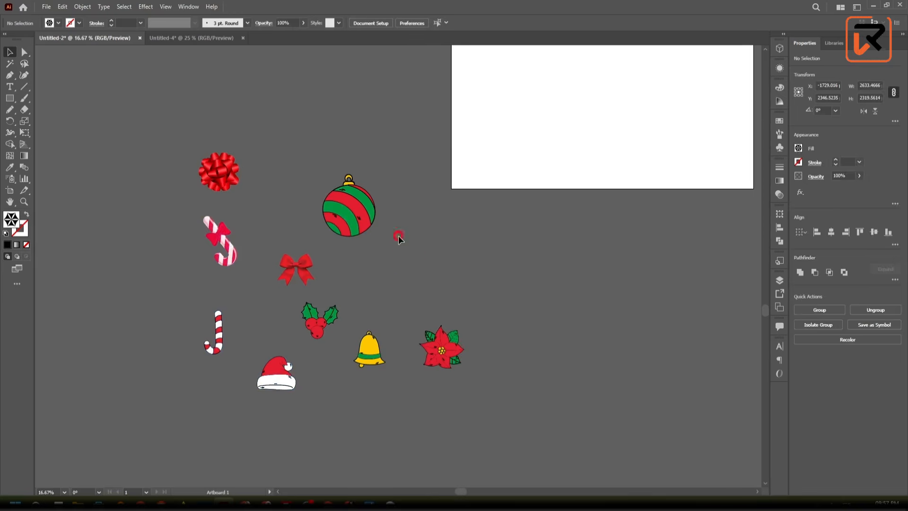
alt+scroll(238, 175, up, 1)
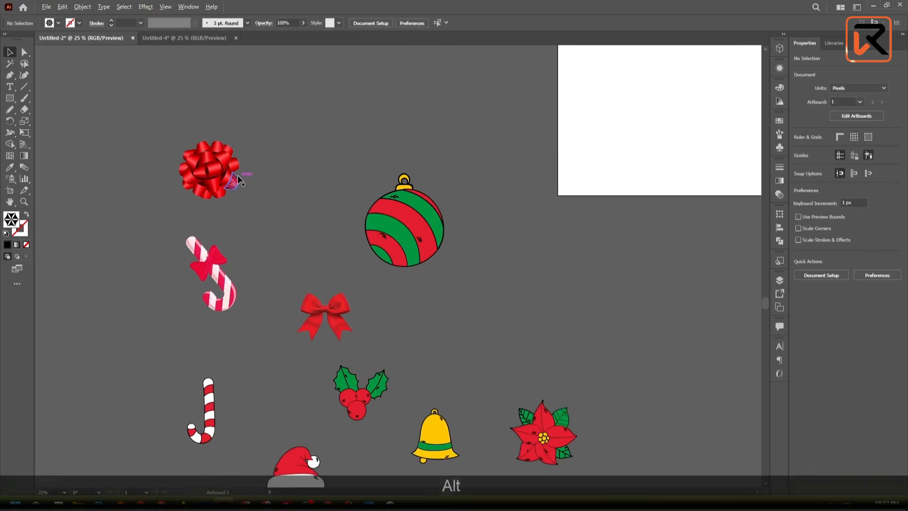
scroll(238, 179, down, 3)
scroll(332, 189, down, 1)
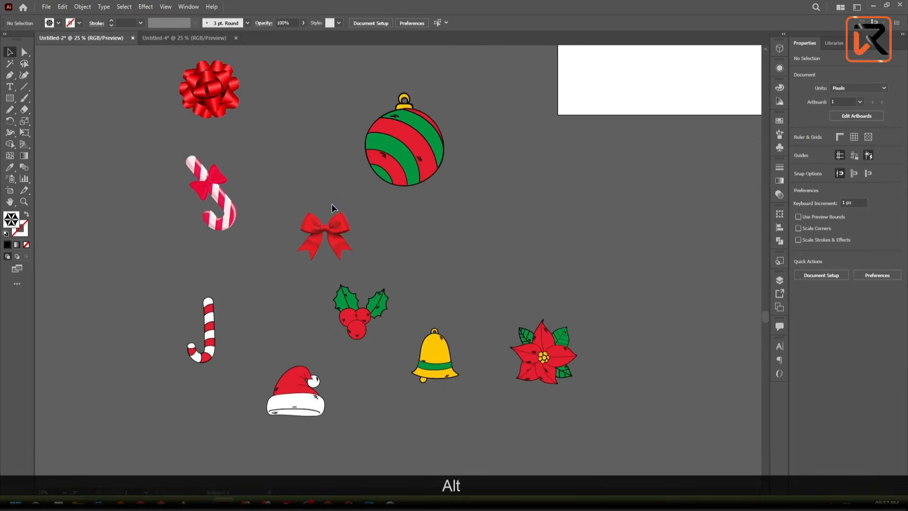
- Select the red ribbon bow to examine its gradient mesh up close, and deselect it
click(332, 228)
alt+scroll(331, 228, up, 4)
alt+scroll(332, 228, up, 3)
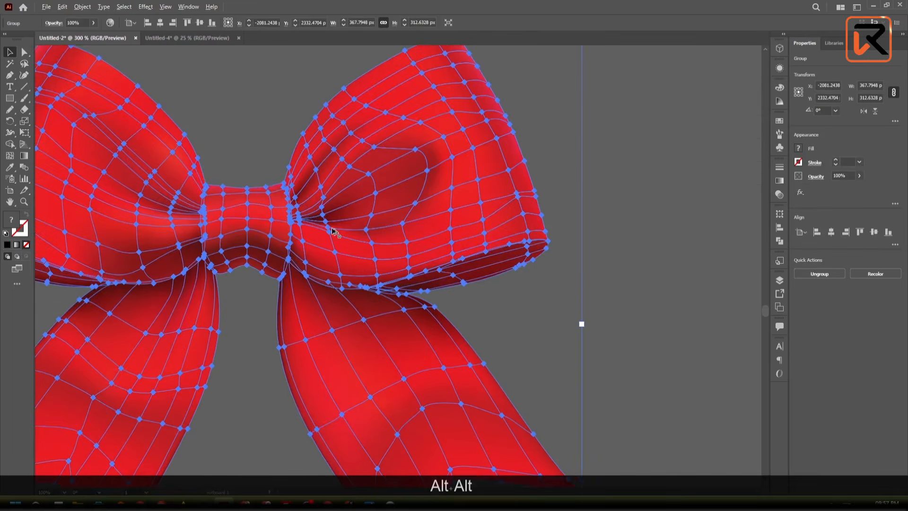
scroll(371, 284, down, 1)
click(605, 244)
alt+scroll(606, 244, down, 1)
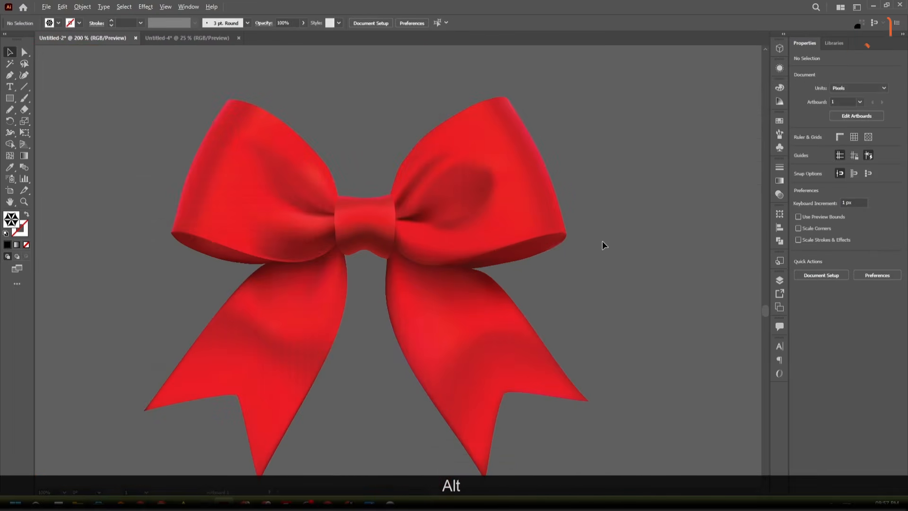
alt+scroll(603, 241, down, 1)
key(space)
drag(603, 240, 534, 213)
click(458, 194)
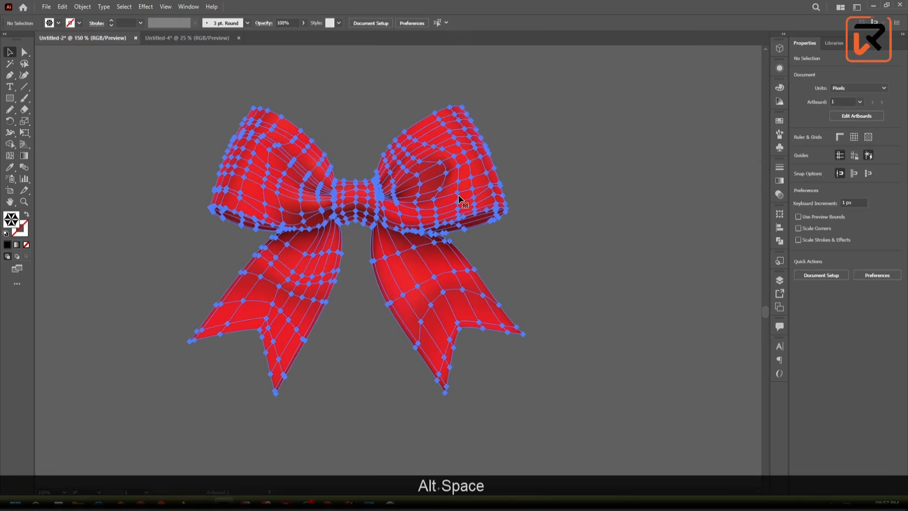
click(587, 319)
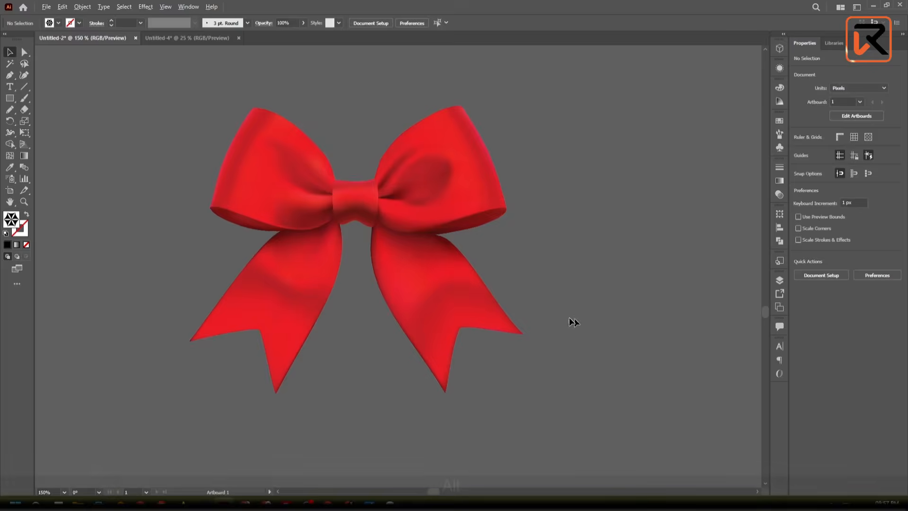
- Examine the smooth shading on the red bow's loops, knot and ribbon tails
alt+scroll(566, 320, down, 3)
scroll(544, 324, down, 1)
alt+scroll(478, 270, up, 4)
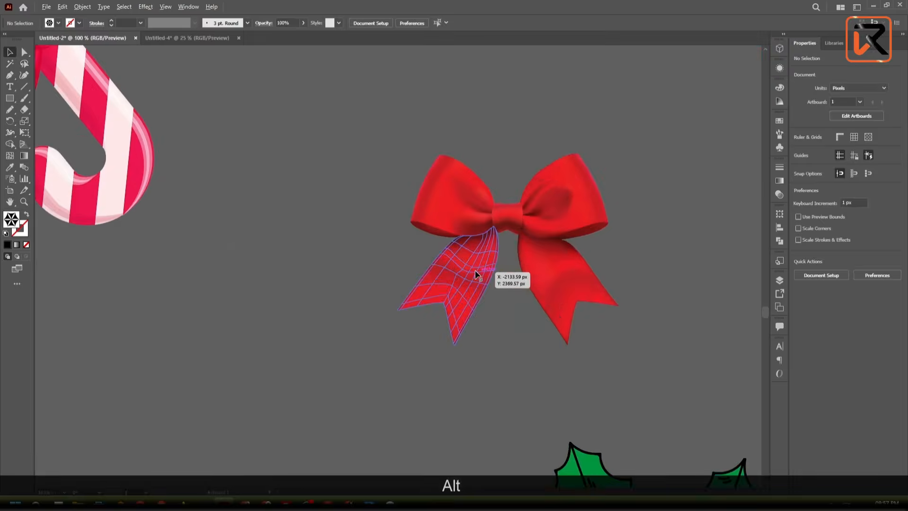
key(space)
drag(476, 274, 327, 288)
key(space)
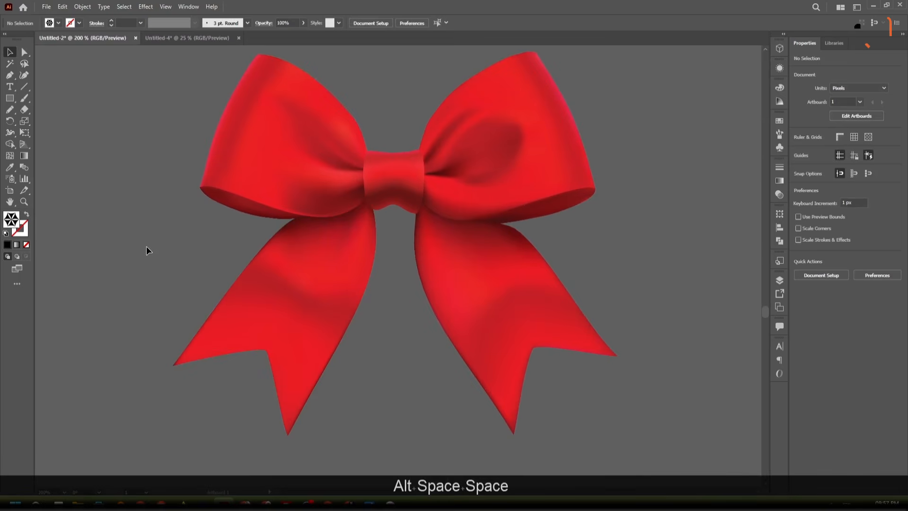
alt+scroll(149, 248, down, 1)
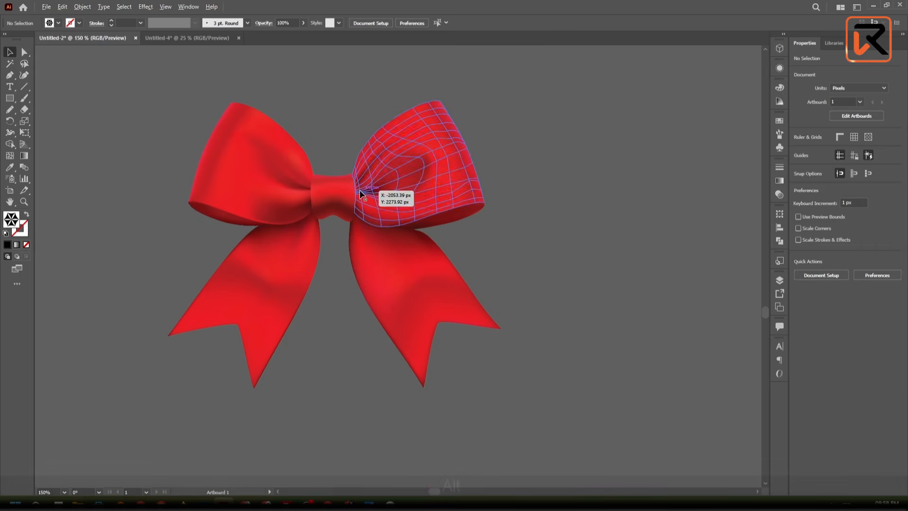
alt+scroll(359, 189, down, 2)
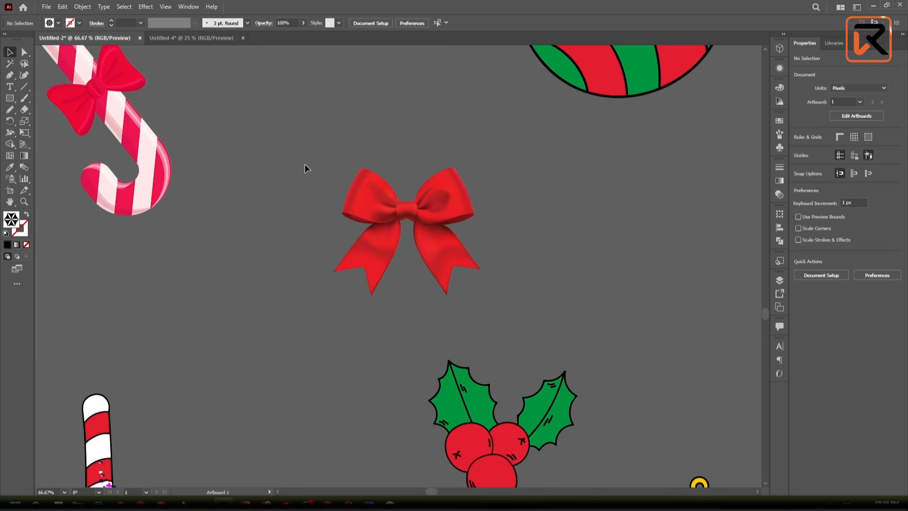
click(305, 164)
- Compare the mesh-shaded bow with the flat, outlined Christmas motifs around it
scroll(305, 163, down, 6)
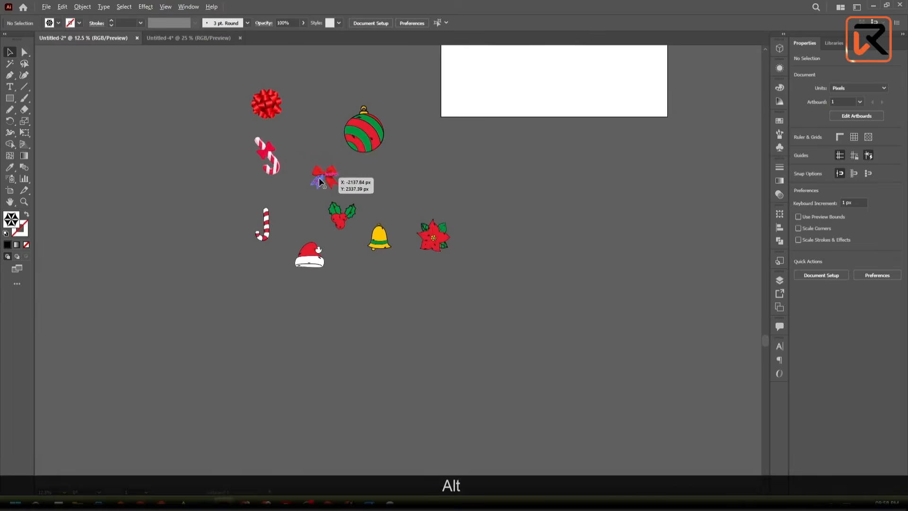
scroll(366, 134, up, 3)
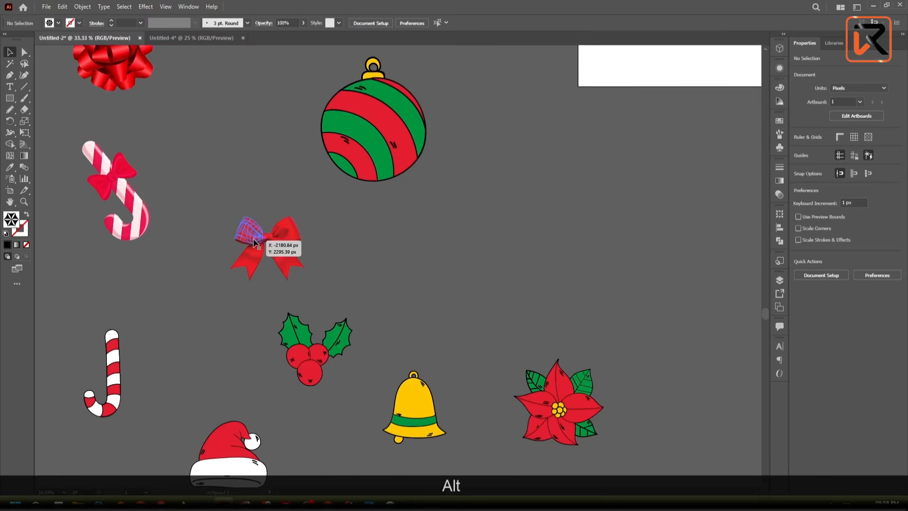
scroll(256, 243, up, 1)
scroll(256, 240, down, 2)
scroll(268, 239, up, 2)
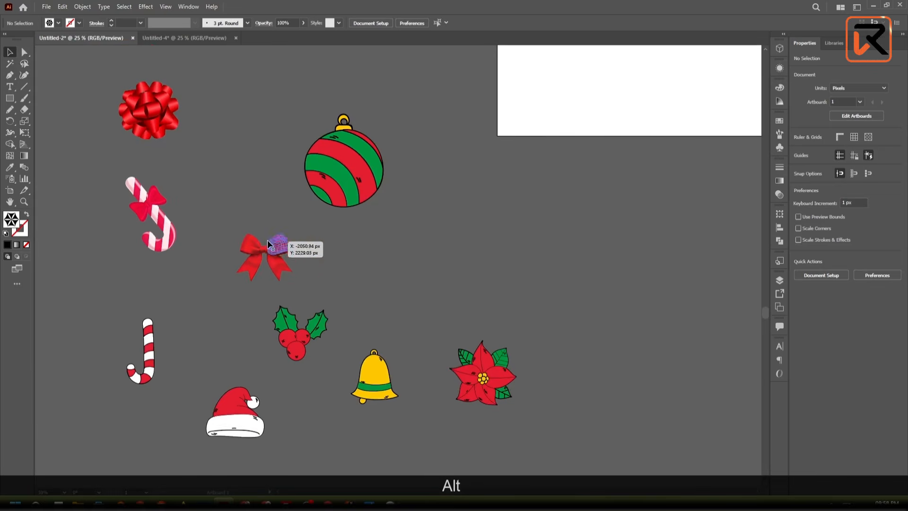
- Open the blank artboard beside the Christmas motifs for editing
drag(333, 271, 261, 325)
scroll(266, 323, down, 3)
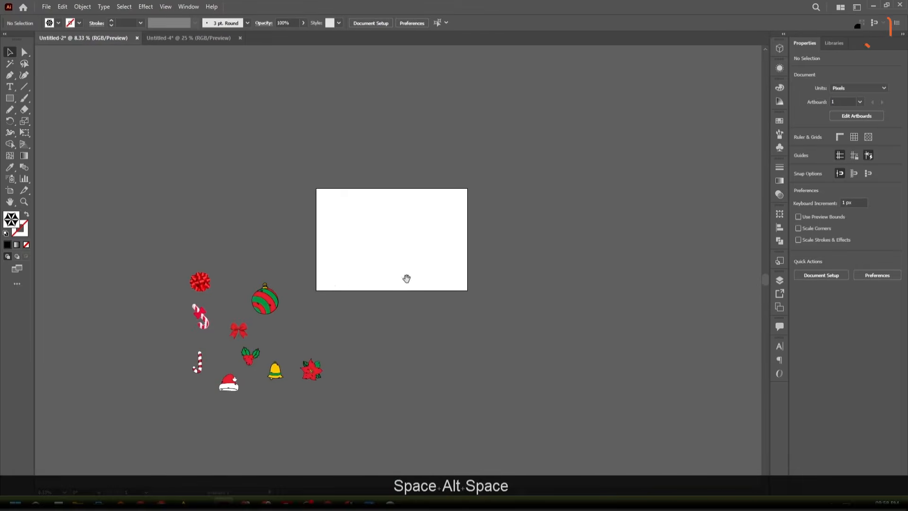
drag(405, 278, 247, 295)
scroll(217, 241, up, 4)
scroll(217, 241, down, 3)
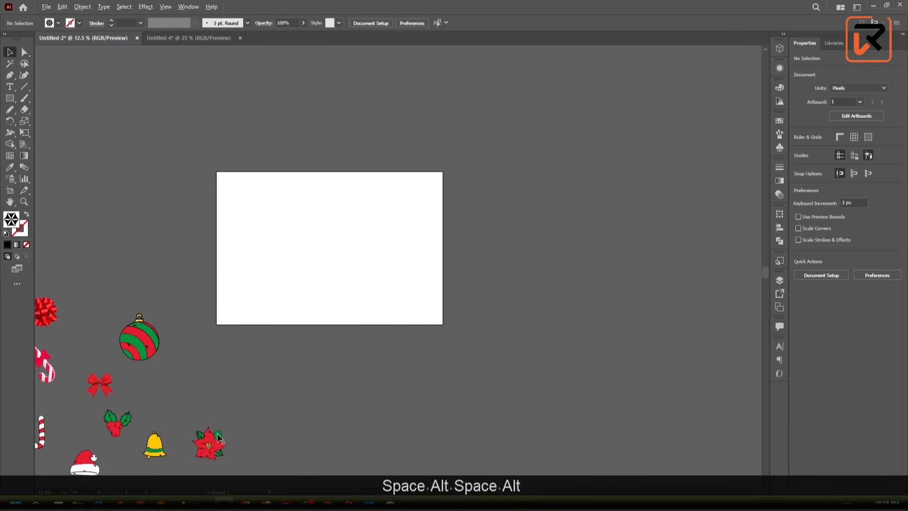
scroll(328, 226, up, 1)
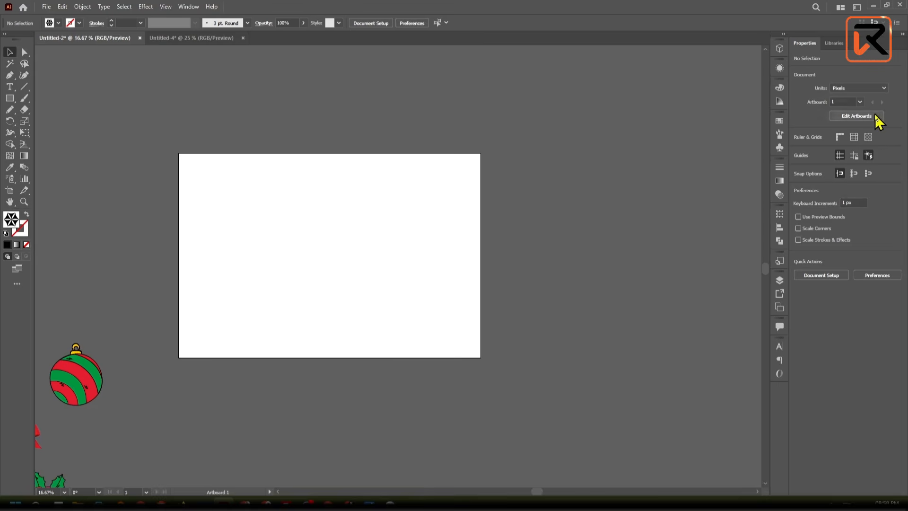
click(857, 116)
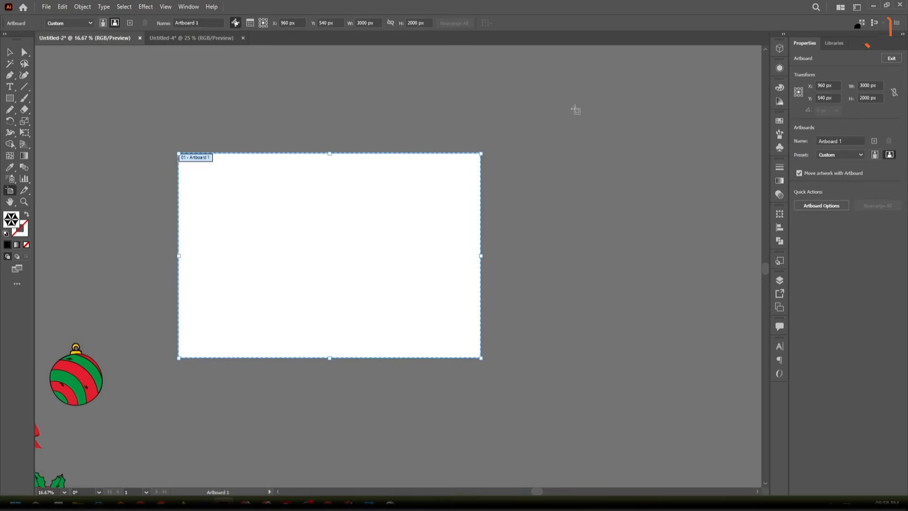
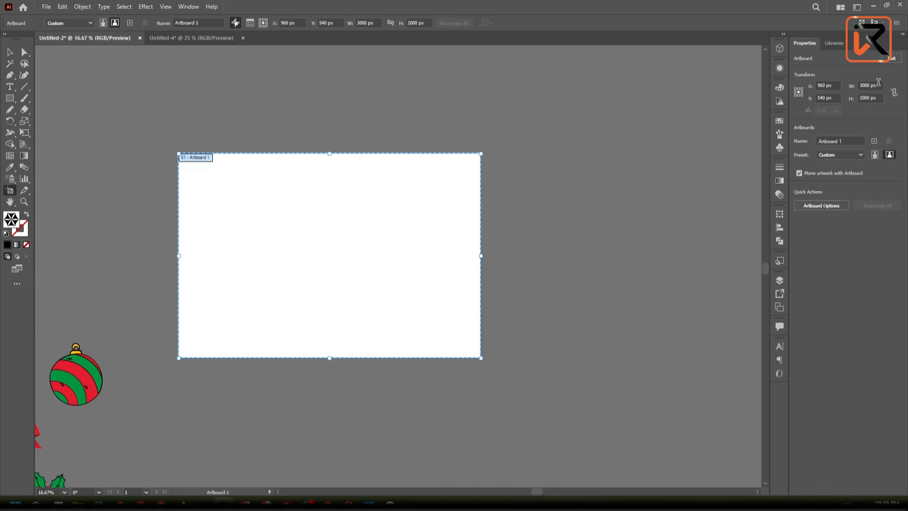
- Check the blank artboard's width and height, and leave artboard editing
click(10, 53)
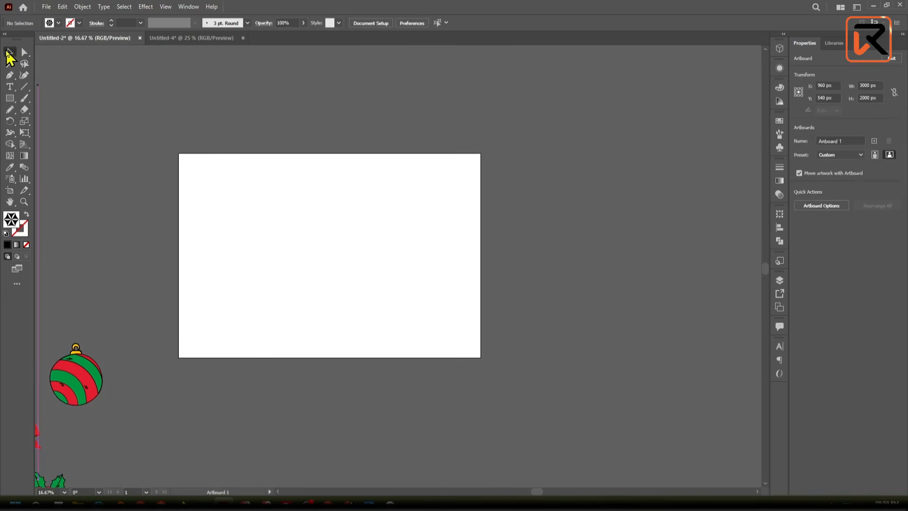
click(333, 116)
click(867, 118)
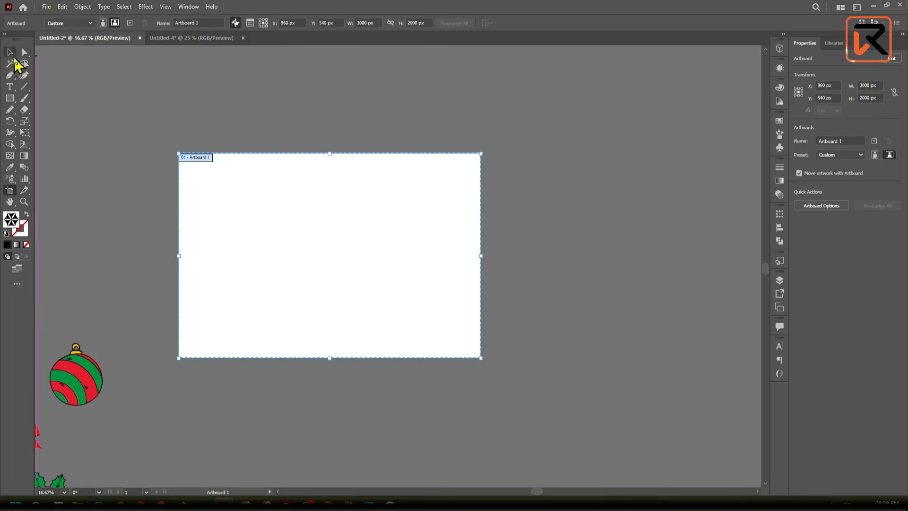
click(12, 53)
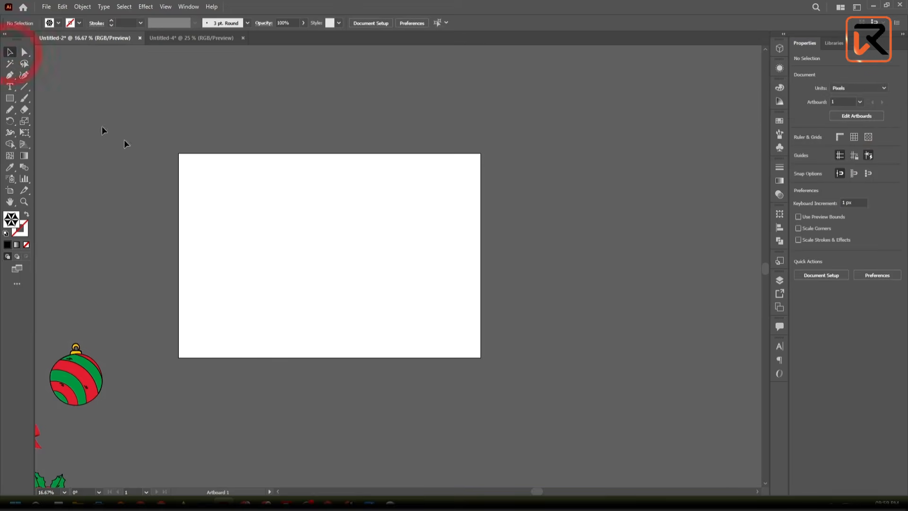
click(542, 152)
click(501, 400)
- Handwrite a zero beside the artboard's left edge and another across its top edge with the Pencil tool
key(space)
drag(323, 361, 423, 351)
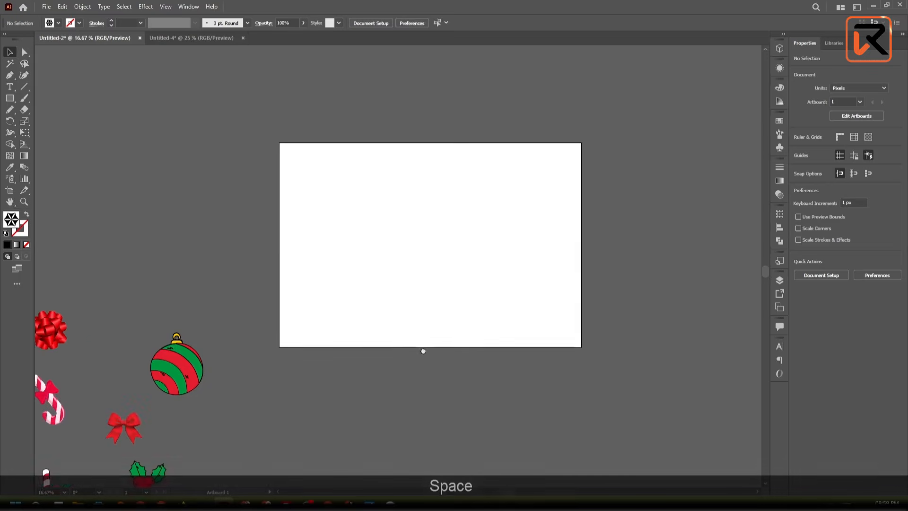
scroll(284, 166, up, 1)
scroll(285, 166, down, 1)
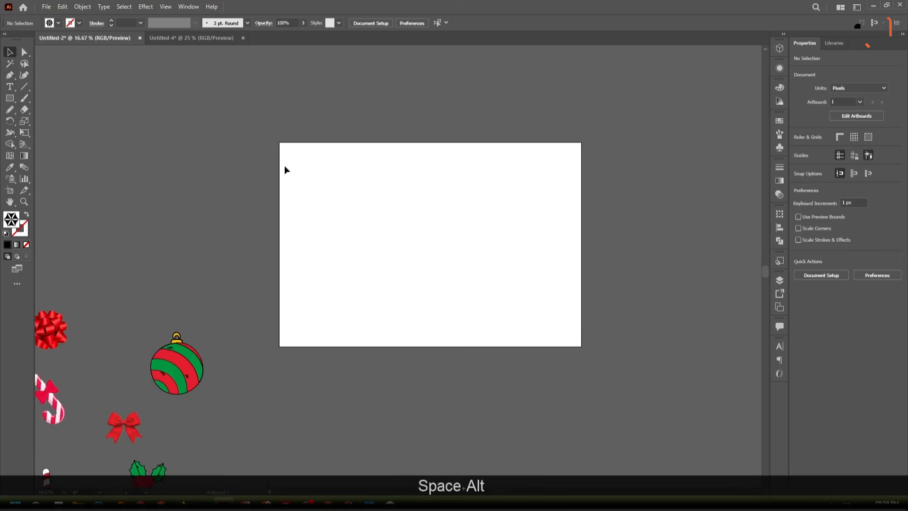
key(space)
drag(285, 170, 237, 184)
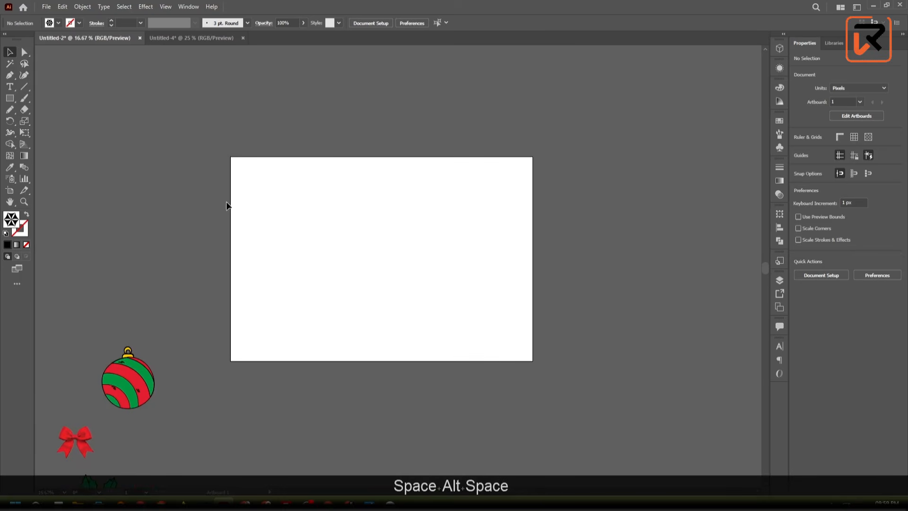
drag(9, 109, 38, 120)
mouse_move(219, 193)
mouse_down()
mouse_move(221, 220)
mouse_move(223, 191)
mouse_up()
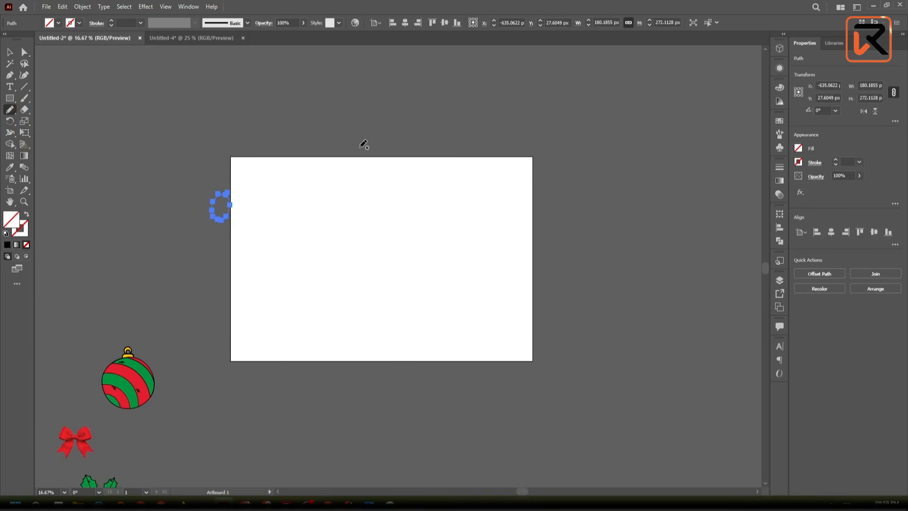
mouse_move(268, 154)
mouse_down()
mouse_move(279, 142)
mouse_move(271, 146)
mouse_up()
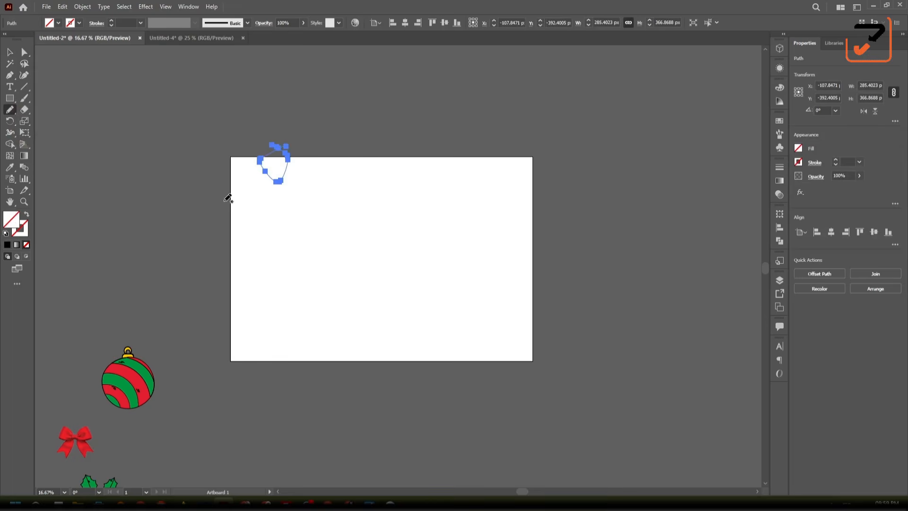
- Give both handwritten zeros a 5 pt stroke and deselect them
click(10, 53)
drag(156, 116, 369, 277)
click(110, 21)
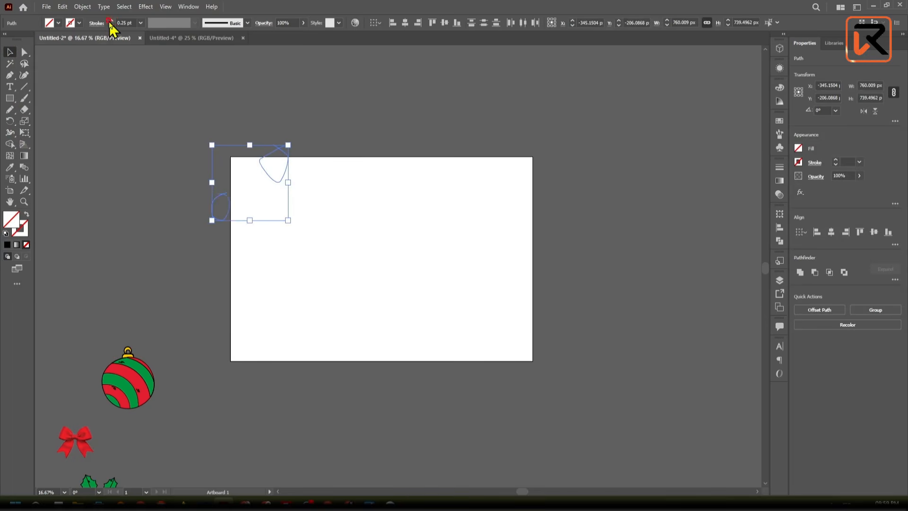
click(111, 21)
click(110, 22)
click(110, 21)
click(110, 21)
click(110, 21)
click(110, 21)
click(111, 22)
click(138, 167)
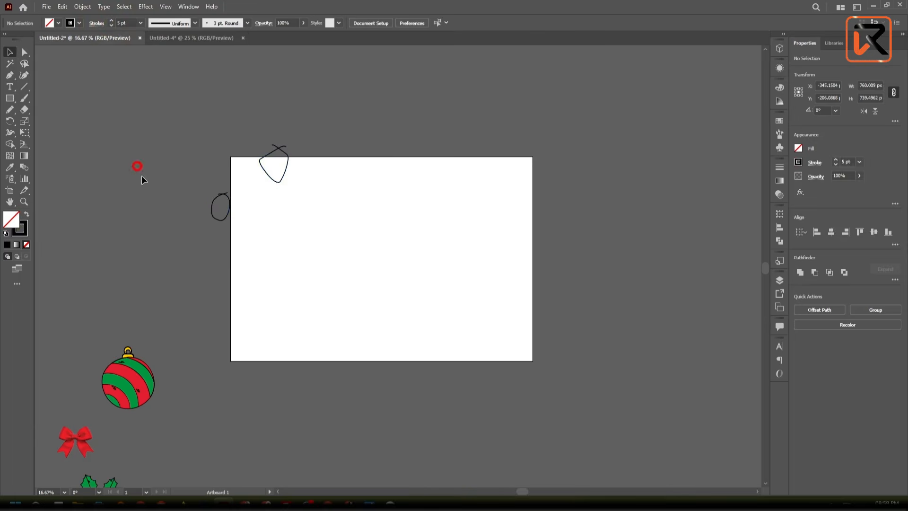
- Draw a horizontal freehand arrow across the artboard from the left zero and handwrite 3000 beyond its right edge
click(12, 110)
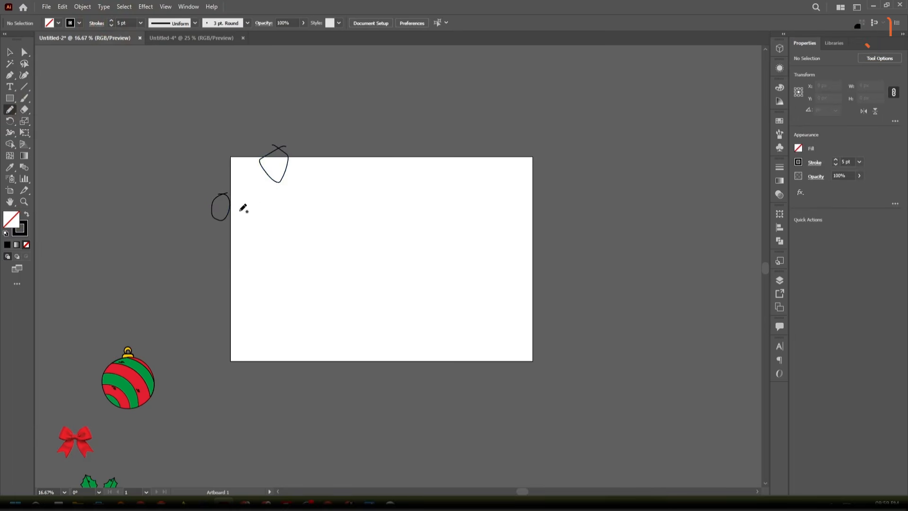
drag(238, 209, 513, 208)
drag(404, 205, 394, 238)
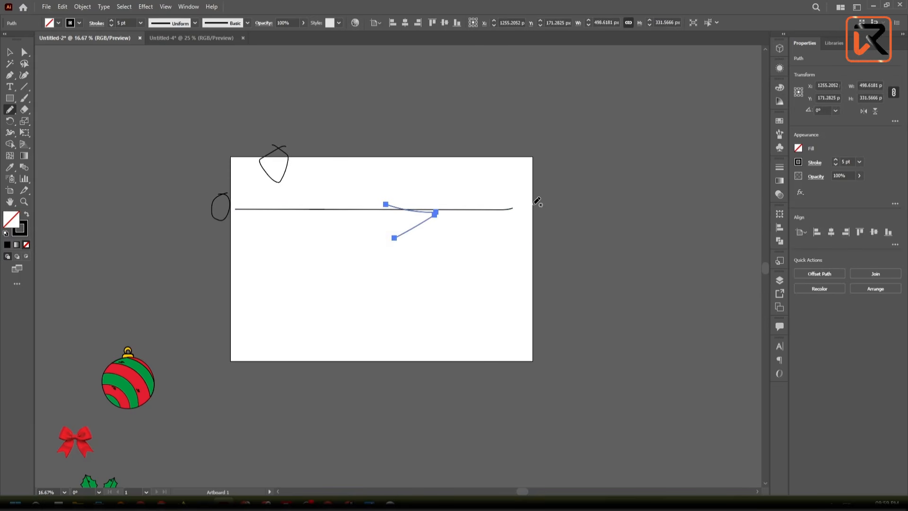
mouse_move(534, 204)
mouse_down()
mouse_move(574, 248)
mouse_move(559, 258)
mouse_up()
mouse_move(616, 192)
mouse_down()
mouse_move(596, 196)
mouse_move(633, 229)
mouse_move(639, 186)
mouse_up()
drag(675, 225, 683, 202)
key(alt)
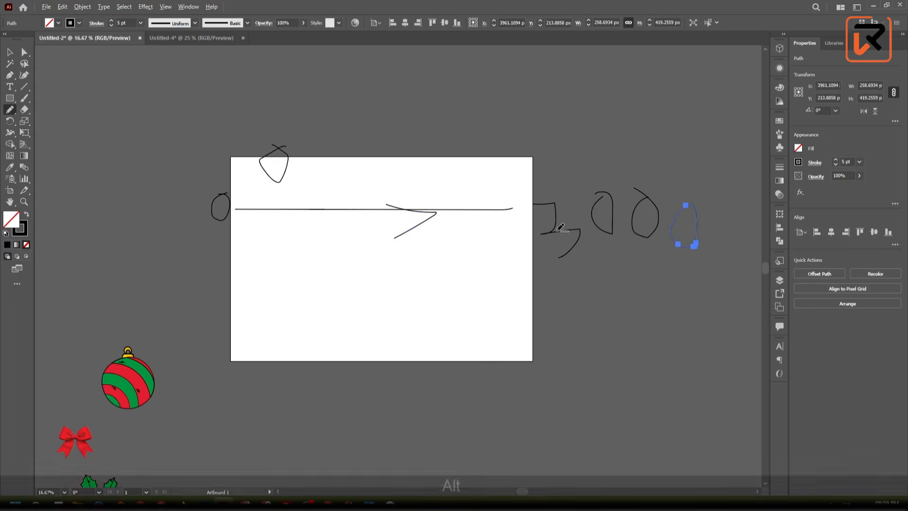
- Draw a vertical freehand line down the artboard from the top zero and handwrite 2000 below the artboard
drag(624, 287, 599, 265)
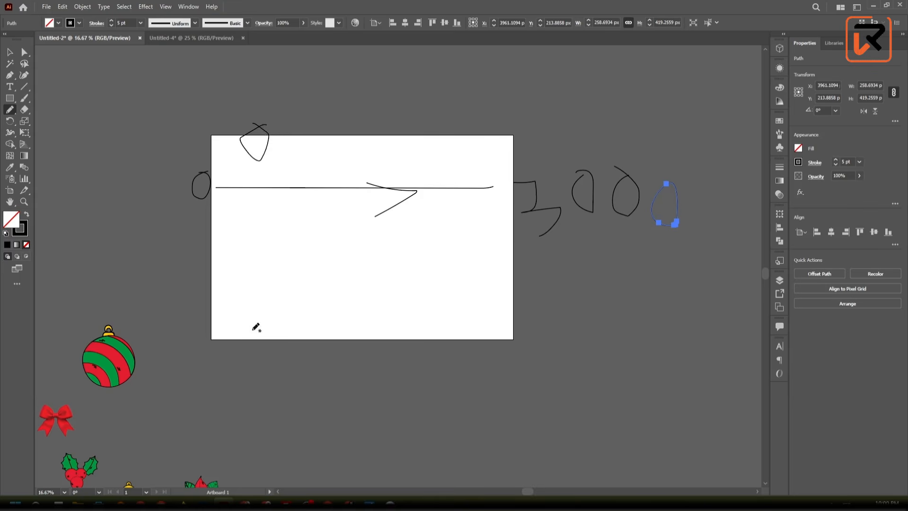
drag(262, 160, 259, 329)
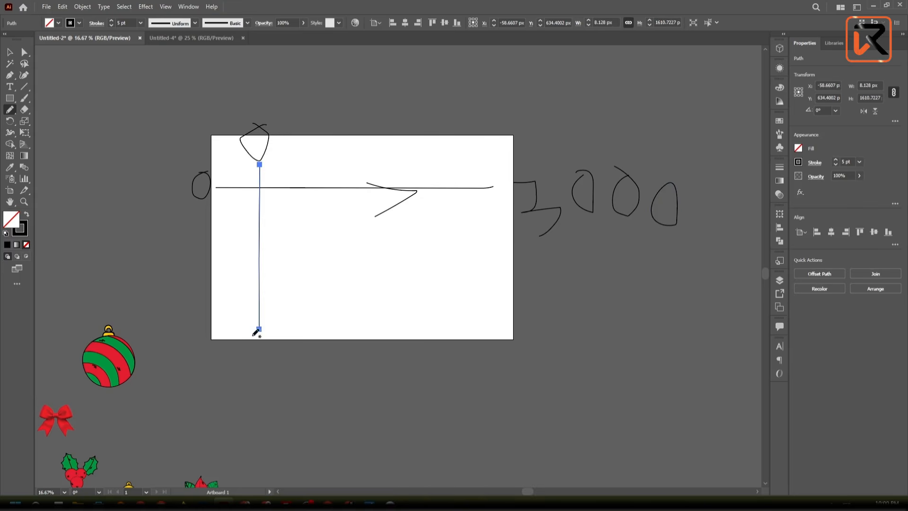
drag(235, 363, 254, 359)
drag(273, 405, 281, 416)
mouse_move(288, 369)
mouse_down()
mouse_move(331, 389)
mouse_move(315, 371)
mouse_move(338, 393)
mouse_move(362, 388)
mouse_move(346, 376)
mouse_up()
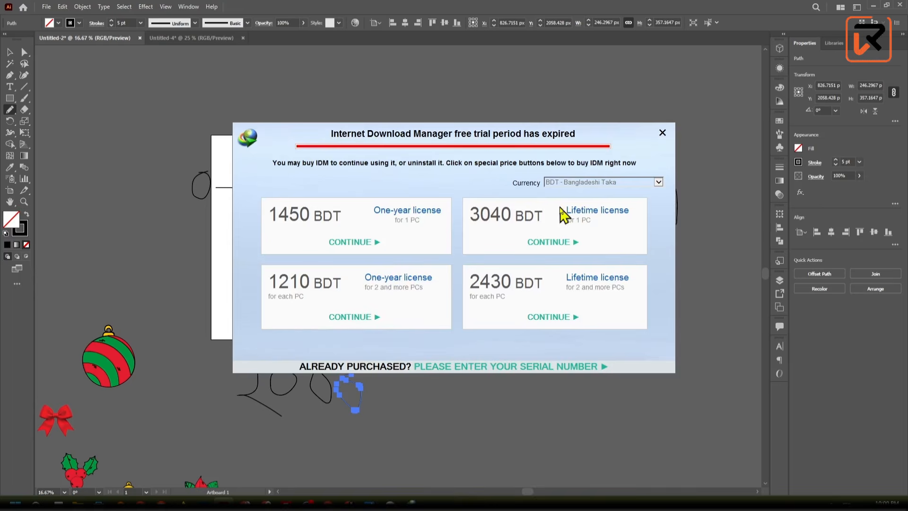
- Dismiss the download manager's trial notice and delete all the freehand annotations on and around the artboard
click(662, 134)
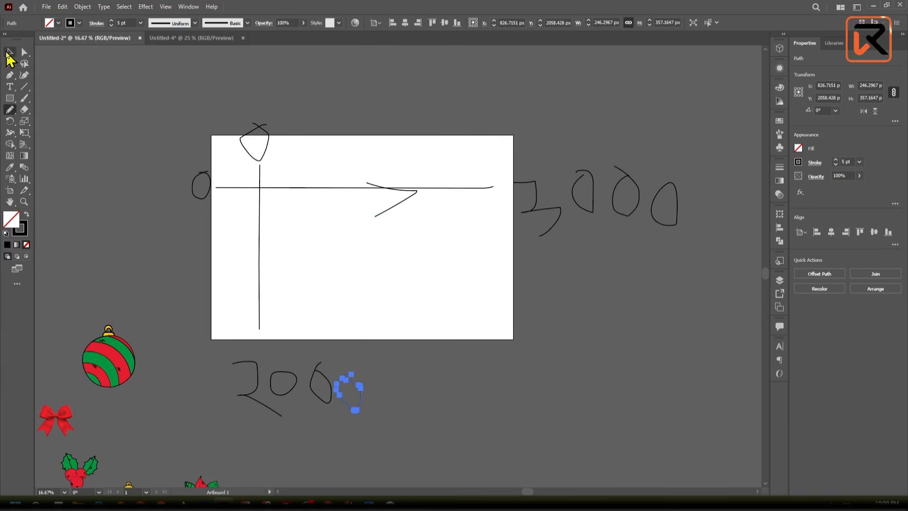
click(9, 53)
mouse_move(160, 103)
mouse_down()
mouse_move(449, 320)
mouse_move(646, 425)
mouse_move(684, 410)
mouse_up()
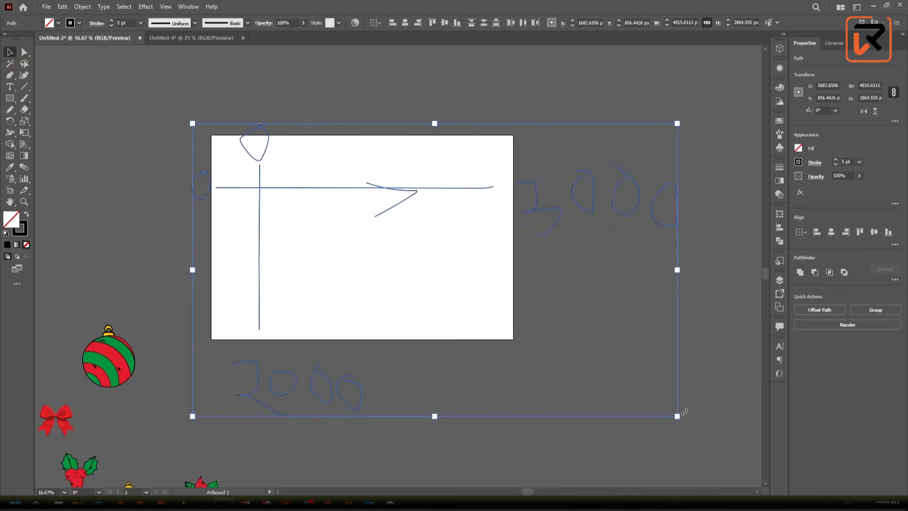
key(Delete)
- Move the yellow bell onto the artboard's top-left corner so that it straddles both edges, and deselect it
scroll(218, 346, down, 5)
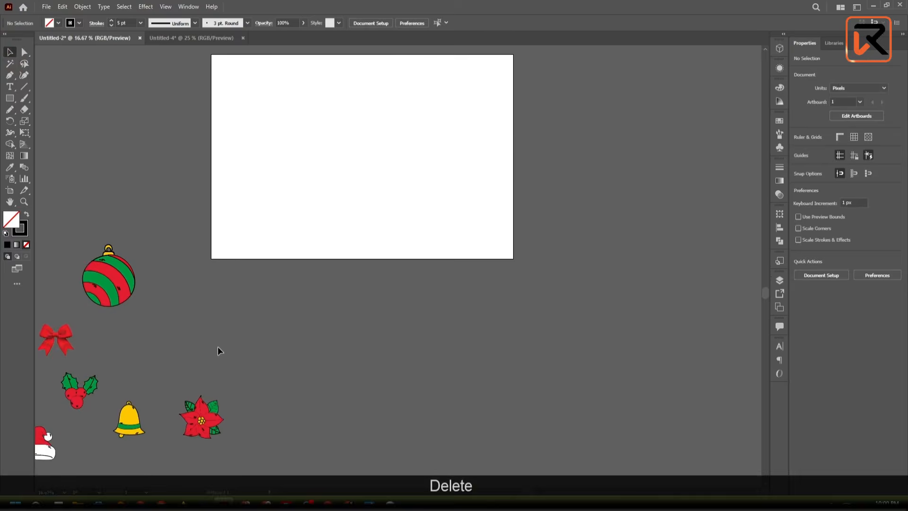
scroll(217, 346, down, 1)
drag(213, 339, 373, 316)
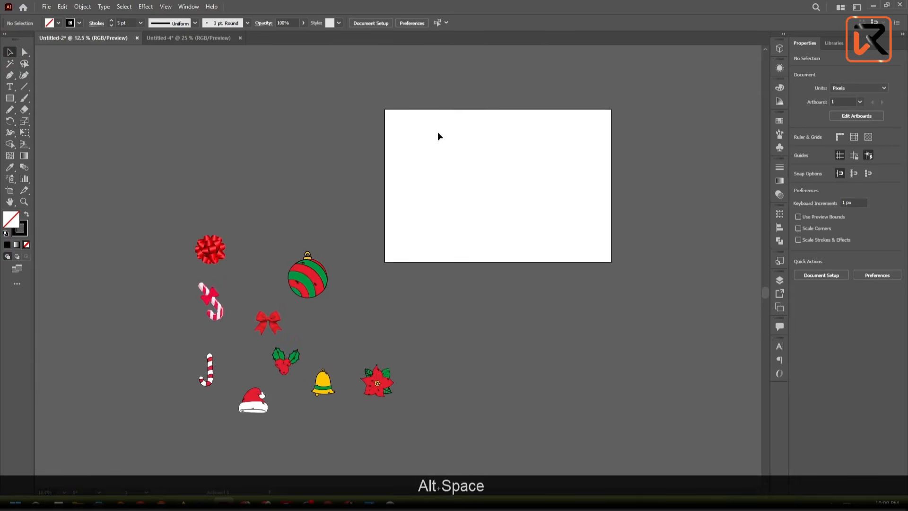
scroll(388, 118, up, 1)
scroll(360, 277, down, 3)
scroll(316, 292, up, 2)
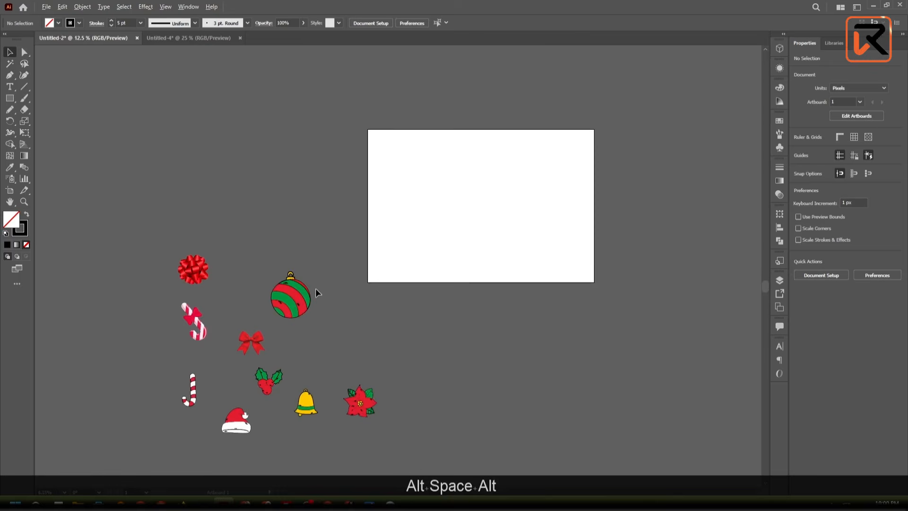
key(alt)
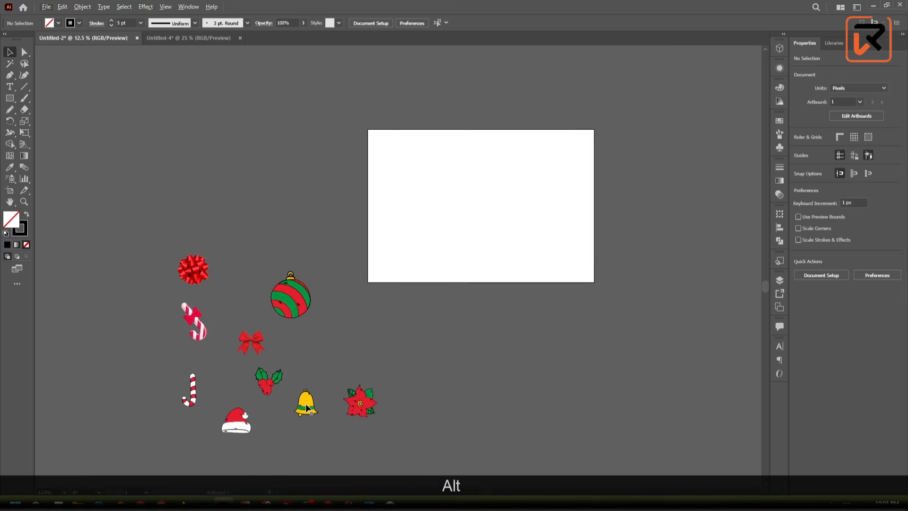
drag(306, 408, 369, 138)
scroll(369, 137, up, 5)
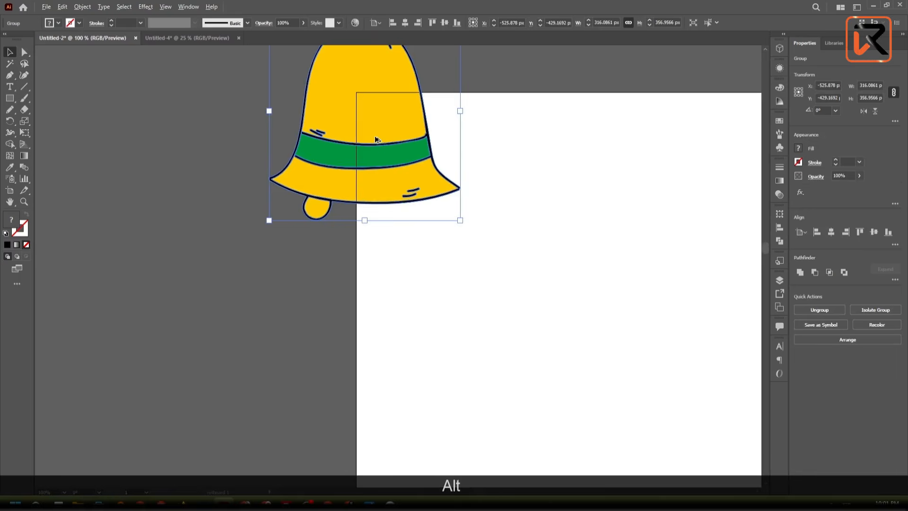
drag(373, 168, 361, 261)
click(427, 214)
- Move the round red gift bow onto the artboard's top edge, to the right of the bell, and deselect it
scroll(427, 213, down, 4)
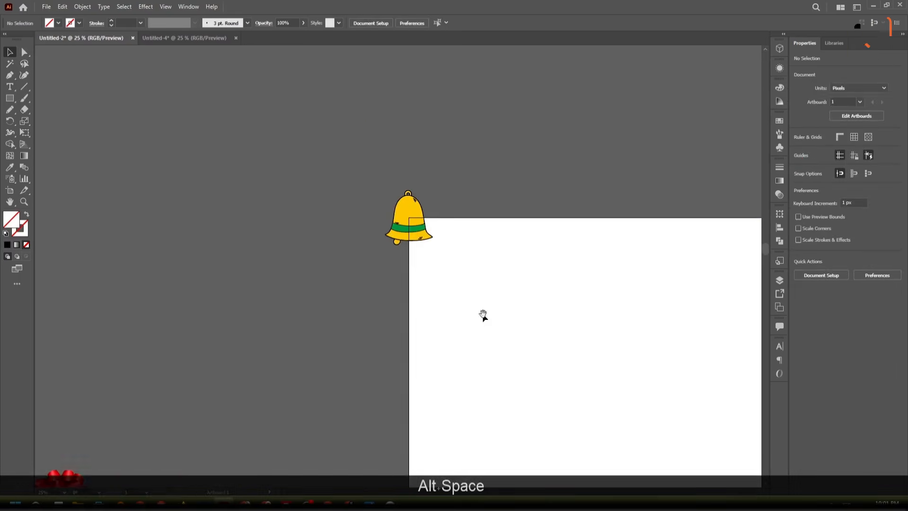
drag(483, 314, 379, 257)
scroll(378, 257, down, 3)
scroll(290, 341, down, 2)
scroll(281, 339, up, 2)
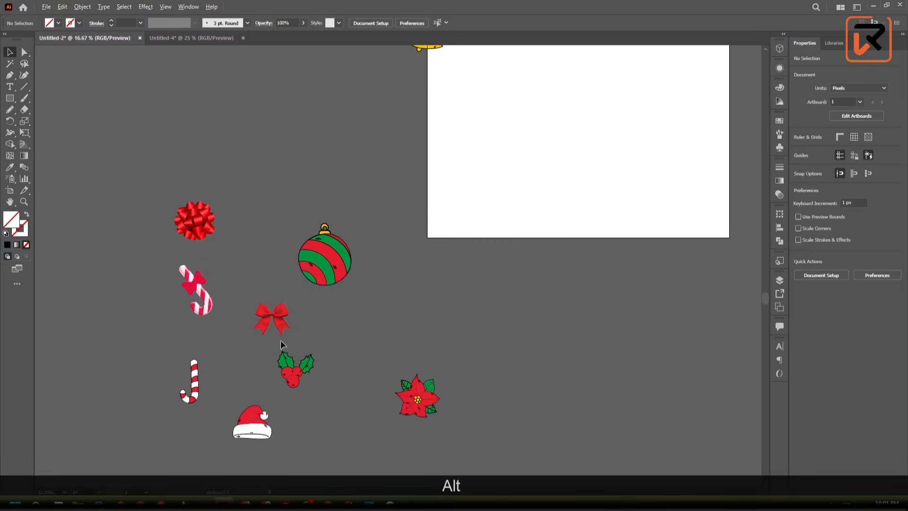
scroll(326, 281, down, 1)
scroll(327, 282, down, 1)
key(space)
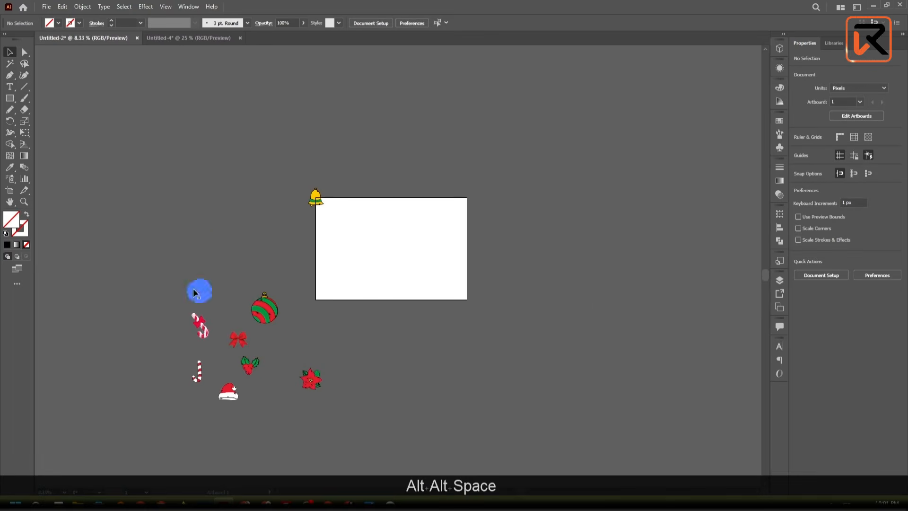
drag(194, 289, 329, 161)
scroll(345, 196, up, 6)
click(506, 146)
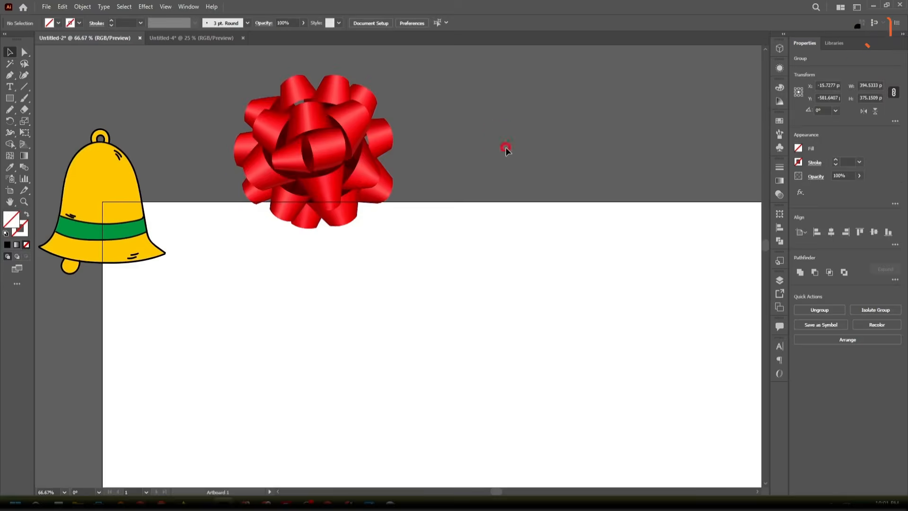
- Select the red gift bow on the top edge to examine its dense mesh paths, and deselect it
scroll(506, 146, down, 5)
drag(541, 261, 409, 217)
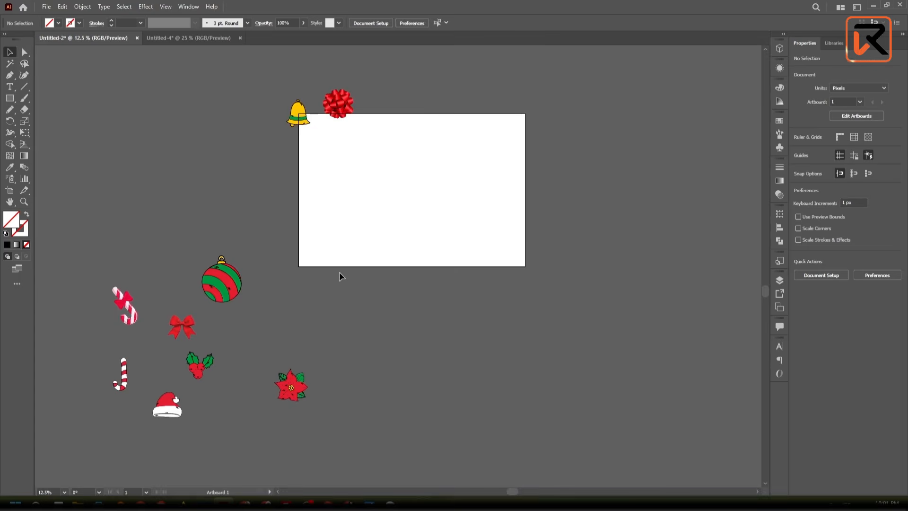
scroll(343, 107, up, 5)
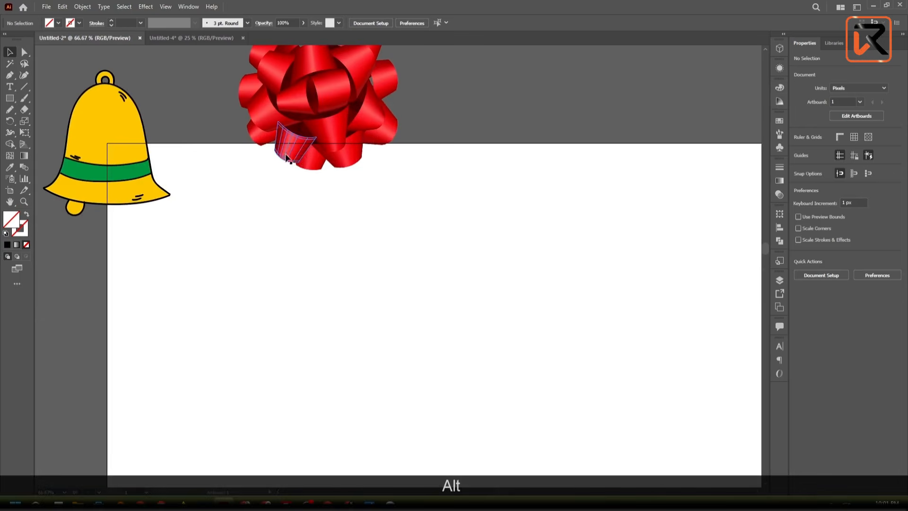
scroll(276, 152, up, 6)
drag(189, 133, 675, 362)
scroll(552, 211, down, 6)
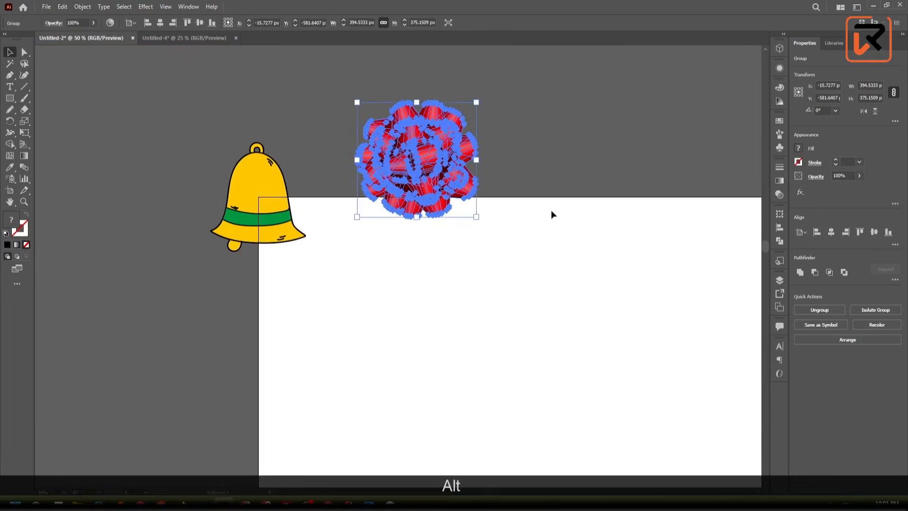
drag(551, 211, 476, 379)
click(476, 382)
drag(317, 283, 268, 254)
scroll(260, 275, down, 3)
click(237, 249)
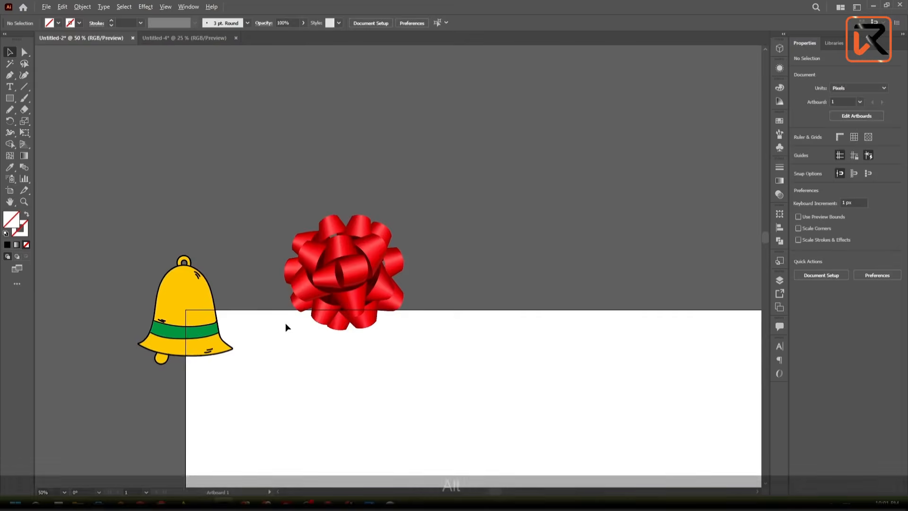
- Examine up close how the gift bow's loops cross the artboard's top edge
scroll(314, 270, up, 6)
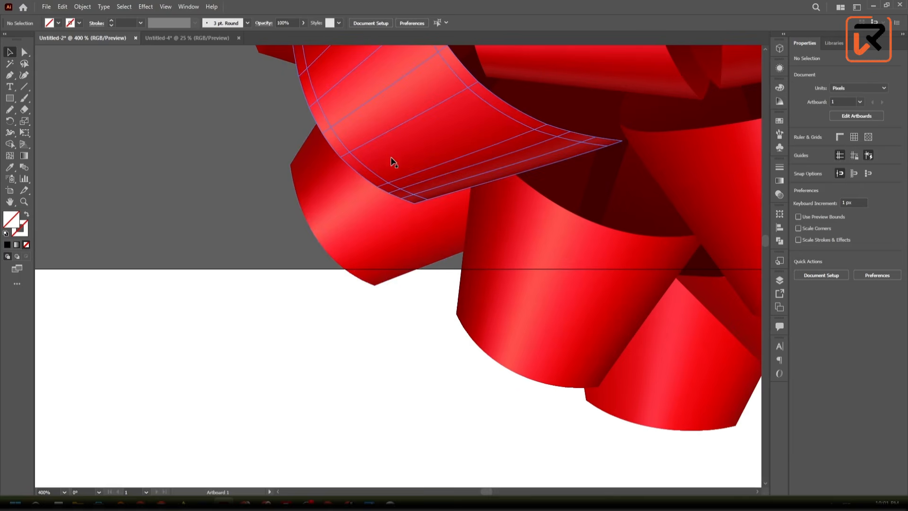
click(380, 392)
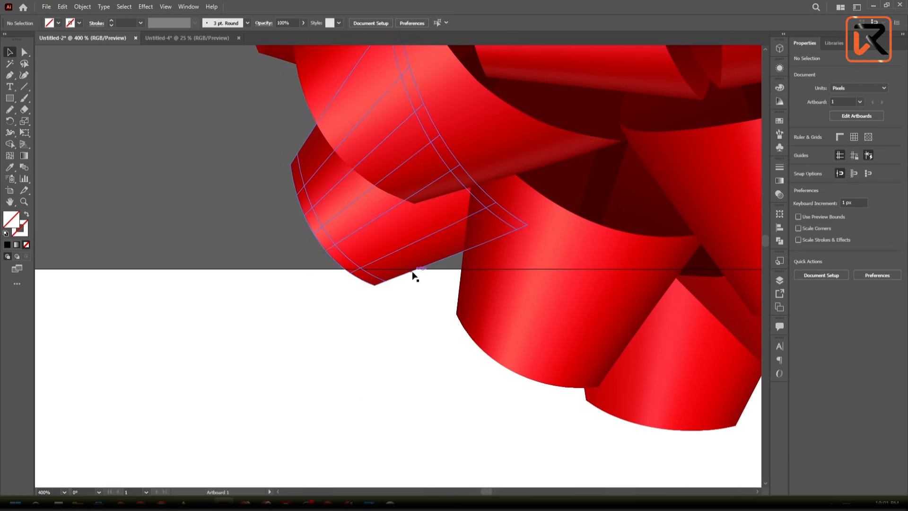
click(404, 335)
scroll(404, 335, down, 3)
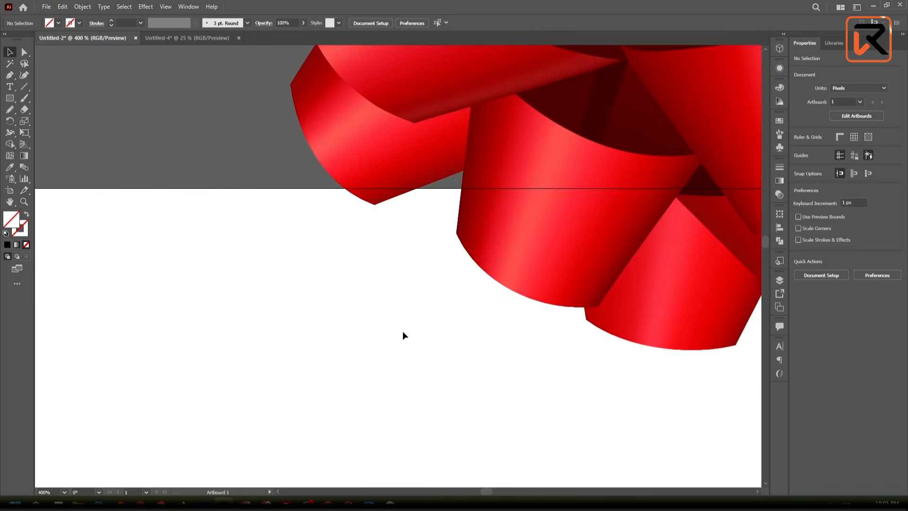
scroll(402, 331, down, 9)
scroll(402, 334, down, 3)
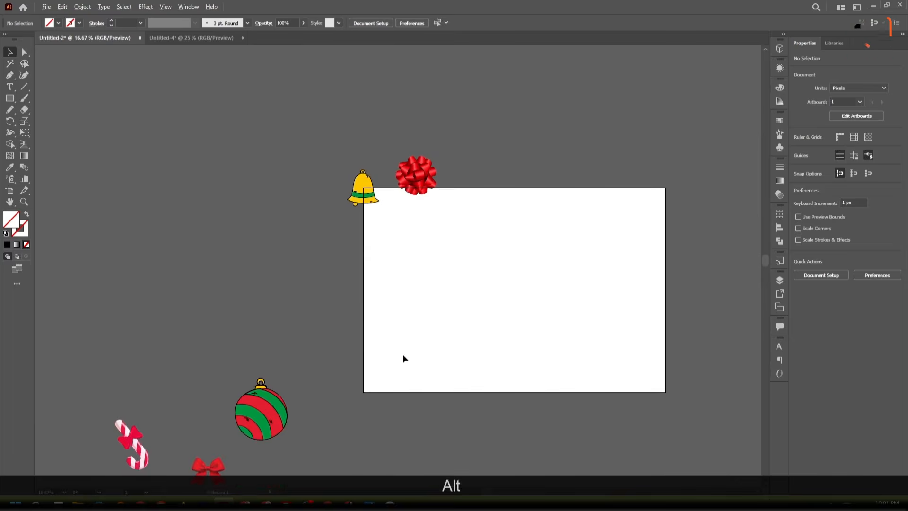
- Move the candy cane with the bow onto the artboard's top edge, to the right of the round gift bow
scroll(402, 354, up, 1)
scroll(402, 354, down, 2)
drag(403, 355, 388, 353)
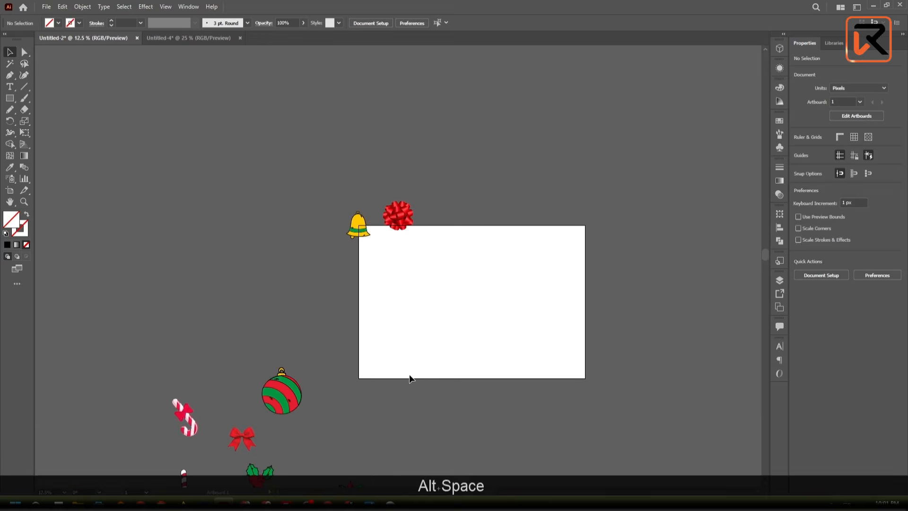
scroll(409, 375, down, 1)
scroll(410, 375, down, 1)
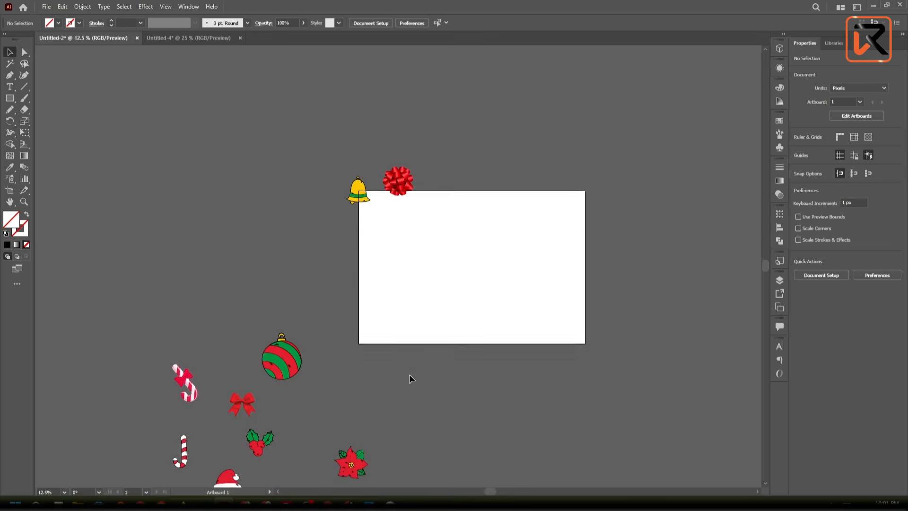
scroll(409, 375, down, 2)
key(alt)
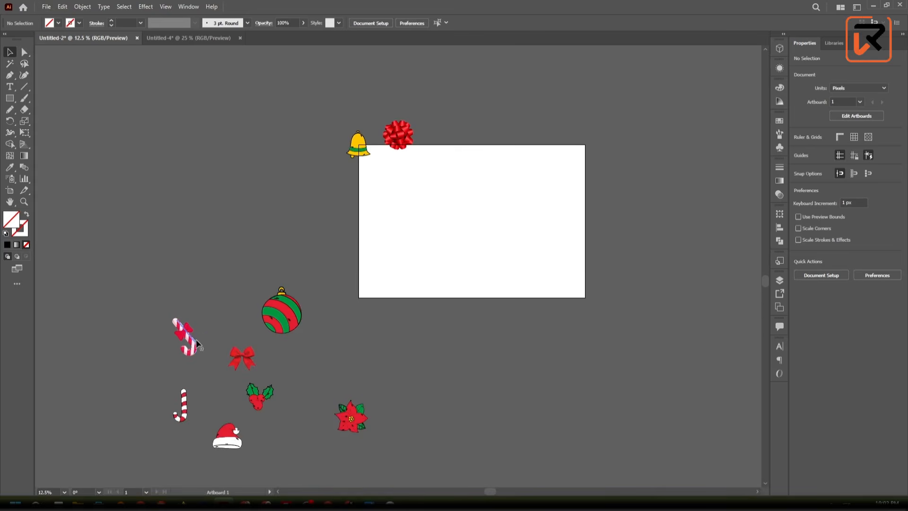
drag(196, 339, 463, 157)
scroll(457, 149, up, 5)
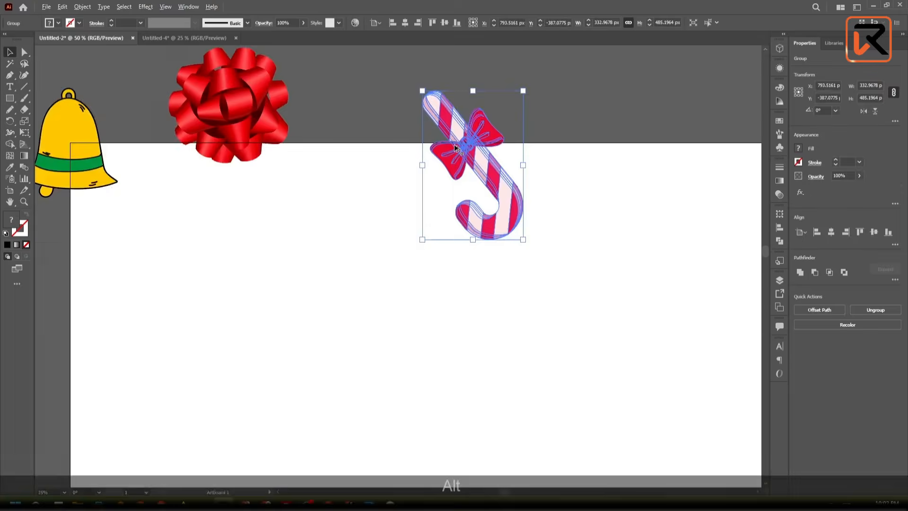
- Rotate the candy cane until it leans diagonally up to the right, position it across the artboard's top edge, and deselect it
drag(572, 76, 623, 246)
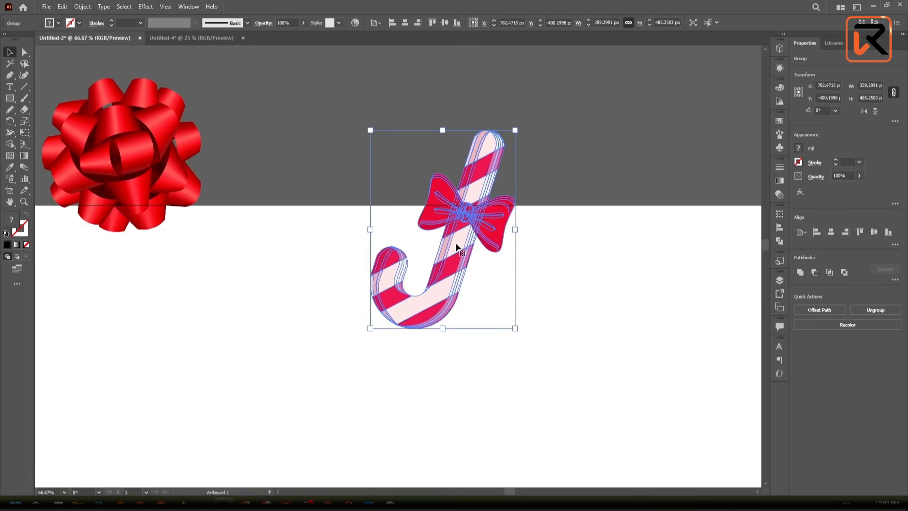
drag(457, 247, 428, 209)
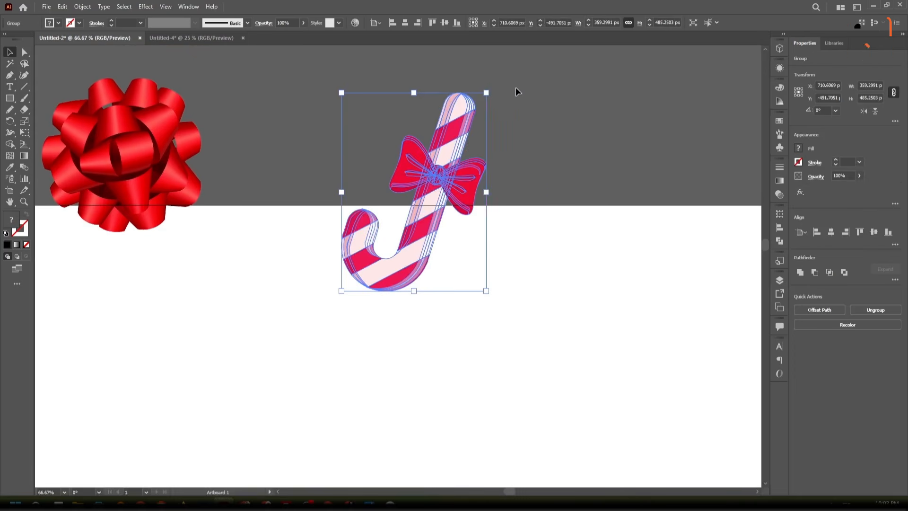
drag(493, 88, 544, 115)
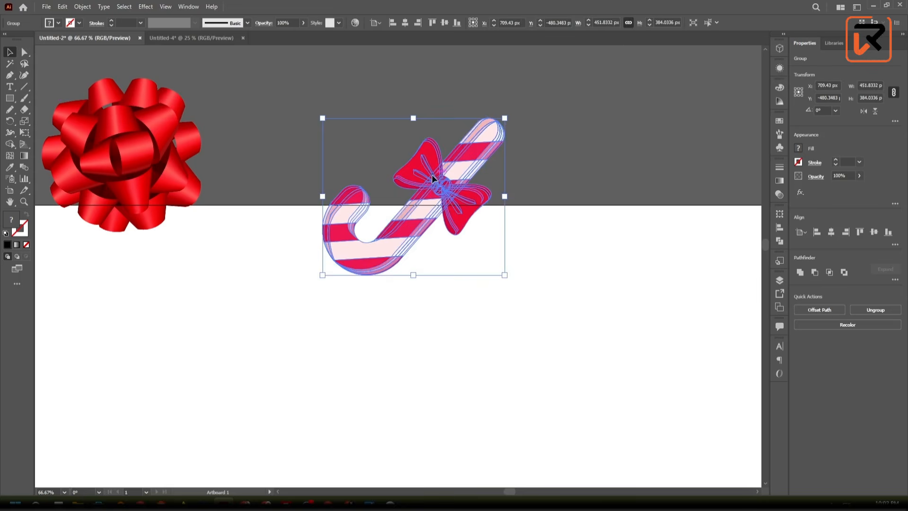
drag(433, 183, 434, 203)
click(659, 137)
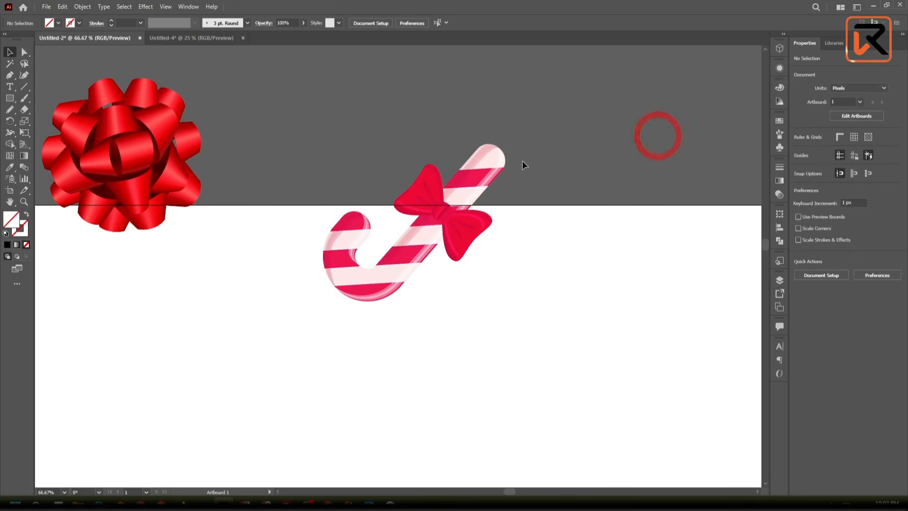
- Move the holly sprig onto the artboard's top edge, to the right of the candy cane
scroll(522, 162, down, 3)
drag(534, 213, 442, 186)
scroll(549, 201, down, 2)
scroll(356, 234, down, 2)
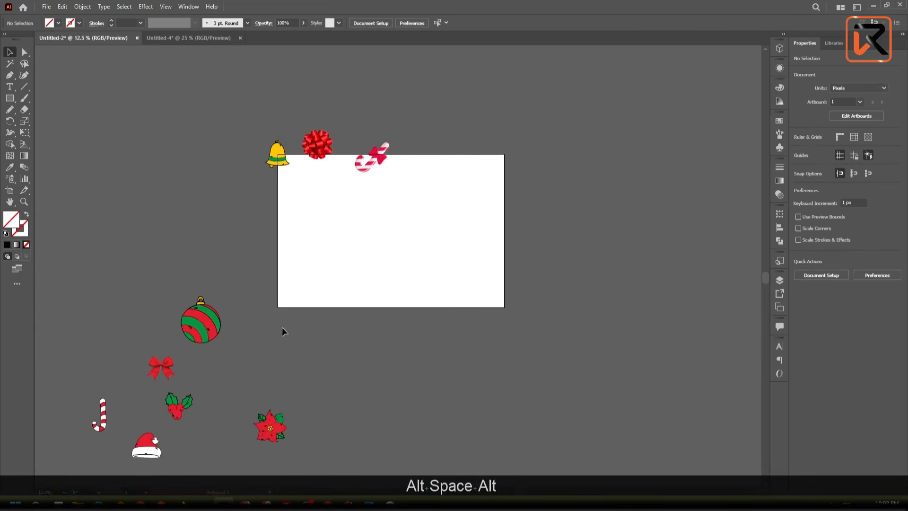
drag(222, 387, 258, 362)
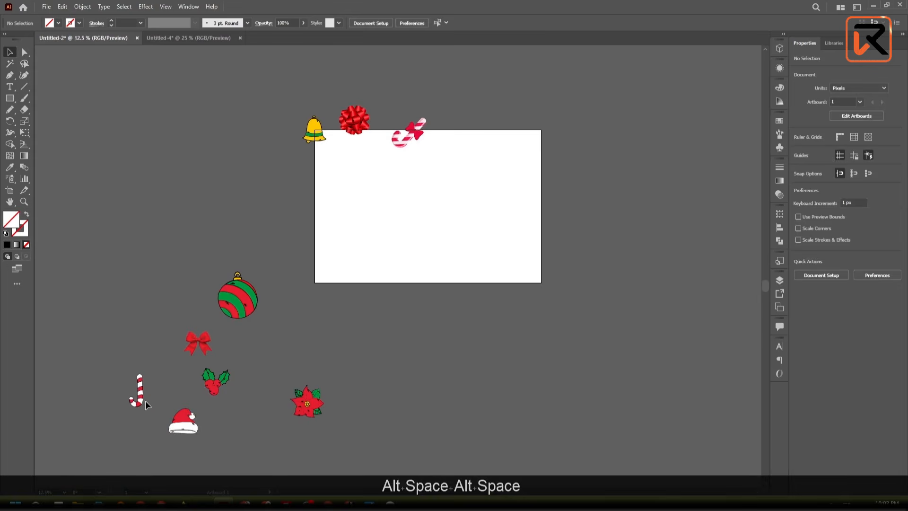
drag(213, 384, 452, 134)
scroll(453, 134, up, 5)
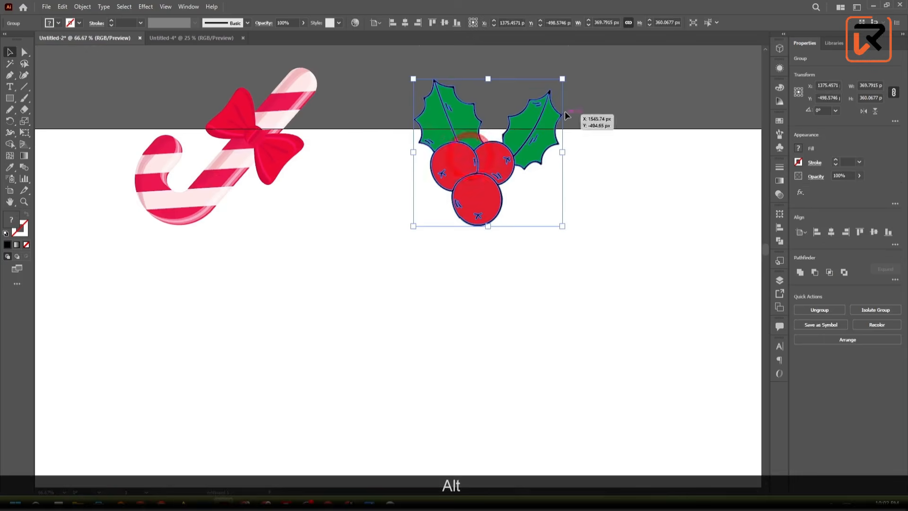
- Rotate the holly sprig to about 304°, position it across the artboard's top edge, and deselect it
drag(524, 151, 633, 271)
drag(429, 250, 430, 230)
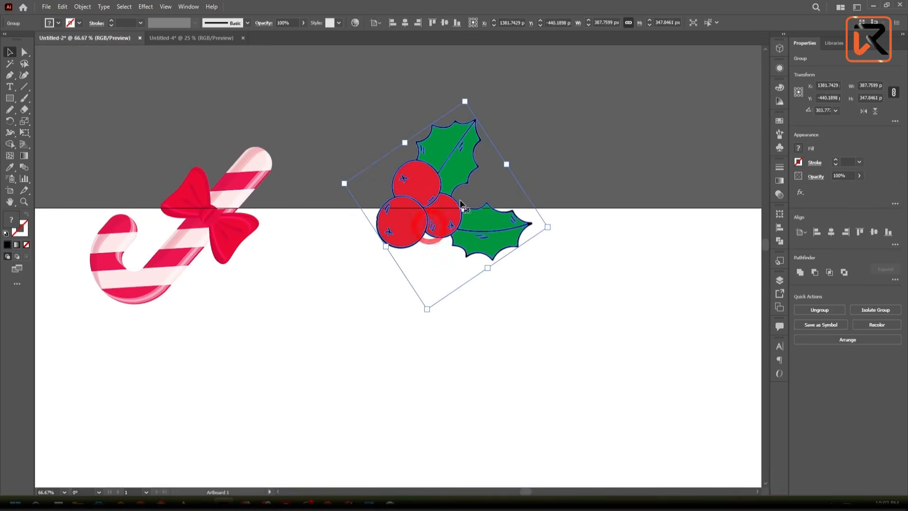
click(548, 121)
- Move the striped ornament to the right of the holly, with only its cap crossing the artboard's top edge, and deselect it
scroll(547, 122, down, 5)
scroll(398, 264, down, 3)
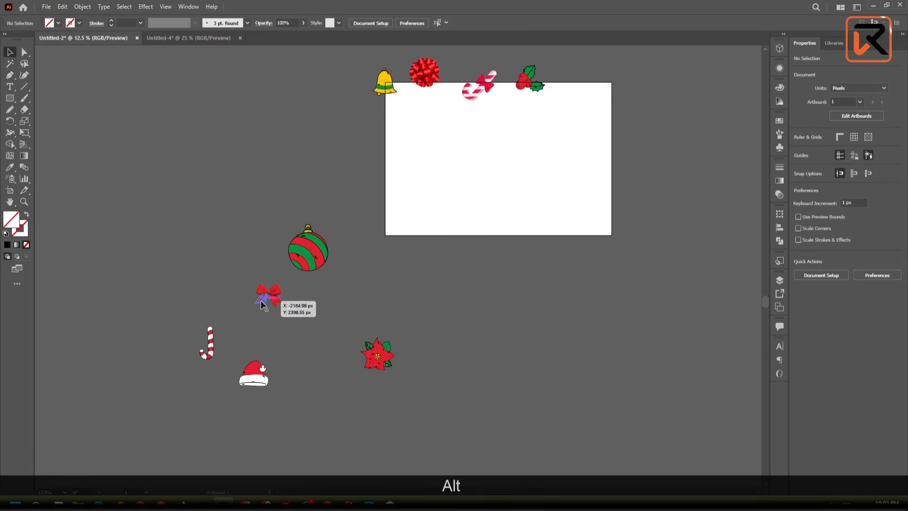
drag(301, 257, 570, 84)
scroll(617, 60, up, 4)
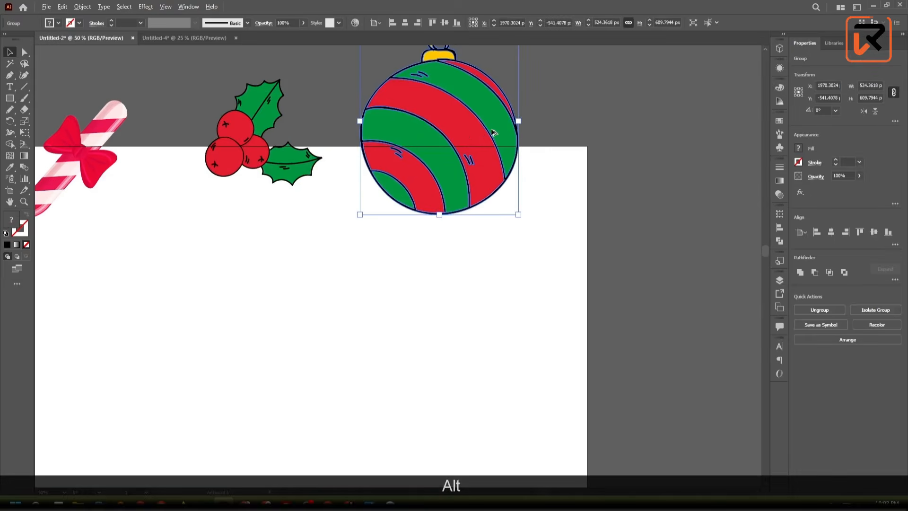
drag(463, 133, 456, 223)
click(490, 111)
- Review the motifs along the artboard's top edge and the unused ones outside the artboard
scroll(454, 243, down, 3)
drag(339, 292, 518, 247)
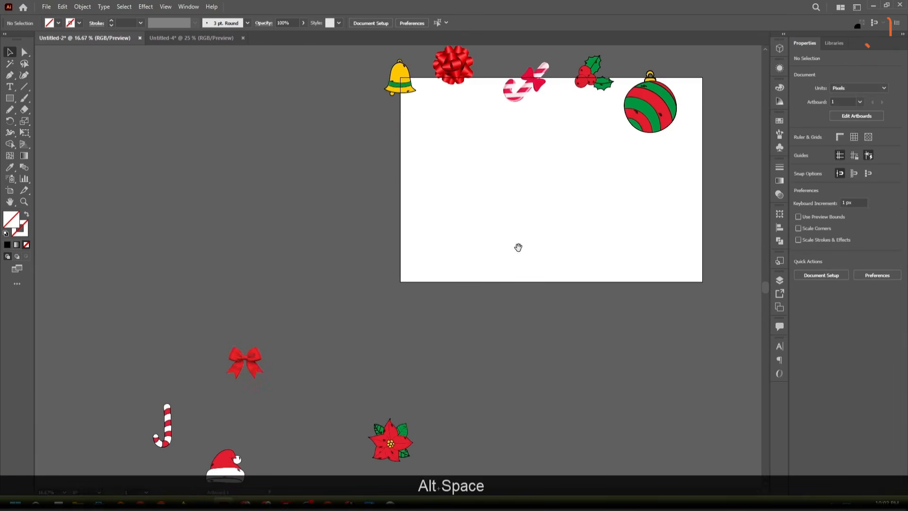
drag(424, 109, 355, 238)
scroll(337, 217, down, 2)
scroll(337, 217, down, 2)
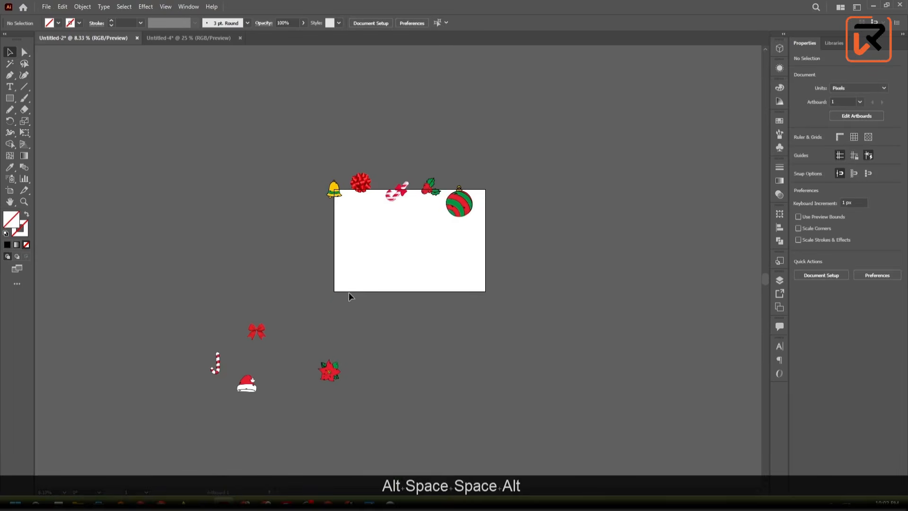
drag(348, 292, 351, 278)
key(alt)
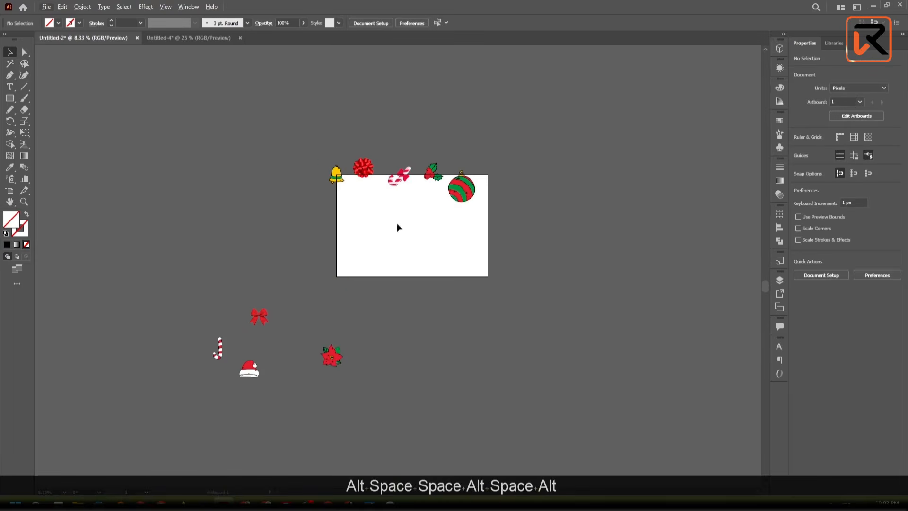
scroll(331, 226, up, 1)
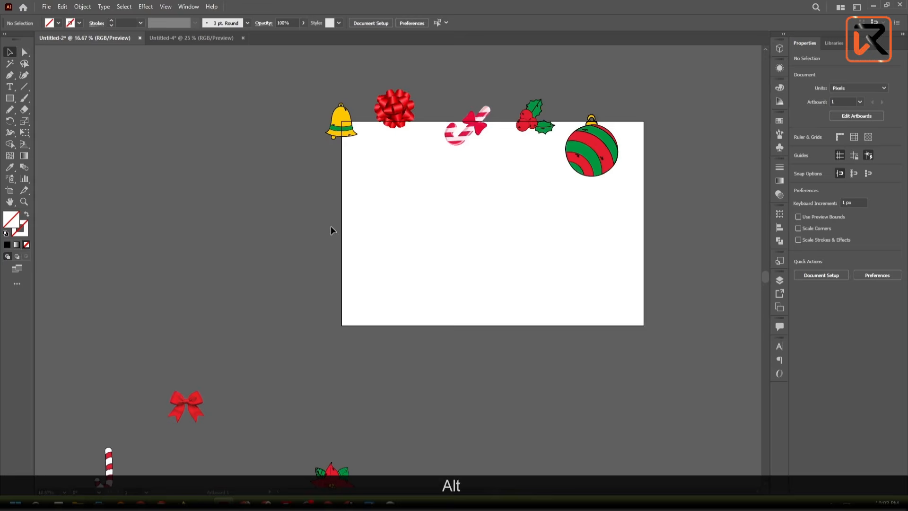
scroll(331, 223, down, 2)
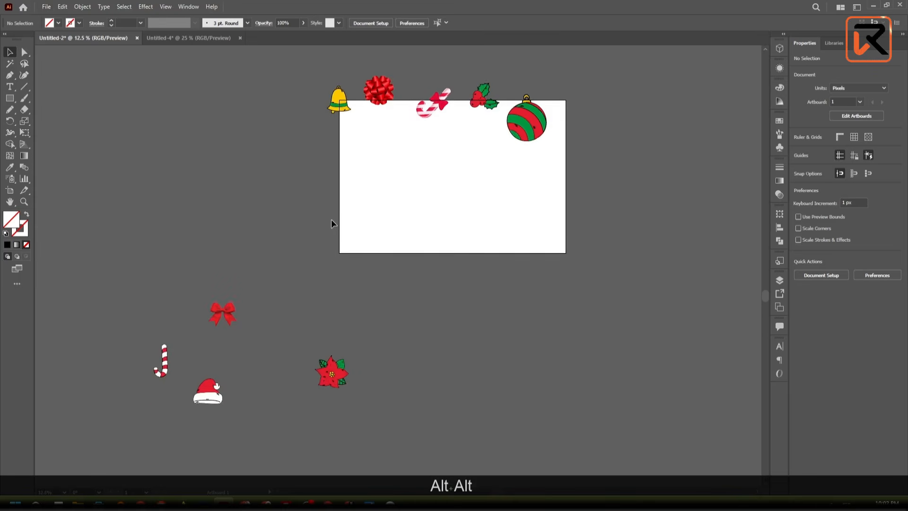
scroll(331, 222, up, 1)
scroll(331, 222, down, 2)
scroll(331, 223, down, 1)
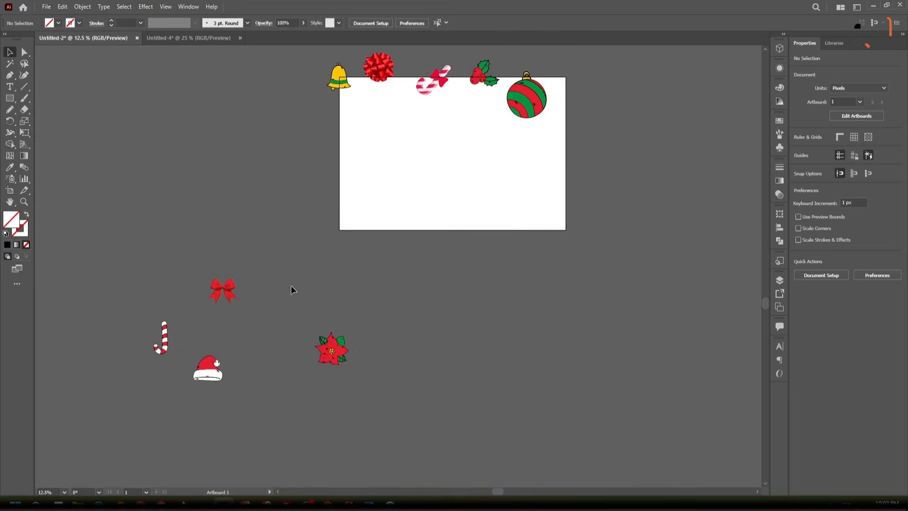
- Move the red ribbon bow onto the artboard's left edge below the bell, rotate it about 34°, and deselect it
scroll(361, 204, up, 2)
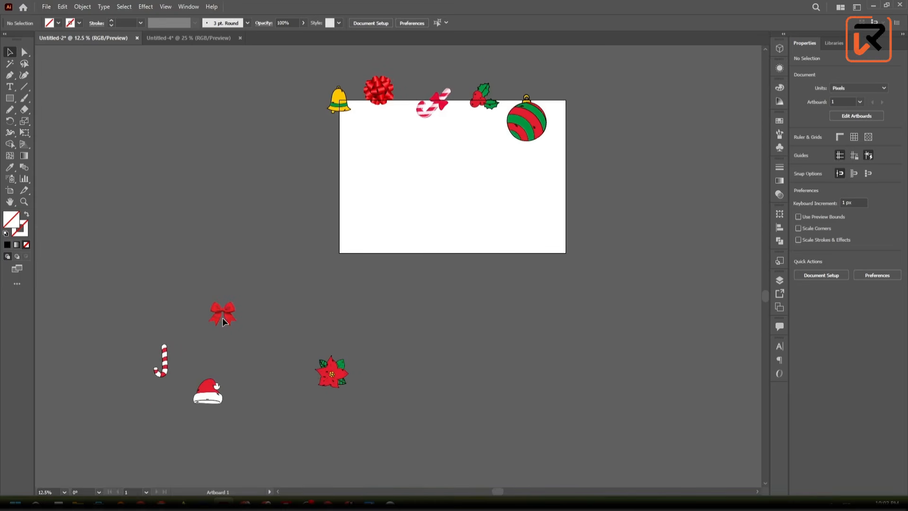
drag(223, 317, 338, 139)
scroll(340, 133, up, 5)
drag(399, 128, 361, 115)
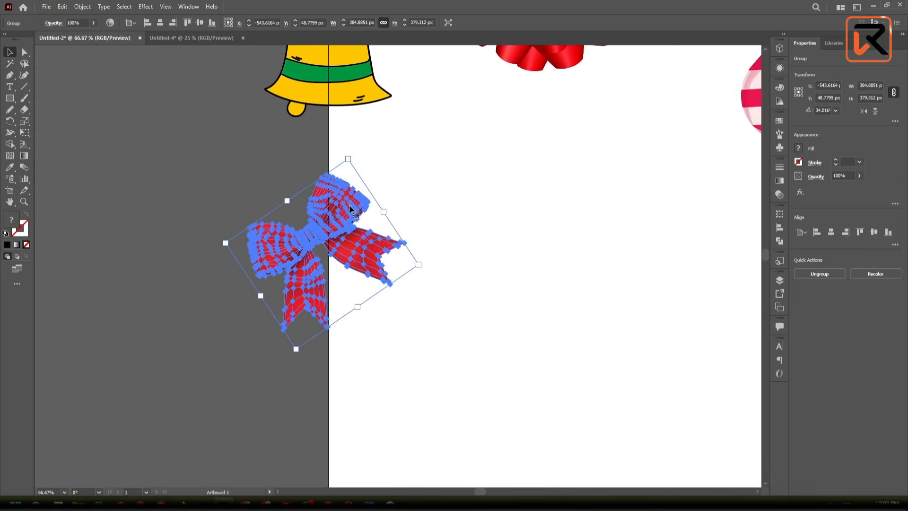
drag(340, 235, 346, 234)
click(395, 339)
- Move the poinsettia onto the artboard's left edge below the ribbon bow, and deselect it
scroll(393, 332, down, 4)
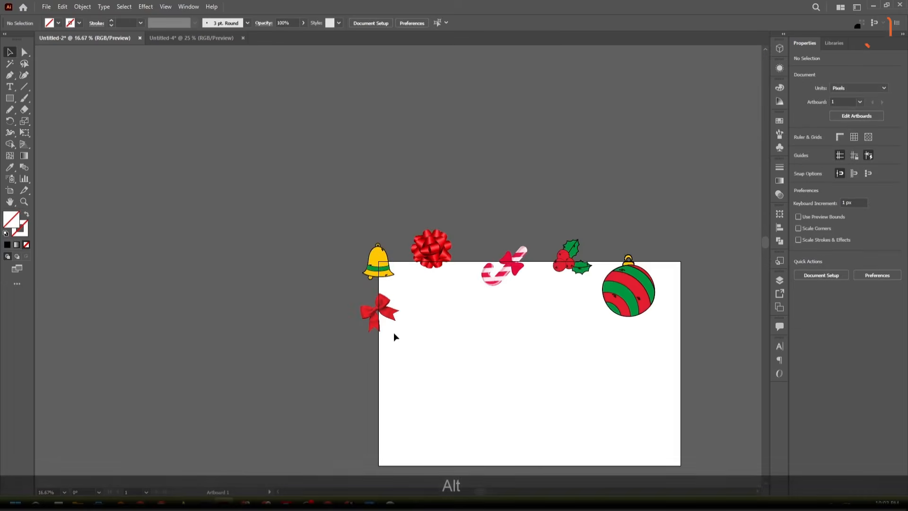
drag(421, 372, 345, 173)
scroll(301, 303, down, 1)
scroll(298, 349, down, 1)
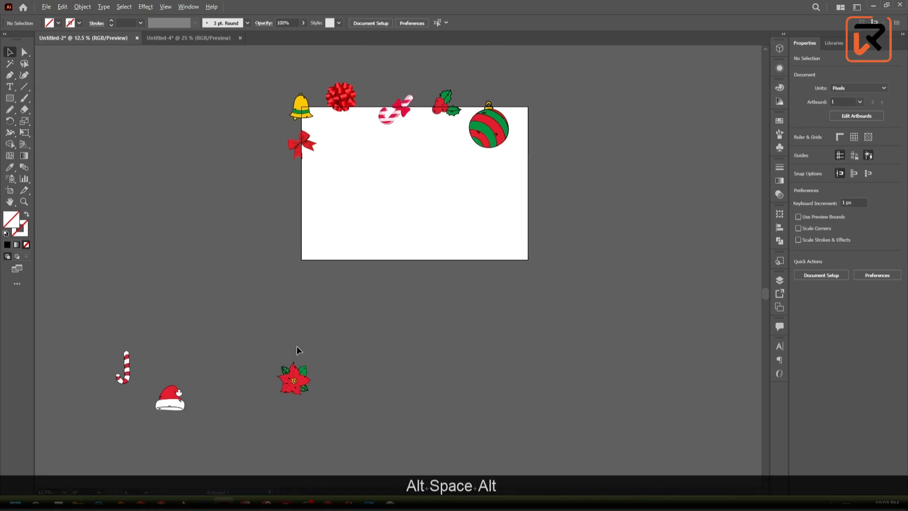
drag(297, 375, 327, 183)
scroll(298, 187, up, 5)
click(520, 141)
- Place a copy of the round red gift bow on the artboard's left edge below the poinsettia, and deselect it
scroll(520, 140, down, 5)
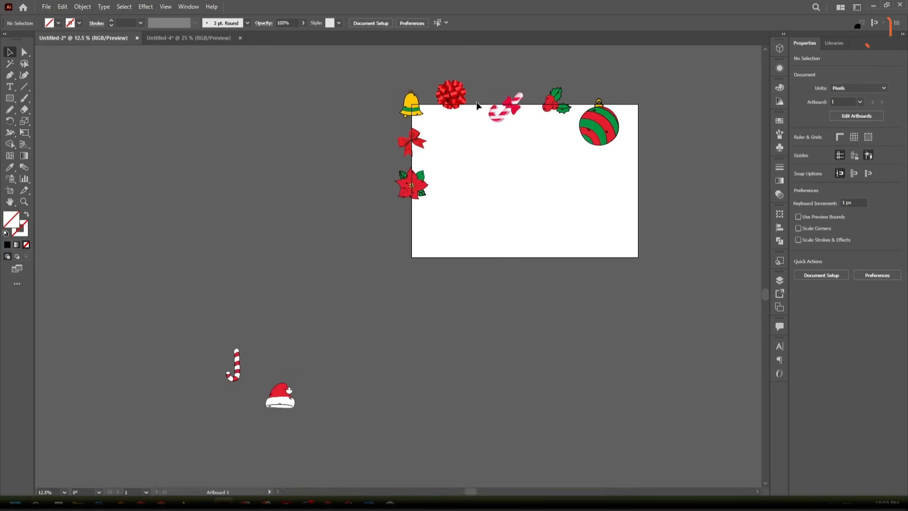
drag(449, 94, 377, 231)
scroll(413, 232, up, 6)
scroll(378, 232, down, 4)
click(446, 228)
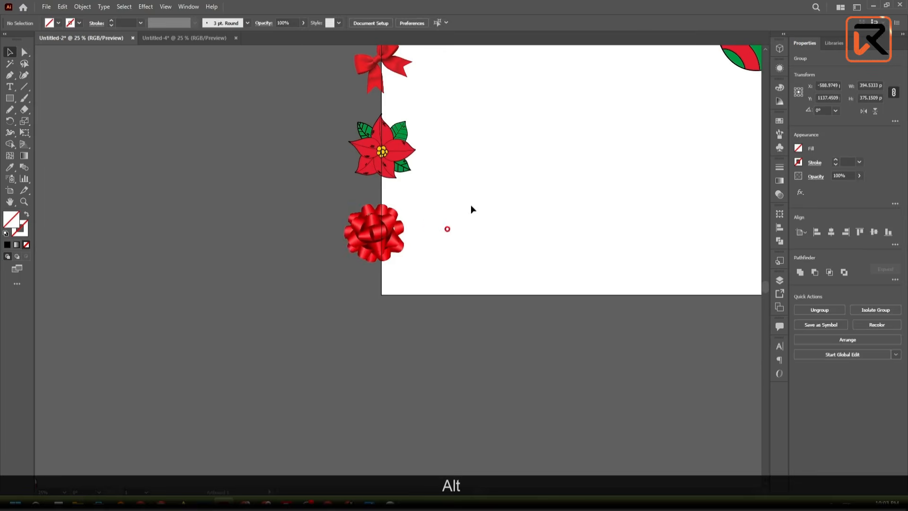
- Examine how the motifs cross the artboard's top and left edges
drag(486, 161, 430, 279)
scroll(327, 100, down, 2)
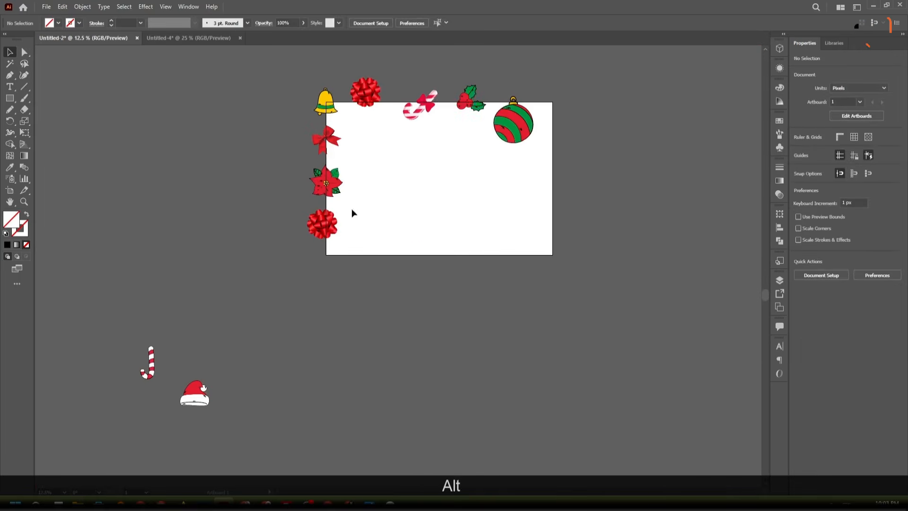
drag(351, 208, 345, 268)
scroll(323, 149, up, 1)
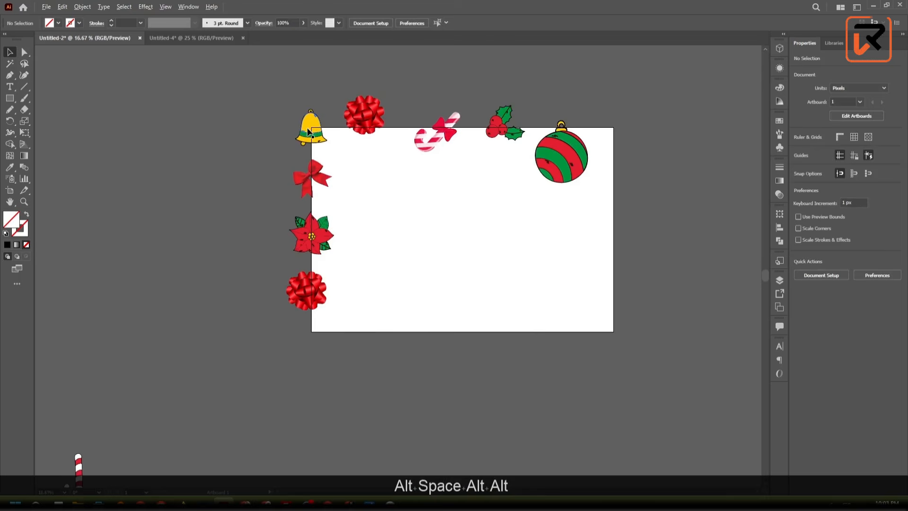
scroll(308, 128, up, 1)
scroll(410, 104, down, 1)
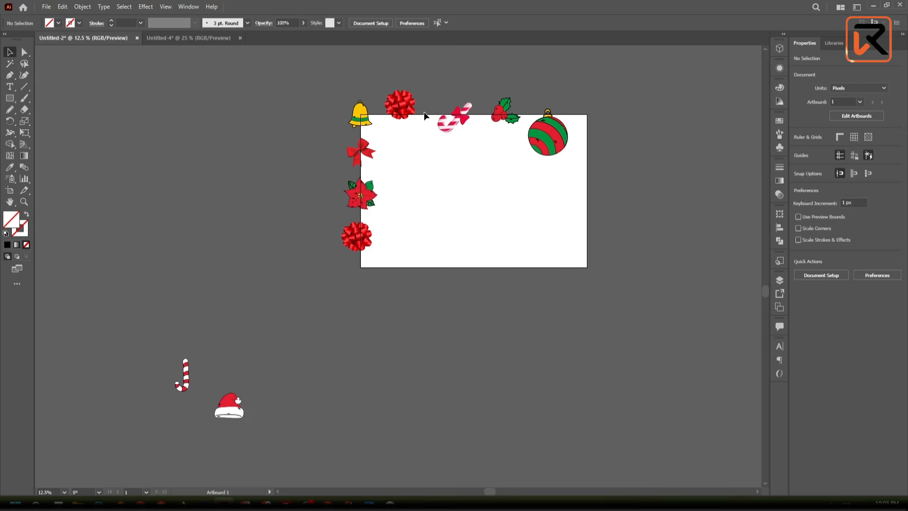
scroll(367, 175, up, 3)
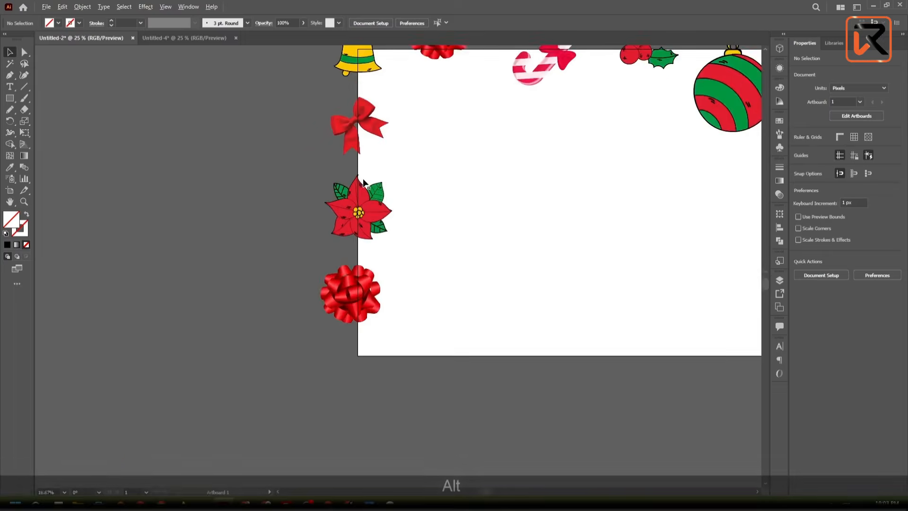
alt+click(432, 291)
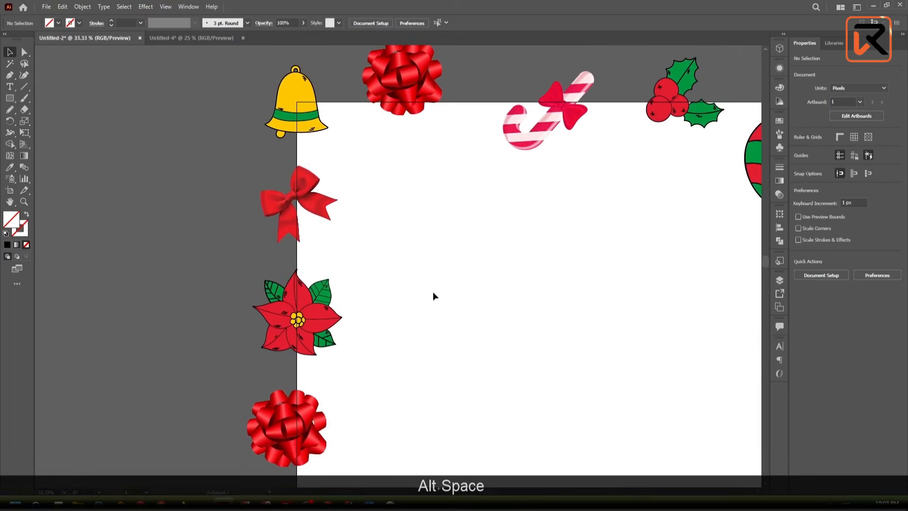
scroll(407, 293, down, 1)
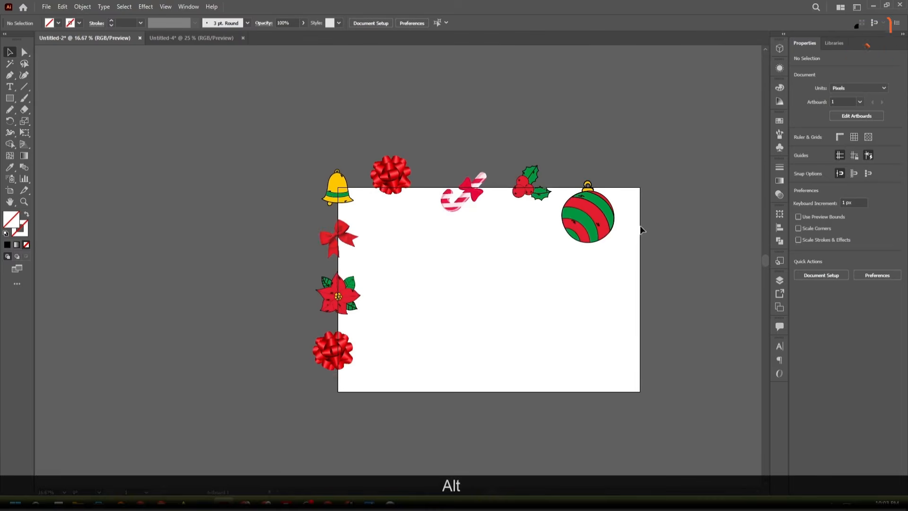
scroll(348, 194, up, 3)
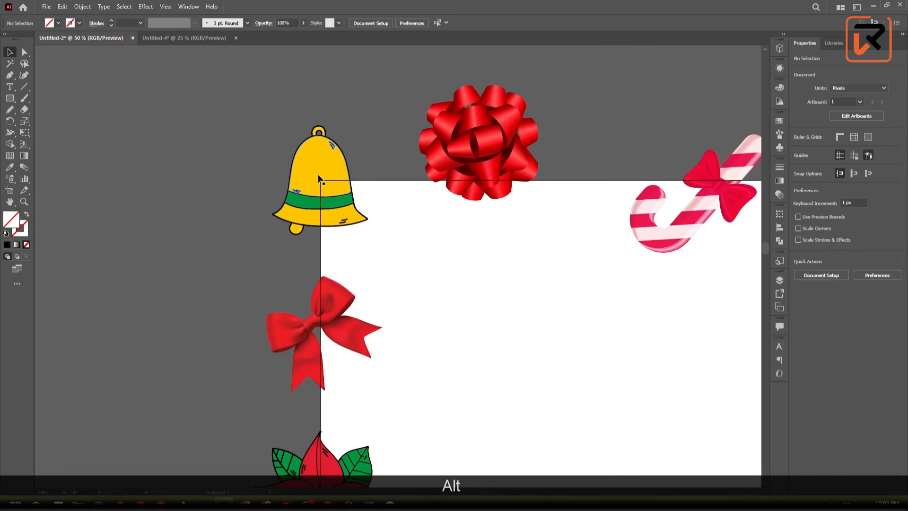
click(319, 178)
right_click(318, 174)
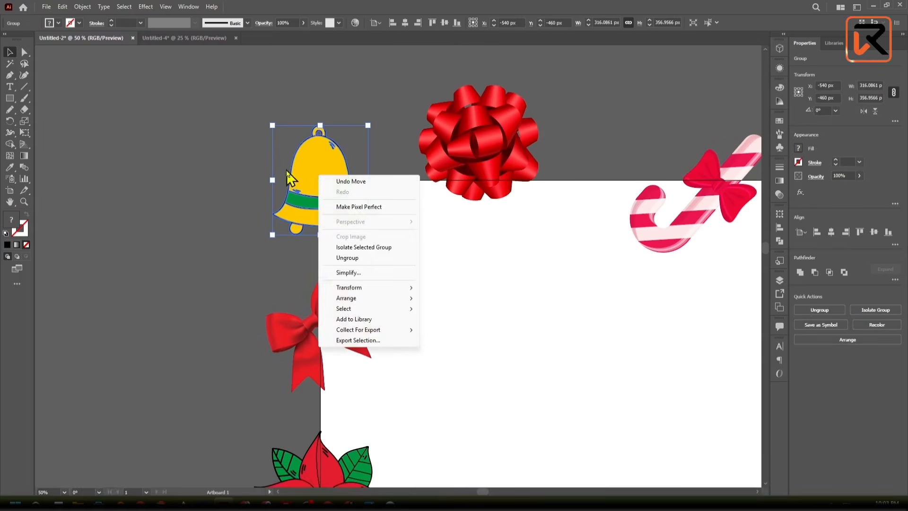
click(233, 161)
right_click(328, 185)
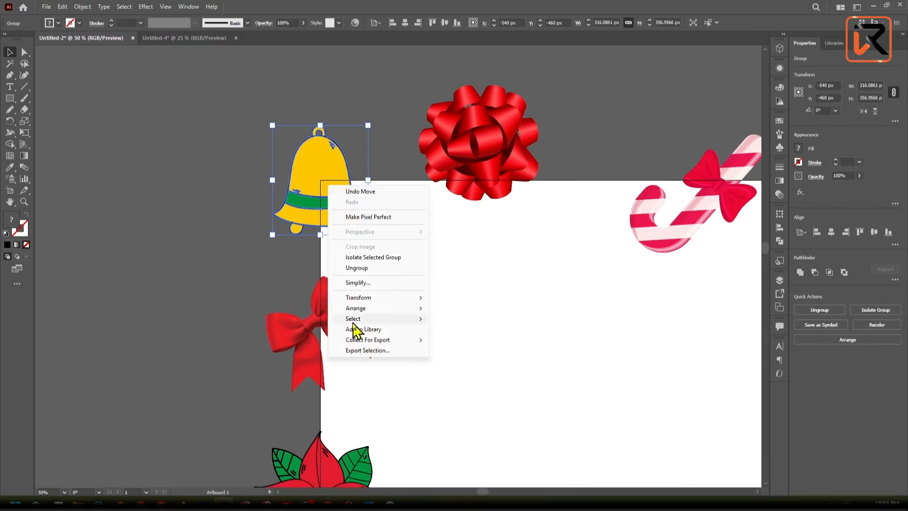
mouse_move(361, 298)
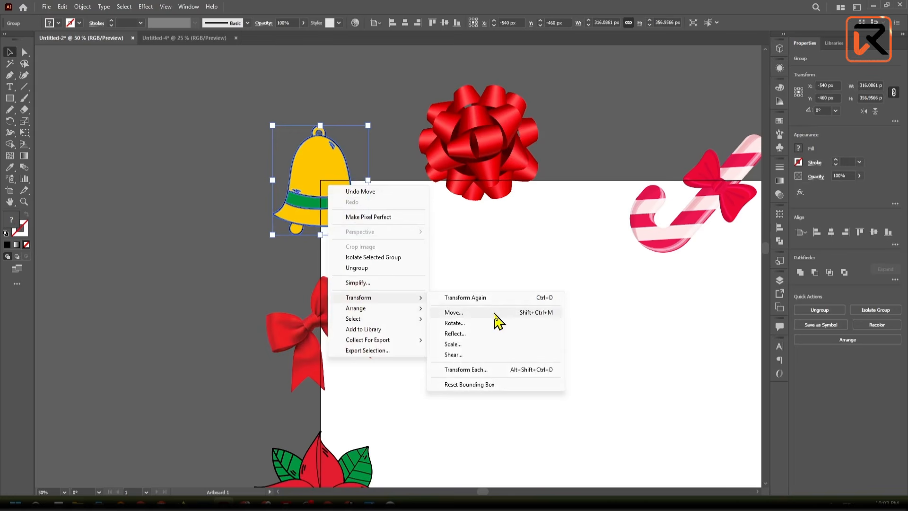
click(560, 322)
drag(404, 139, 516, 185)
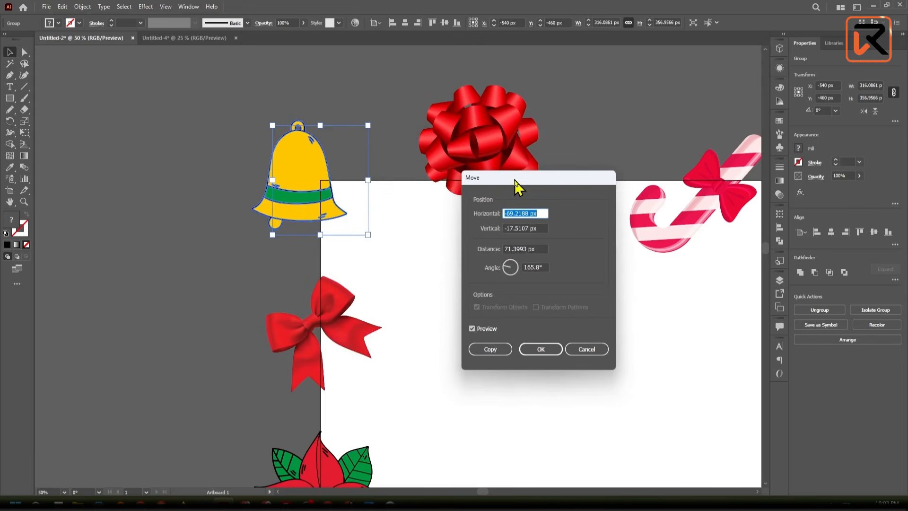
key(alt)
click(576, 349)
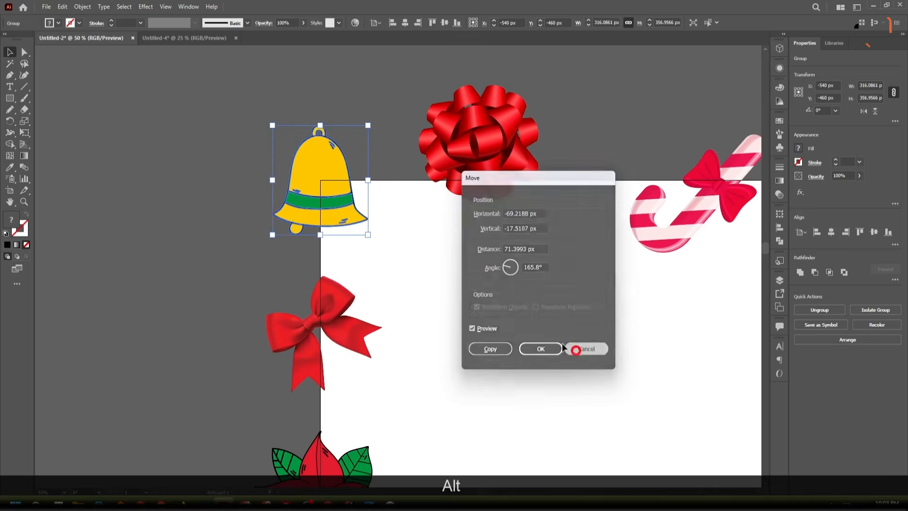
scroll(435, 303, down, 2)
drag(535, 358, 405, 286)
scroll(405, 286, down, 2)
scroll(405, 286, up, 2)
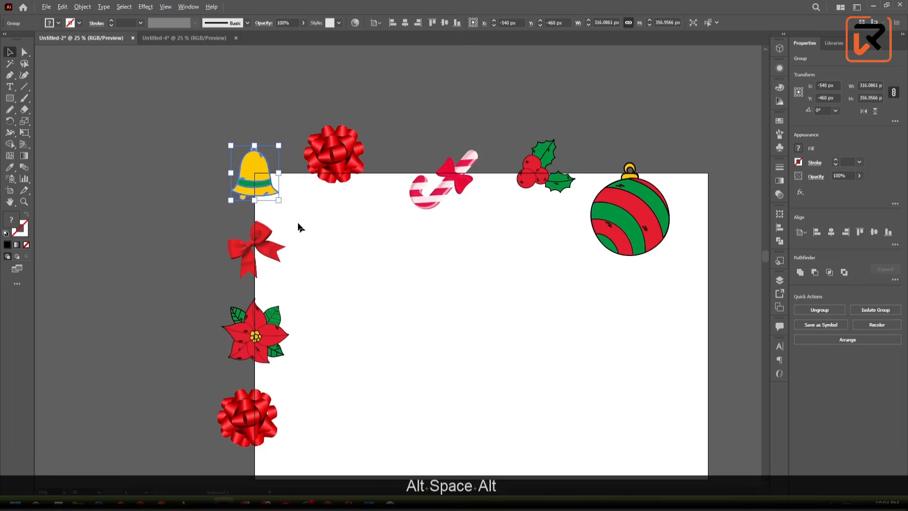
key(ctrl)
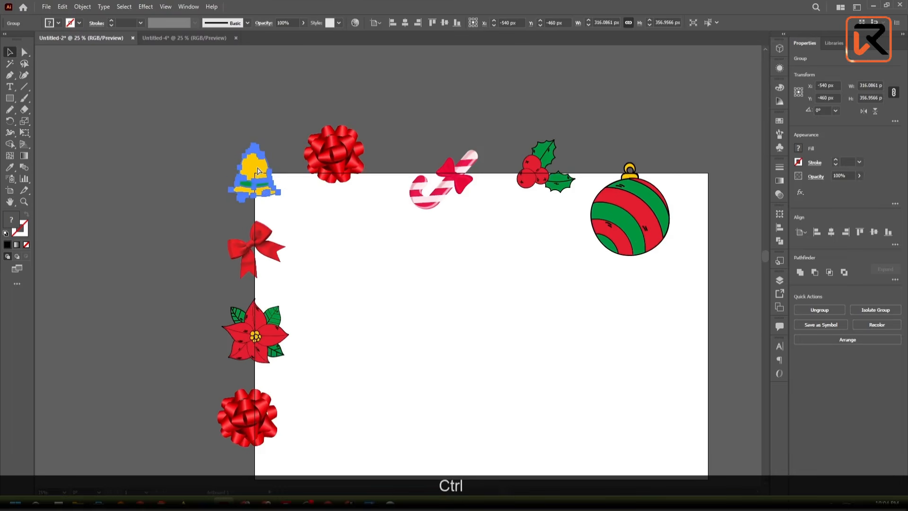
key(shift)
key(shift)
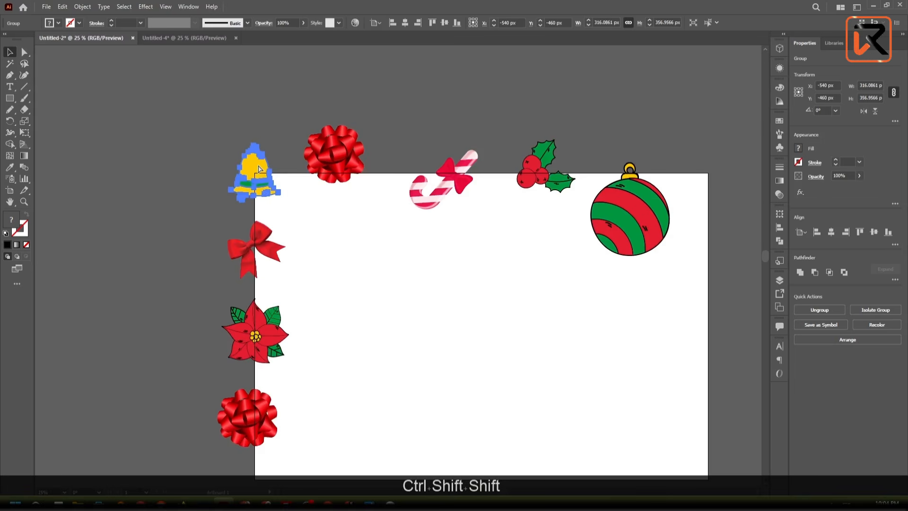
key(ctrl+shift+m)
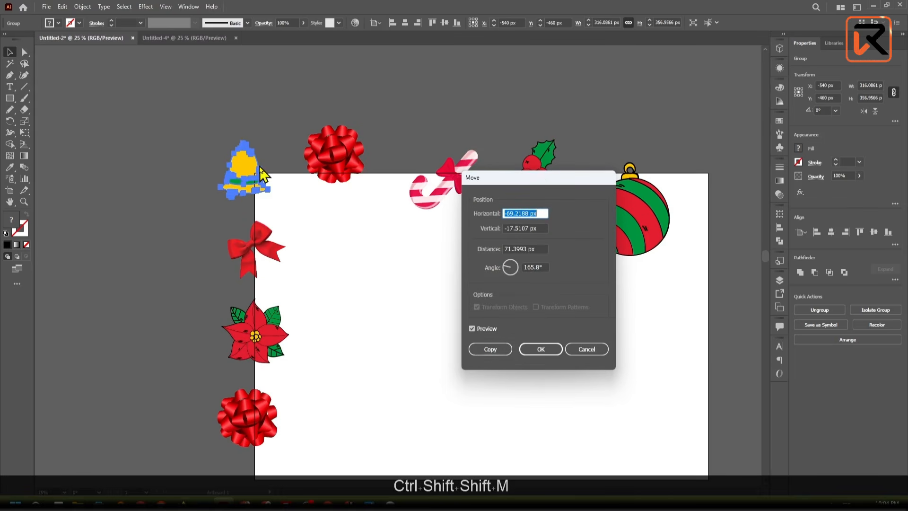
drag(541, 181, 419, 180)
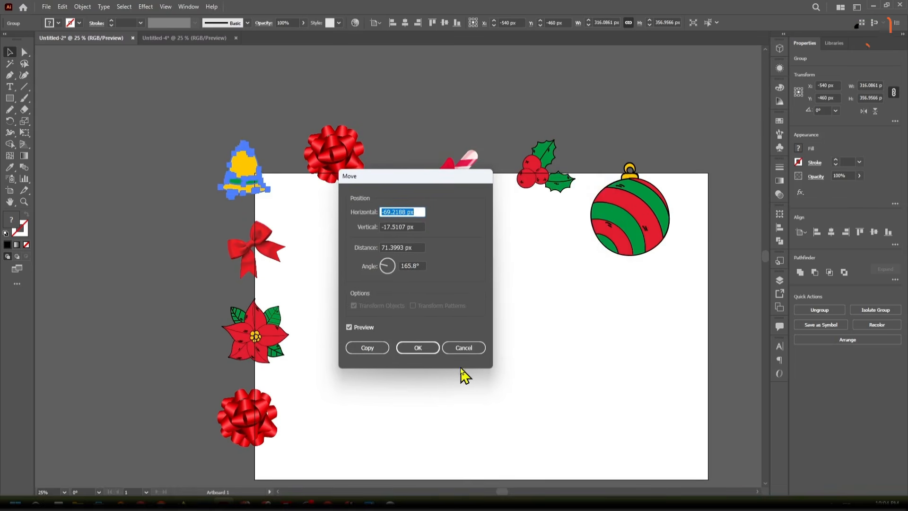
click(462, 348)
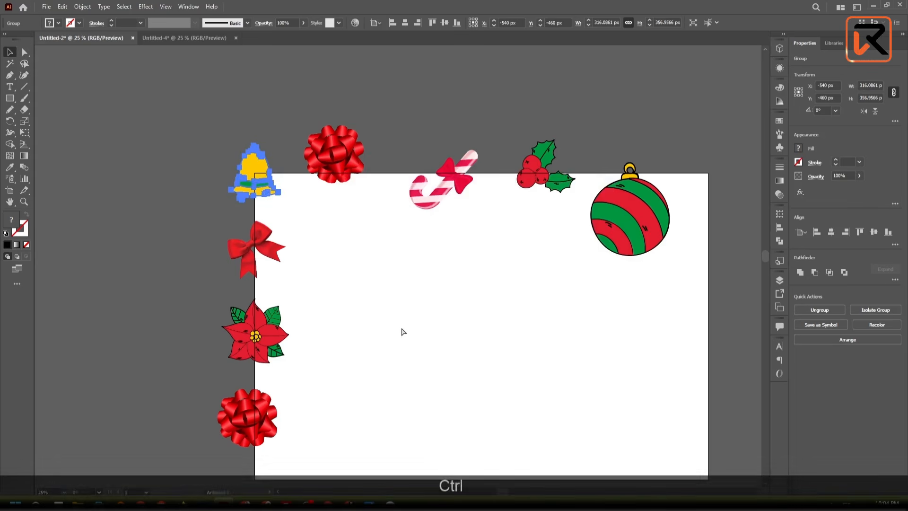
key(ctrl+shift+m)
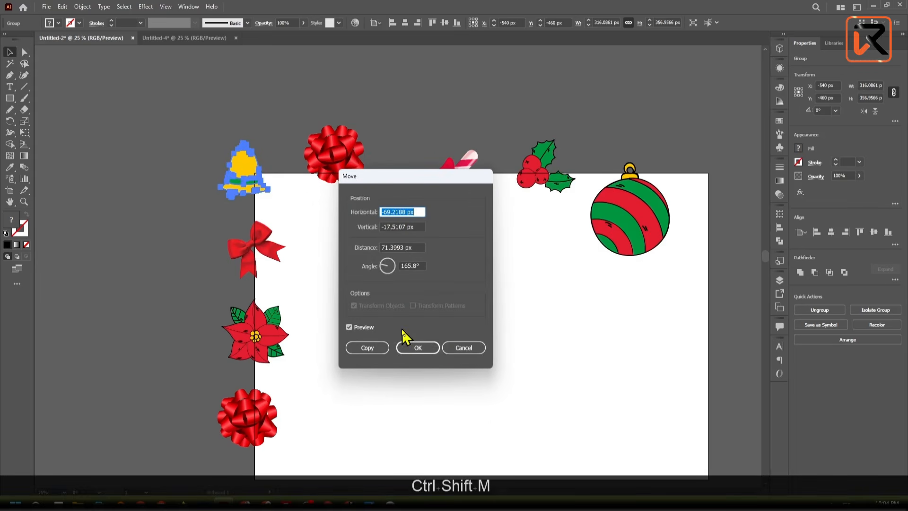
click(455, 347)
- Set the Move offset for the bell at the artboard's top-left corner to 0 px horizontal and 3000 px vertical
right_click(250, 178)
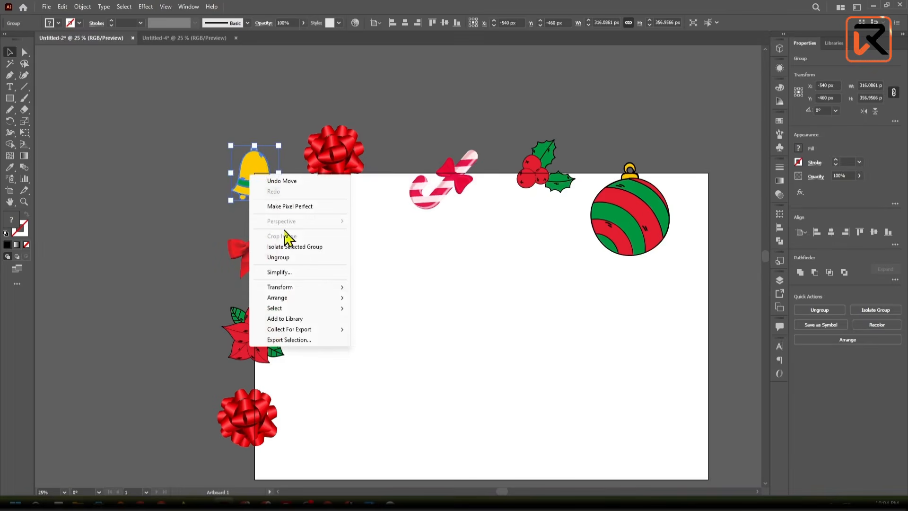
mouse_move(288, 287)
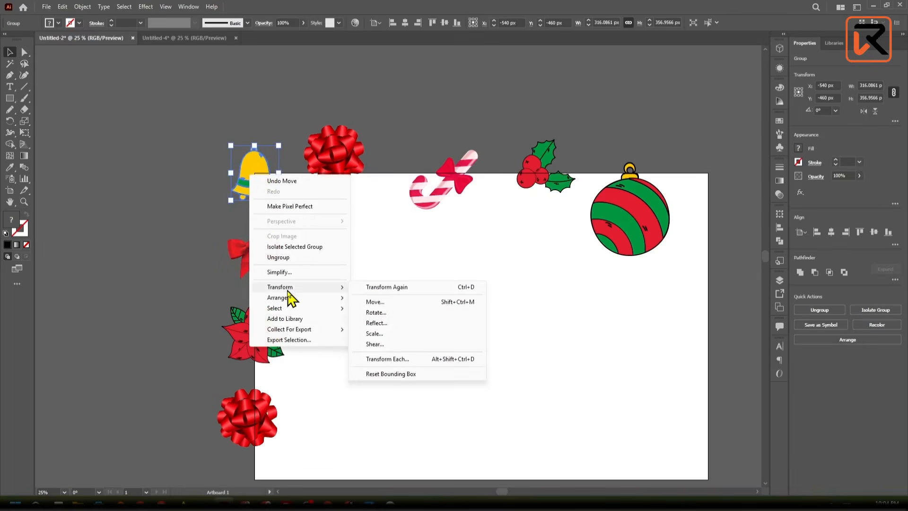
click(406, 302)
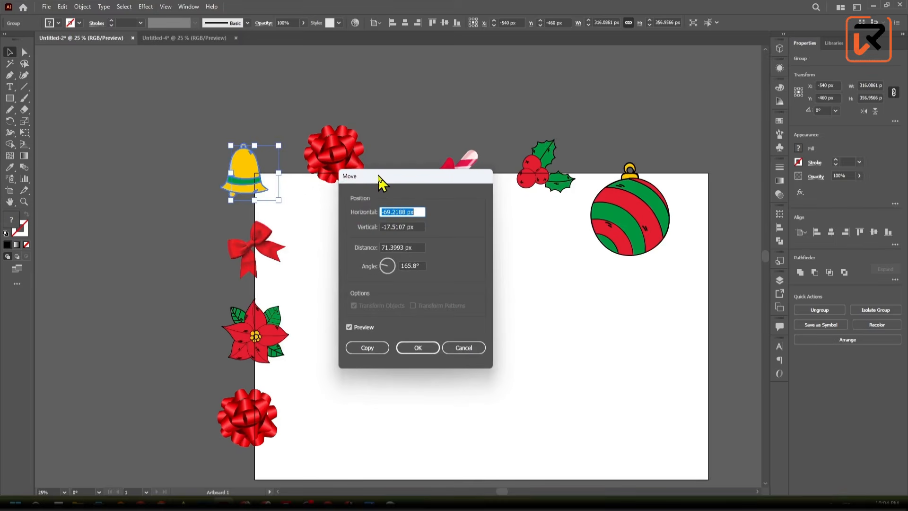
drag(379, 179, 470, 189)
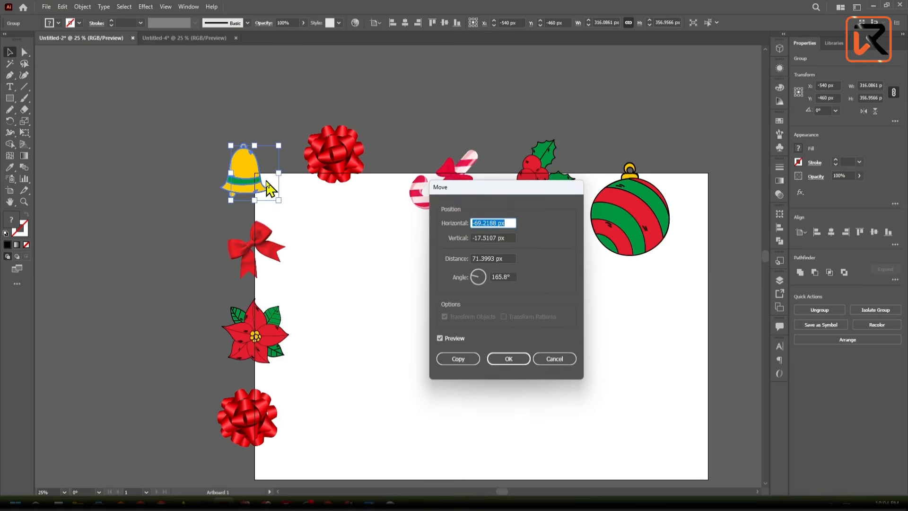
click(447, 223)
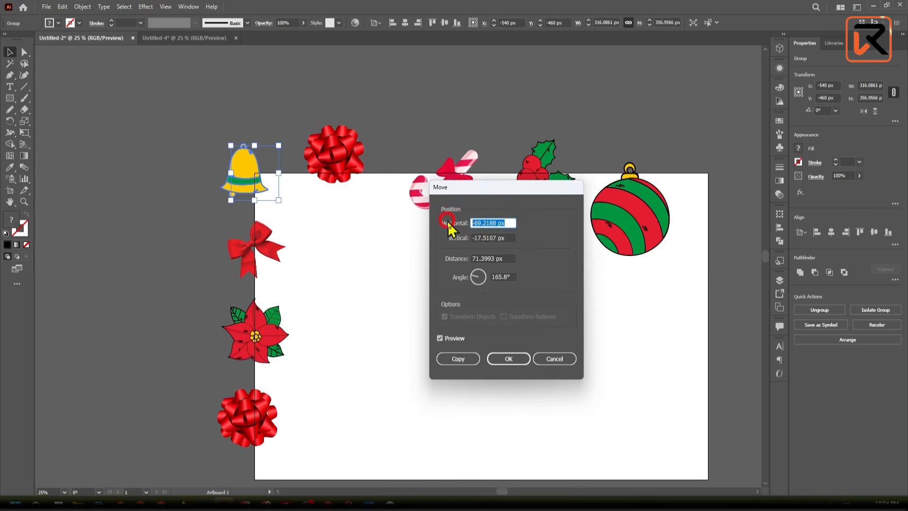
text(0)
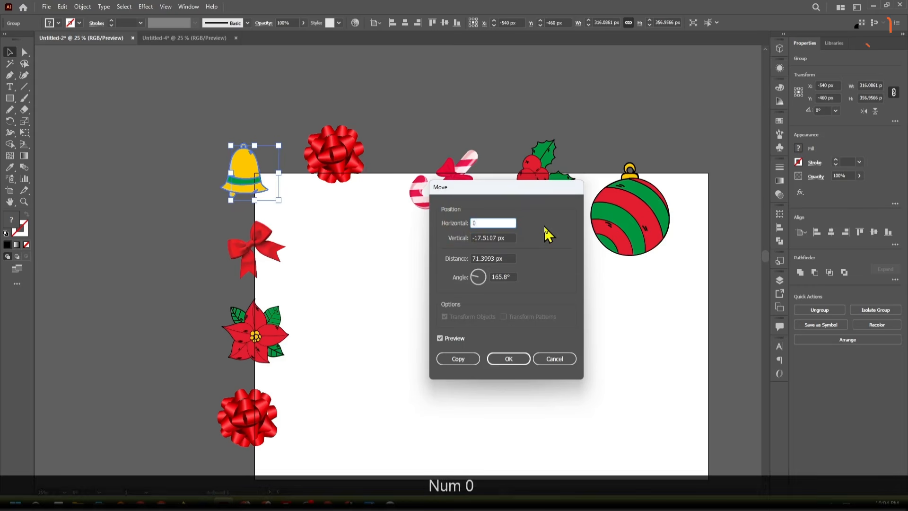
click(506, 237)
click(459, 238)
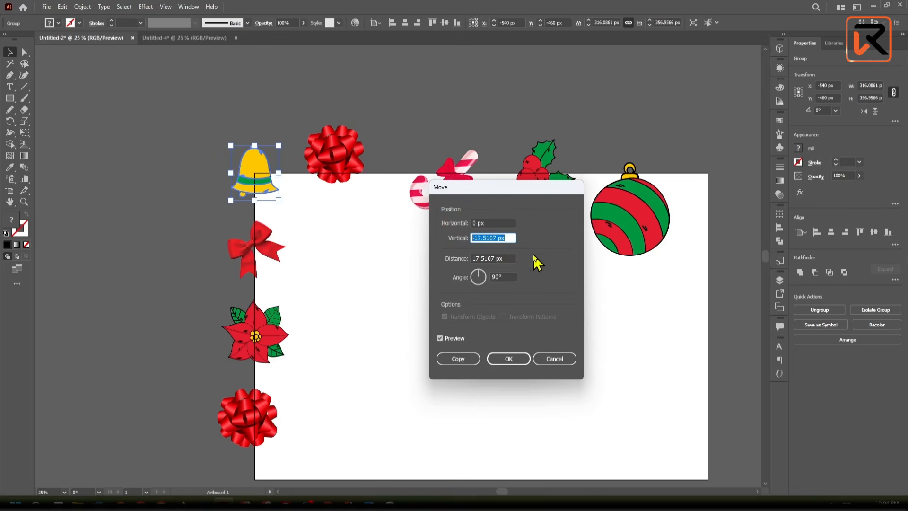
text(3000)
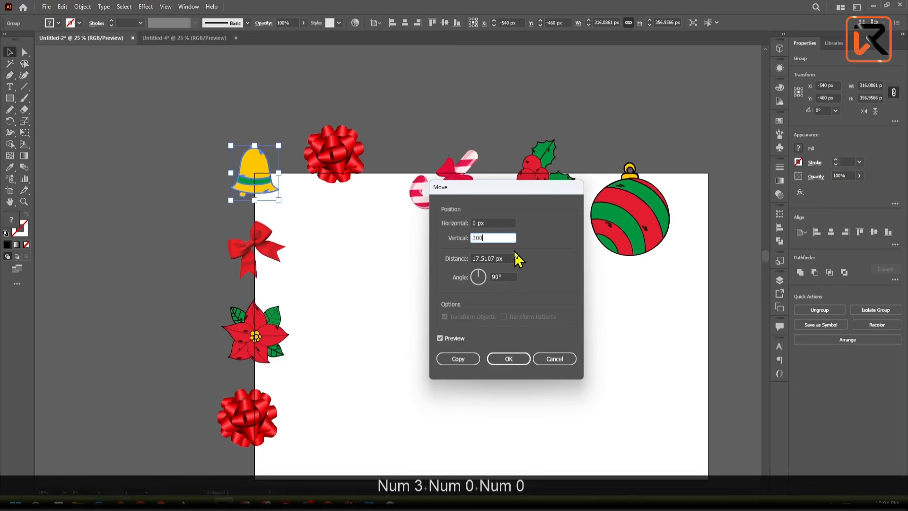
- Check the bell's 3000 px vertical move with the preview off and on, and apply it as a copy
click(457, 338)
click(456, 338)
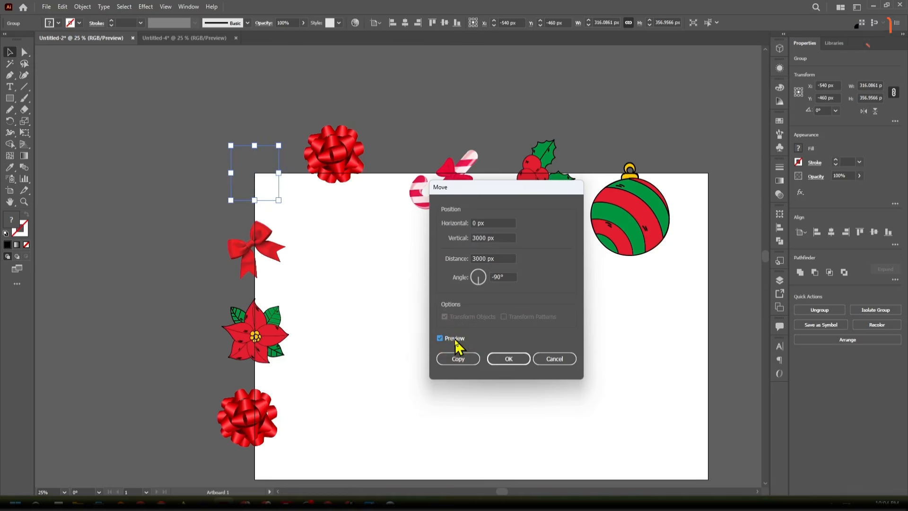
click(456, 339)
key(alt)
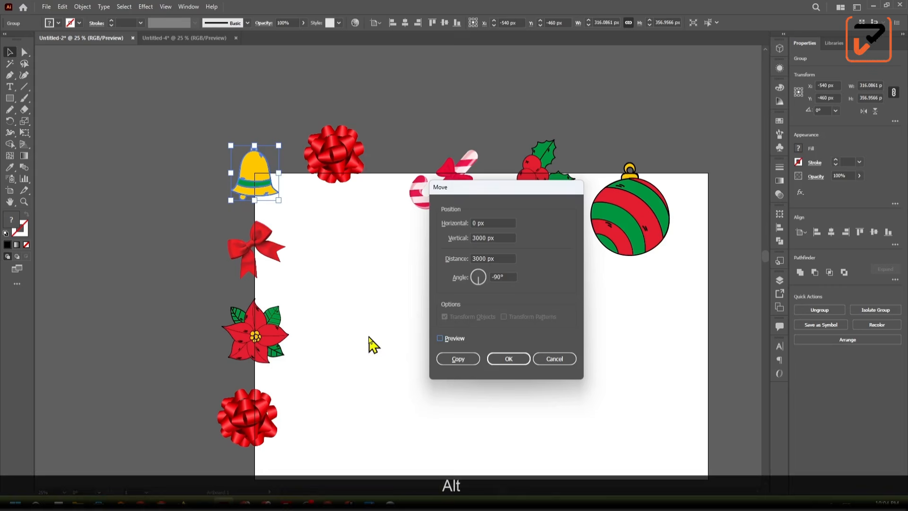
click(450, 343)
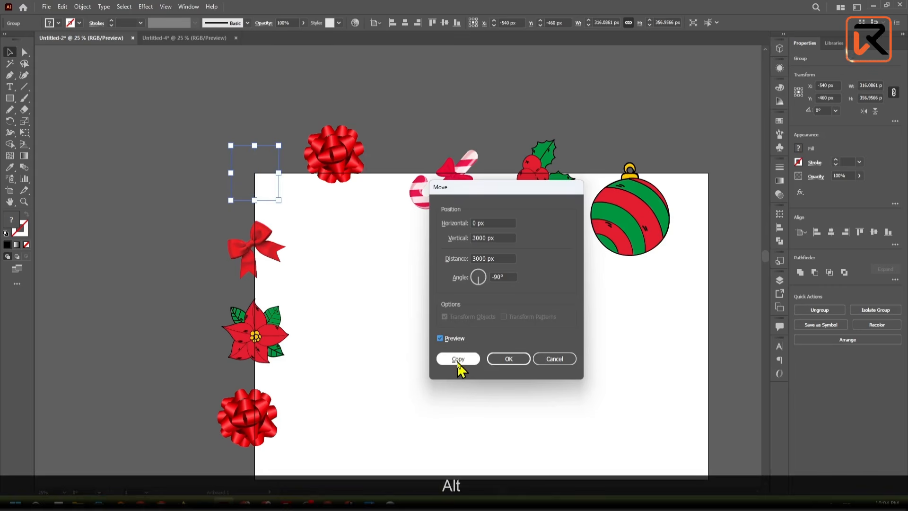
click(458, 360)
- Check where the copied bell sits relative to the artboard's bottom edge, and undo the copy
scroll(349, 354, down, 1)
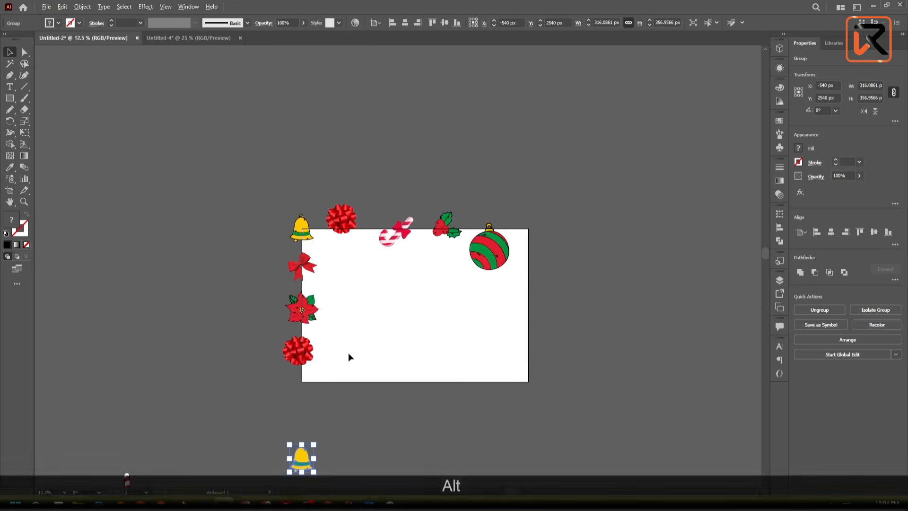
scroll(348, 353, down, 1)
scroll(331, 380, up, 2)
key(space)
drag(331, 387, 328, 317)
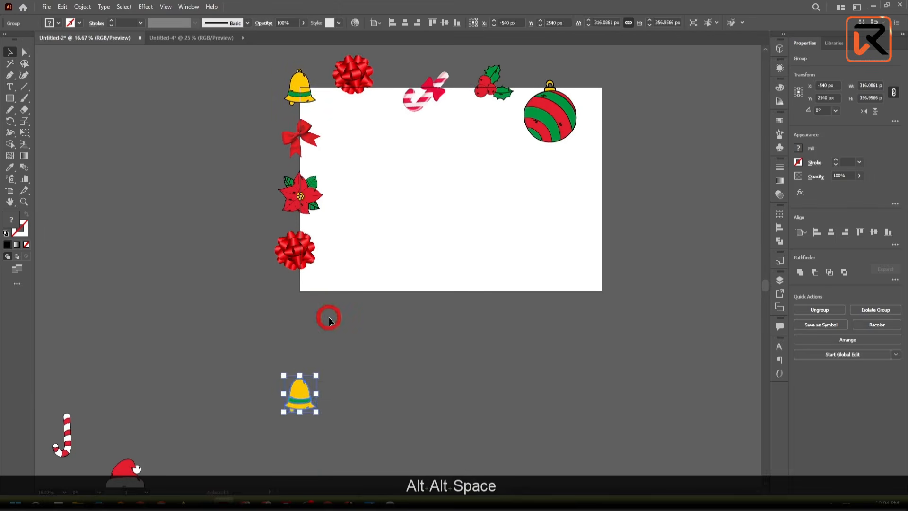
key(ctrl+z)
- Copy the top-left bell with a Move offset of 0 px horizontal and 2000 px vertical, and deselect the copy
right_click(299, 88)
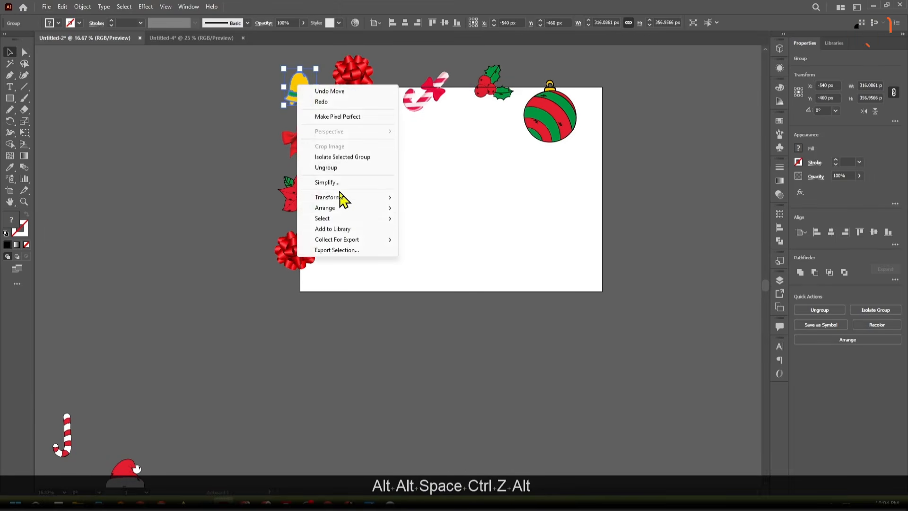
mouse_move(342, 200)
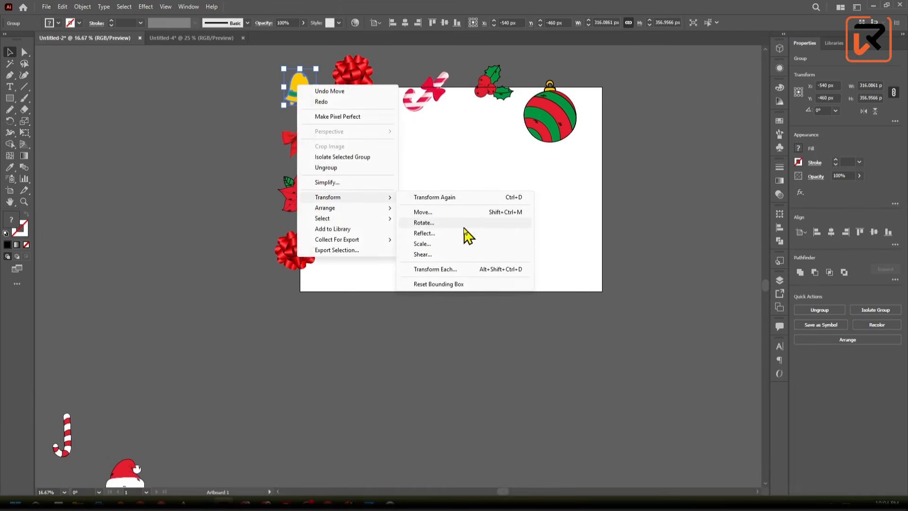
click(435, 215)
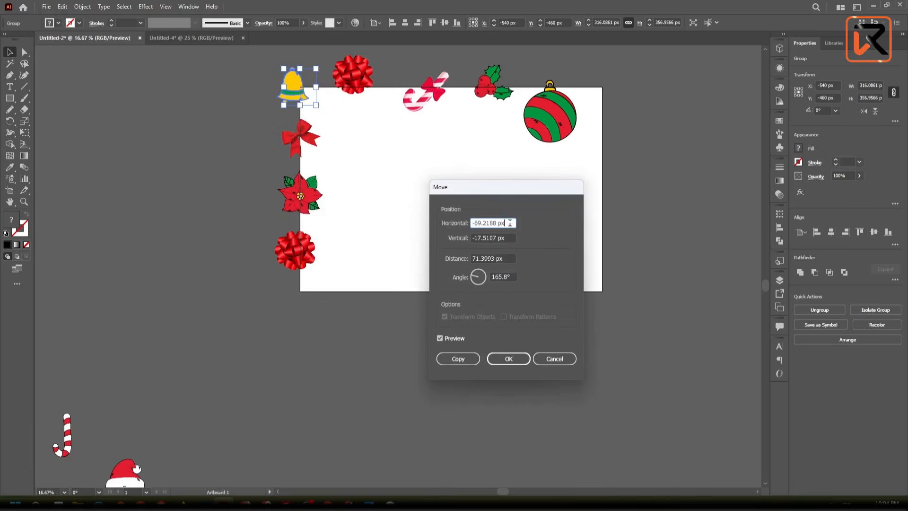
click(454, 225)
text(0)
click(513, 239)
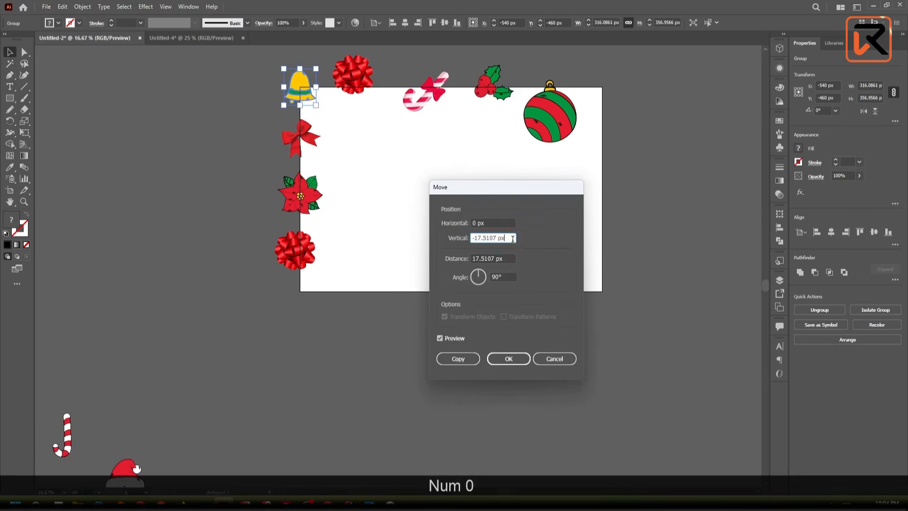
click(466, 240)
text(2)
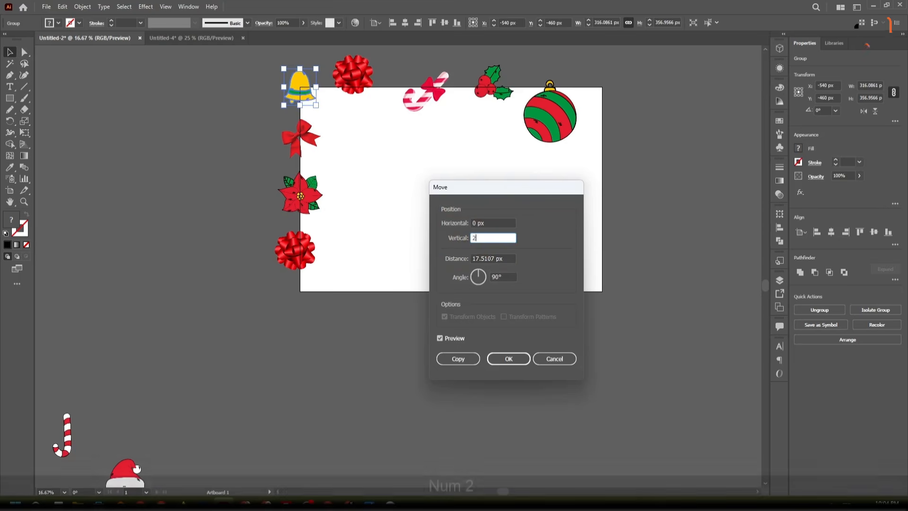
text(000)
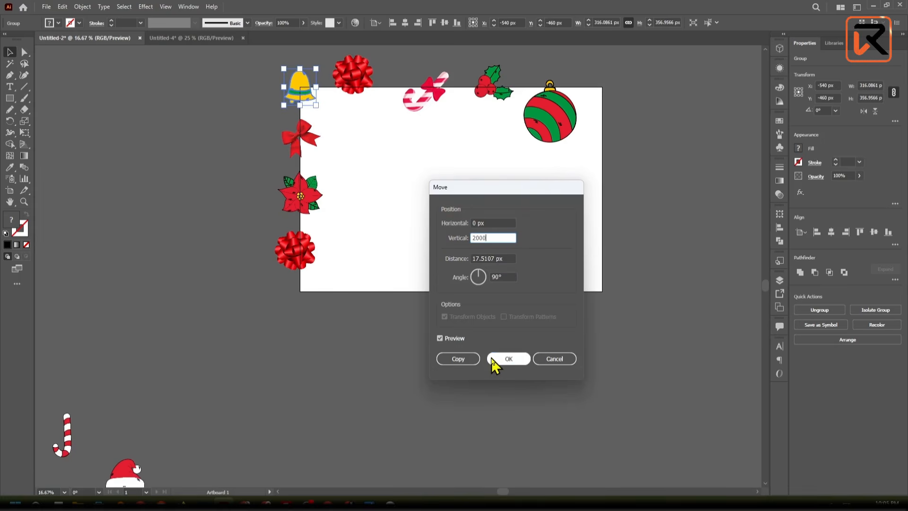
click(455, 359)
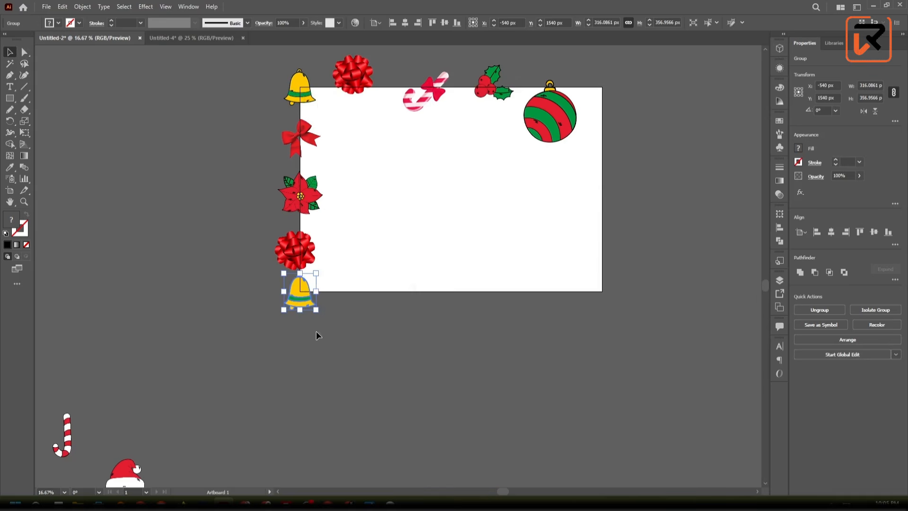
click(372, 339)
- Select the red ribbon bow that crosses the artboard's left edge just below the top-left bell
scroll(316, 237, up, 2)
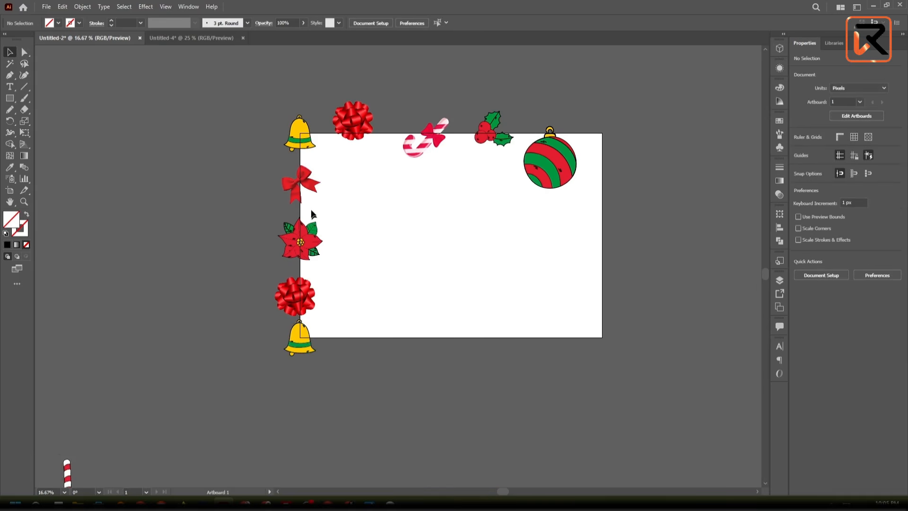
click(295, 183)
scroll(296, 183, up, 1)
scroll(296, 183, up, 2)
scroll(295, 183, down, 1)
right_click(296, 183)
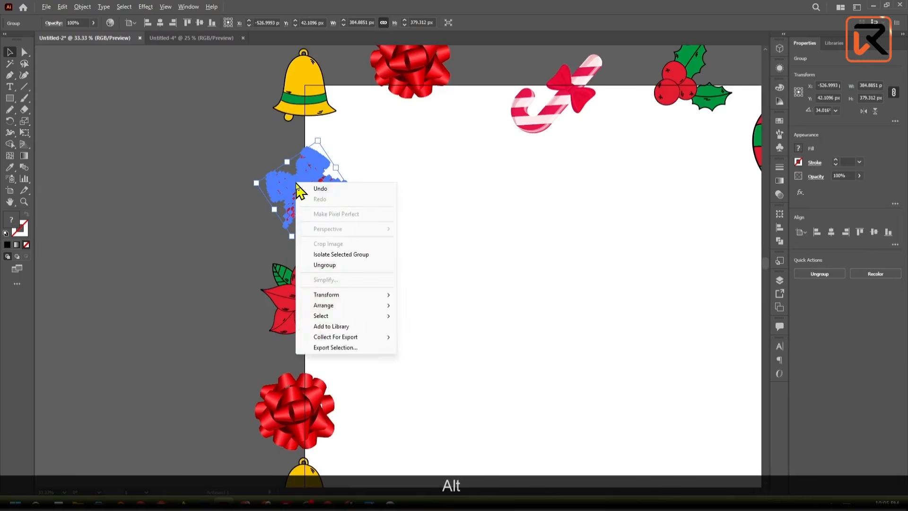
click(273, 189)
right_click(311, 181)
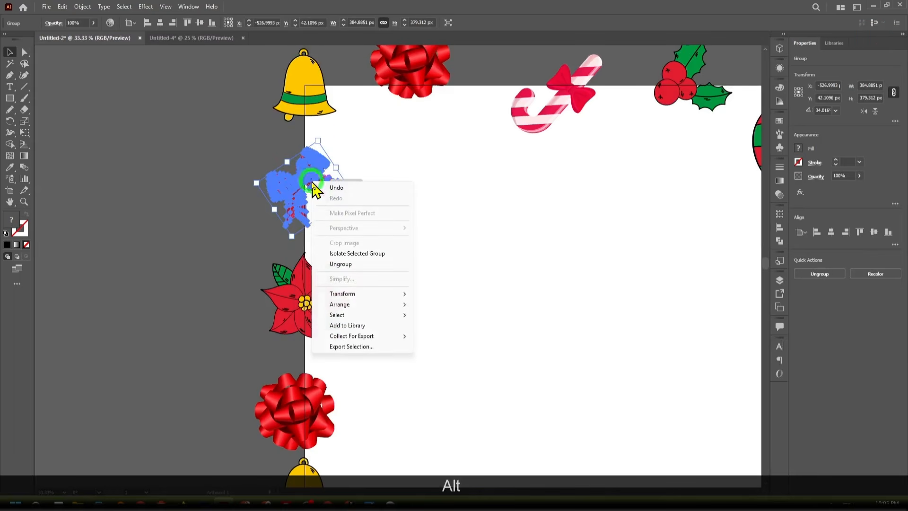
click(368, 295)
click(487, 309)
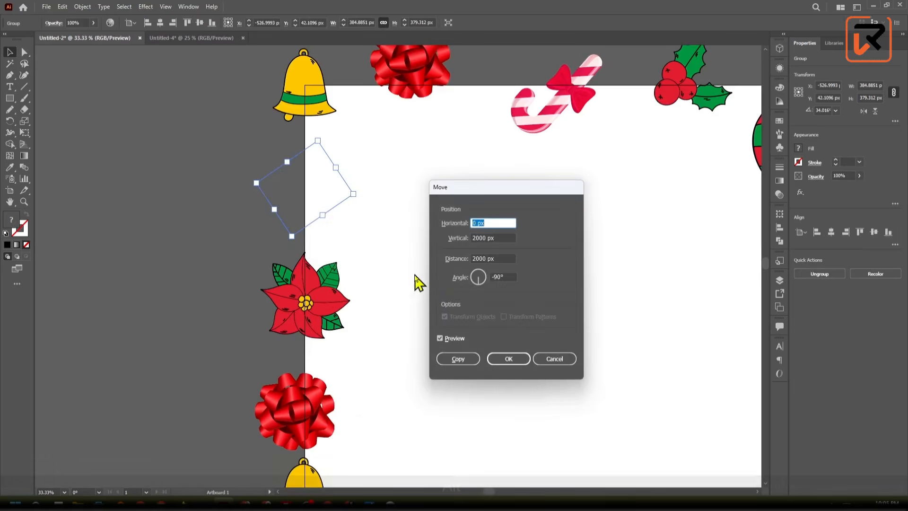
click(553, 359)
- Set the Move offset for the selected ribbon bow to 3000 px horizontal and 0 px vertical
scroll(468, 307, down, 2)
drag(468, 308, 404, 294)
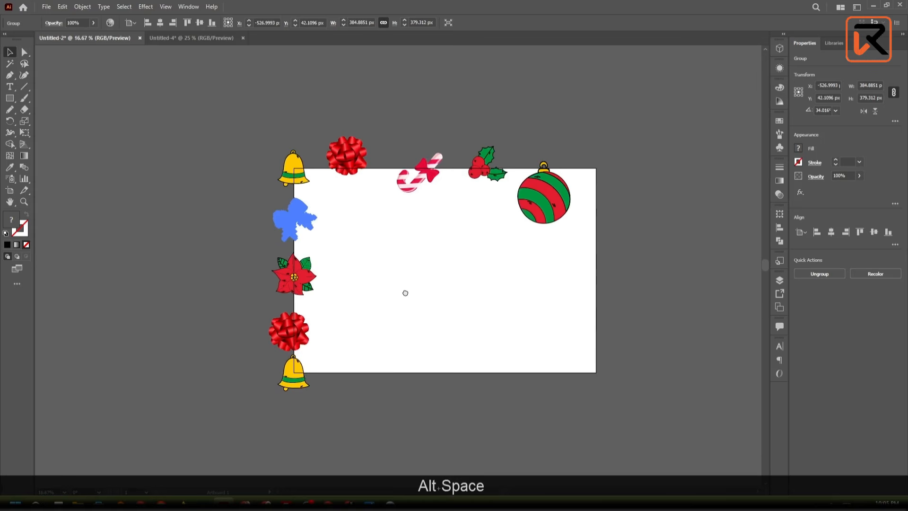
right_click(308, 219)
click(360, 330)
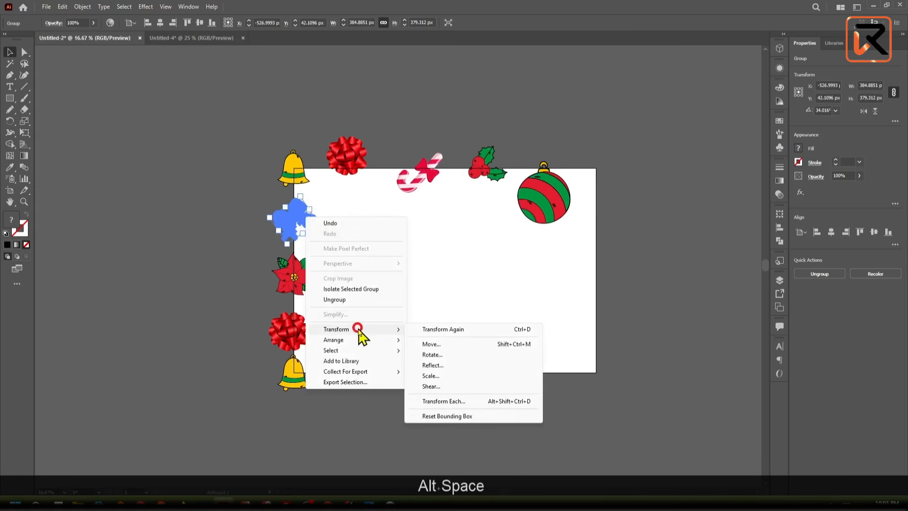
click(465, 346)
drag(490, 189, 143, 161)
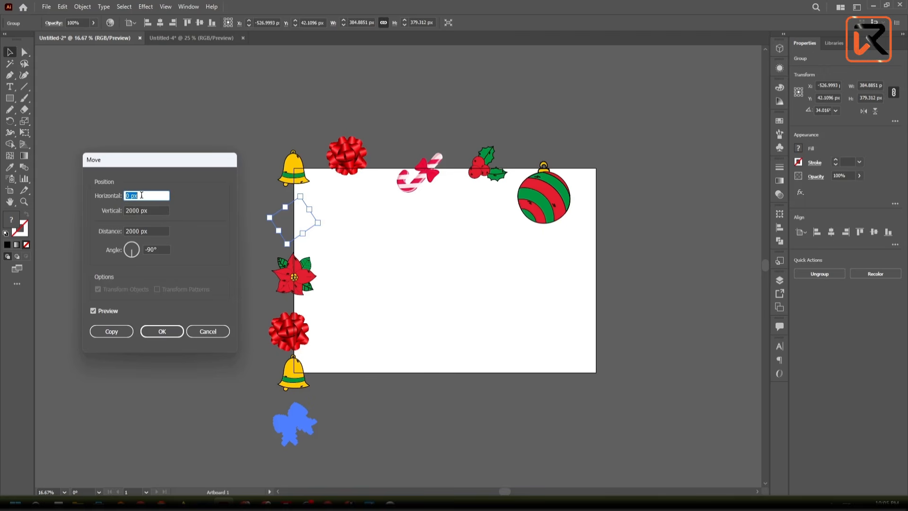
double_click(150, 209)
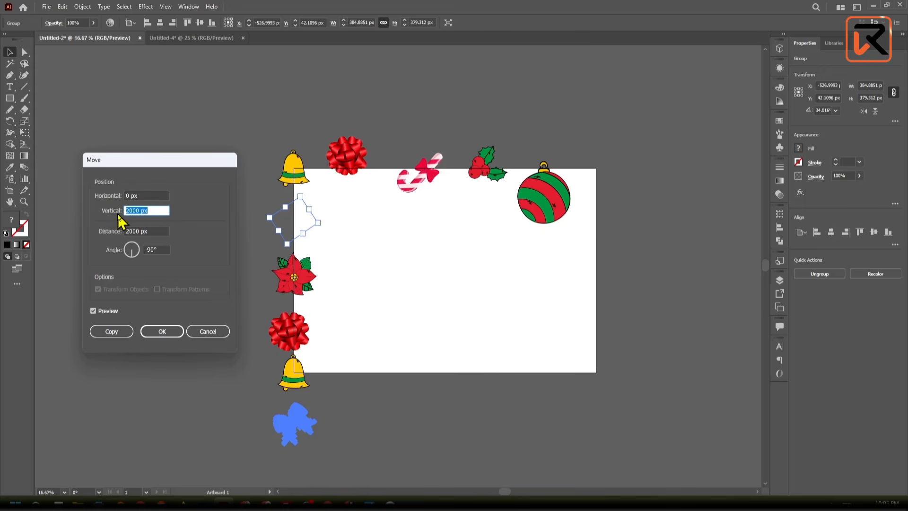
text(0)
click(156, 194)
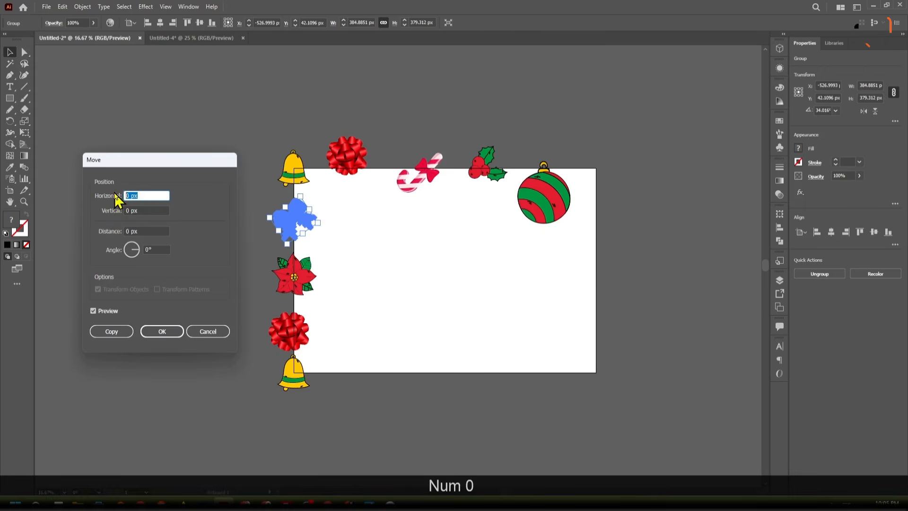
text(3000)
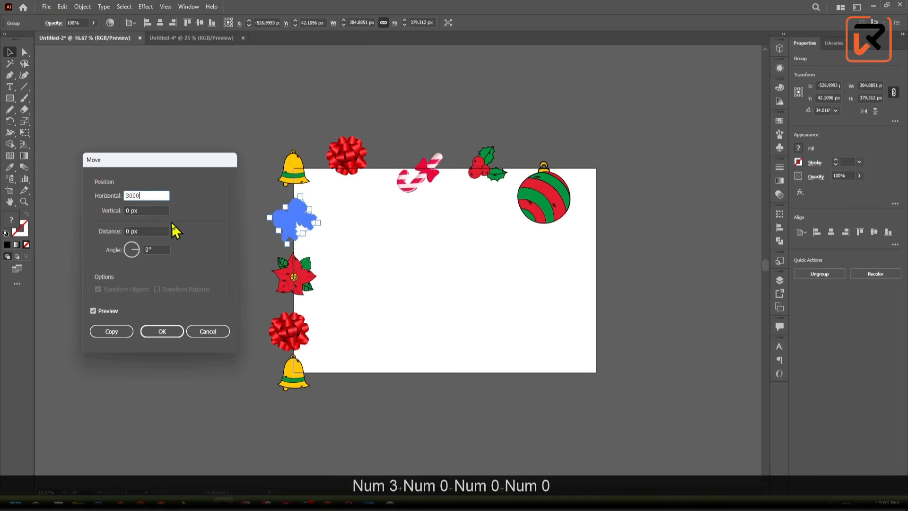
- Check the ribbon bow's 3000 px horizontal move with the preview off and on, apply it as a copy, and deselect it
click(102, 311)
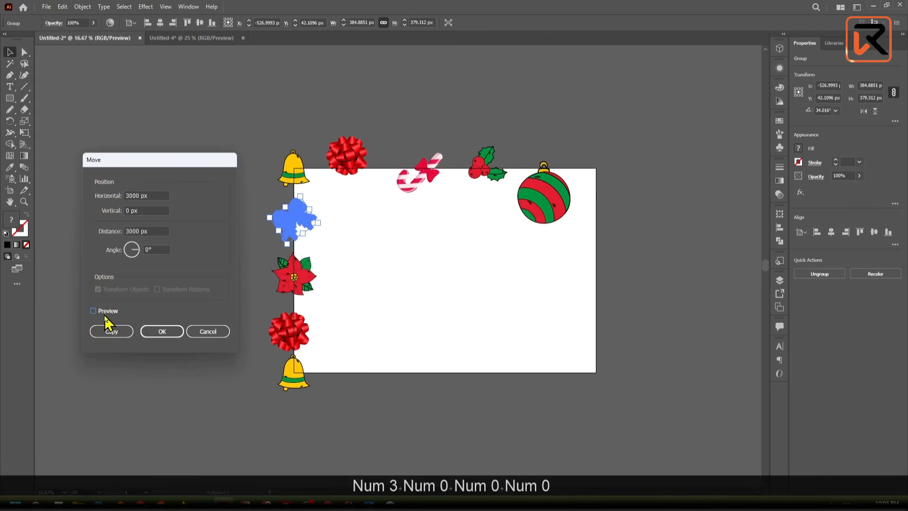
click(101, 310)
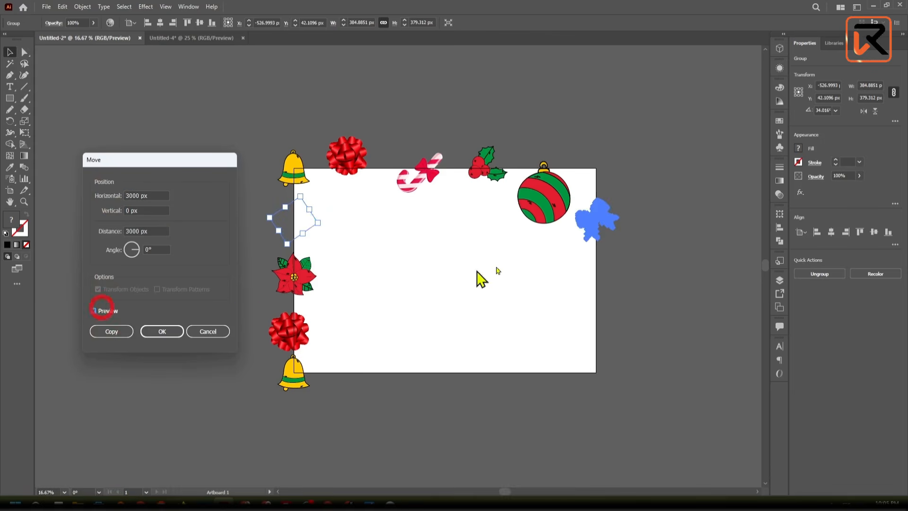
click(112, 331)
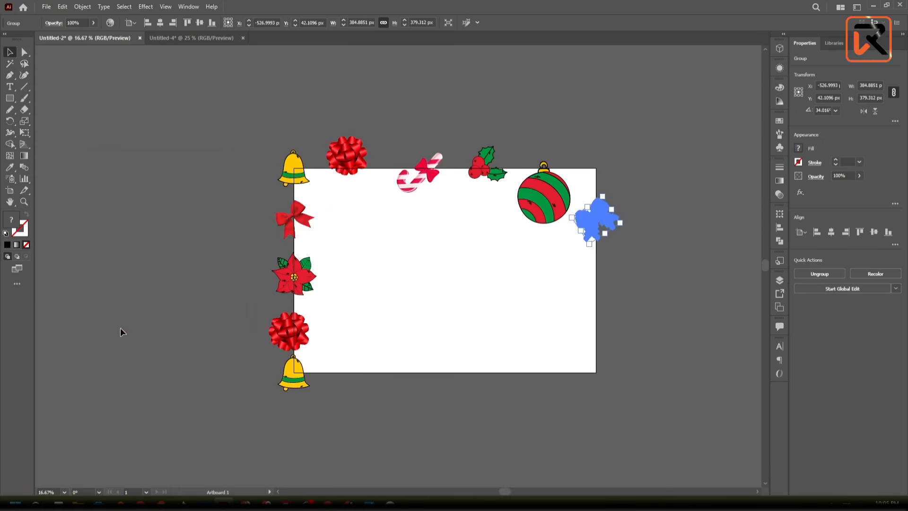
click(152, 365)
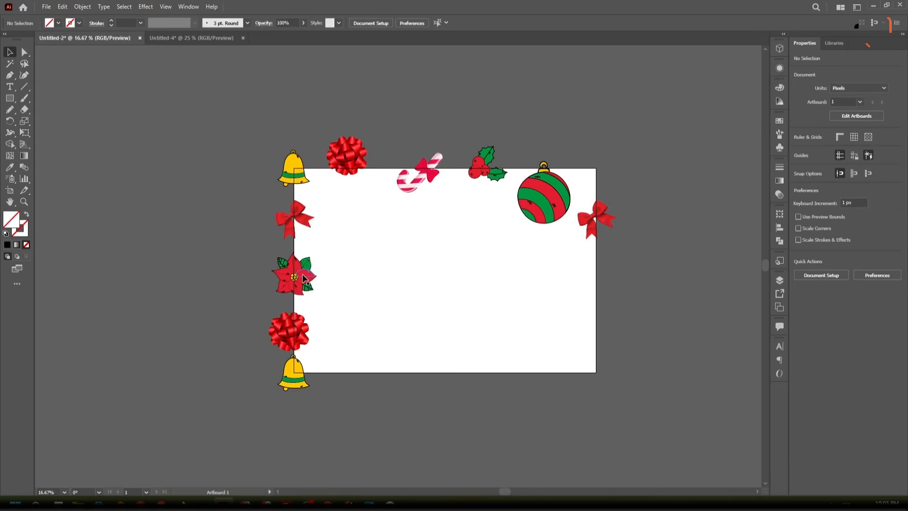
- Compare how the original and copied ribbon bows cross the artboard's left and right edges
scroll(331, 212, up, 10)
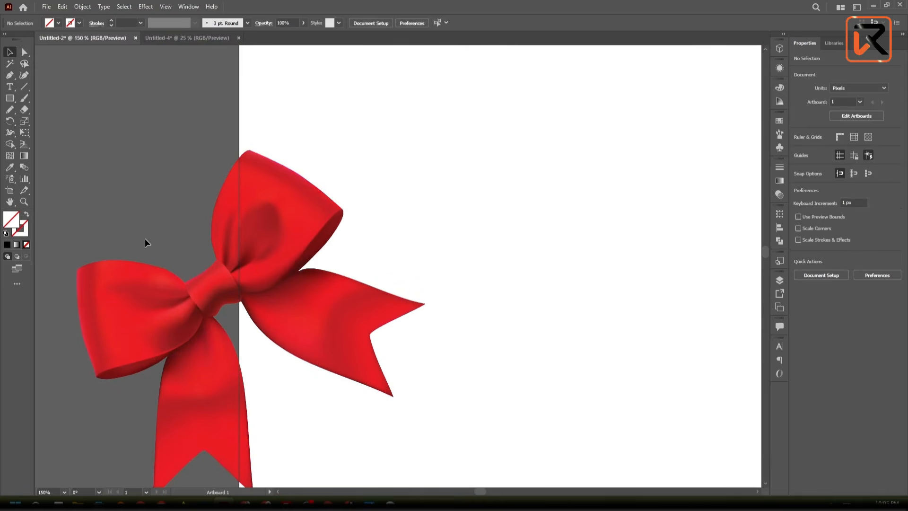
scroll(145, 239, down, 5)
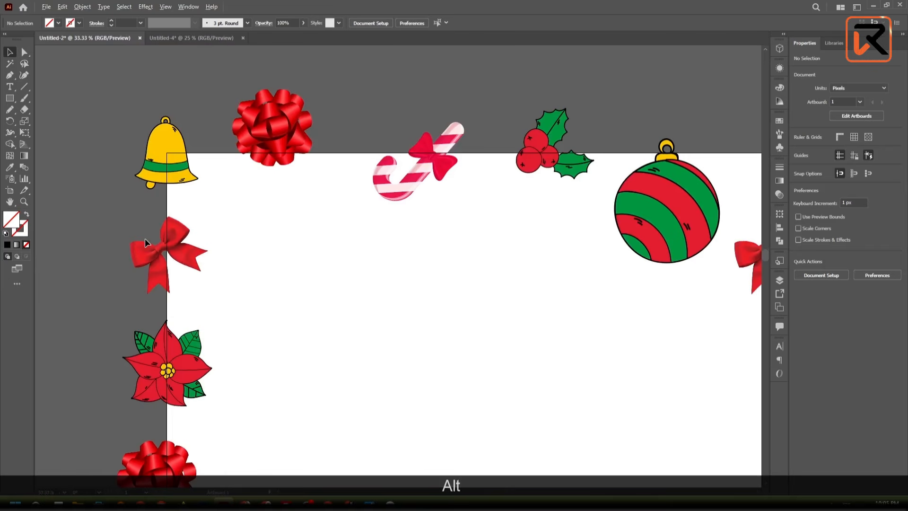
key(alt)
key(space)
drag(692, 307, 641, 308)
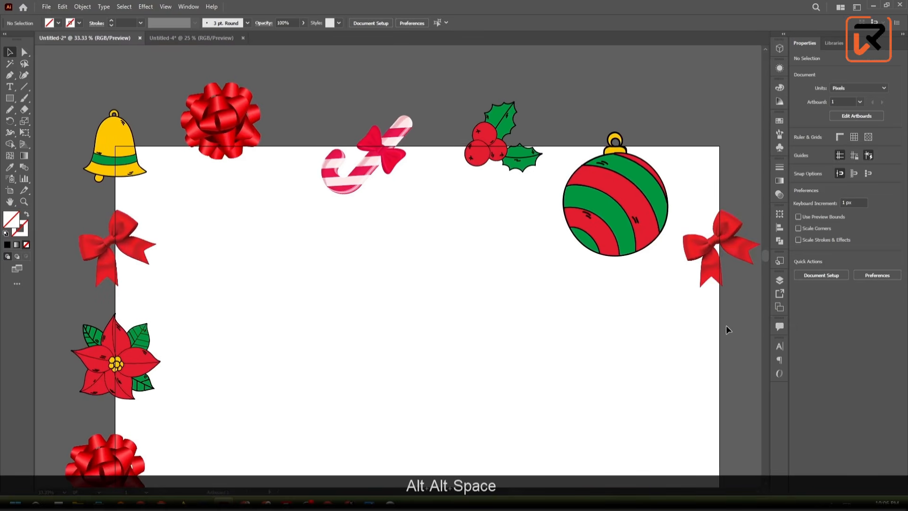
scroll(121, 286, up, 3)
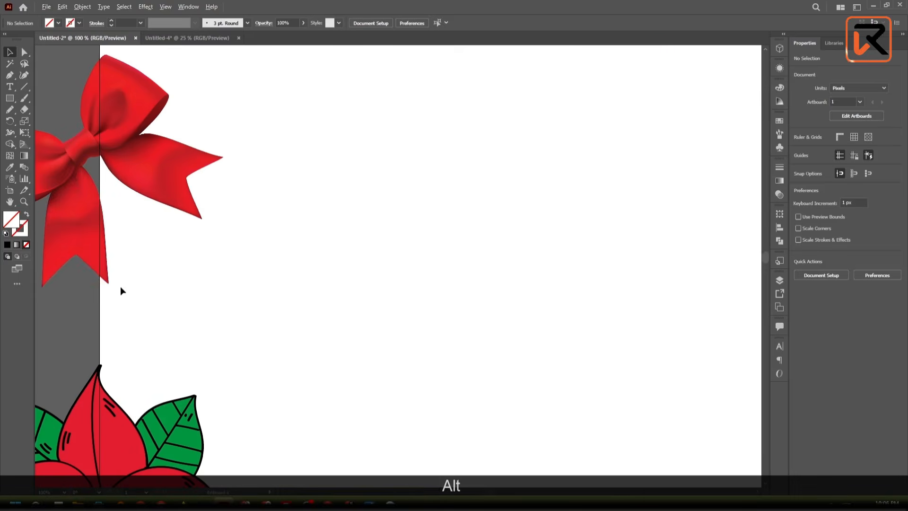
scroll(72, 256, down, 3)
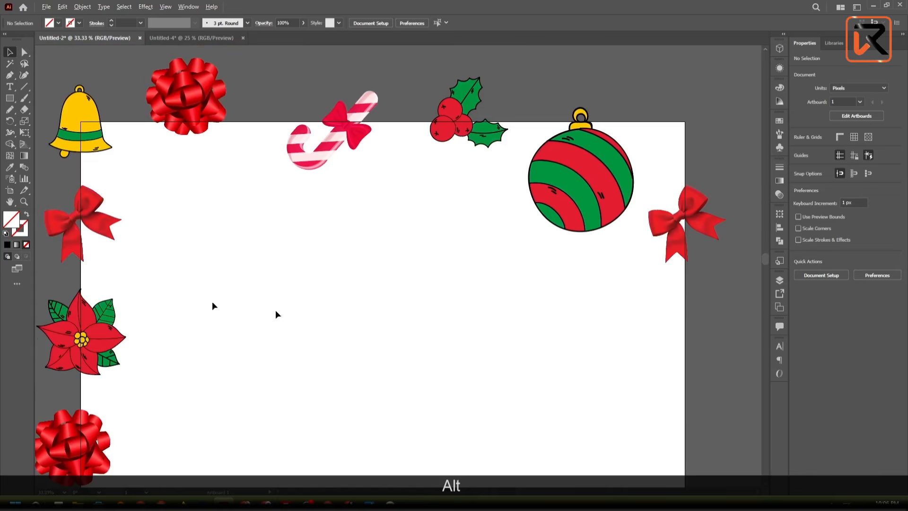
scroll(704, 263, up, 2)
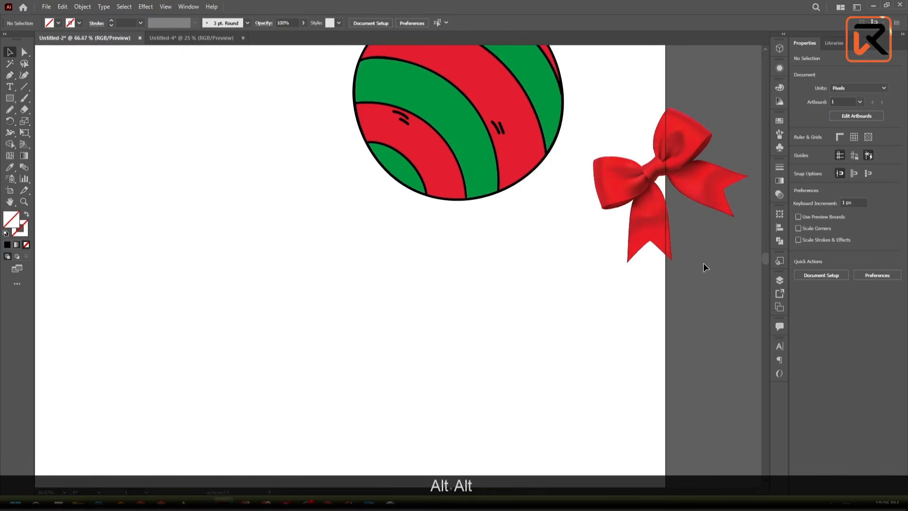
scroll(703, 262, down, 3)
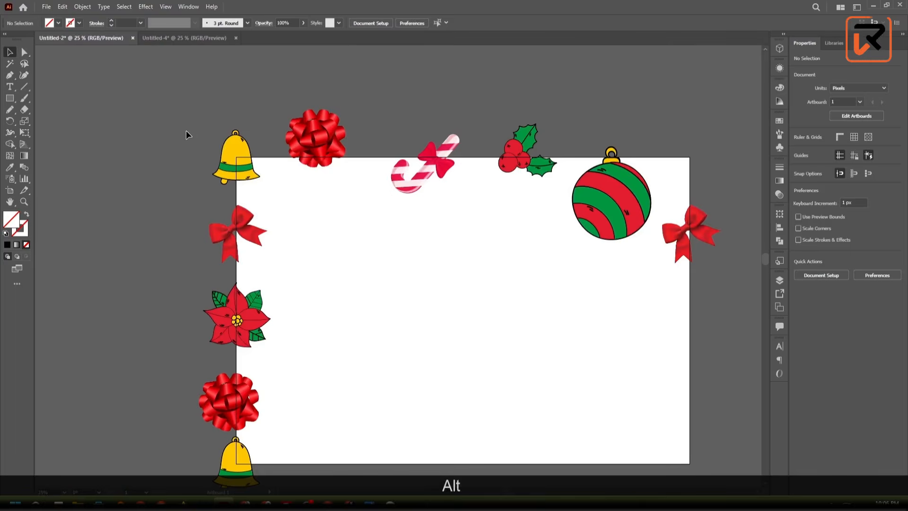
scroll(187, 135, down, 1)
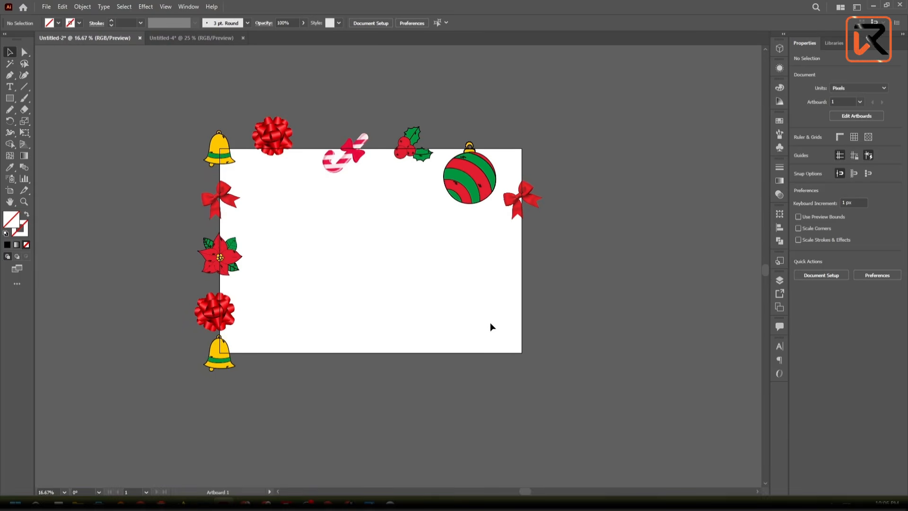
- Move the poinsettia on the artboard's left edge about 50 px right and 7 px down, and deselect it
scroll(232, 247, up, 2)
scroll(231, 249, up, 1)
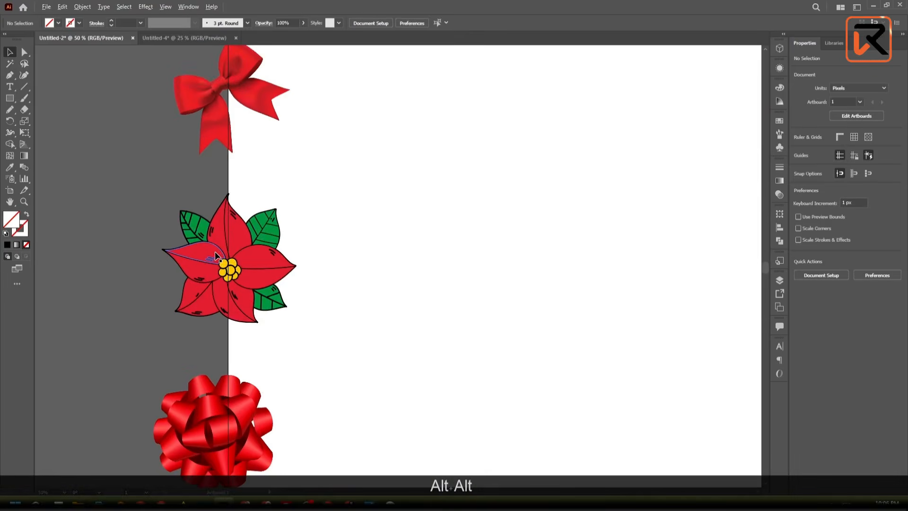
scroll(219, 259, down, 2)
scroll(221, 262, up, 4)
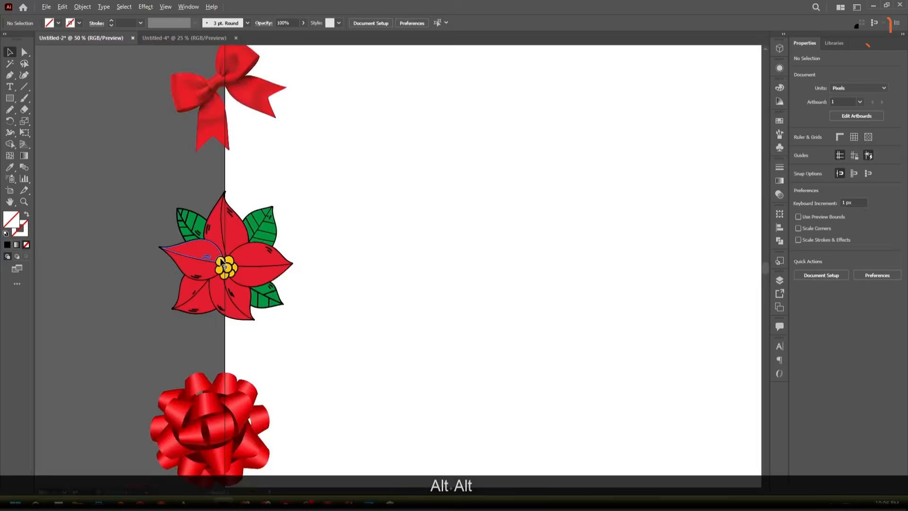
drag(221, 262, 251, 265)
click(123, 211)
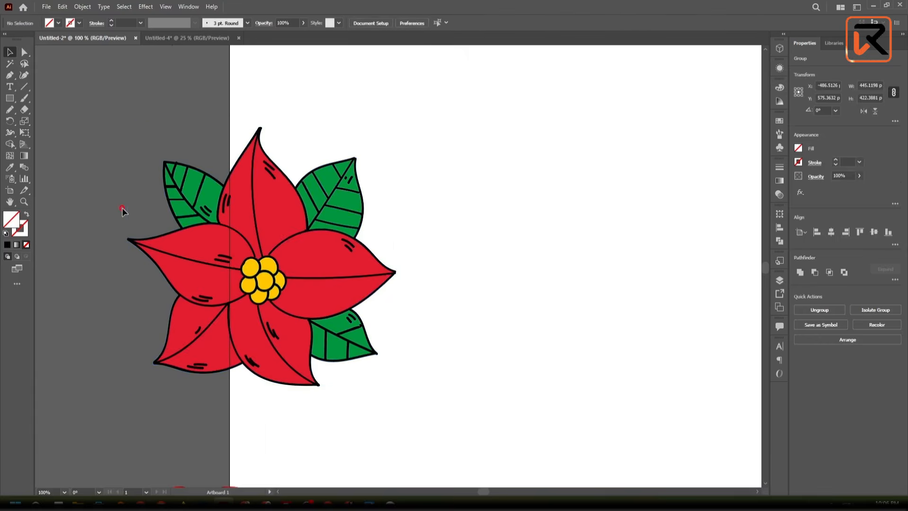
- Start a Move for the poinsettia on the artboard's left edge, with both the horizontal and vertical offsets at 0 px
scroll(122, 209, down, 1)
scroll(242, 234, down, 4)
click(257, 238)
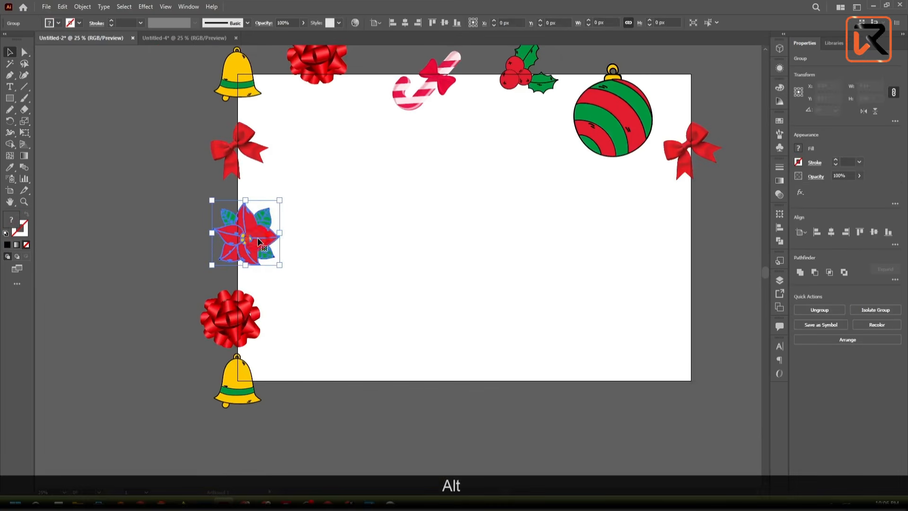
right_click(258, 241)
click(296, 351)
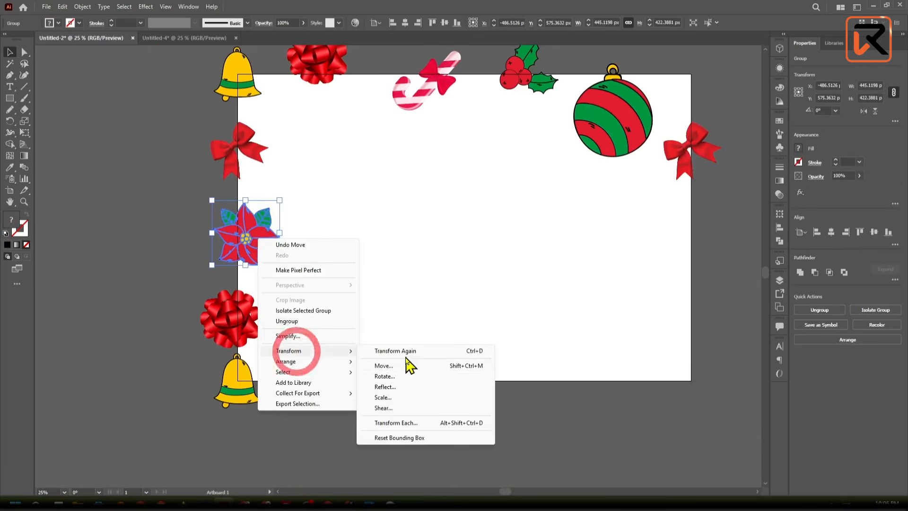
click(416, 368)
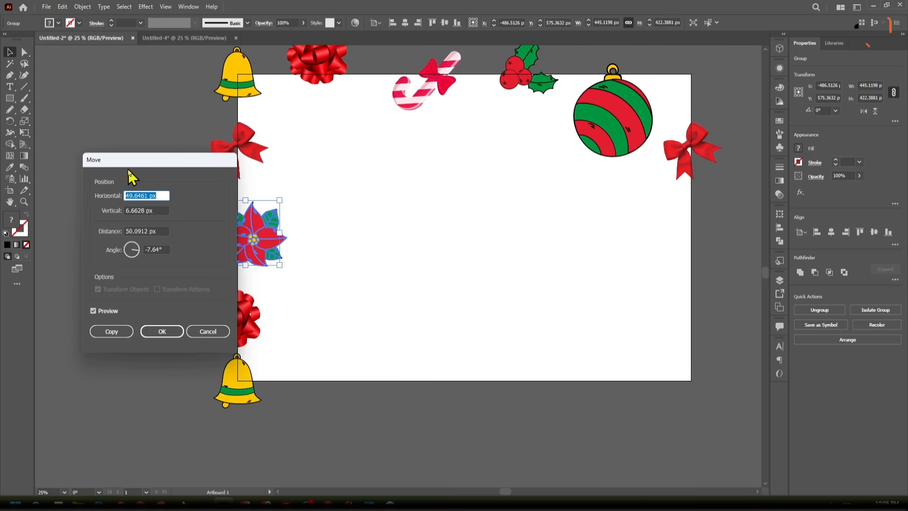
click(162, 195)
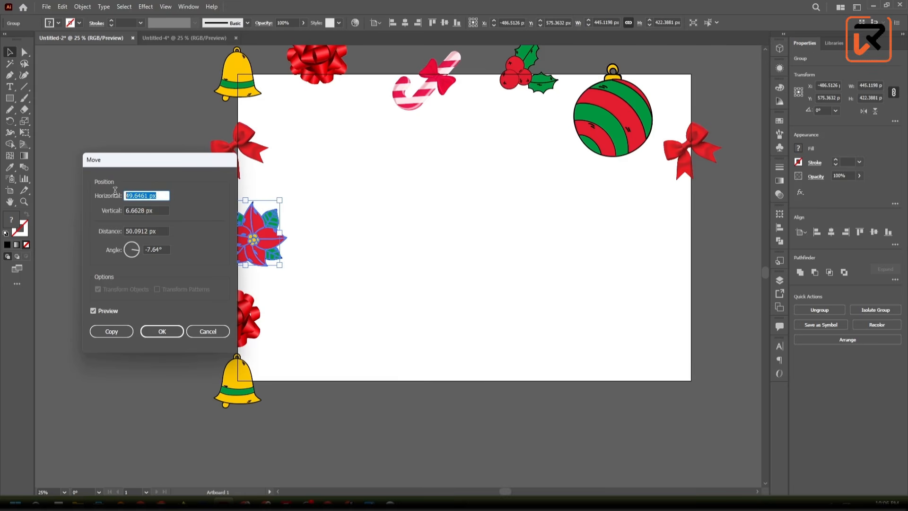
text(0)
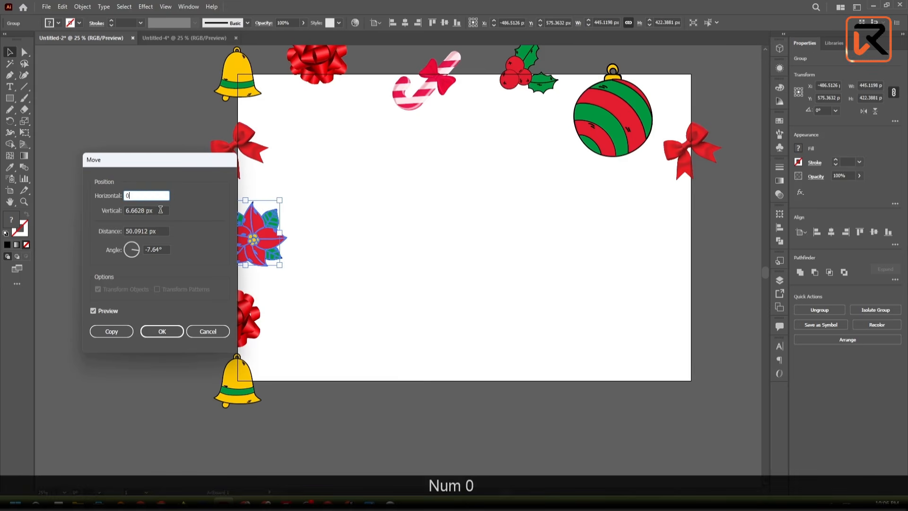
double_click(161, 210)
text(0)
- Set the poinsettia's horizontal Move offset to 3000 px and apply the move as a copy
click(147, 196)
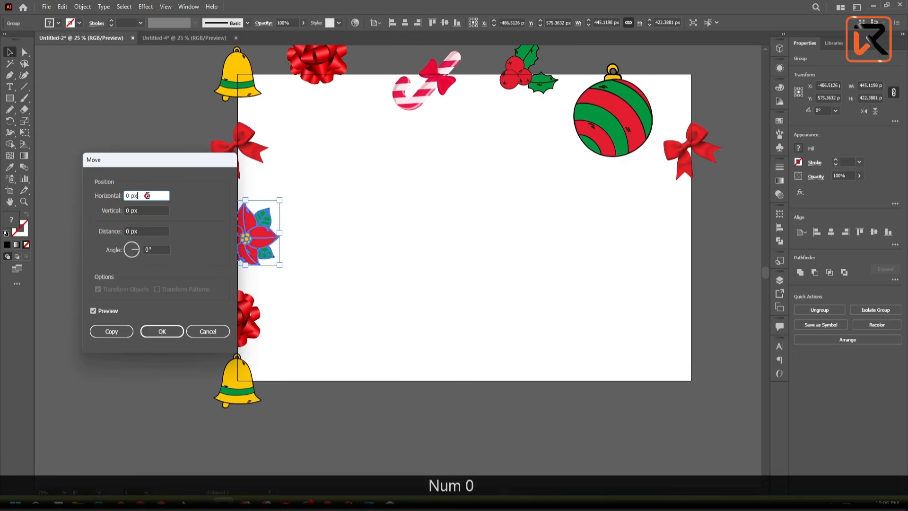
drag(147, 196, 121, 195)
text(300)
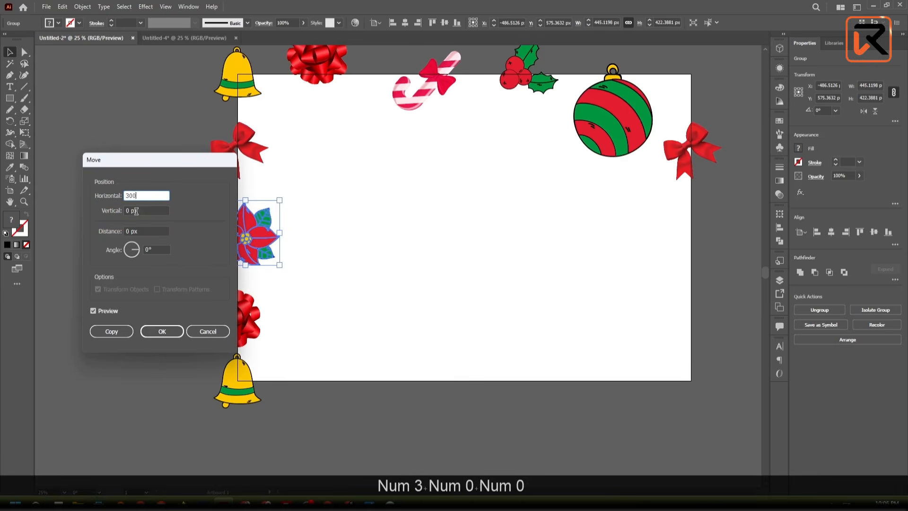
text(0)
key(Tab)
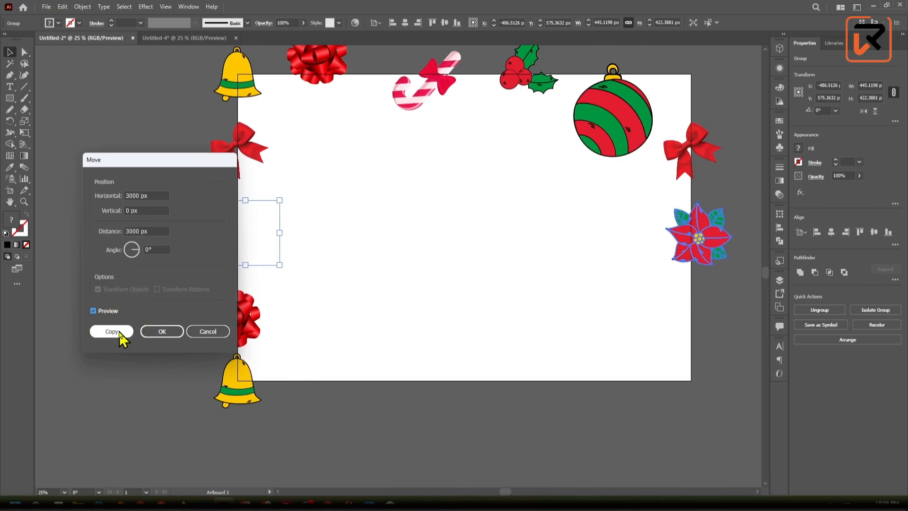
click(112, 331)
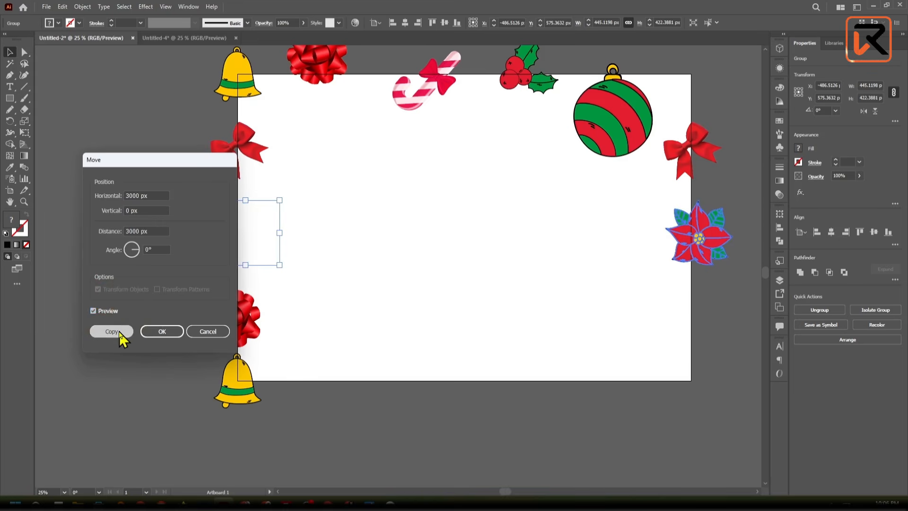
- Copy the red gift bow on the artboard's left edge with a Move of 3000 px horizontally and 0 px vertically
click(241, 328)
right_click(243, 331)
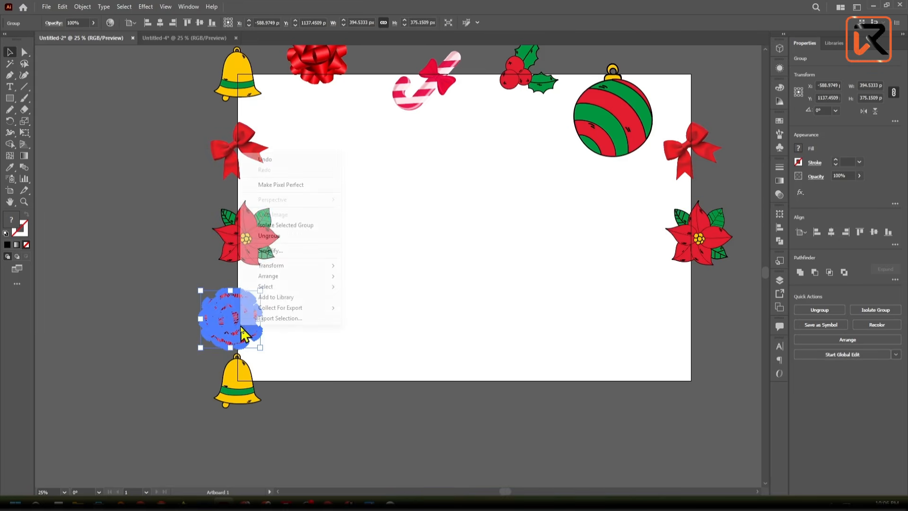
click(281, 266)
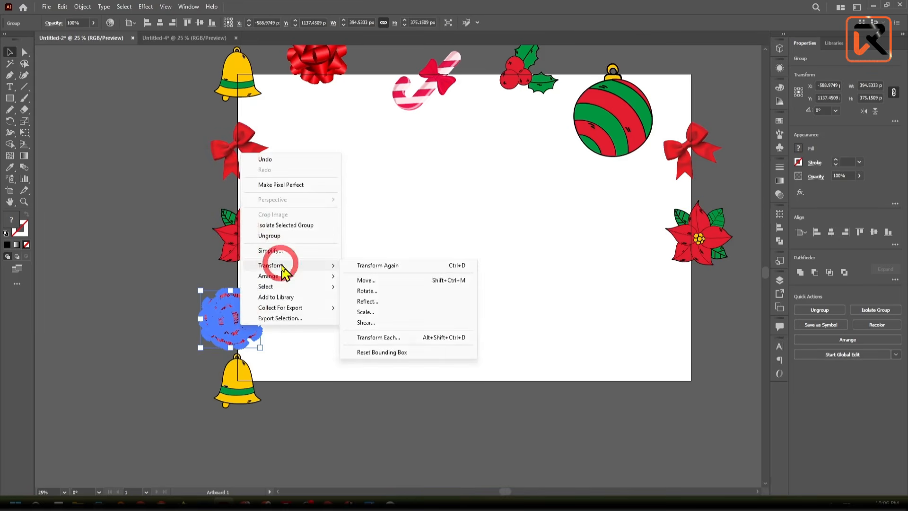
click(402, 282)
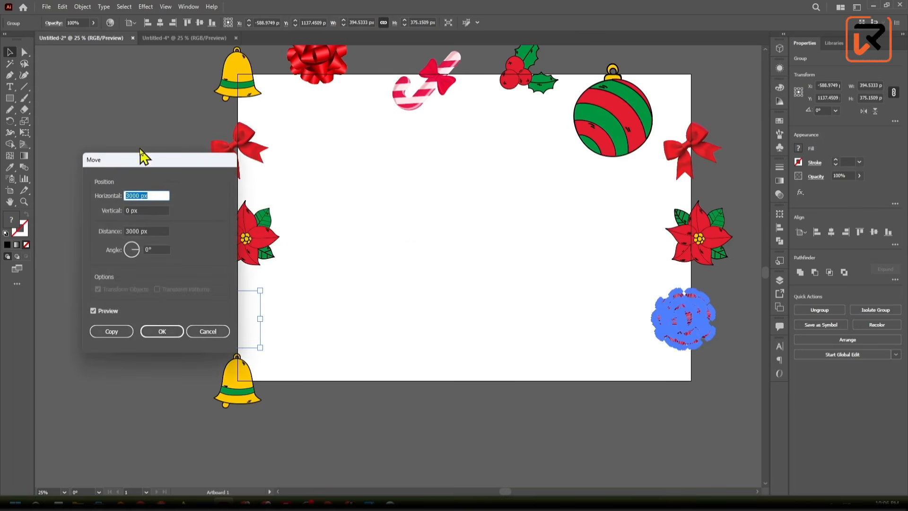
drag(151, 168, 108, 152)
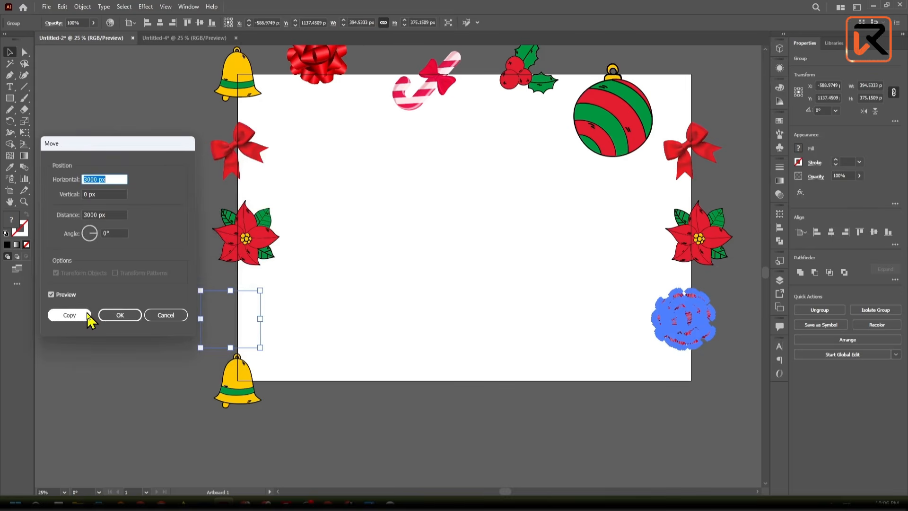
click(69, 315)
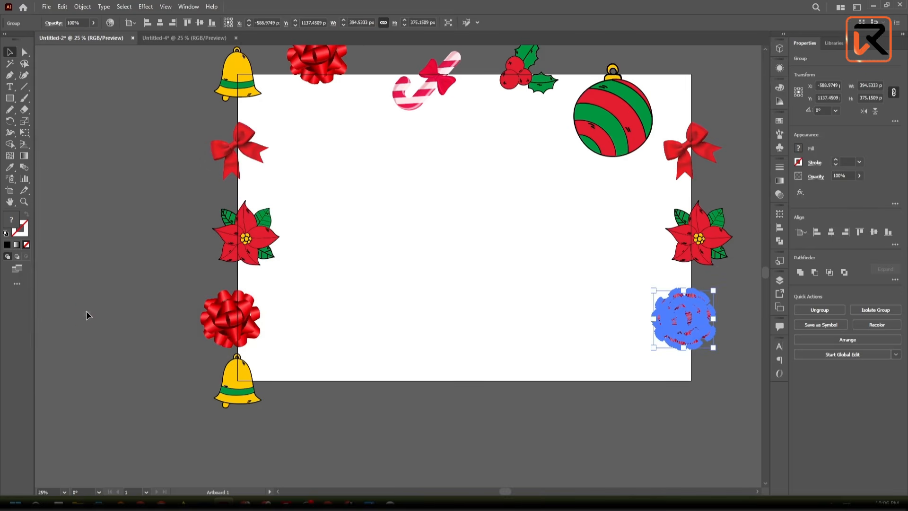
- Copy the bell on the artboard's bottom-left corner 3000 px horizontally and 0 px vertically with Move, and clear the selection
click(238, 388)
right_click(239, 386)
mouse_move(266, 326)
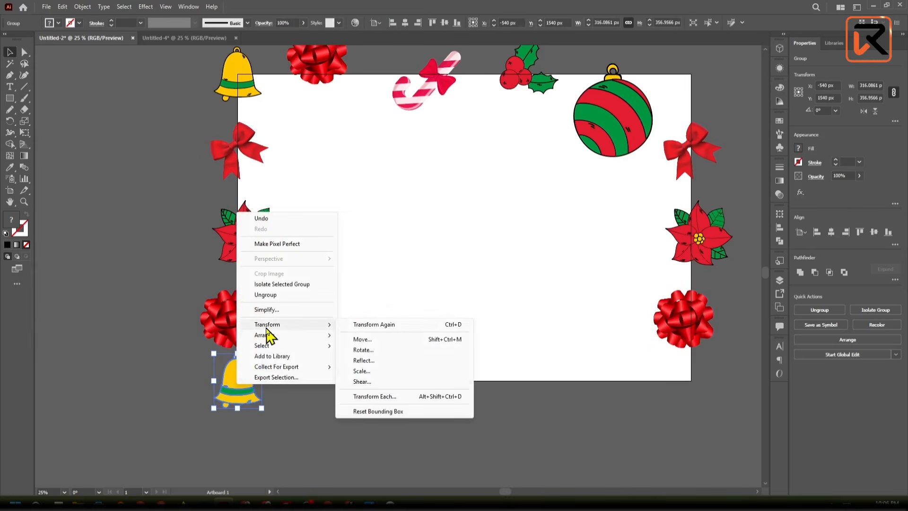
click(376, 340)
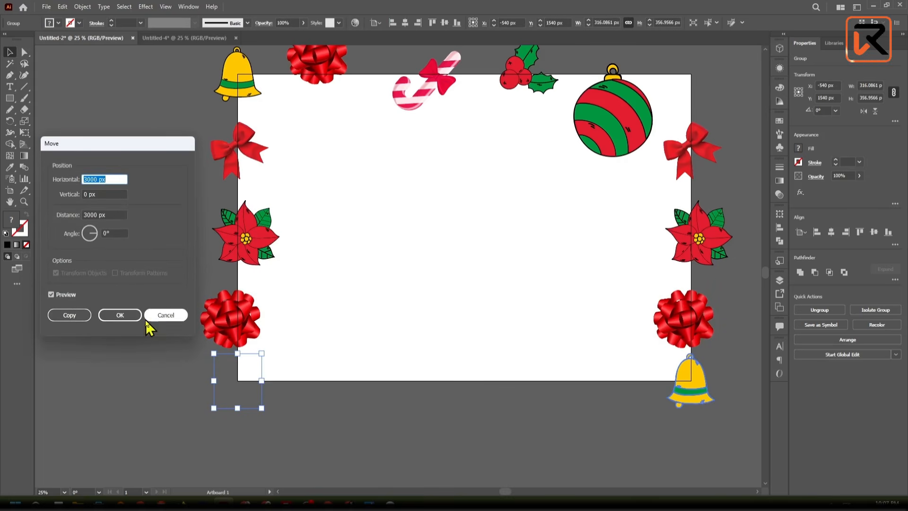
click(70, 315)
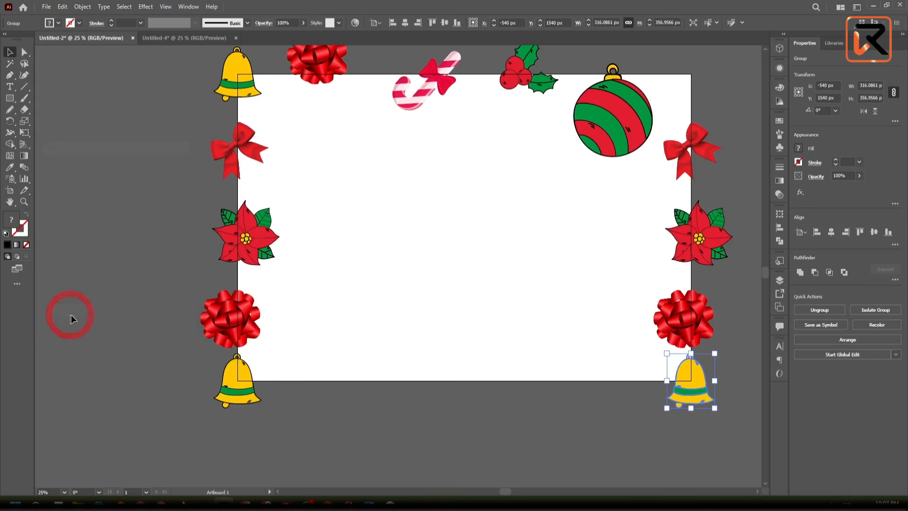
click(381, 422)
- Start a Move for the bell on the artboard's bottom-right corner
scroll(383, 421, down, 1)
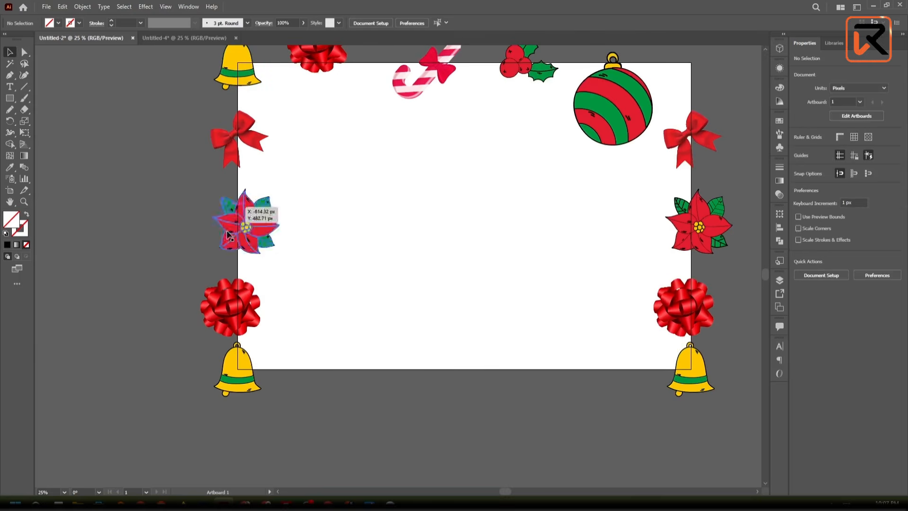
scroll(234, 213, up, 1)
scroll(238, 401, up, 5)
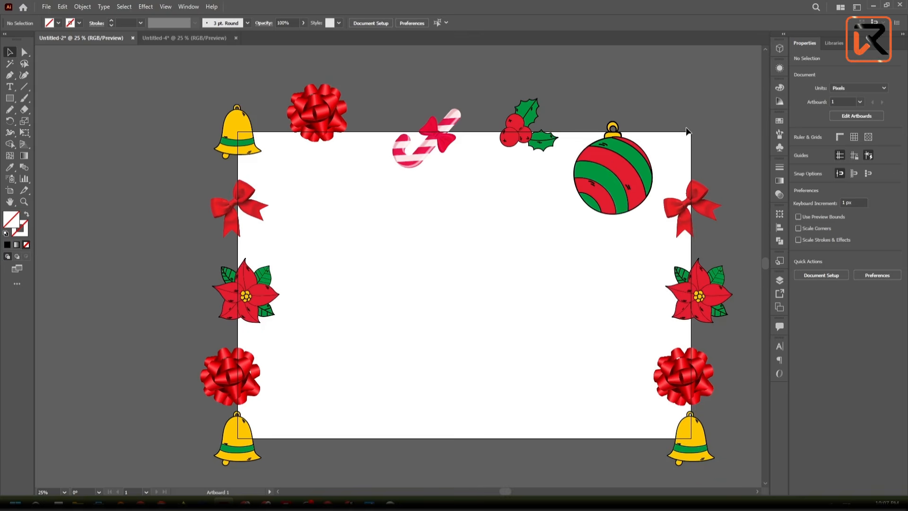
key(space)
drag(692, 123, 615, 108)
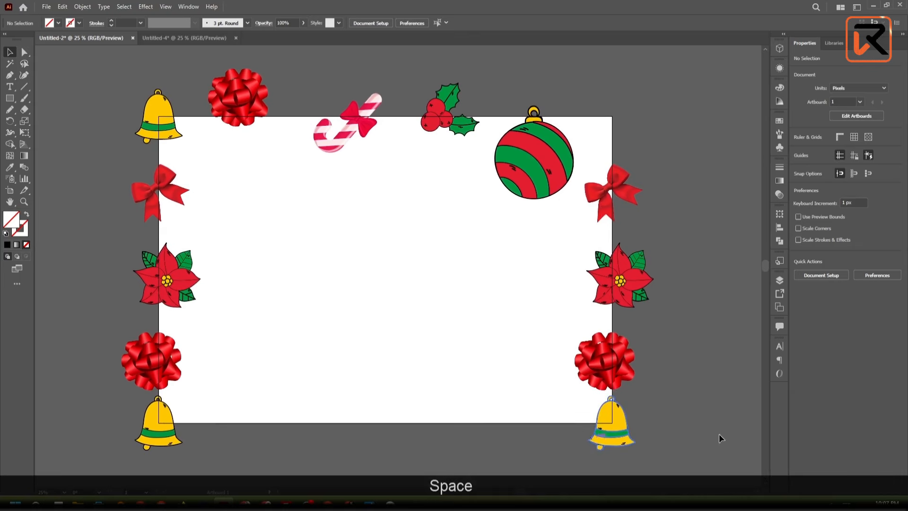
right_click(615, 437)
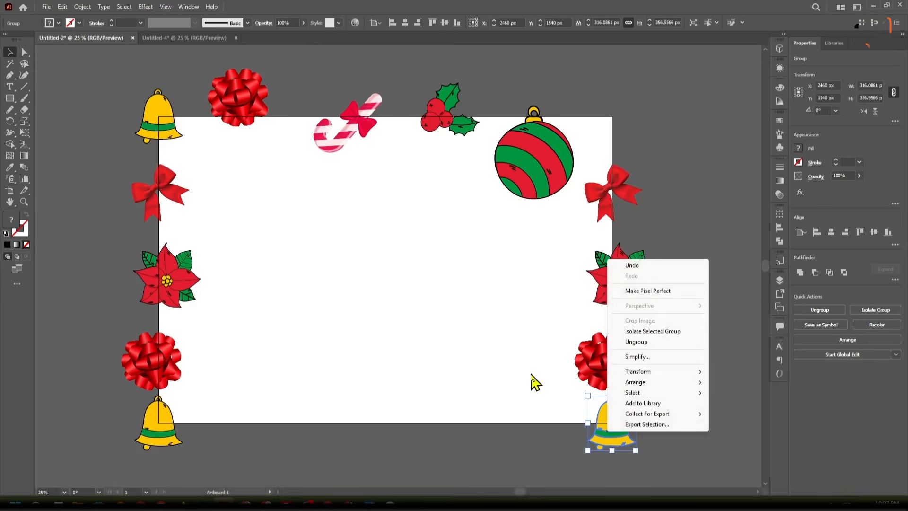
click(508, 369)
key(space)
drag(508, 369, 446, 355)
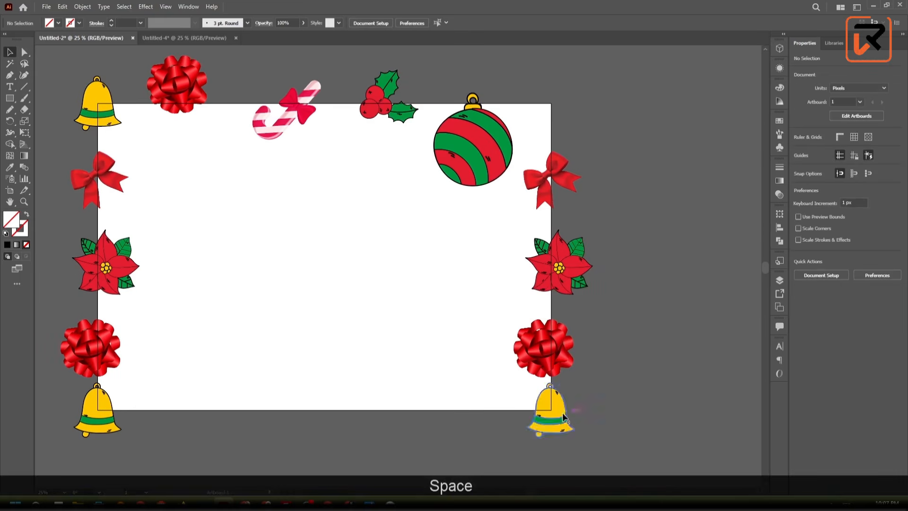
right_click(556, 421)
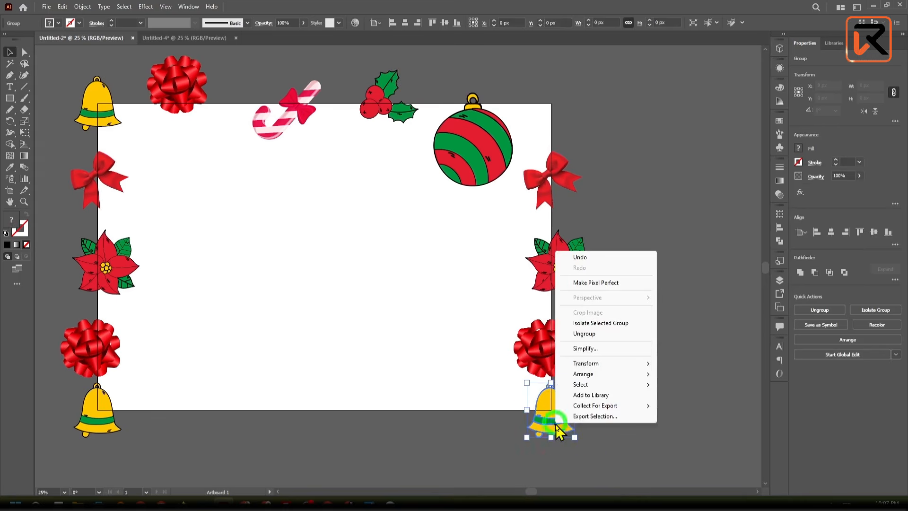
mouse_move(577, 369)
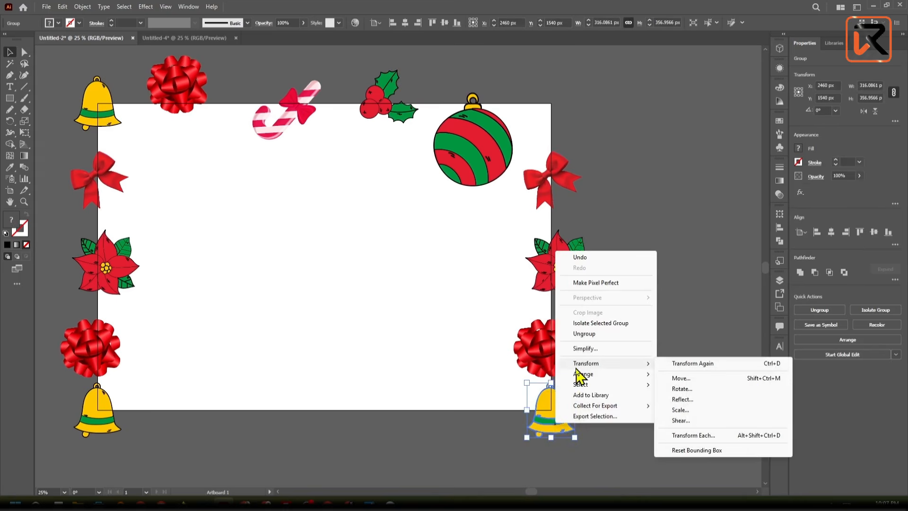
click(695, 378)
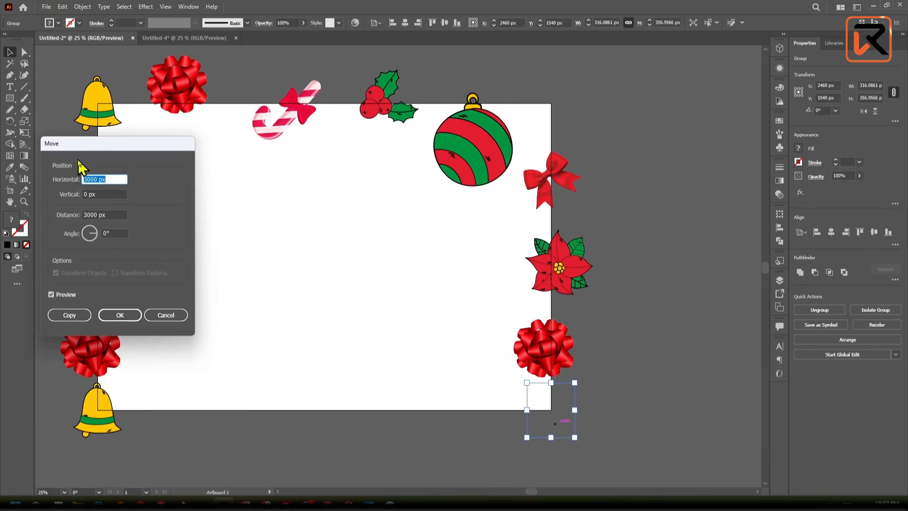
drag(88, 151, 226, 169)
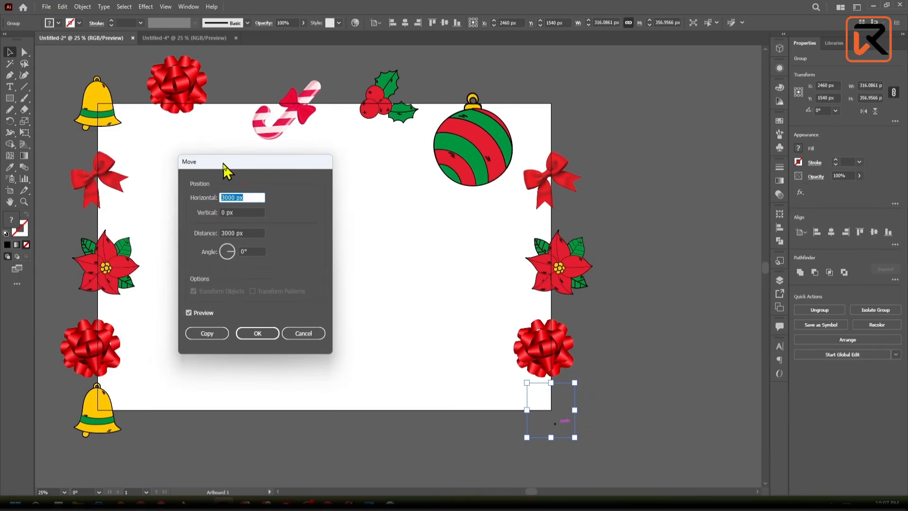
- Set the bell's Move offsets to 0 px horizontal and -2000 px vertical, apply the move as a copy, and deselect it
click(222, 197)
drag(238, 212, 213, 213)
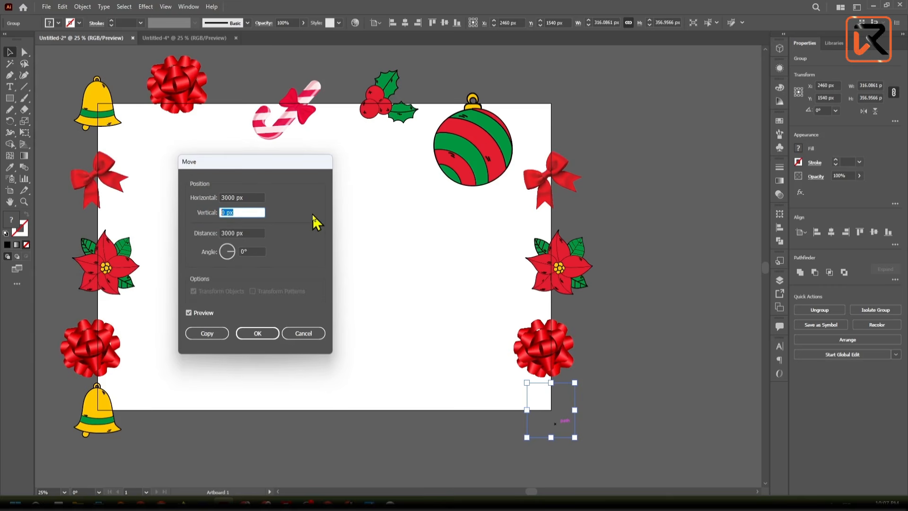
text(-20)
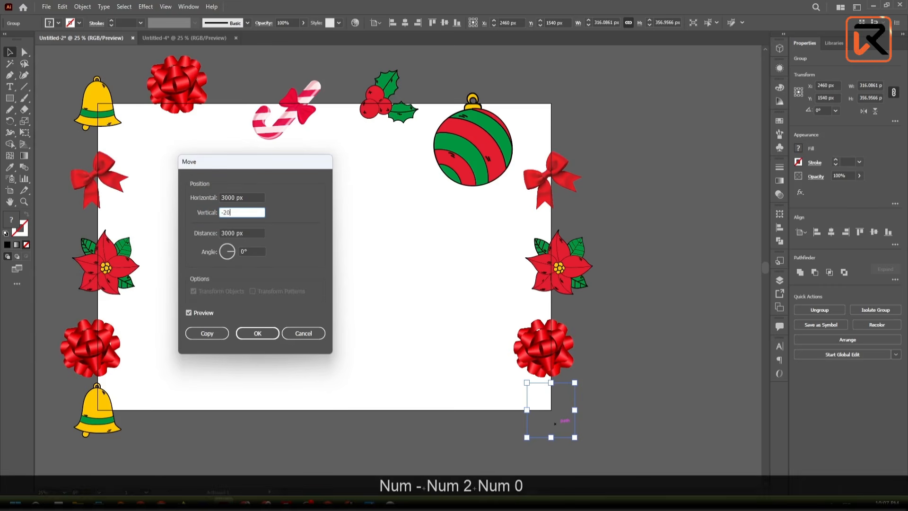
text(00)
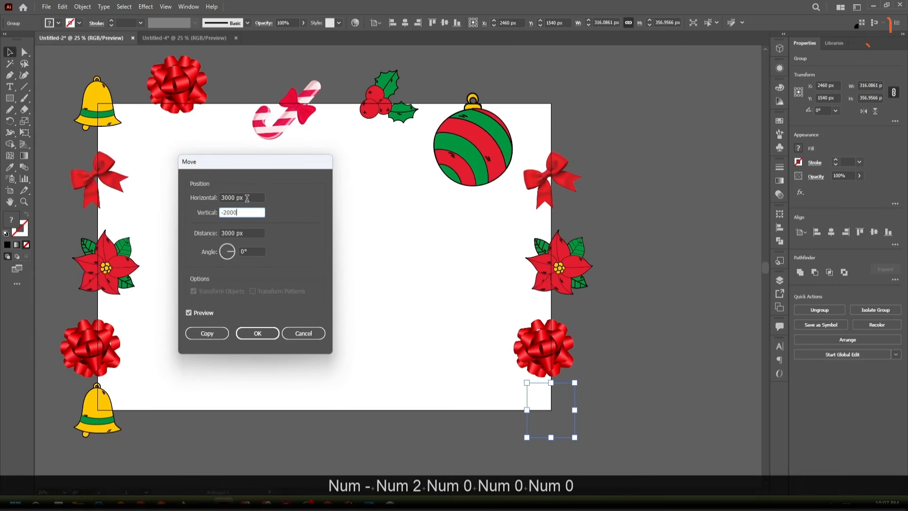
drag(247, 198, 221, 199)
text(0)
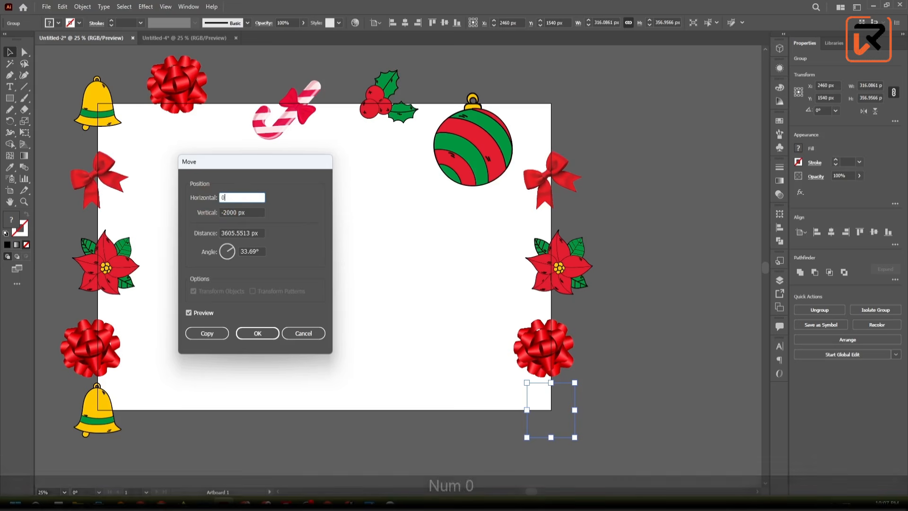
click(198, 313)
click(198, 313)
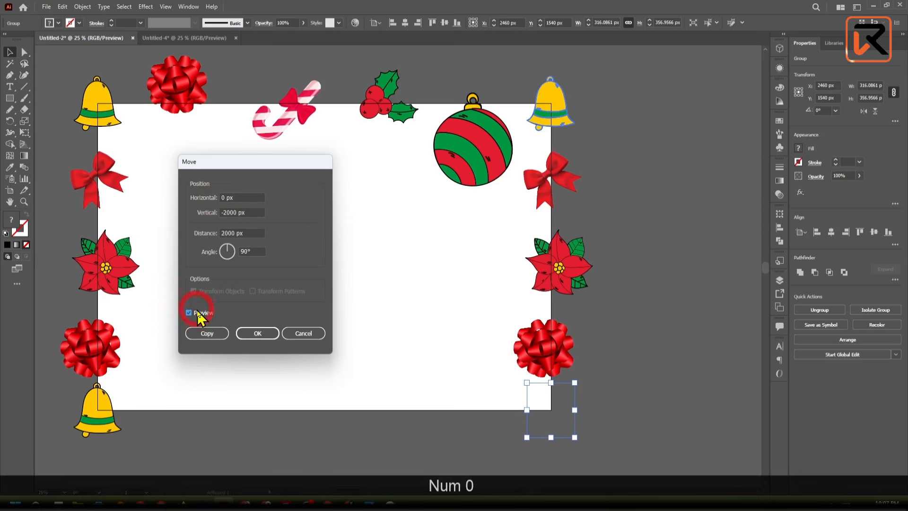
click(198, 313)
click(198, 313)
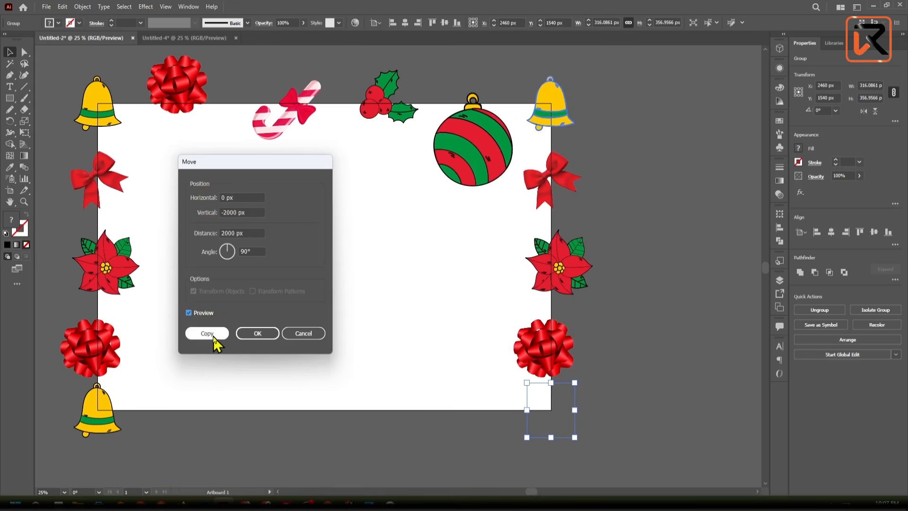
click(212, 336)
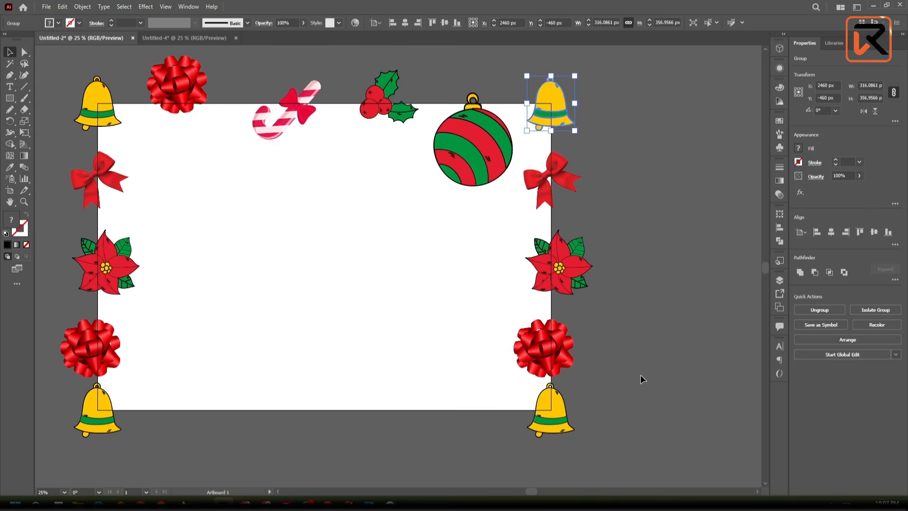
click(605, 459)
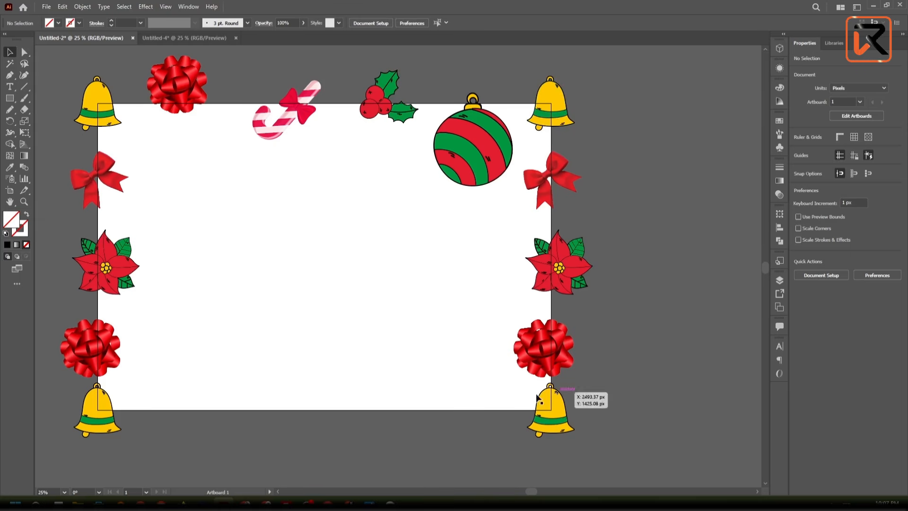
- Start a Move for the red gift bow on the artboard's top edge and set its vertical offset to 2000 px
click(184, 83)
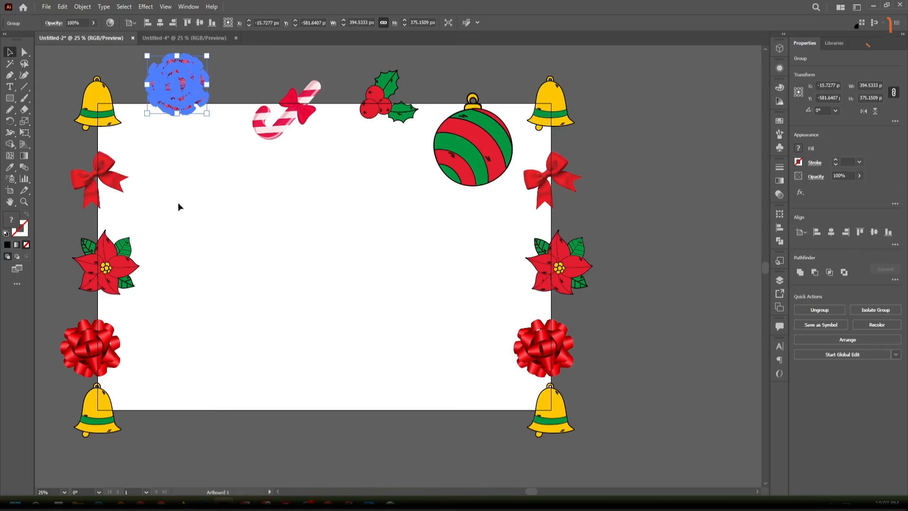
right_click(189, 88)
mouse_move(231, 200)
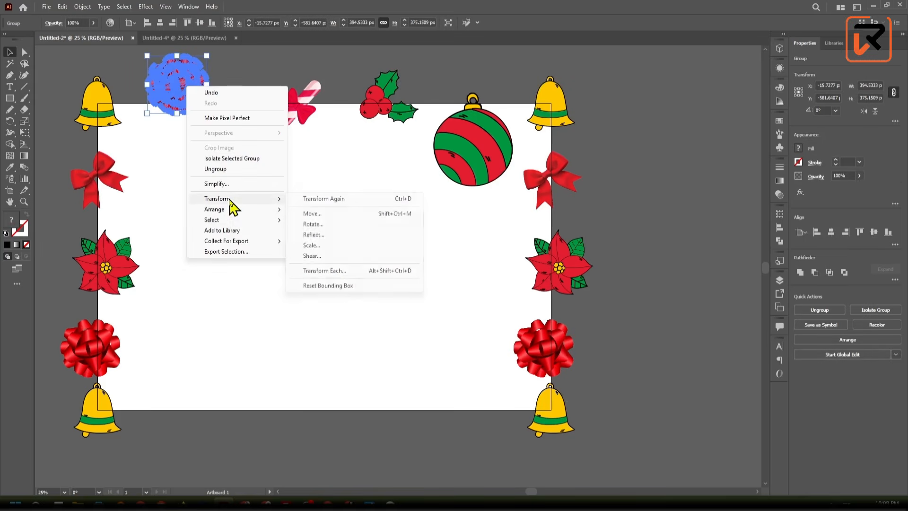
click(325, 216)
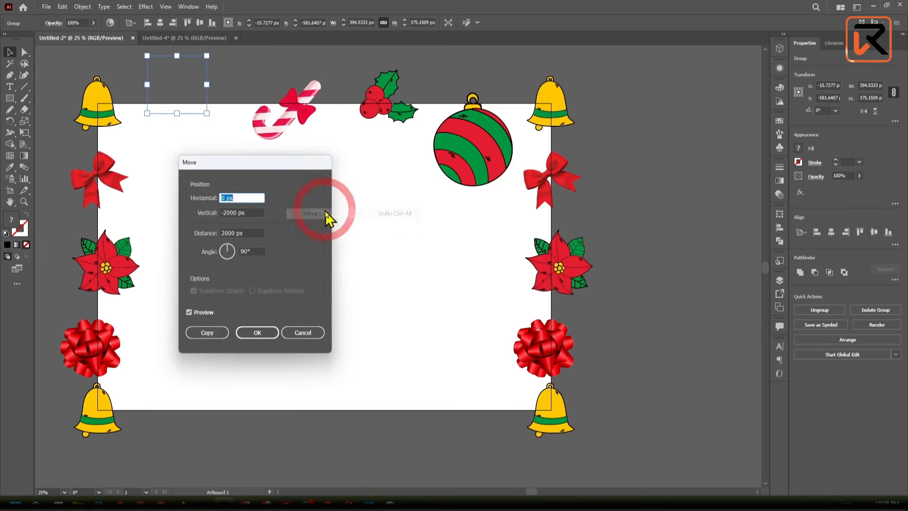
drag(271, 169, 467, 134)
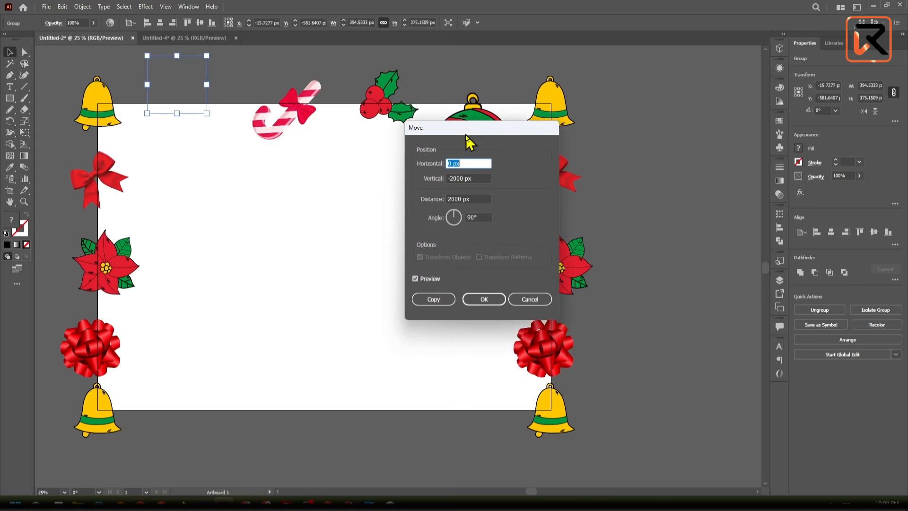
click(451, 177)
drag(450, 178, 452, 174)
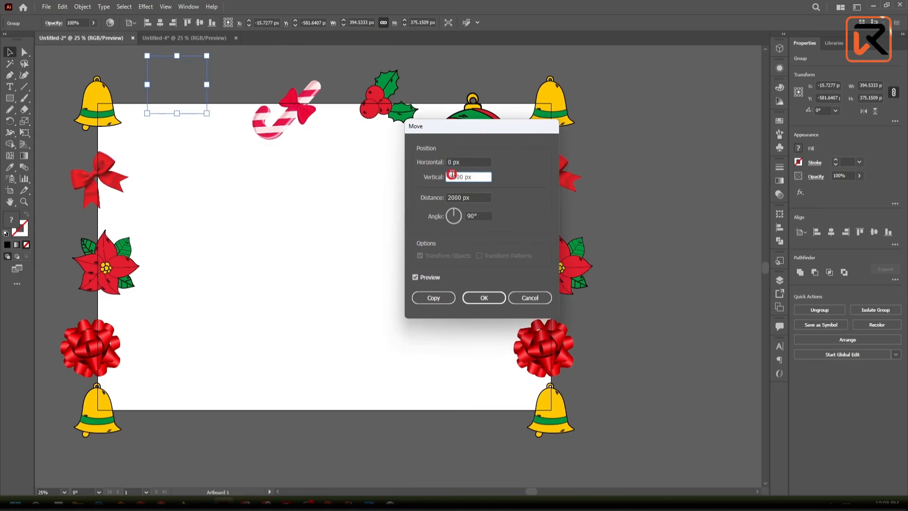
key(Left)
key(BackSpace)
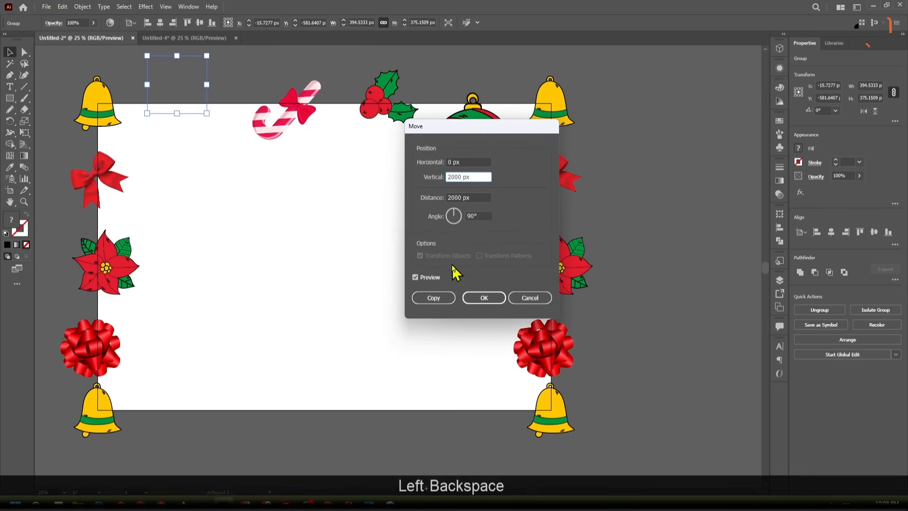
- Refresh the preview of the gift bow's move, apply it as a copy, and deselect the copied bow
click(430, 280)
click(430, 280)
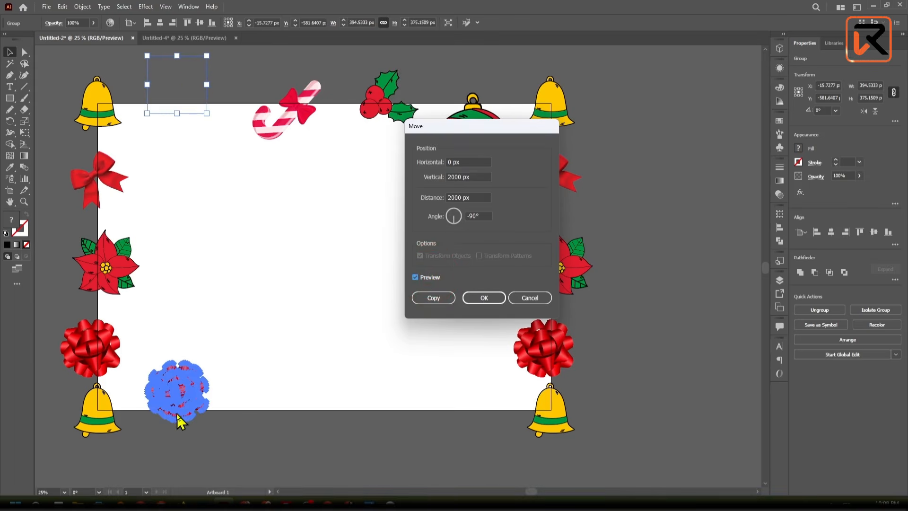
click(444, 301)
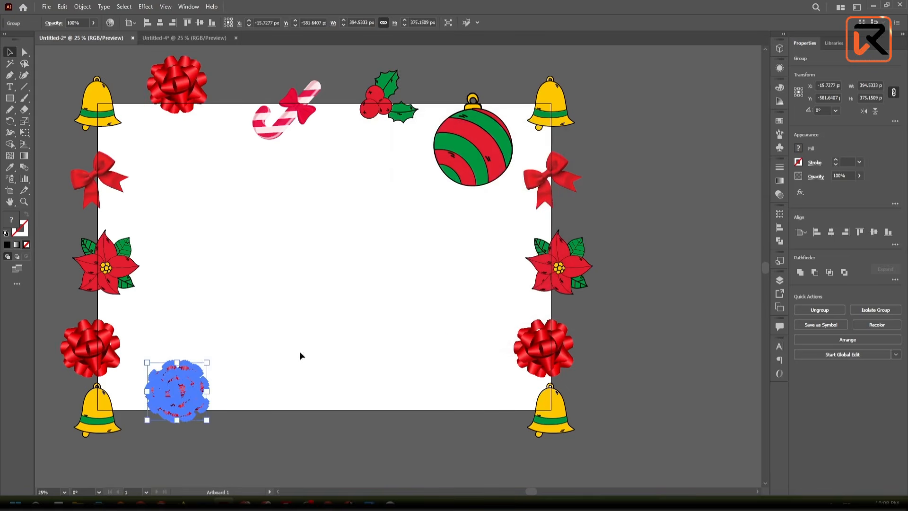
click(275, 287)
- Copy the candy cane on the artboard's top edge to the bottom edge with Move offsets of 0 px horizontal and 2000 px vertical
click(298, 107)
right_click(299, 109)
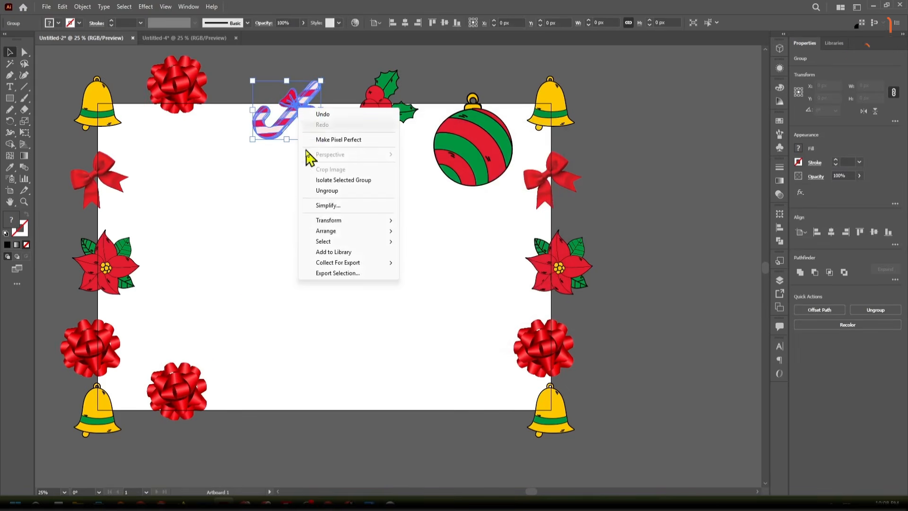
mouse_move(331, 221)
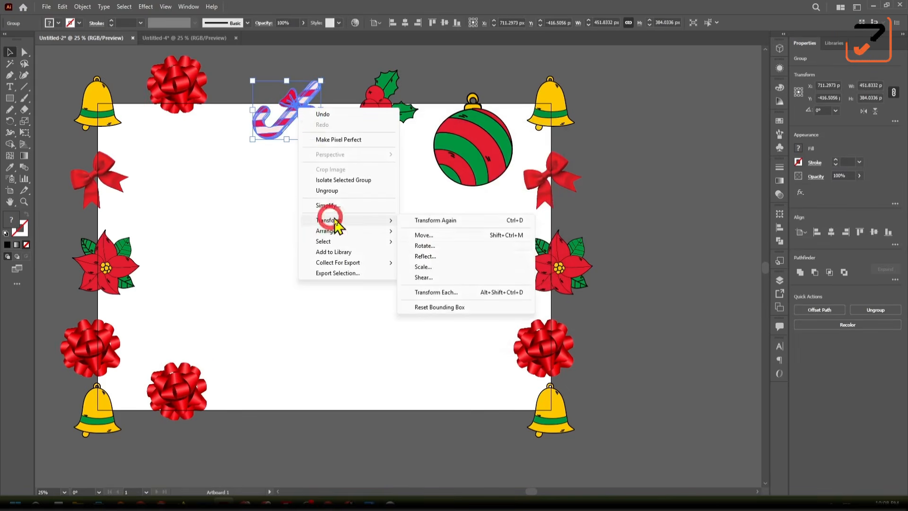
click(440, 236)
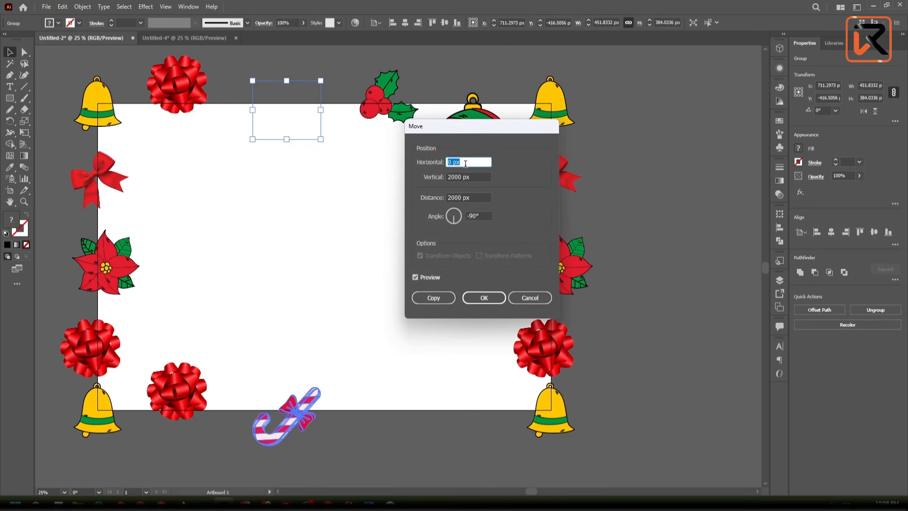
click(442, 299)
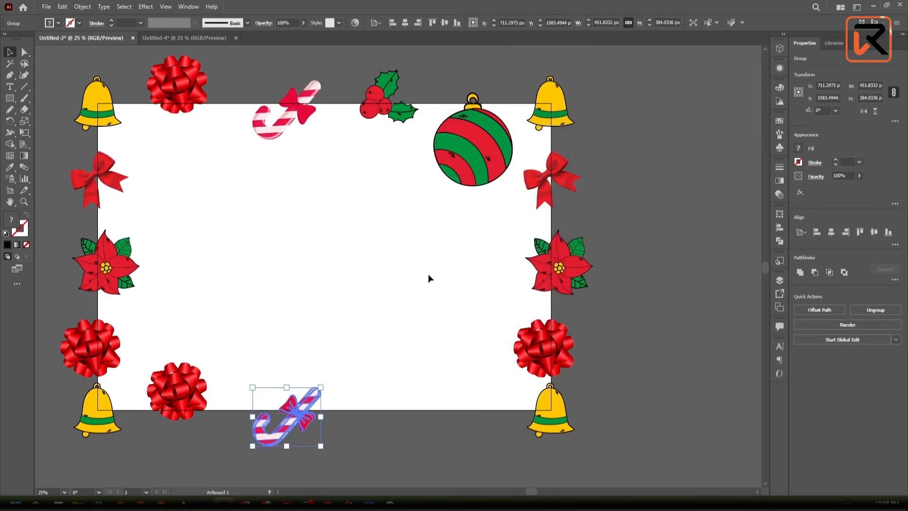
- Copy the holly on the top edge to the bottom edge with a Move of 0 px horizontal and 2000 px vertical, and deselect it
right_click(394, 96)
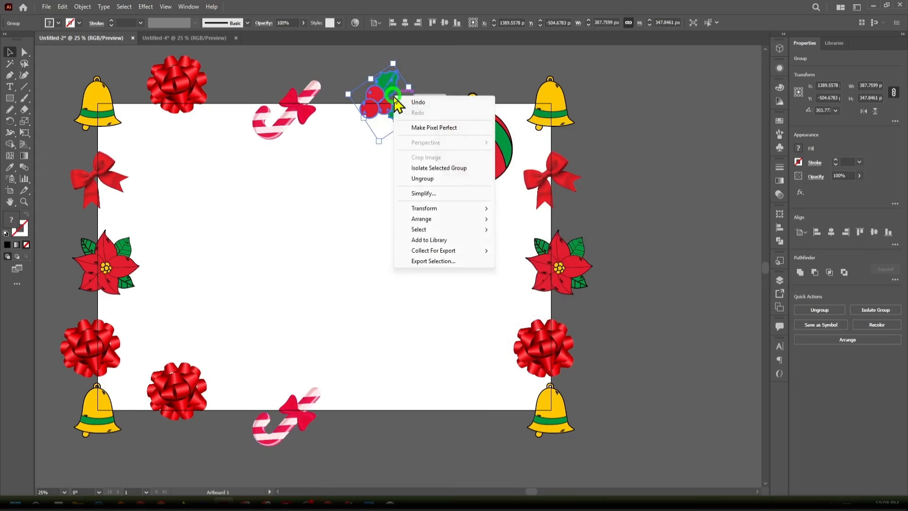
click(427, 208)
click(575, 224)
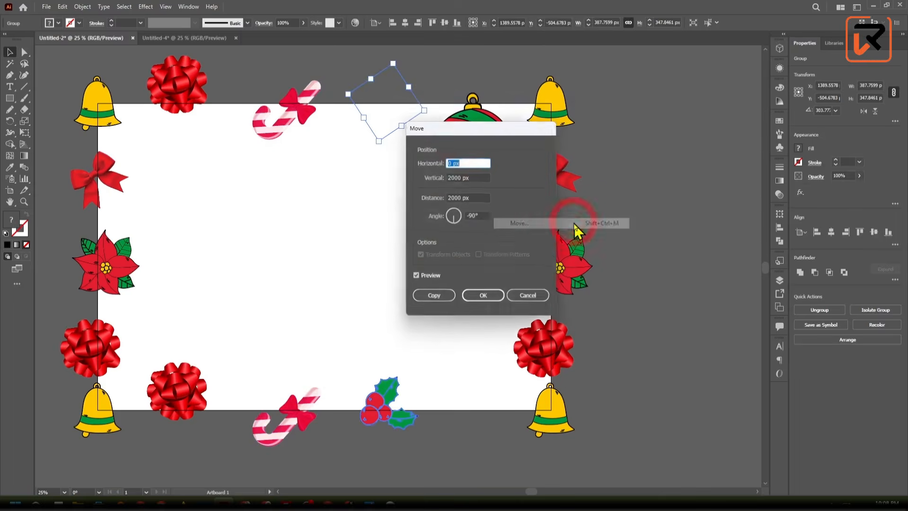
drag(476, 127, 574, 126)
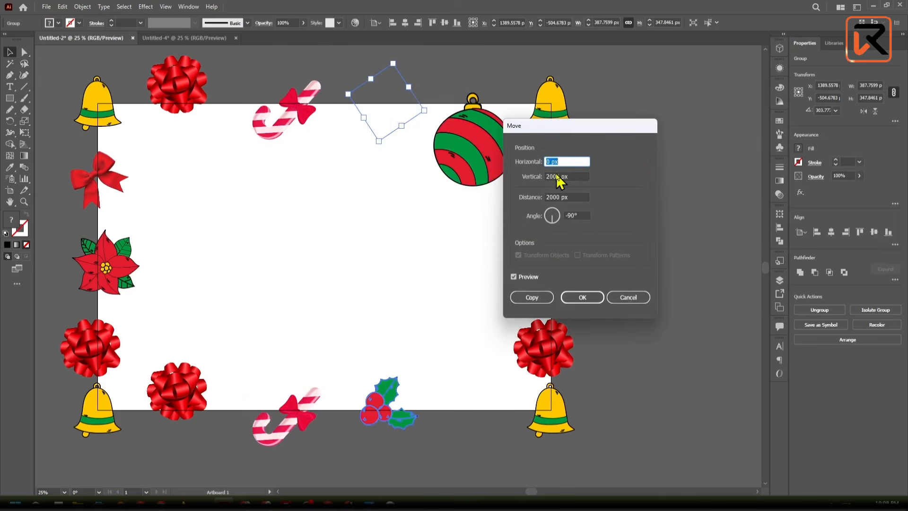
click(544, 305)
click(455, 315)
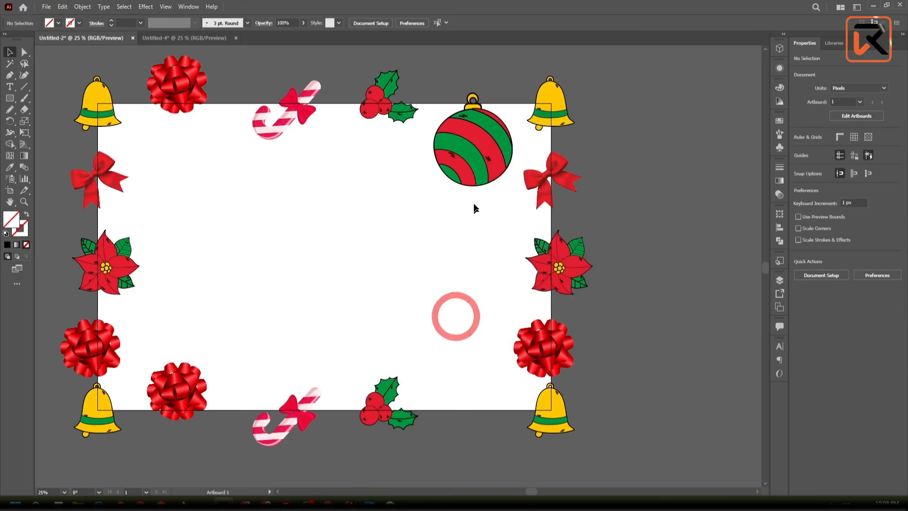
- Copy the striped ornament on the top edge down by 2000 px with a 0 px horizontal Move offset, and deselect the copy
right_click(475, 150)
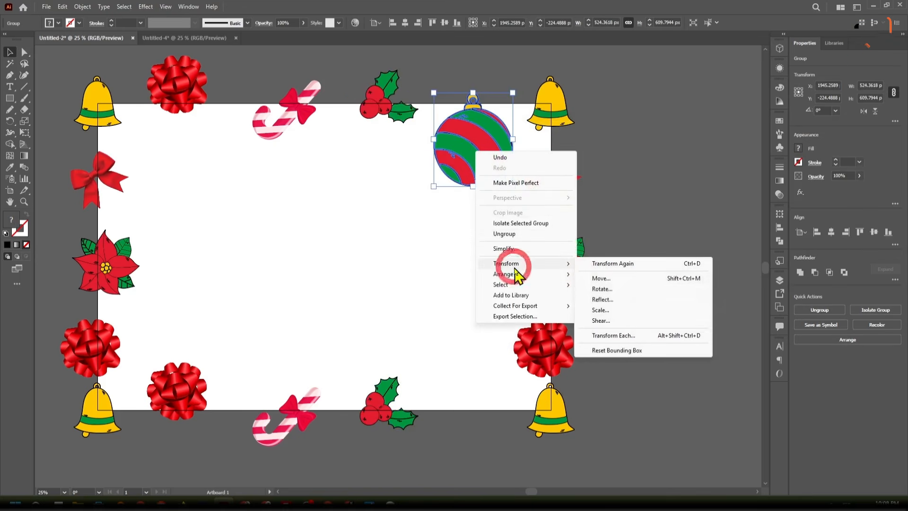
mouse_move(516, 263)
click(601, 279)
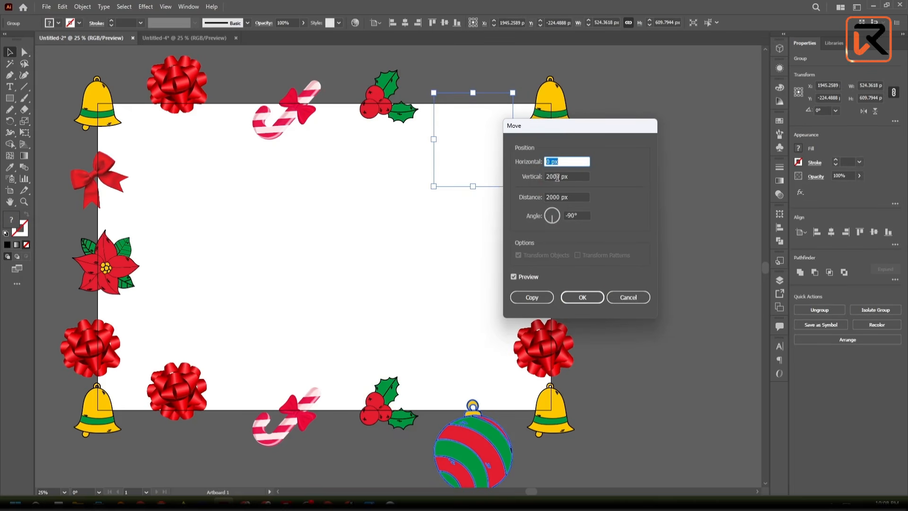
click(538, 300)
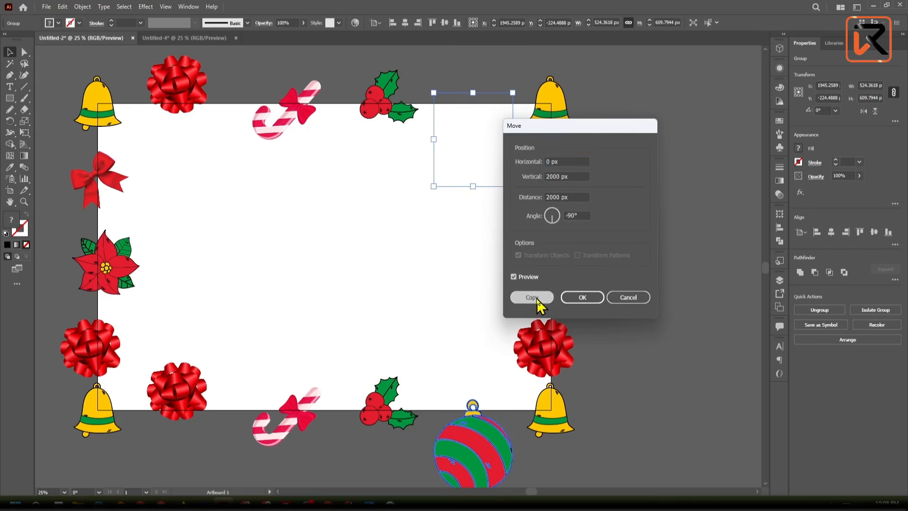
click(641, 284)
- Examine where the ornament crosses the artboard's top and bottom edges, and check the matching motifs around the whole border
scroll(640, 282, down, 2)
scroll(640, 282, up, 2)
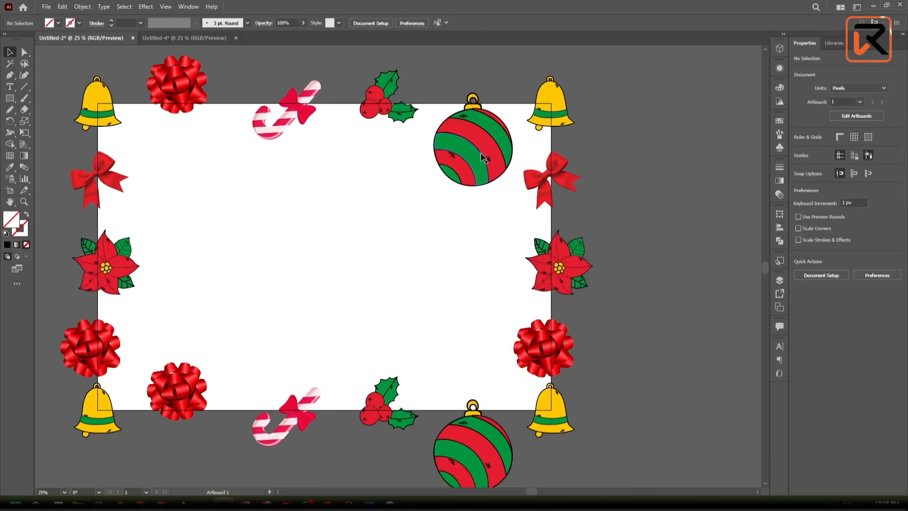
alt+scroll(472, 100, up, 3)
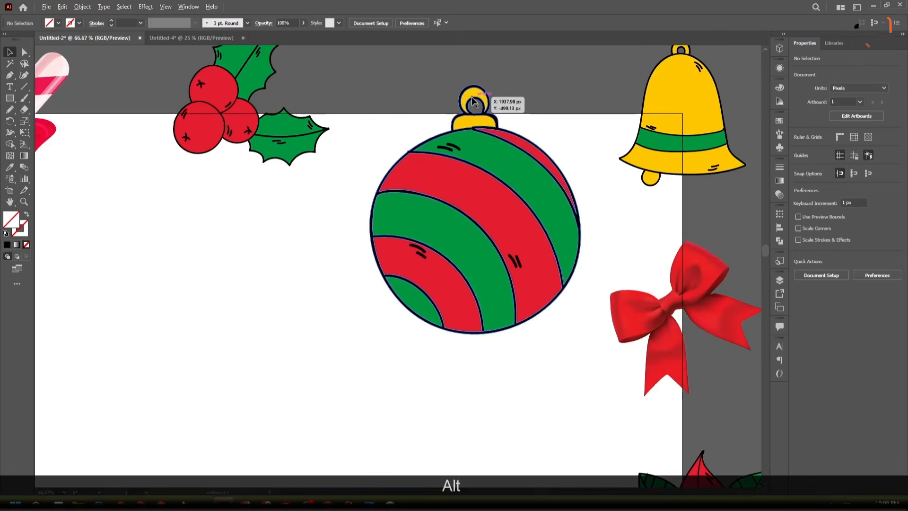
alt+scroll(472, 99, down, 3)
scroll(479, 387, down, 1)
alt+scroll(471, 340, up, 3)
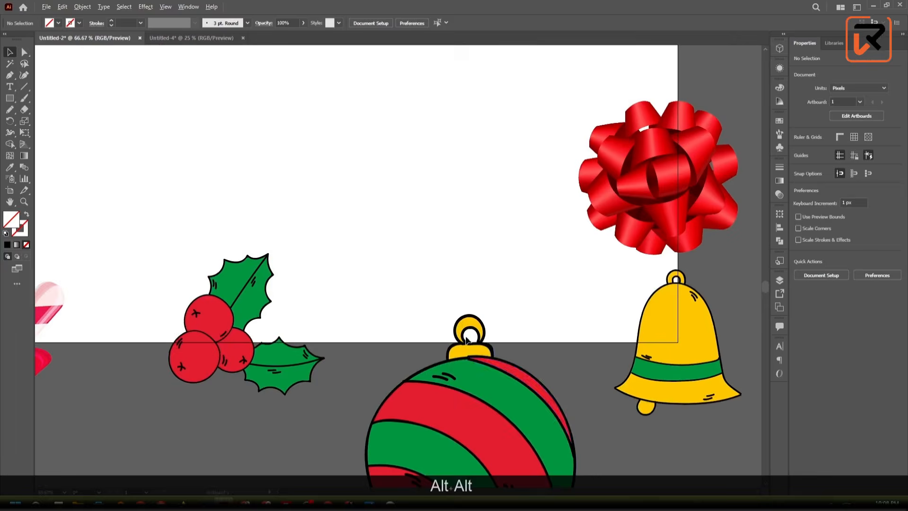
alt+scroll(466, 339, up, 2)
alt+scroll(466, 336, down, 7)
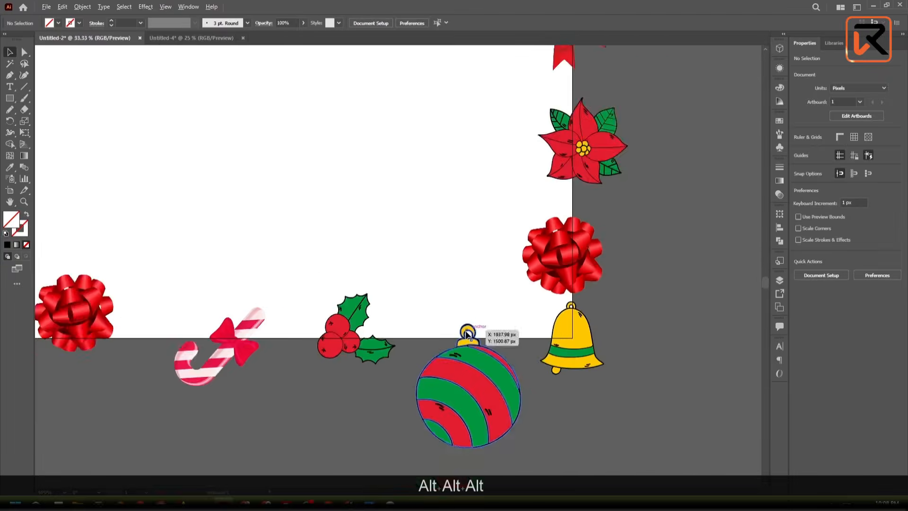
drag(452, 193, 470, 227)
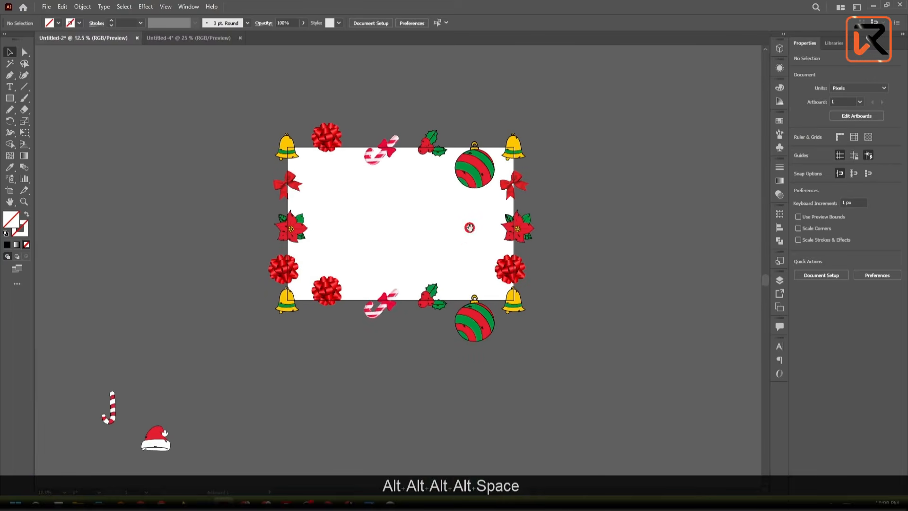
alt+scroll(317, 216, up, 1)
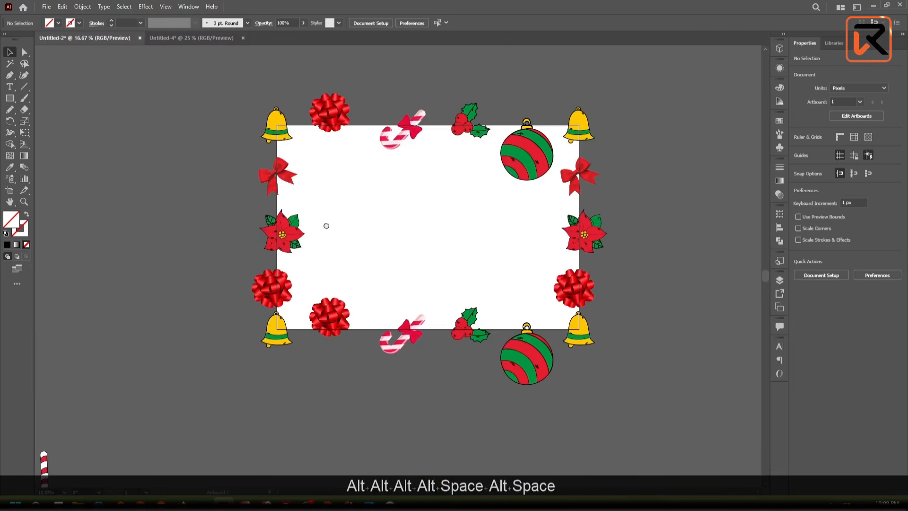
drag(326, 225, 317, 225)
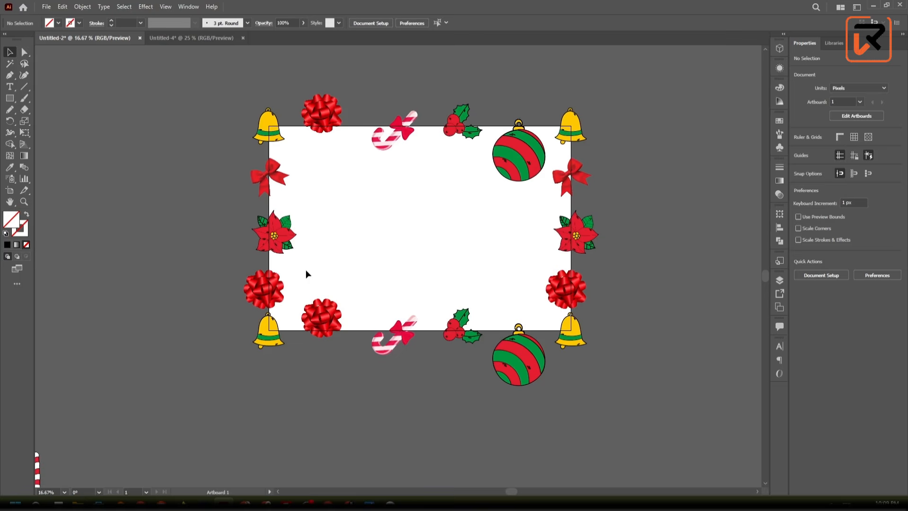
- Place a copy of the red gift bow in the artboard's lower-right interior and a copy of the striped ornament in its lower-left interior
scroll(312, 260, down, 2)
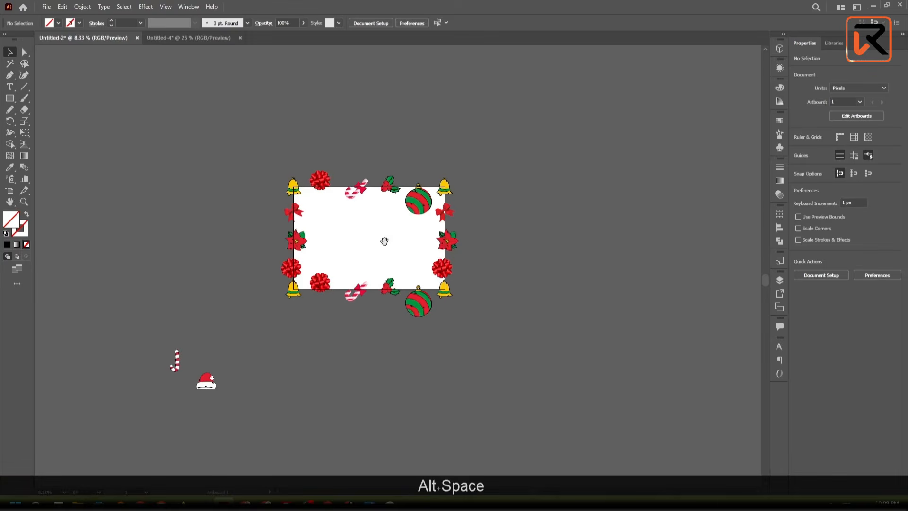
drag(384, 242, 337, 237)
scroll(263, 235, up, 1)
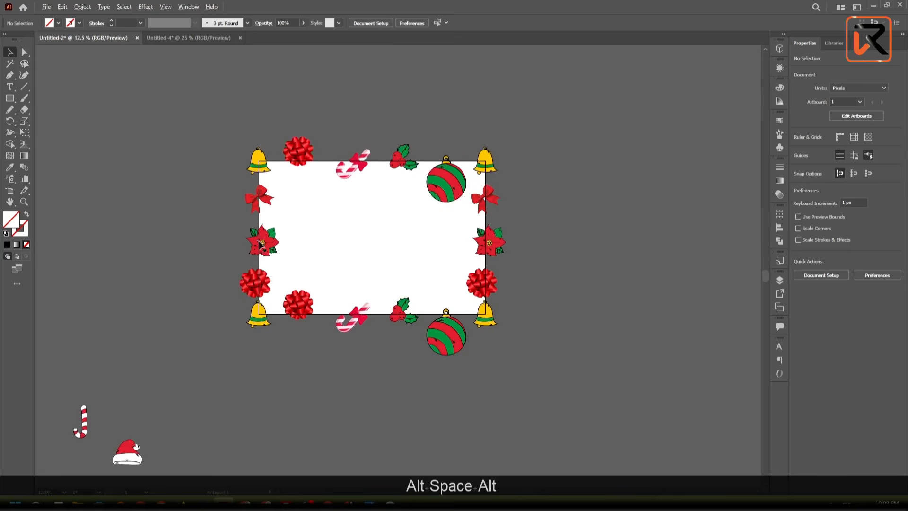
scroll(419, 214, up, 1)
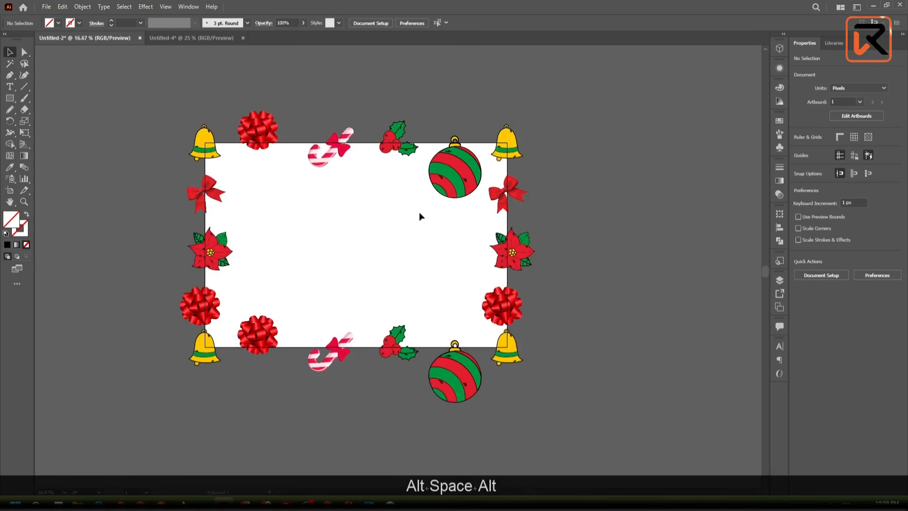
drag(258, 129, 432, 265)
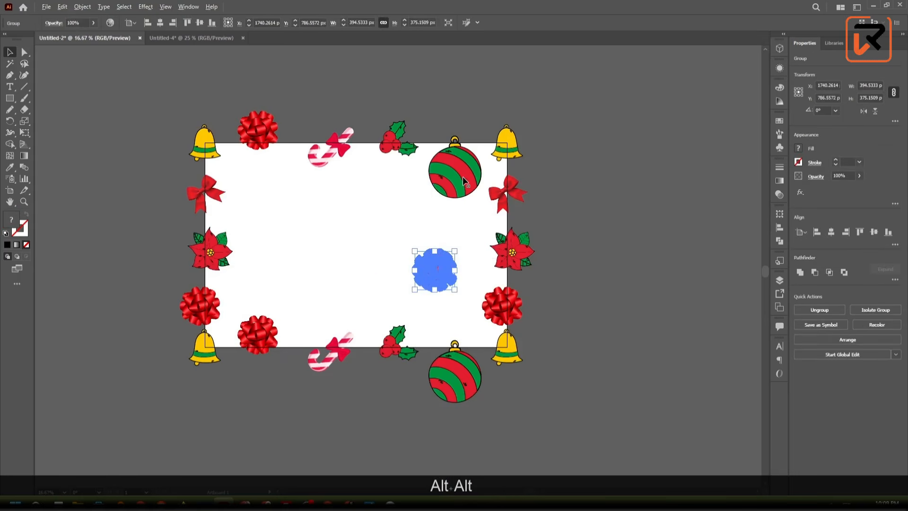
drag(466, 186, 310, 283)
drag(334, 345, 340, 287)
key(ctrl+z)
drag(332, 354, 397, 229)
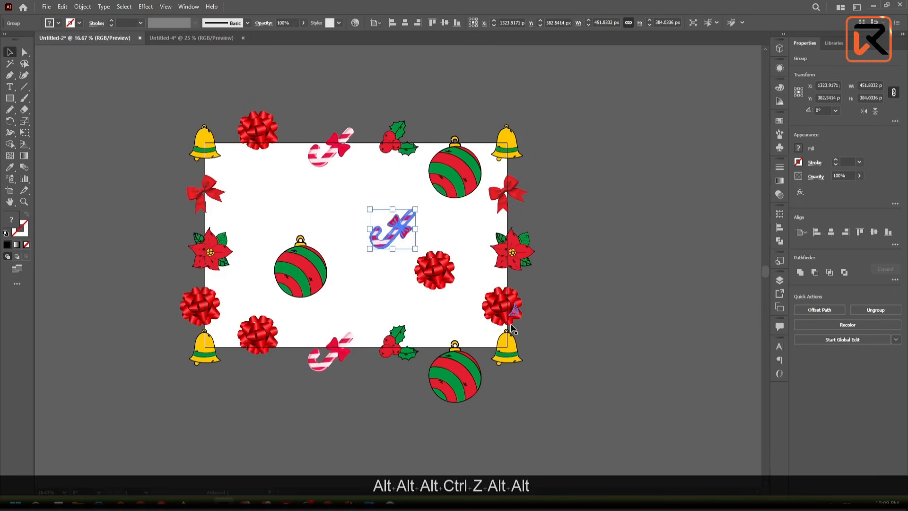
click(395, 225)
key(Delete)
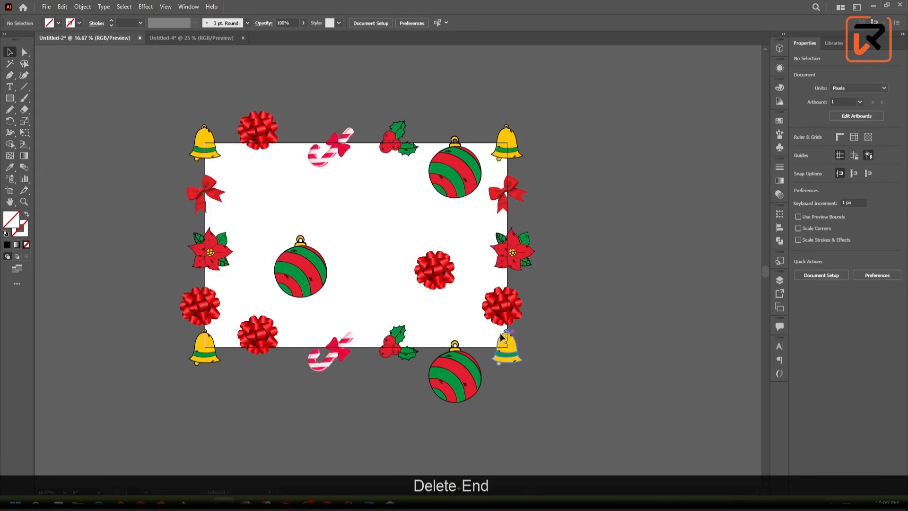
- Place a bell copy near the artboard's centre and a holly copy in the upper-left interior, and shift the bell copy up about 71 px
drag(503, 343, 368, 248)
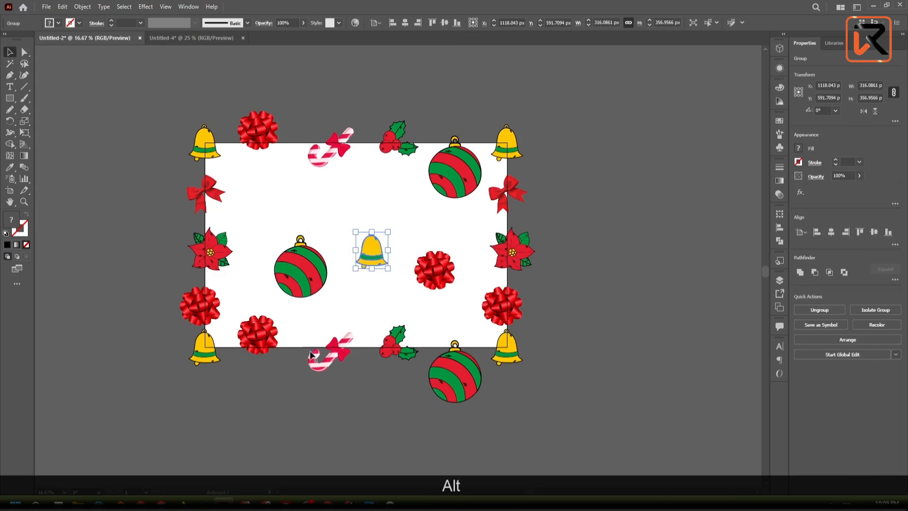
drag(391, 344, 283, 204)
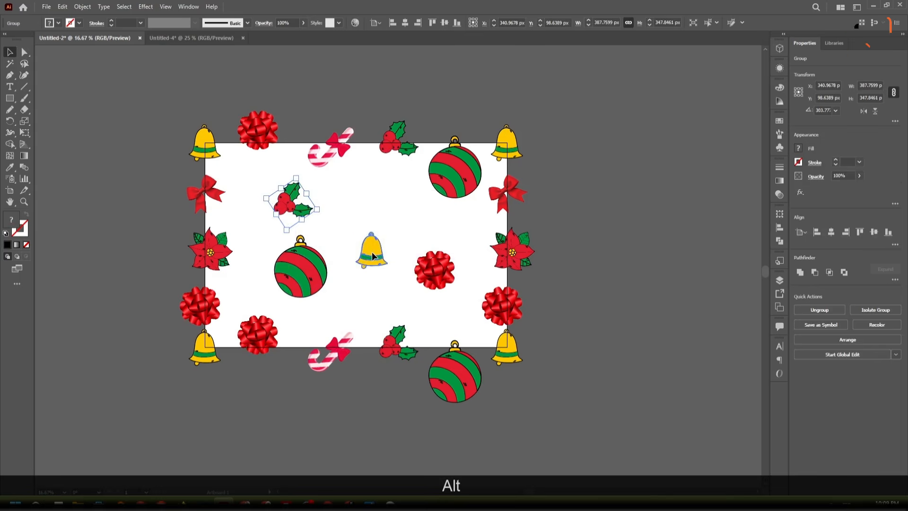
drag(373, 254, 372, 248)
- Create a rectangle 3000 px wide and 2000 px high, starting just outside the artboard's left edge
scroll(372, 246, down, 2)
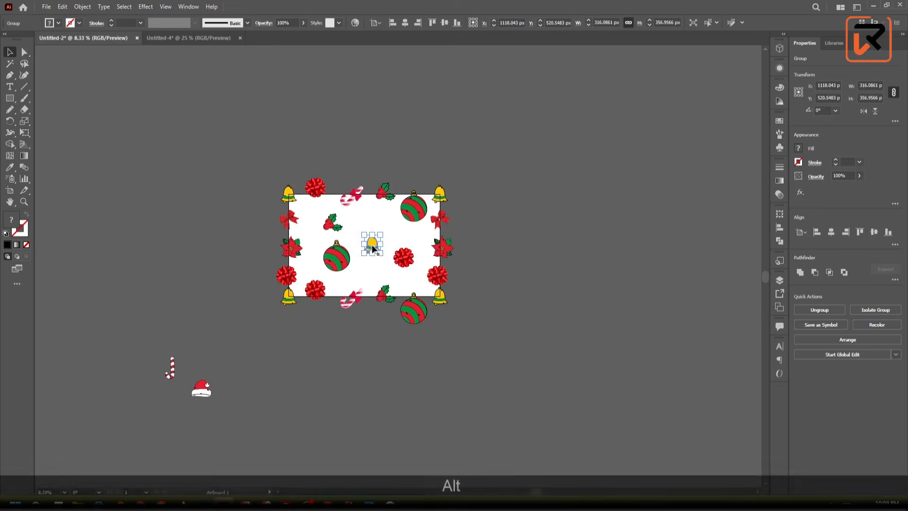
scroll(280, 254, up, 1)
scroll(280, 254, down, 1)
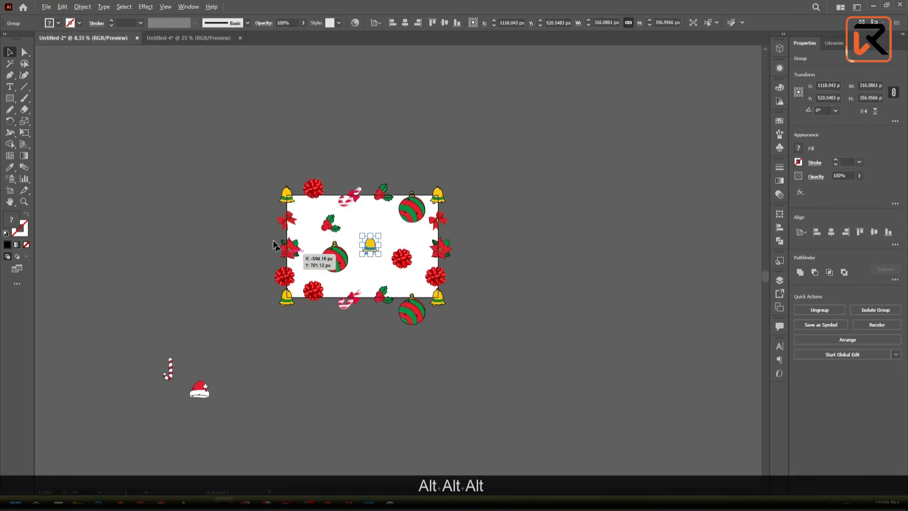
scroll(293, 232, up, 1)
scroll(298, 233, up, 2)
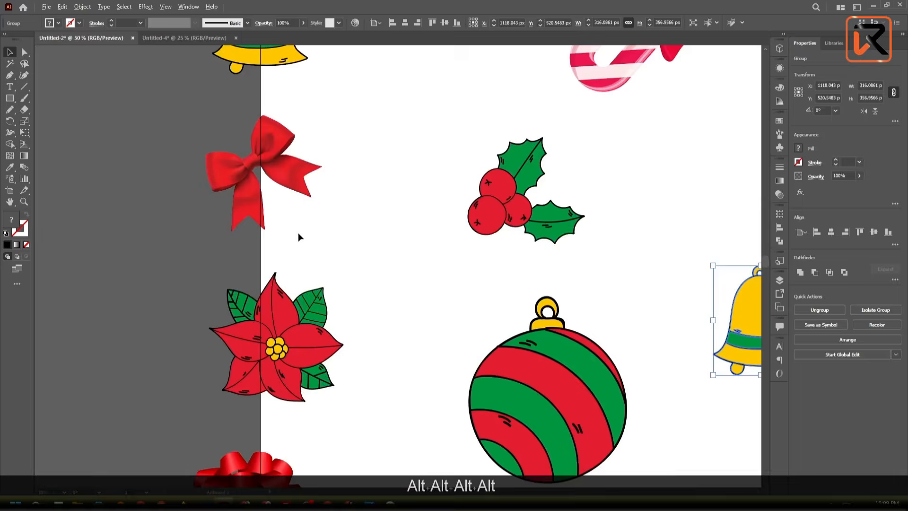
scroll(298, 233, down, 1)
click(9, 98)
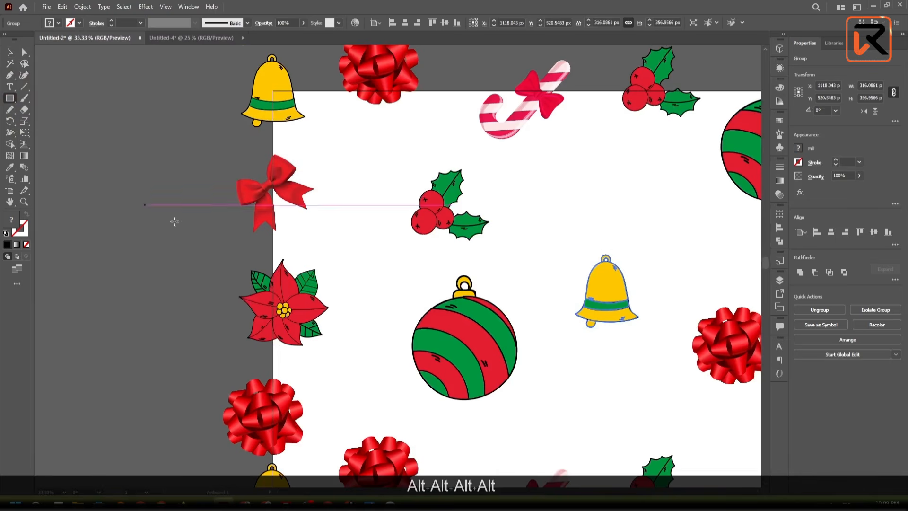
click(214, 247)
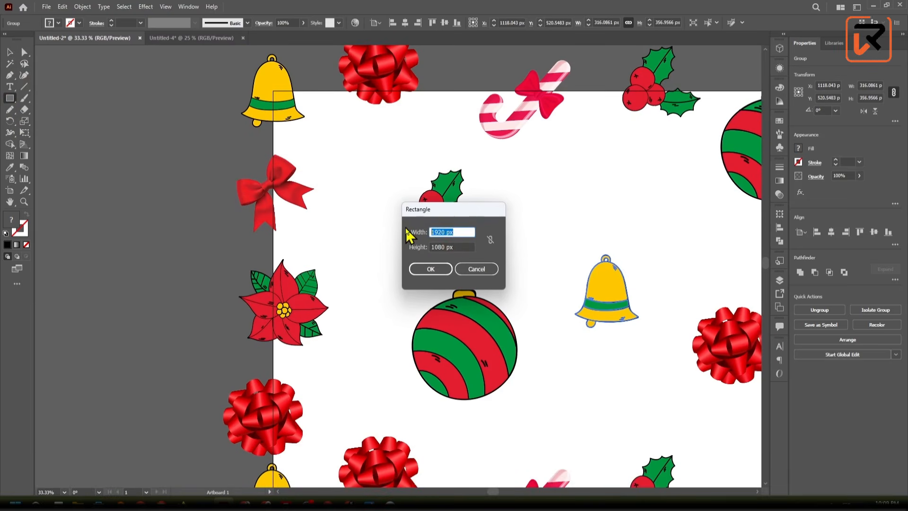
text(3000)
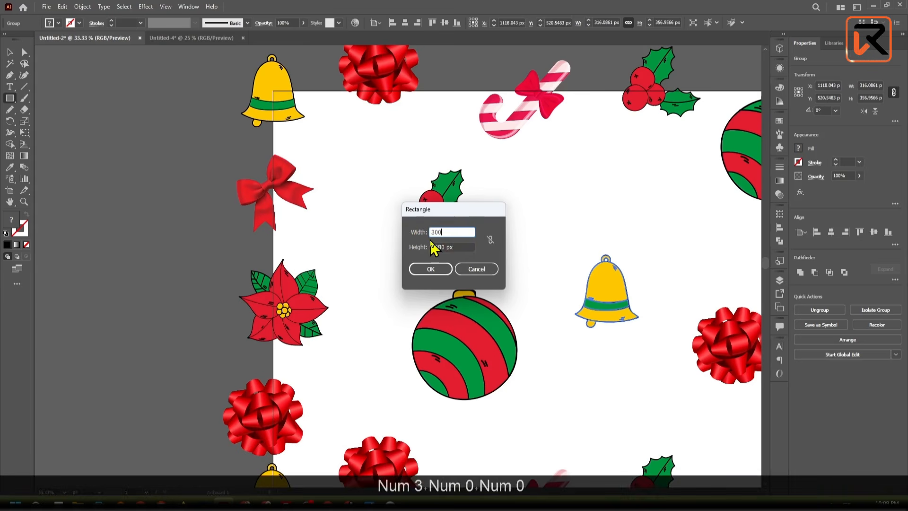
text(2000)
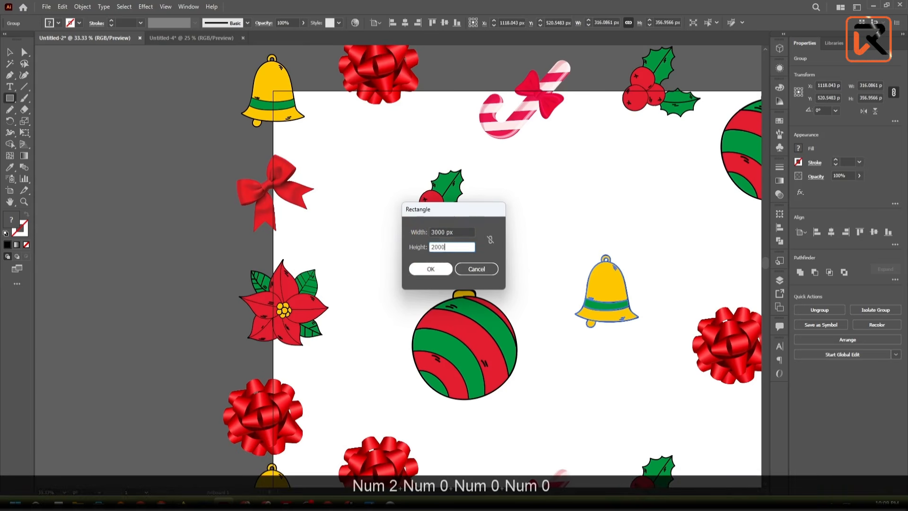
click(419, 265)
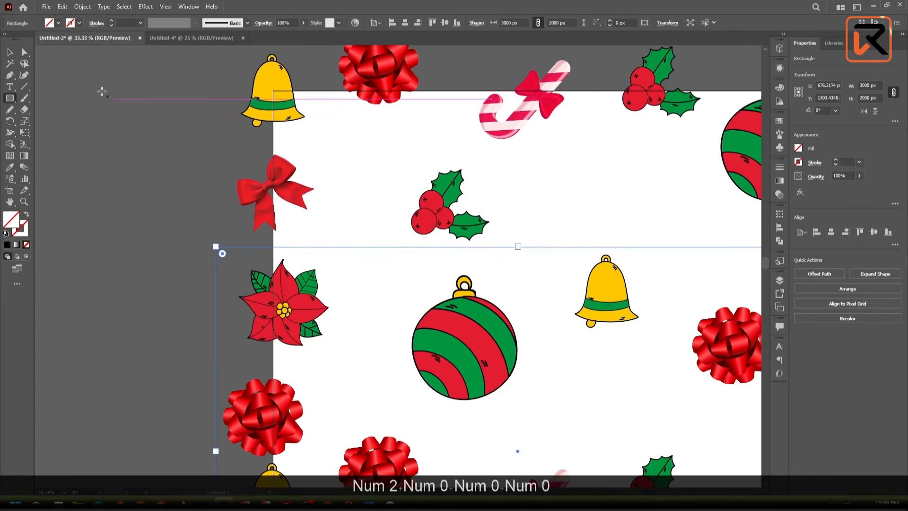
- Fill the 3000 by 2000 px rectangle with white (FFFFFF)
click(10, 52)
double_click(12, 219)
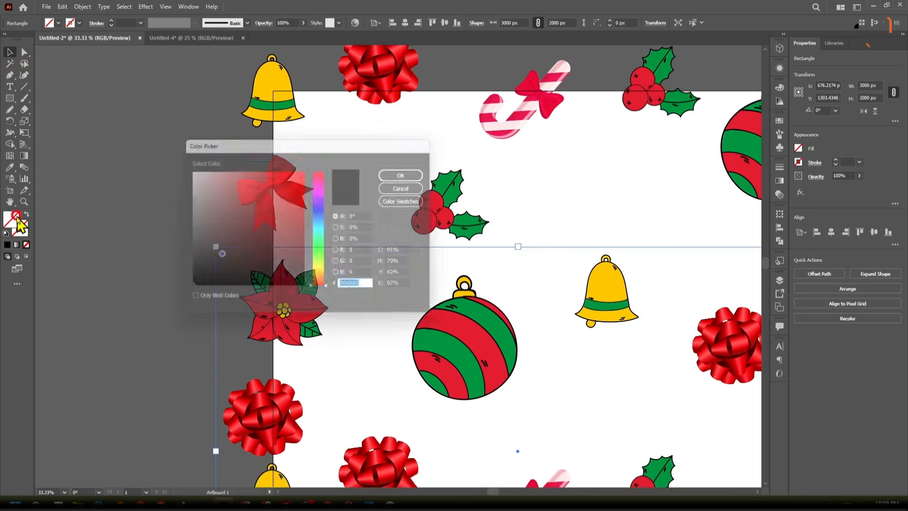
drag(231, 217, 167, 163)
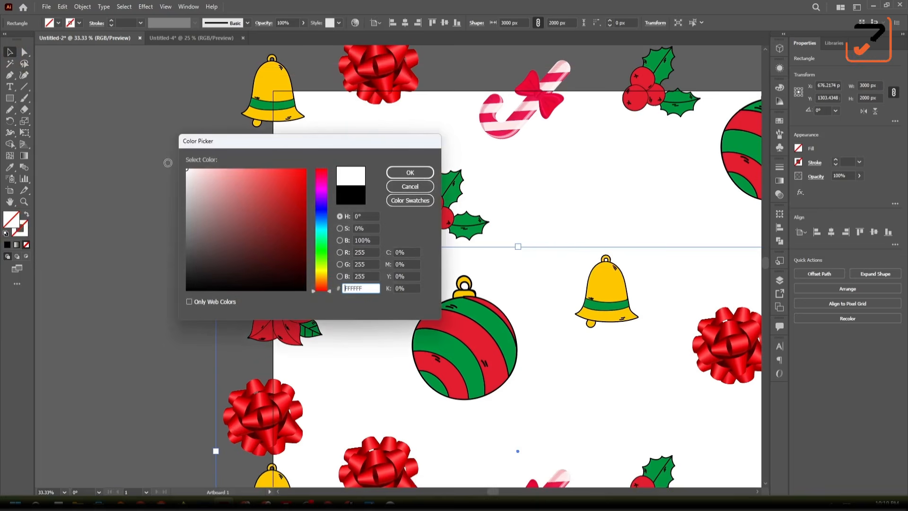
click(414, 174)
click(126, 154)
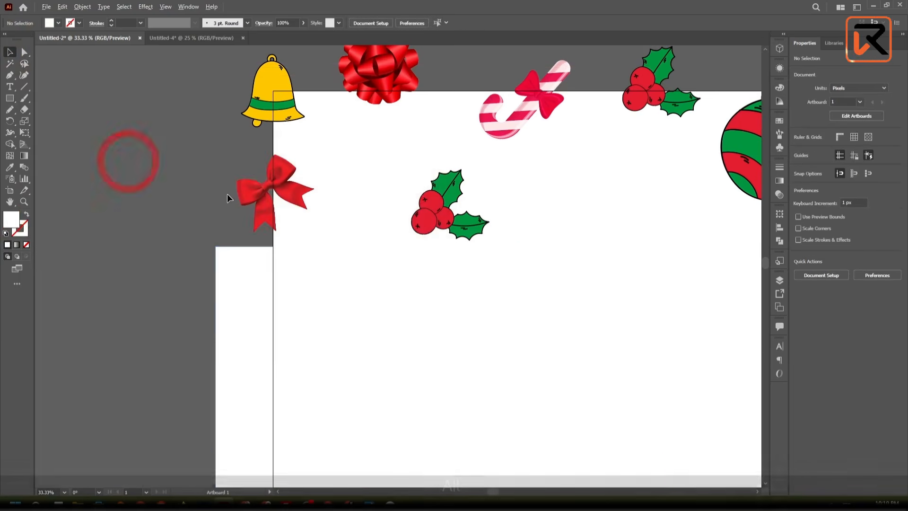
- Centre the white rectangle horizontally and vertically on the artboard
scroll(286, 266, down, 5)
scroll(442, 224, up, 3)
scroll(443, 224, down, 1)
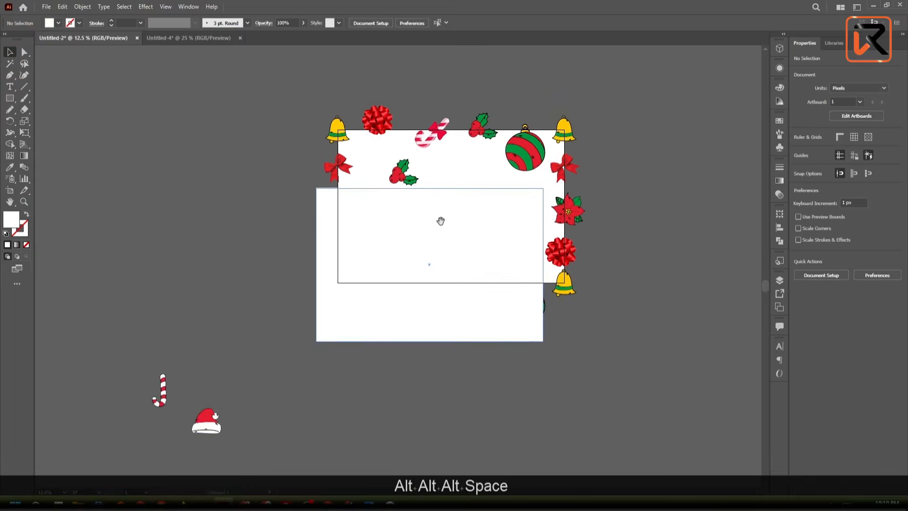
drag(442, 220, 381, 273)
click(385, 276)
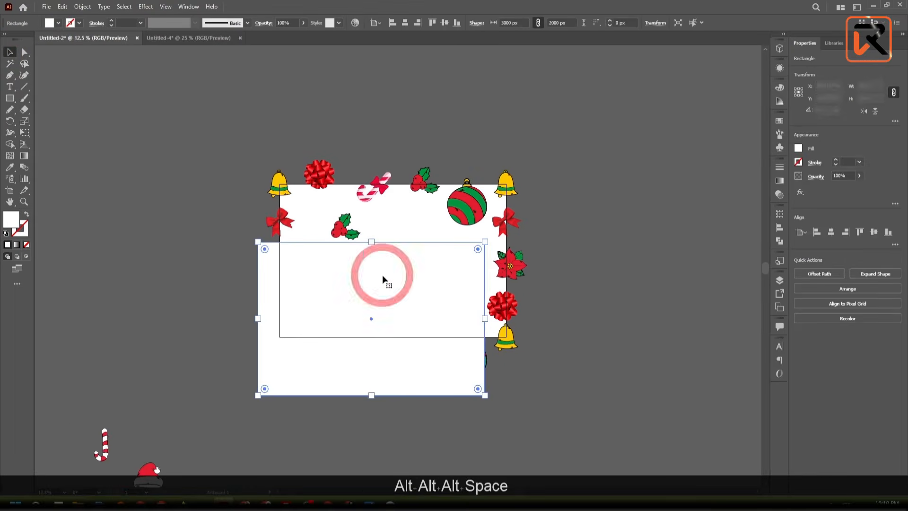
click(406, 25)
click(446, 24)
click(570, 163)
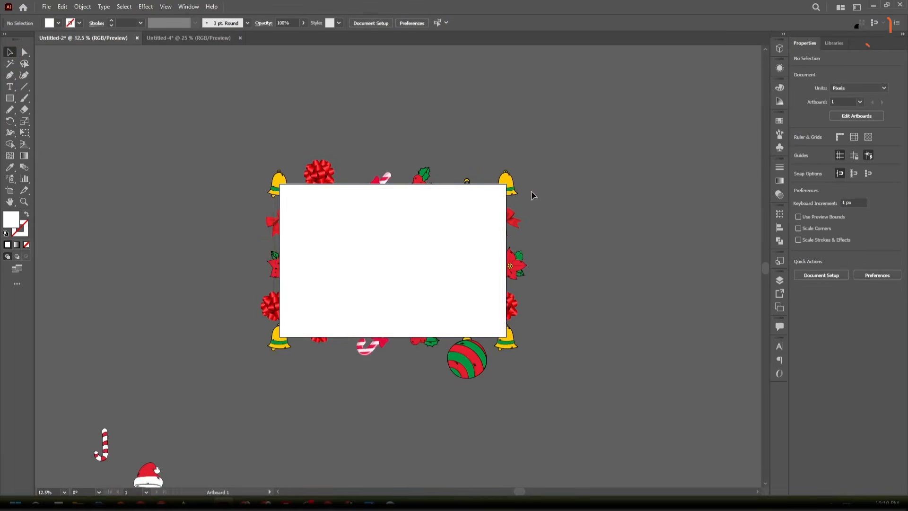
- Move the white rectangle down clear of the artboard, and group all the Christmas motifs on and around the artboard
click(504, 208)
drag(471, 232, 467, 446)
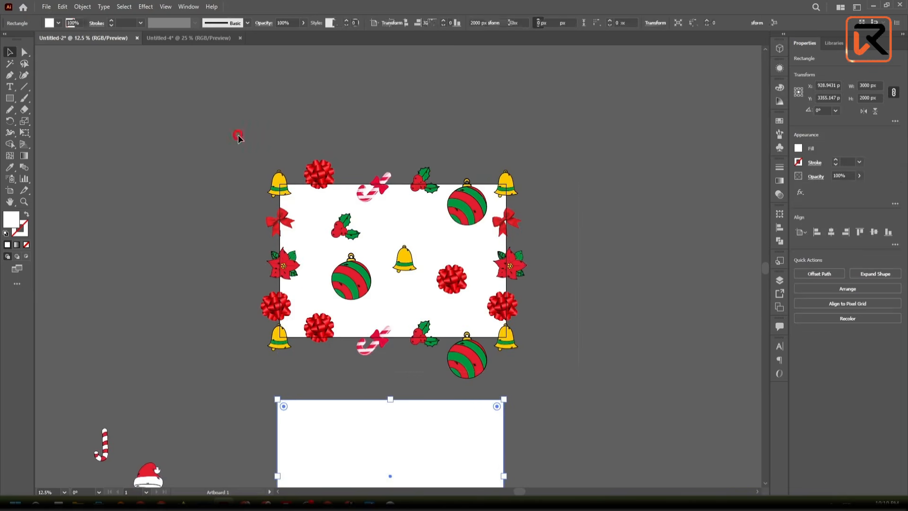
drag(578, 372, 238, 135)
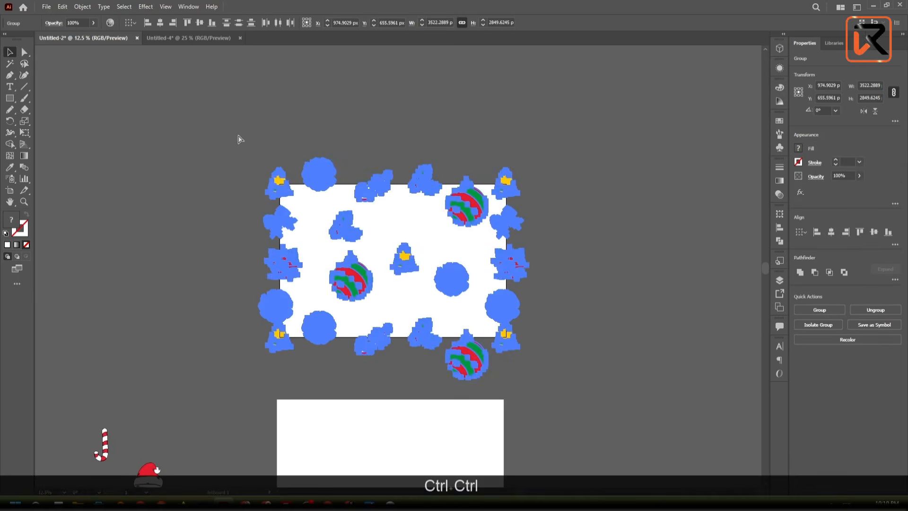
key(ctrl+g)
click(611, 377)
- Align the white rectangle to the artboard's horizontal and vertical centre, over the grouped motifs
scroll(473, 361, down, 3)
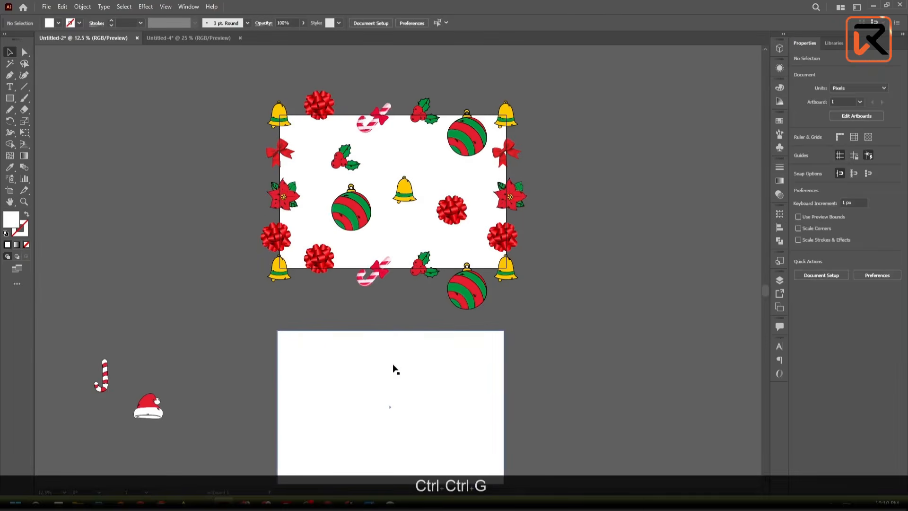
click(393, 367)
scroll(392, 366, up, 1)
scroll(393, 366, up, 1)
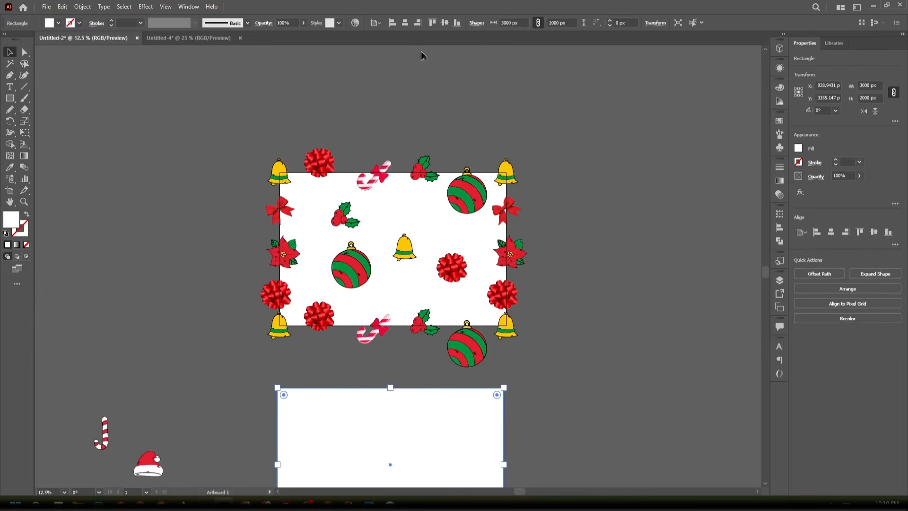
click(406, 24)
click(445, 24)
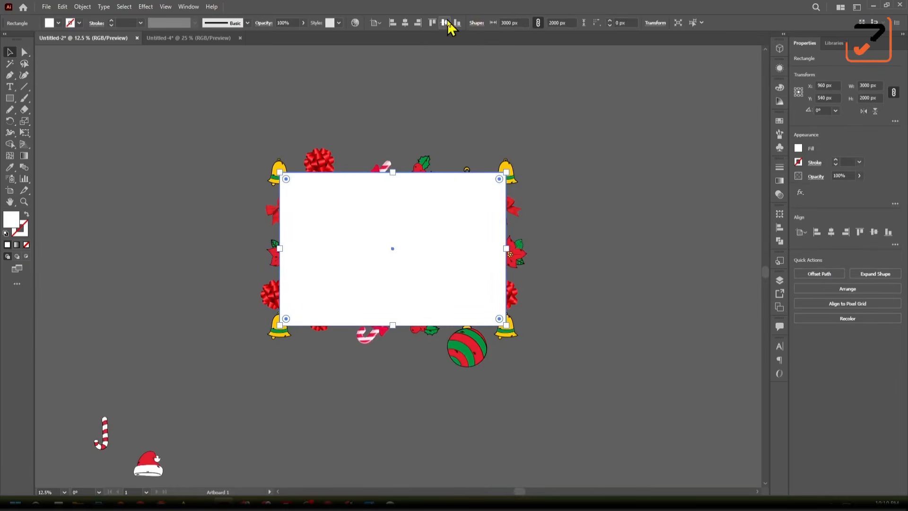
click(558, 269)
- Make a clipping mask from the white rectangle and the motif group beneath it
drag(194, 126, 322, 207)
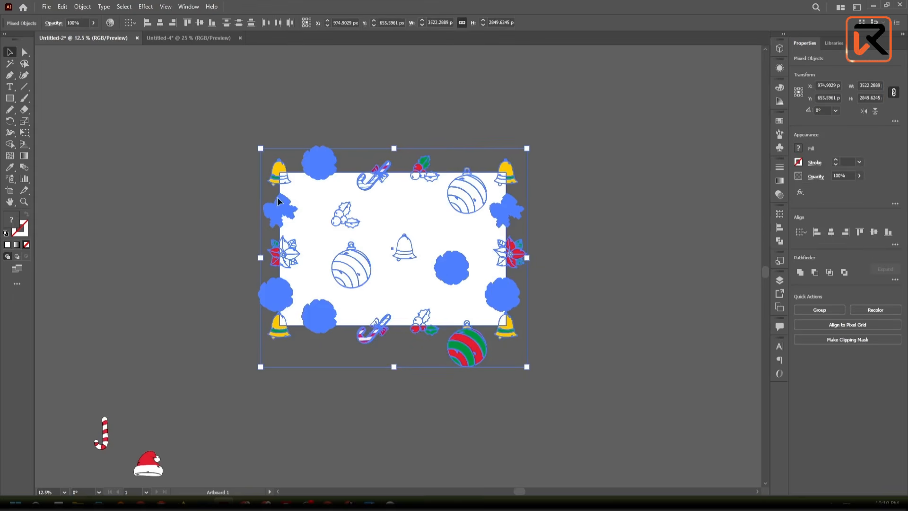
right_click(322, 206)
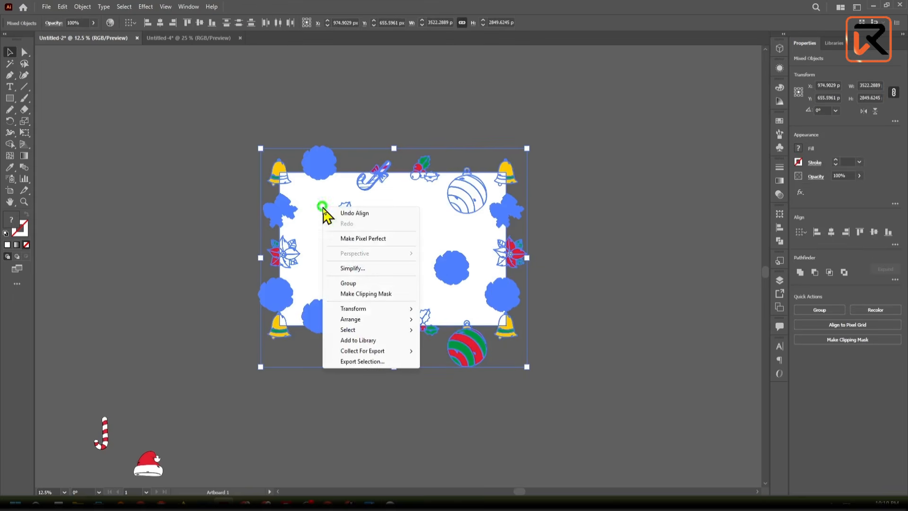
click(365, 294)
click(534, 381)
- Move the spare candy cane and Santa hat from below the artboard to the empty canvas above and left of it
scroll(463, 257, down, 5)
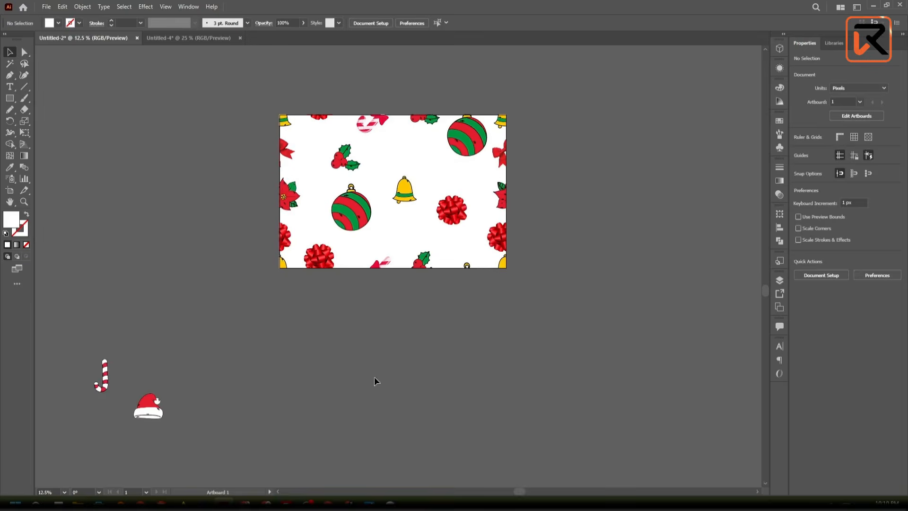
scroll(373, 377, down, 2)
scroll(342, 312, up, 1)
scroll(337, 315, up, 1)
drag(298, 450, 370, 373)
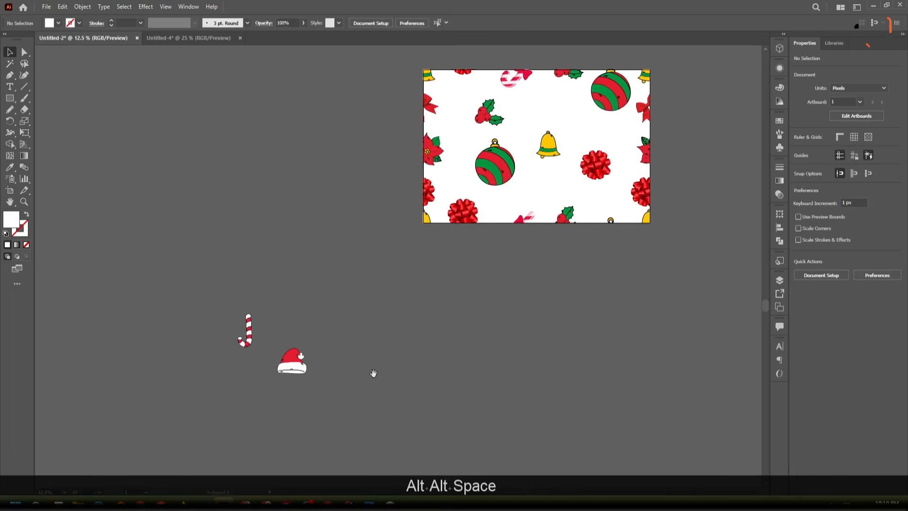
scroll(369, 390, down, 2)
click(268, 361)
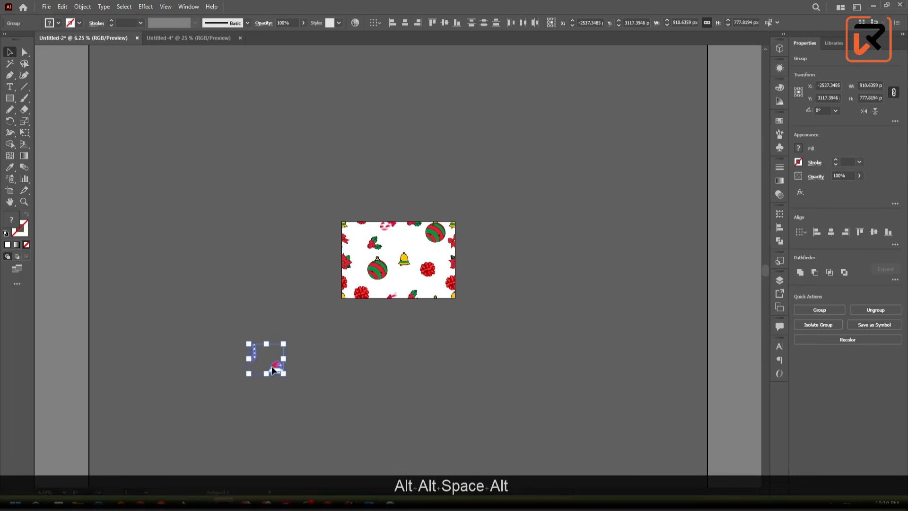
drag(272, 366, 275, 107)
click(319, 203)
- Move the clipped pattern tile off the artboard to the empty canvas at its lower left
scroll(356, 235, up, 1)
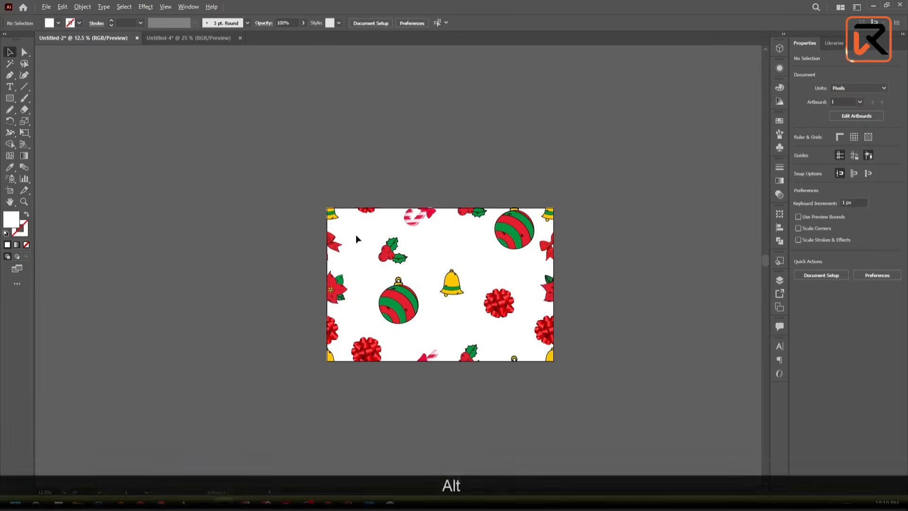
scroll(356, 234, down, 1)
drag(377, 278, 225, 365)
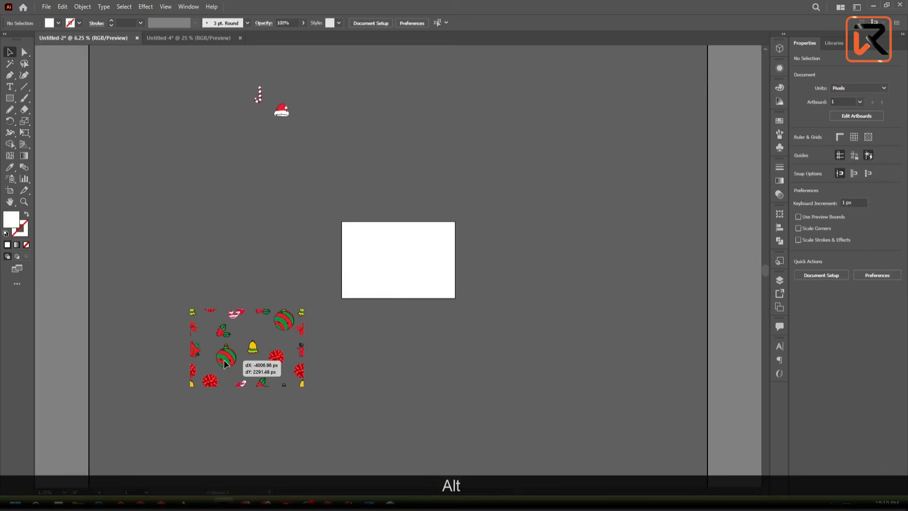
scroll(225, 364, up, 3)
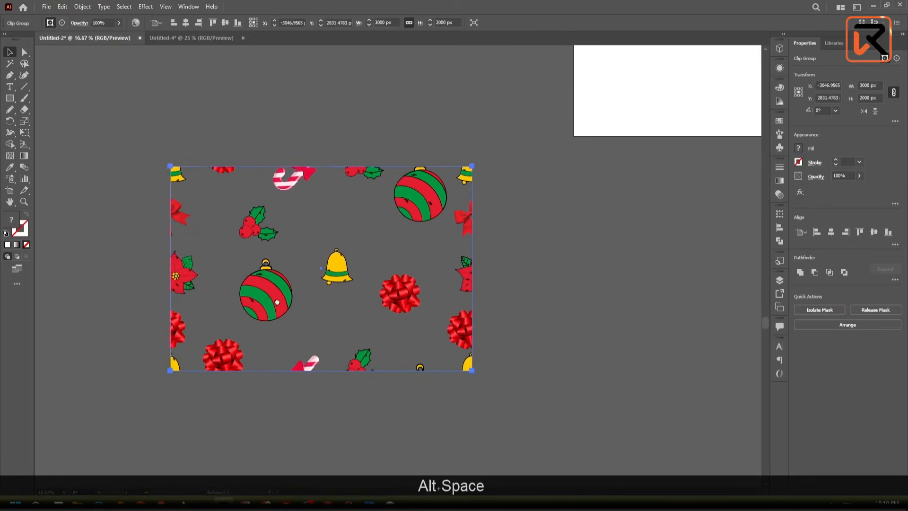
click(277, 405)
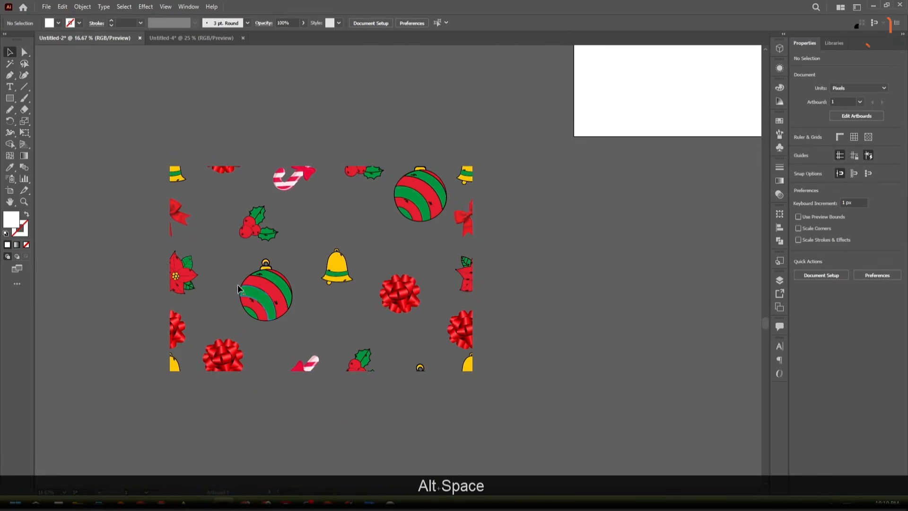
- Duplicate the pattern tile 3000 px to its right, and copy the pair directly below to form a two-by-two block
drag(260, 297, 563, 297)
scroll(478, 265, down, 3)
drag(511, 362, 606, 336)
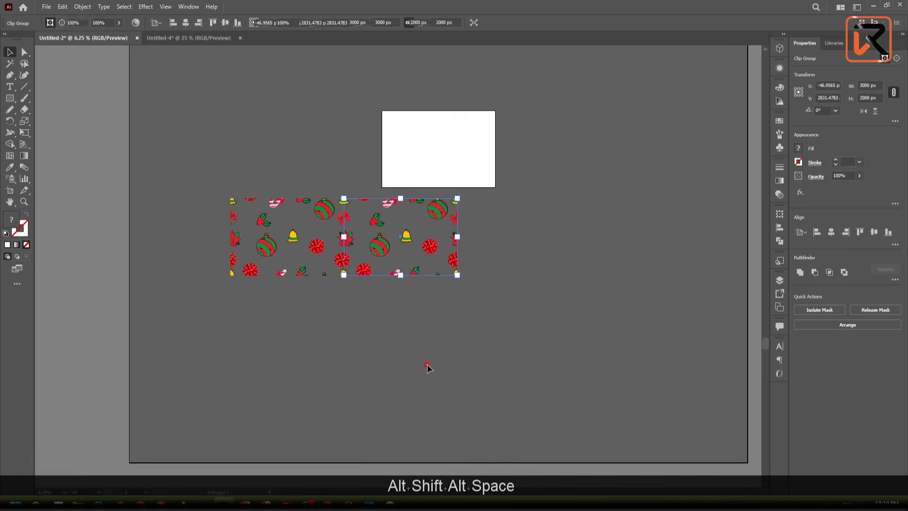
click(428, 367)
click(345, 252)
mouse_move(348, 331)
mouse_down()
mouse_move(347, 365)
mouse_move(349, 330)
mouse_up()
click(404, 423)
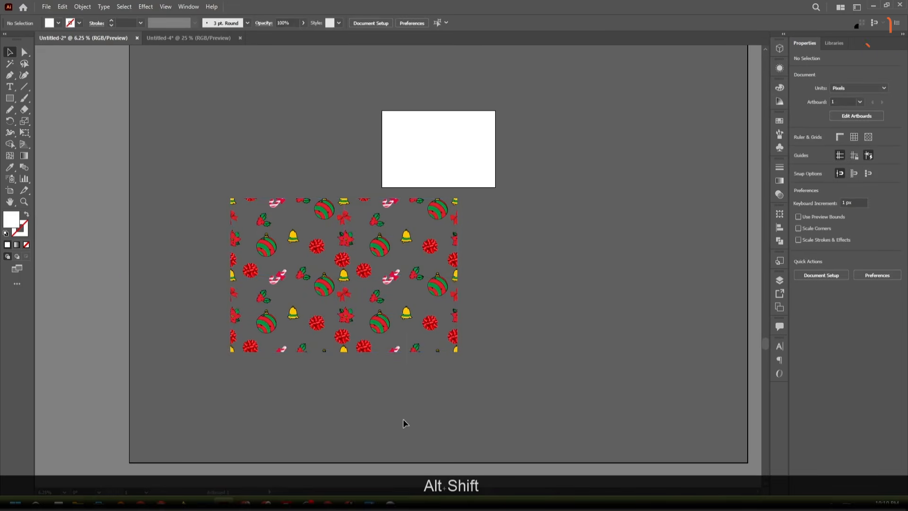
- Duplicate the two-by-two tile block edge to edge on its right, making a strip 12000 px wide
click(297, 239)
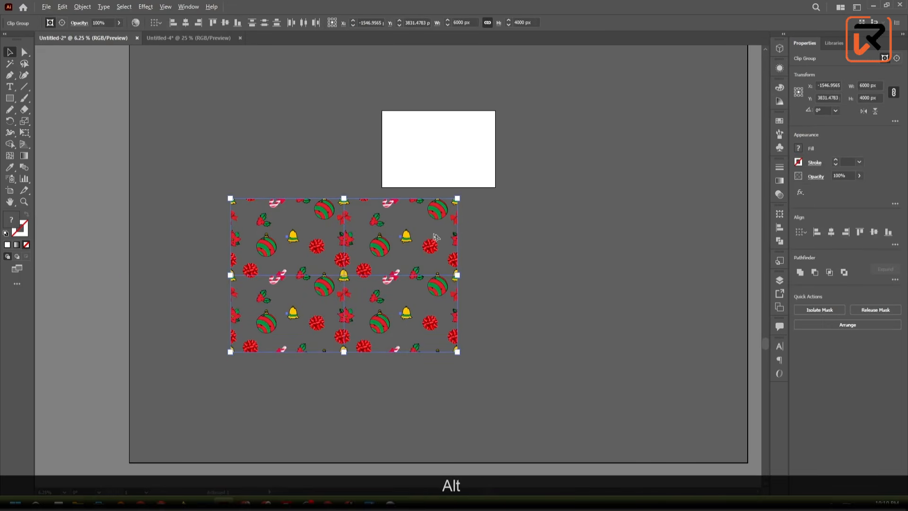
drag(436, 237, 569, 232)
click(540, 374)
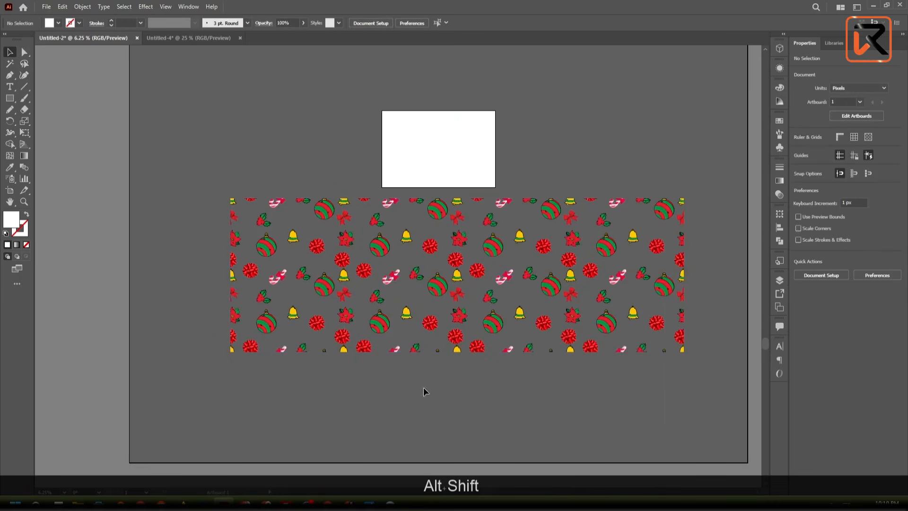
- Duplicate the whole eight-tile strip edge to edge directly above it to form a four-by-four pattern grid
drag(174, 265, 462, 285)
scroll(455, 269, down, 3)
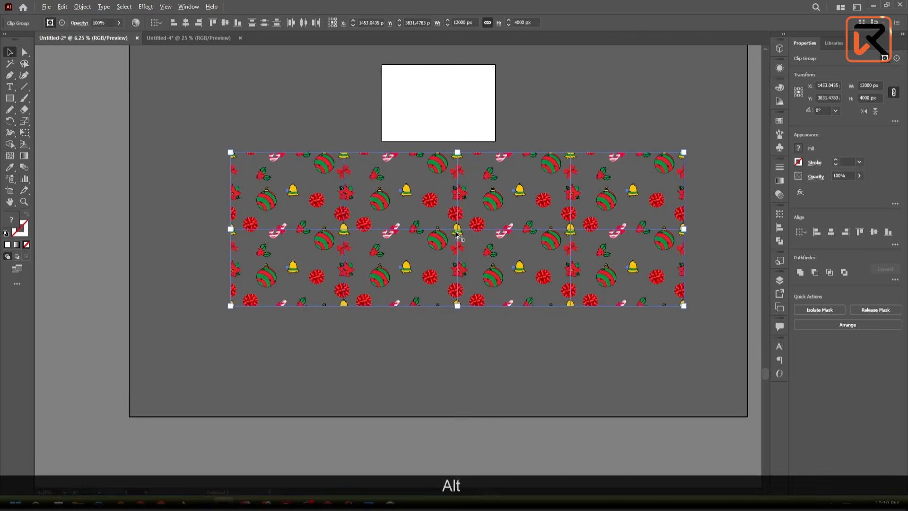
drag(457, 234, 450, 76)
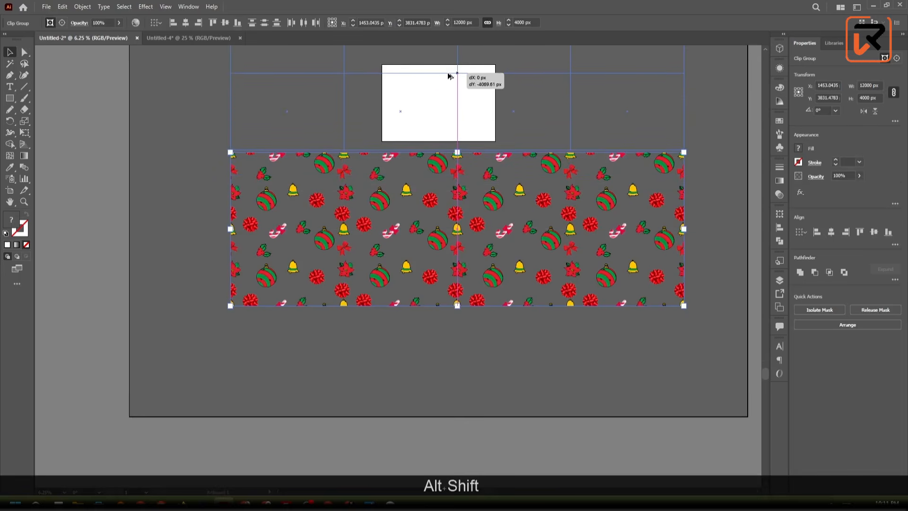
click(405, 374)
- Examine the complete four-by-four grid from a distance for gaps or breaks in the repeat
scroll(405, 373, up, 1)
scroll(405, 373, down, 1)
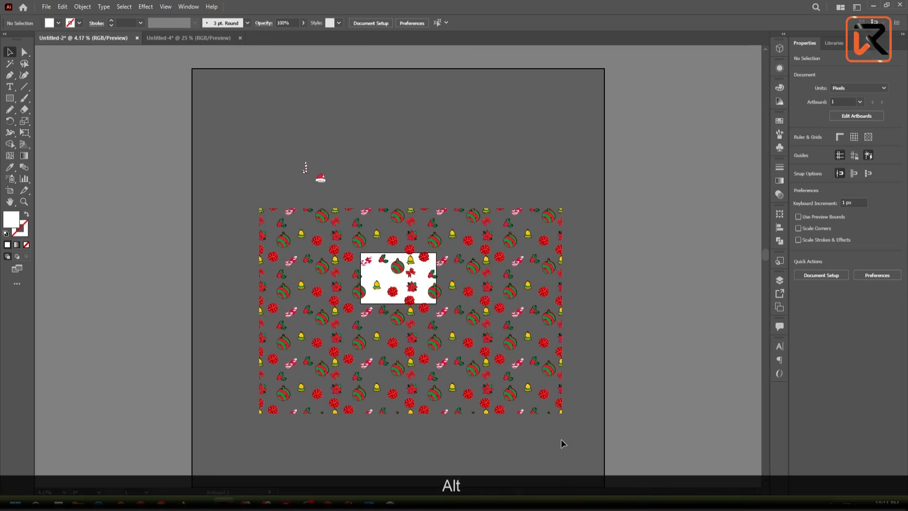
scroll(563, 445, down, 1)
scroll(545, 363, up, 1)
scroll(544, 359, up, 1)
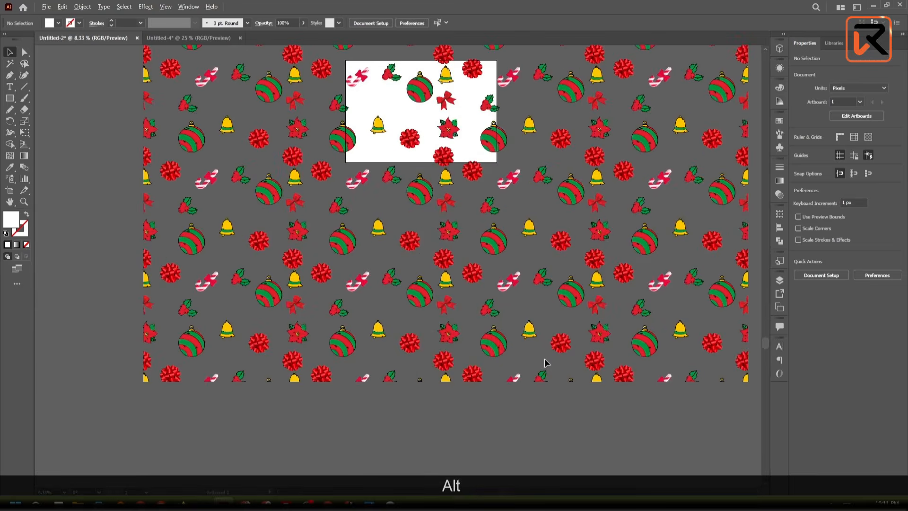
scroll(582, 409, down, 1)
drag(613, 367, 628, 382)
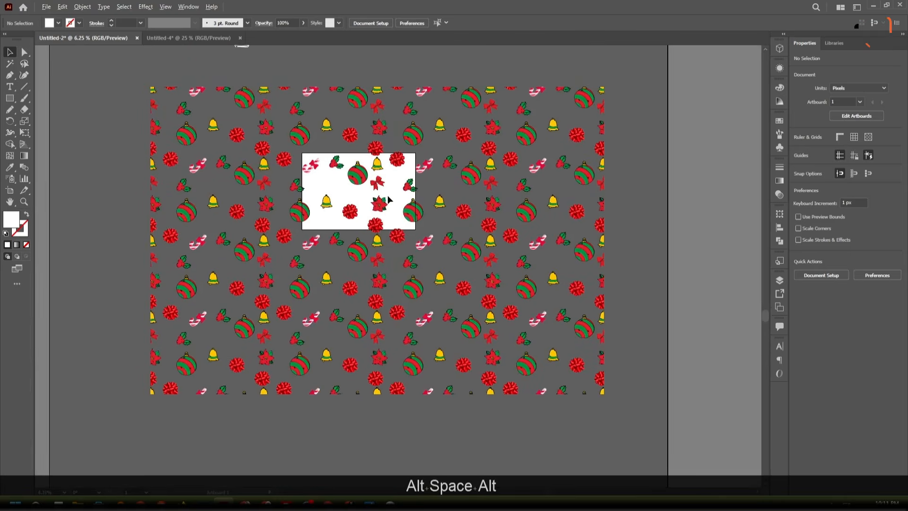
- Check the tile joins up close around the artboard and along the grid's left edge, including the ornament's hanging loop
scroll(544, 251, up, 6)
scroll(453, 146, down, 2)
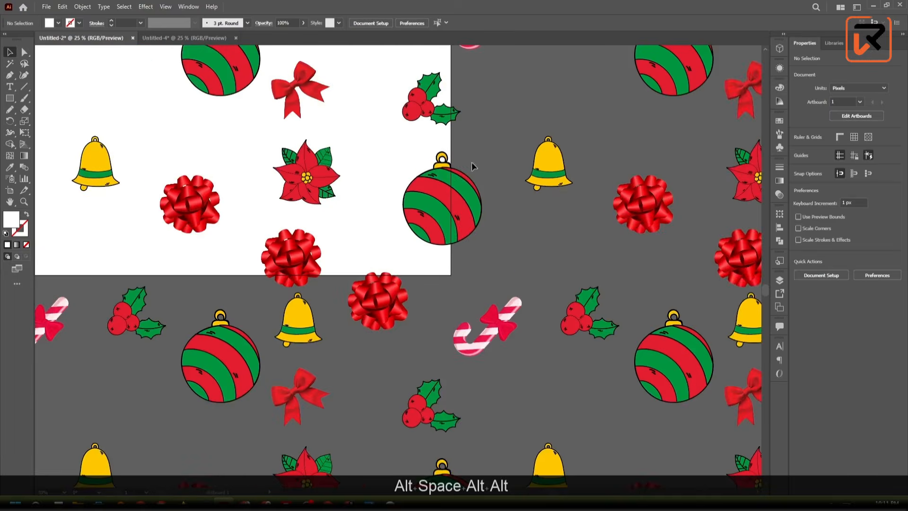
scroll(475, 175, up, 1)
drag(237, 196, 497, 238)
drag(358, 239, 497, 215)
drag(298, 309, 449, 319)
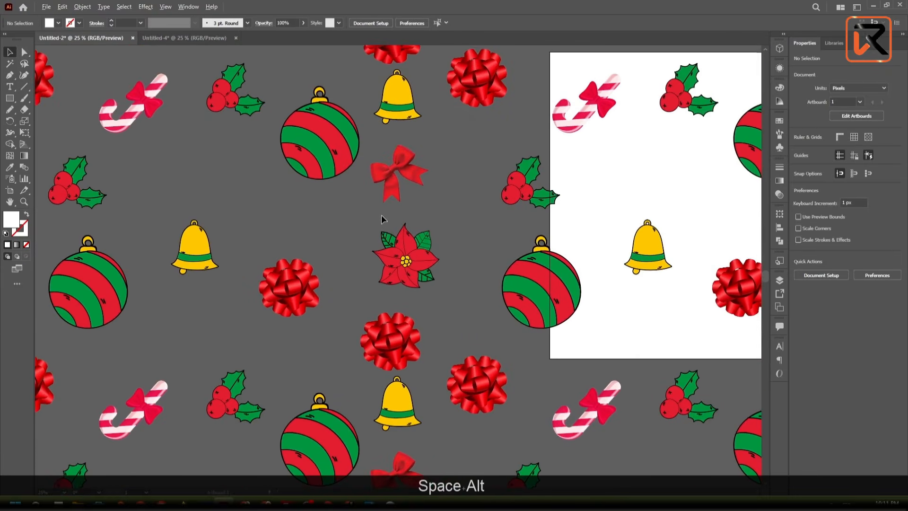
scroll(382, 215, up, 2)
drag(377, 223, 460, 371)
drag(256, 290, 412, 400)
drag(221, 275, 476, 399)
drag(247, 305, 476, 291)
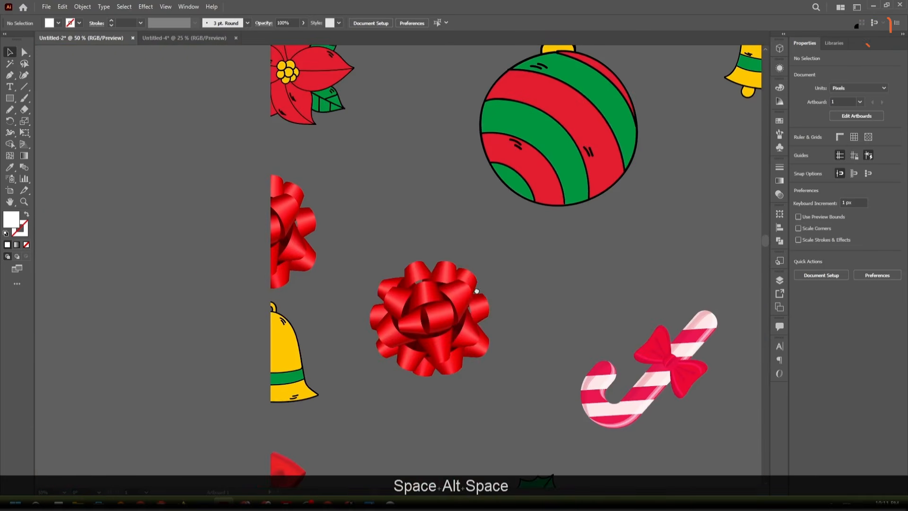
drag(564, 272, 261, 203)
drag(296, 90, 390, 442)
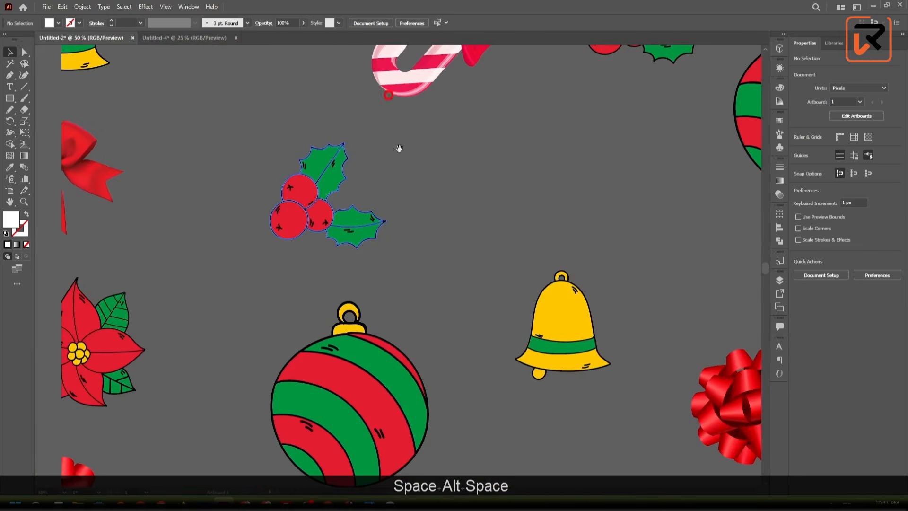
drag(443, 361, 424, 218)
scroll(313, 168, up, 3)
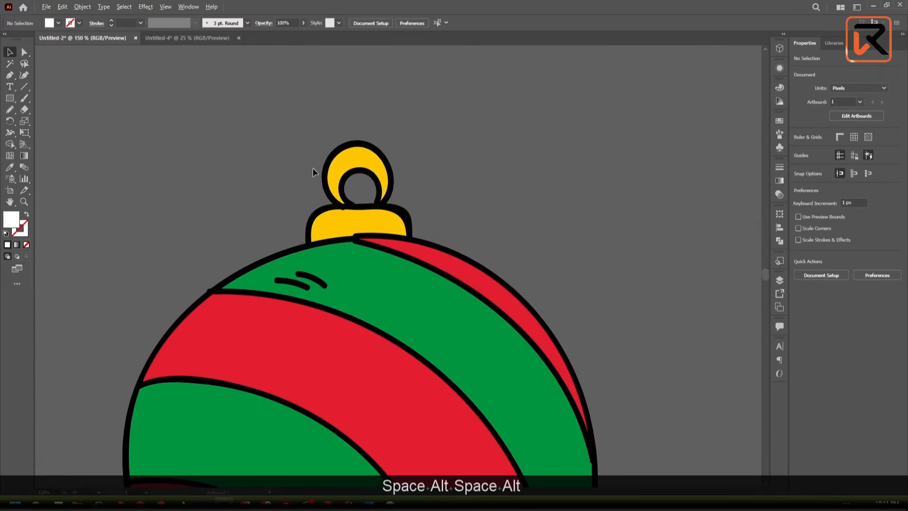
scroll(285, 201, down, 1)
scroll(293, 204, down, 3)
scroll(305, 206, up, 2)
scroll(304, 206, down, 2)
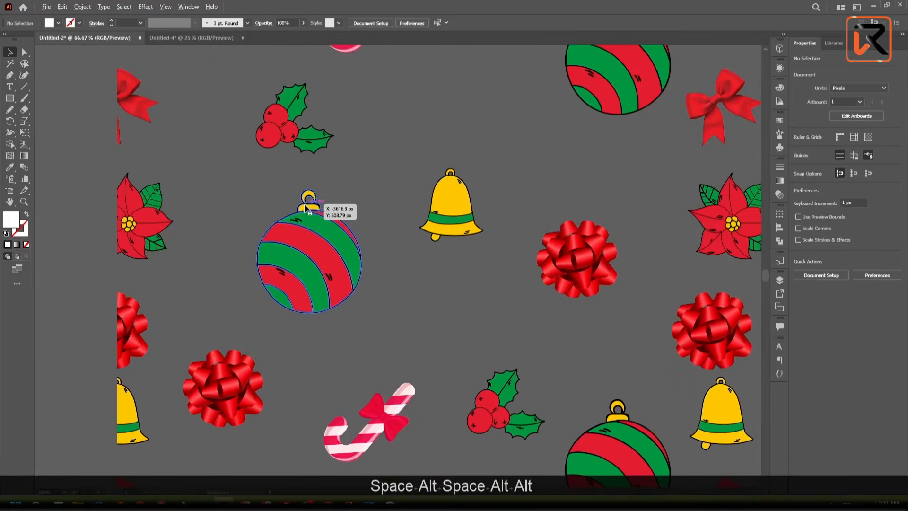
- Inspect the ornament's hanging loop near the grid's left edge and select the adjoining tile to check where its boundary runs
scroll(304, 207, up, 5)
scroll(344, 214, up, 2)
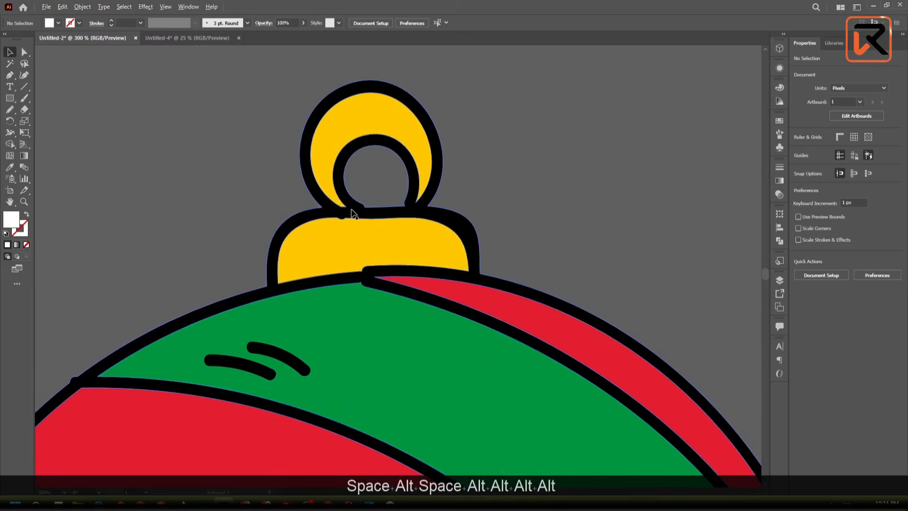
scroll(341, 212, down, 5)
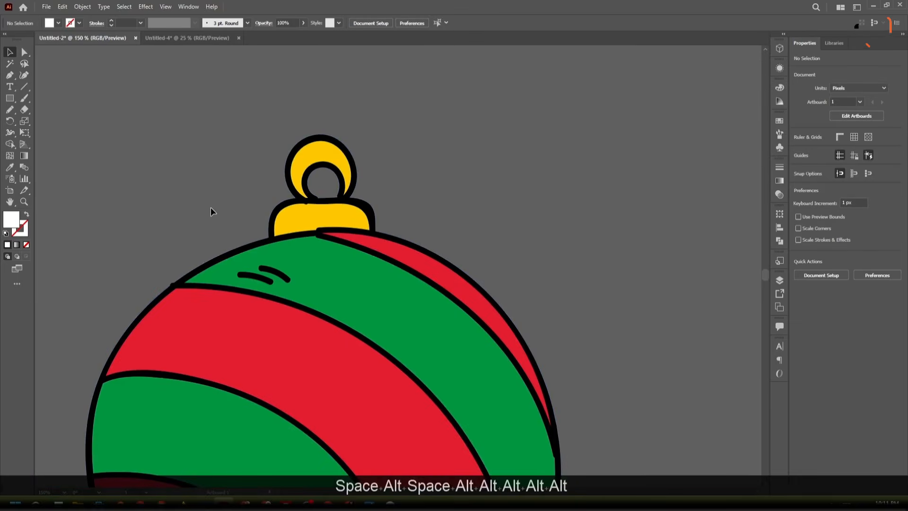
drag(206, 208, 444, 234)
click(126, 227)
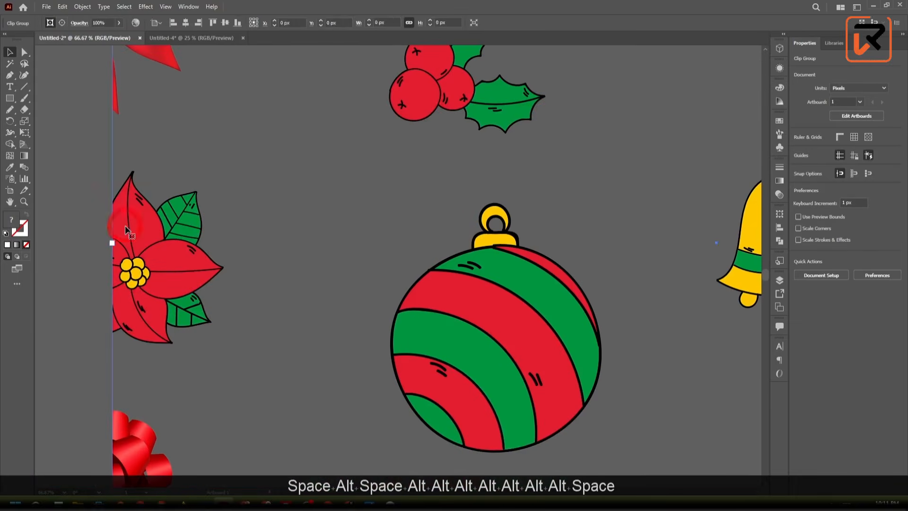
scroll(175, 262, down, 3)
scroll(176, 264, down, 1)
scroll(303, 214, up, 2)
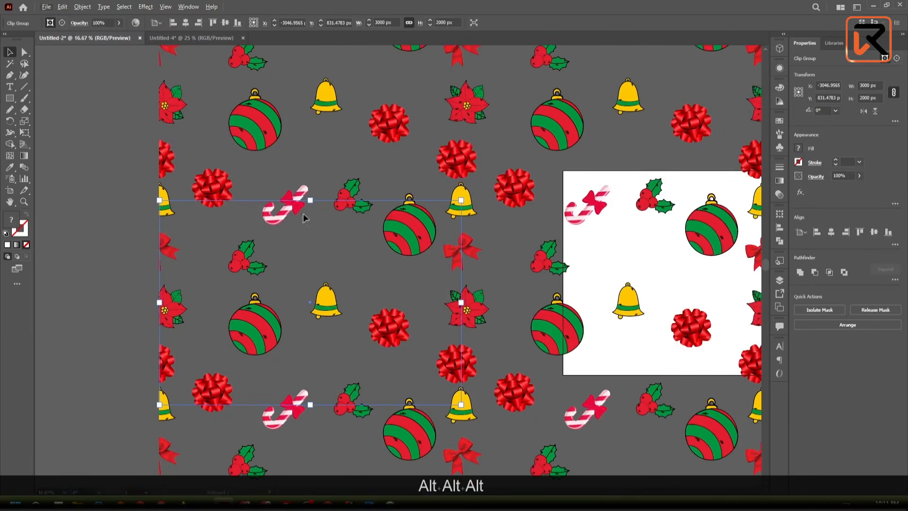
- Examine the tile join across an ornament's cap and hanging loop at high magnification for a visible seam
scroll(424, 204, up, 4)
click(406, 162)
scroll(384, 199, up, 4)
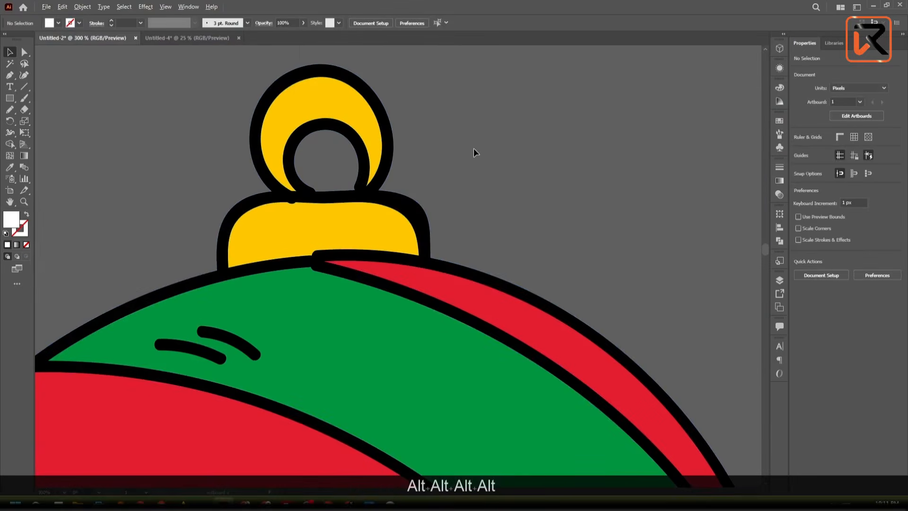
scroll(474, 150, up, 3)
drag(440, 183, 707, 156)
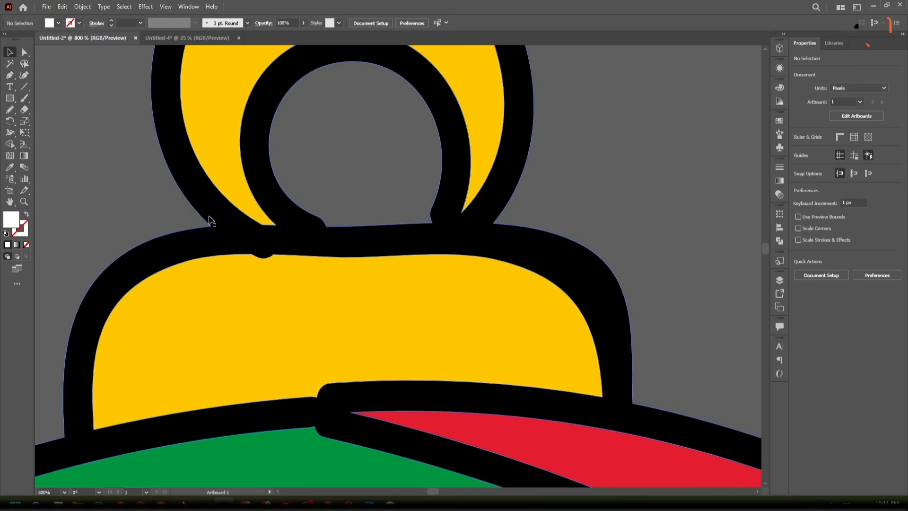
scroll(164, 270, down, 2)
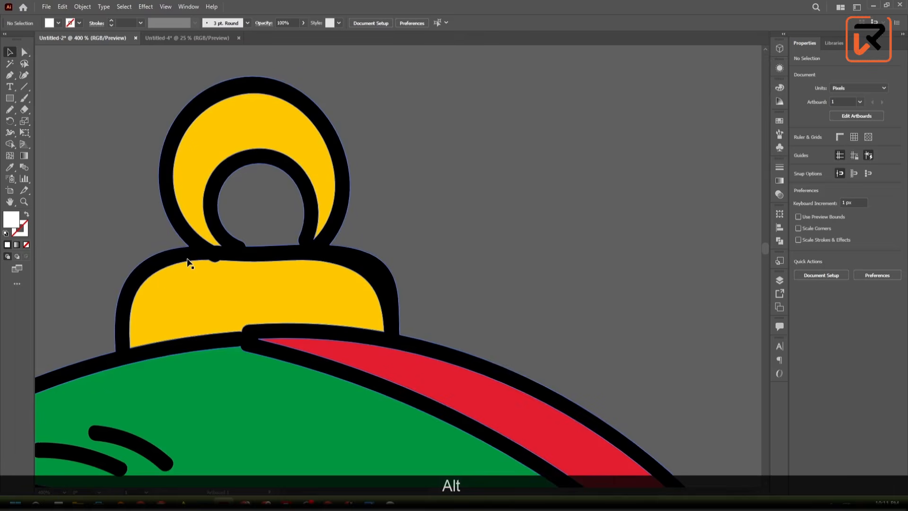
scroll(188, 262, up, 1)
scroll(188, 261, down, 1)
scroll(188, 262, up, 2)
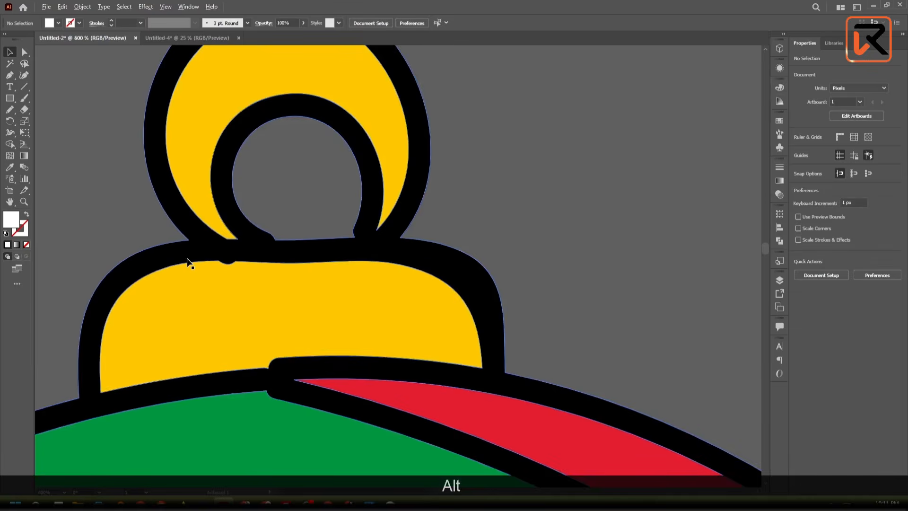
scroll(188, 262, down, 4)
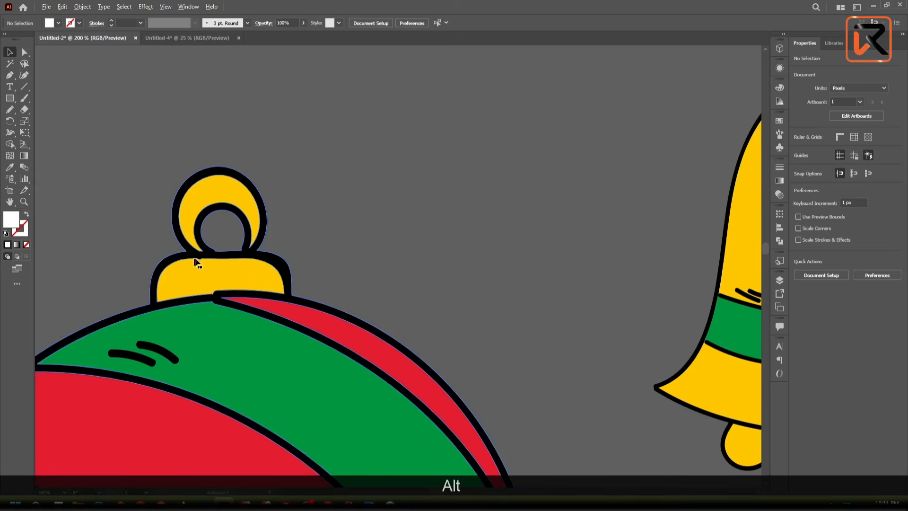
scroll(216, 260, down, 2)
- Shift the tile below the ornament join down about 12 px to expose the cut line, undo the move, and deselect it
click(217, 259)
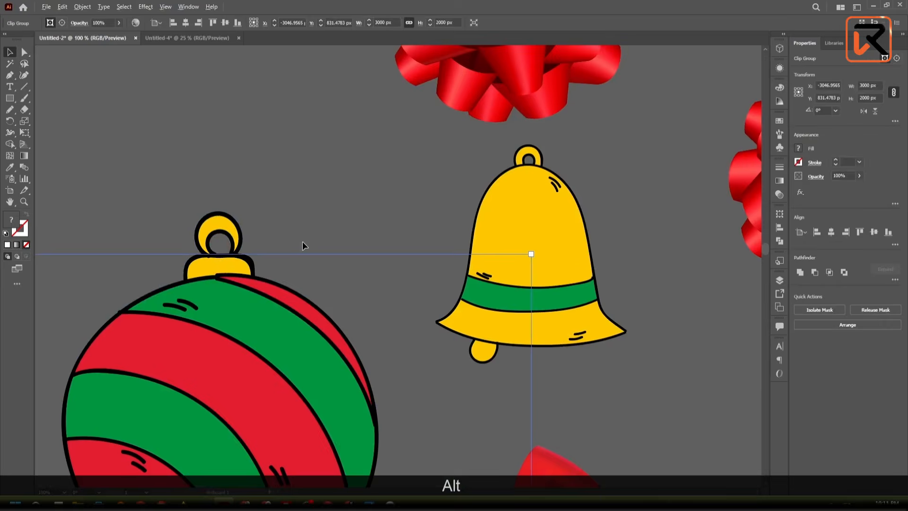
scroll(302, 242, down, 2)
scroll(257, 253, up, 6)
drag(253, 248, 254, 283)
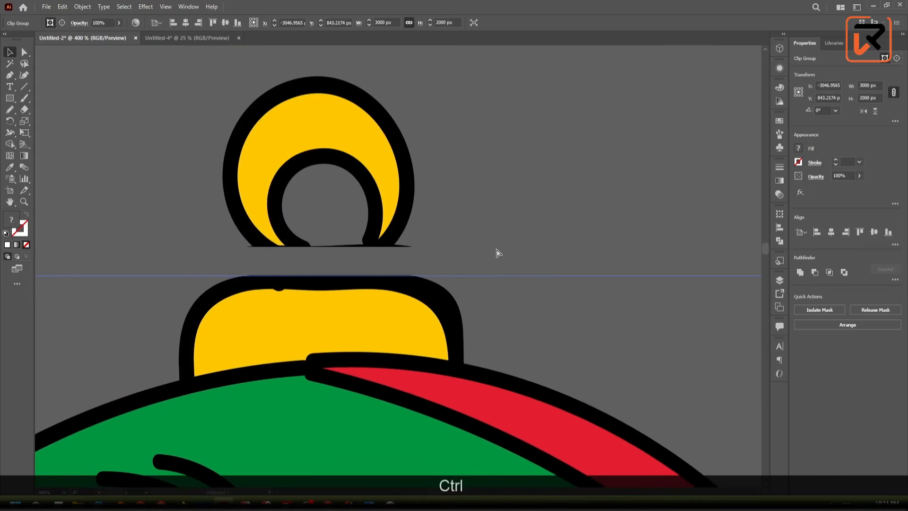
click(461, 206)
scroll(461, 206, up, 3)
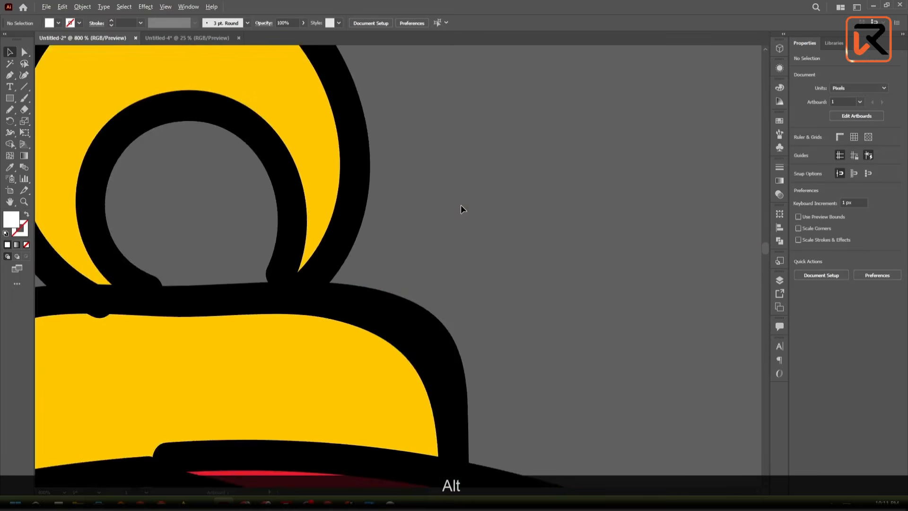